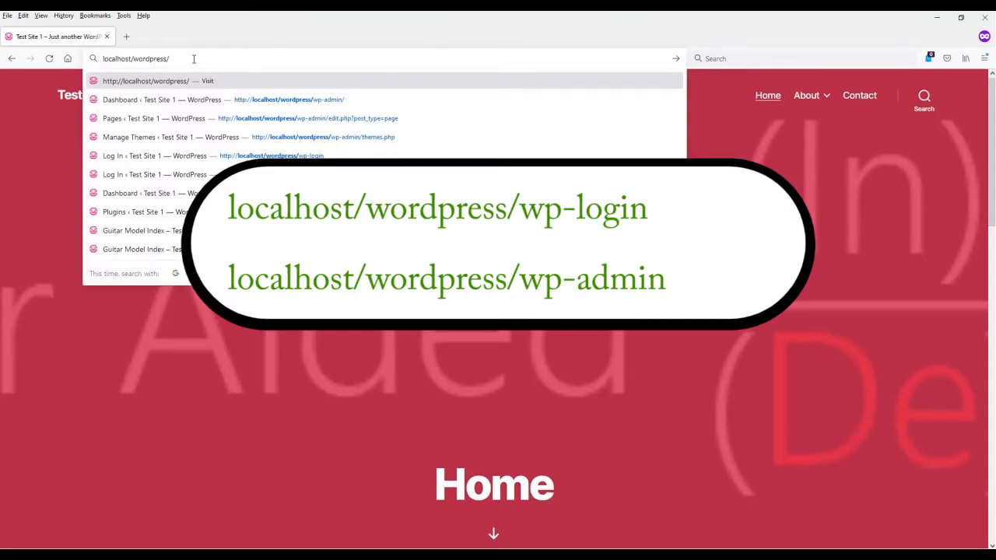
Load localhost/wordpress/wp-admin in Firefox to reach the Test Site 1 login form.
type("wp-")
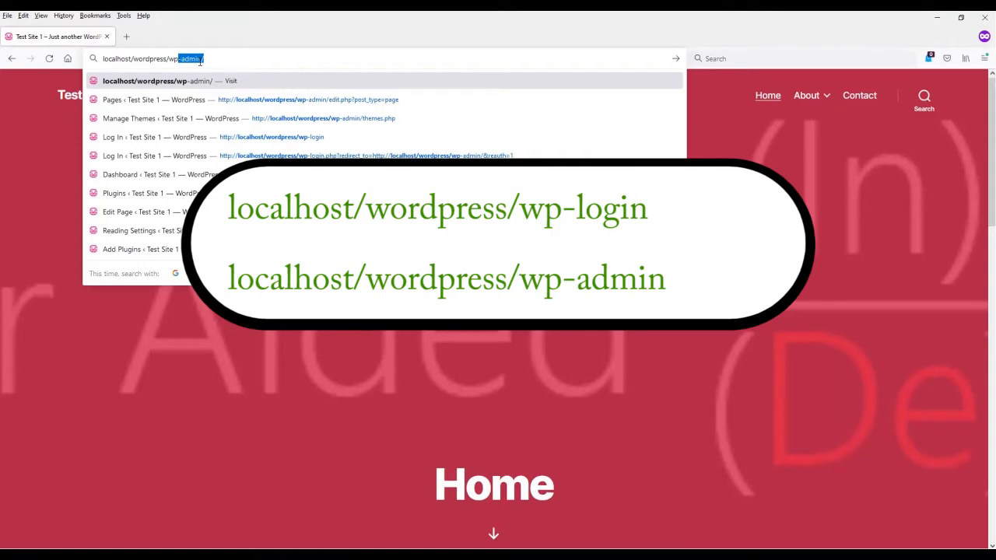
type("log")
key("BackSpace")
key("BackSpace")
key("BackSpace")
key("BackSpace")
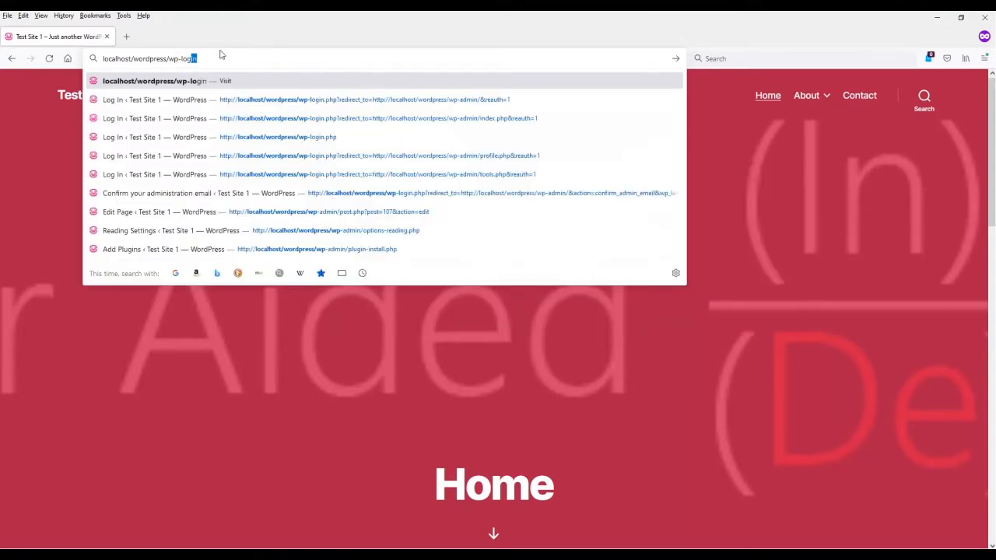
type("admin")
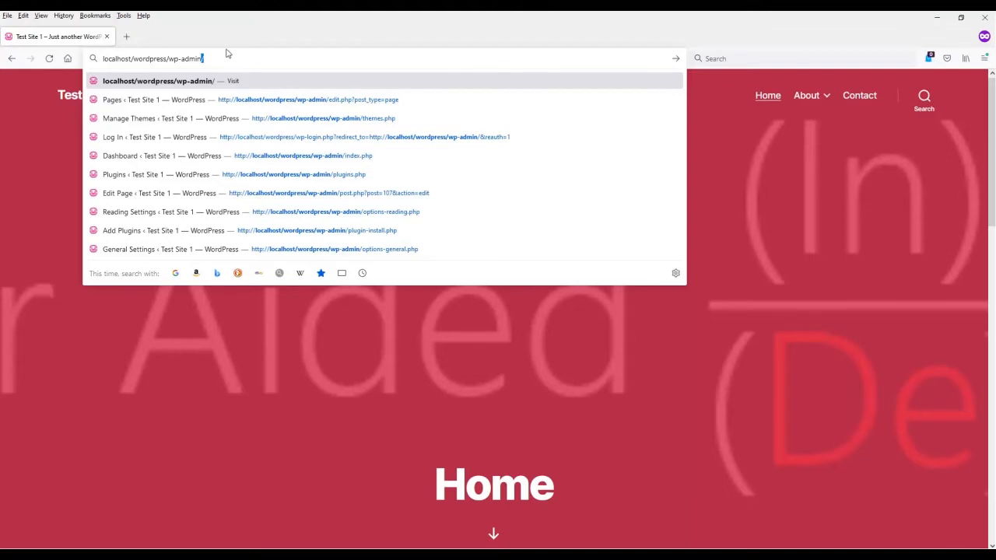
key("Return")
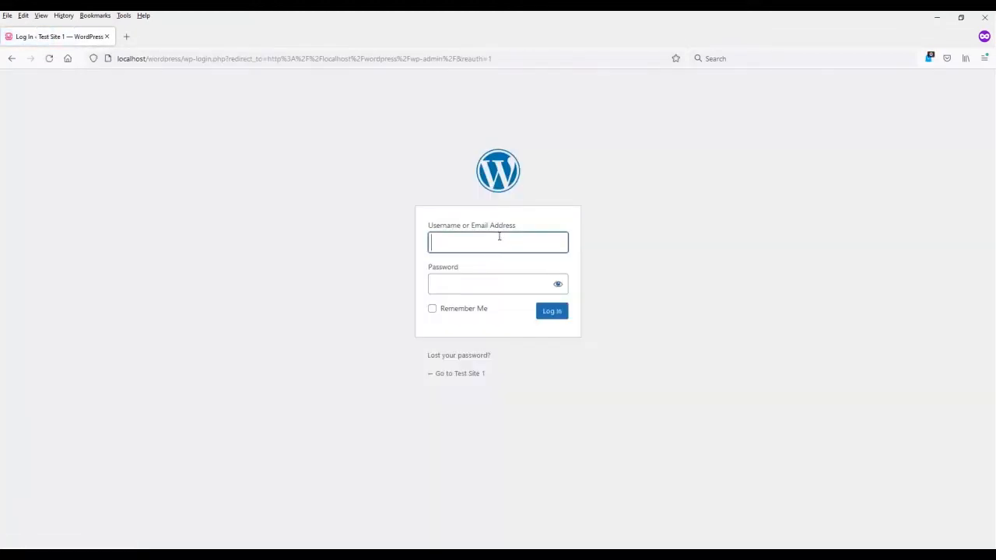
Fill in the saved administrator username from autocomplete and move to the password field.
type("a")
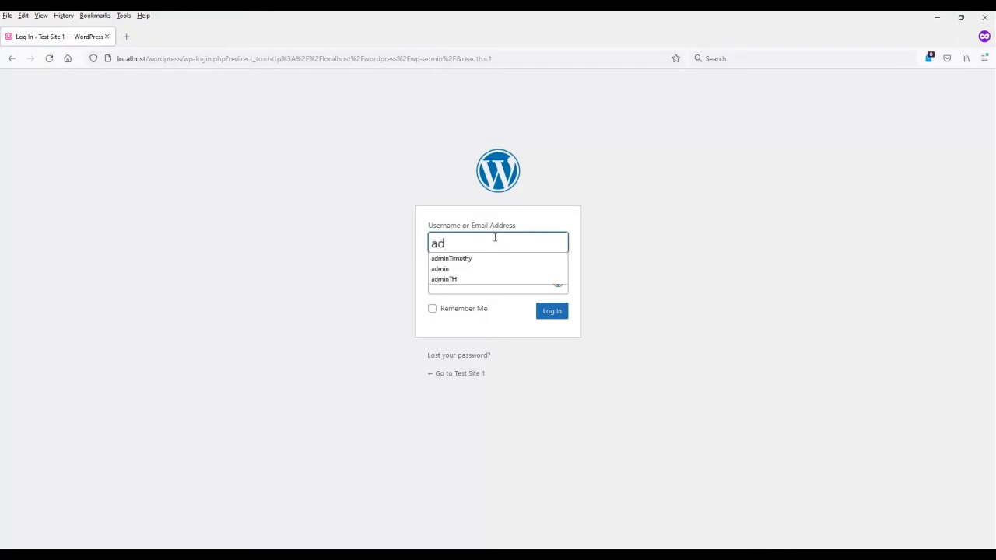
type("d")
key("Down")
key("Return")
key("Tab")
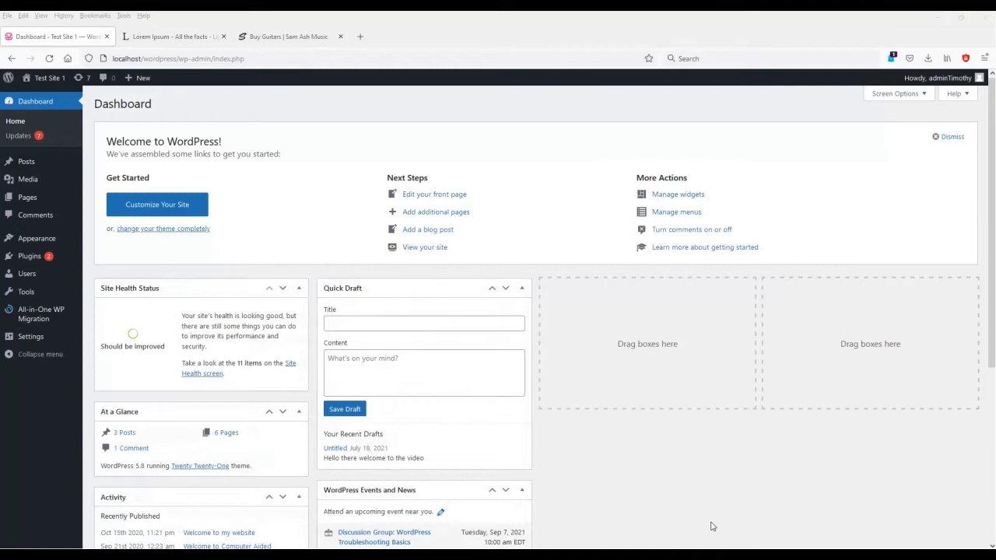
Browse the Add Themes catalogue via Appearance > Themes > Add New, ready to search.
left_click(38, 238)
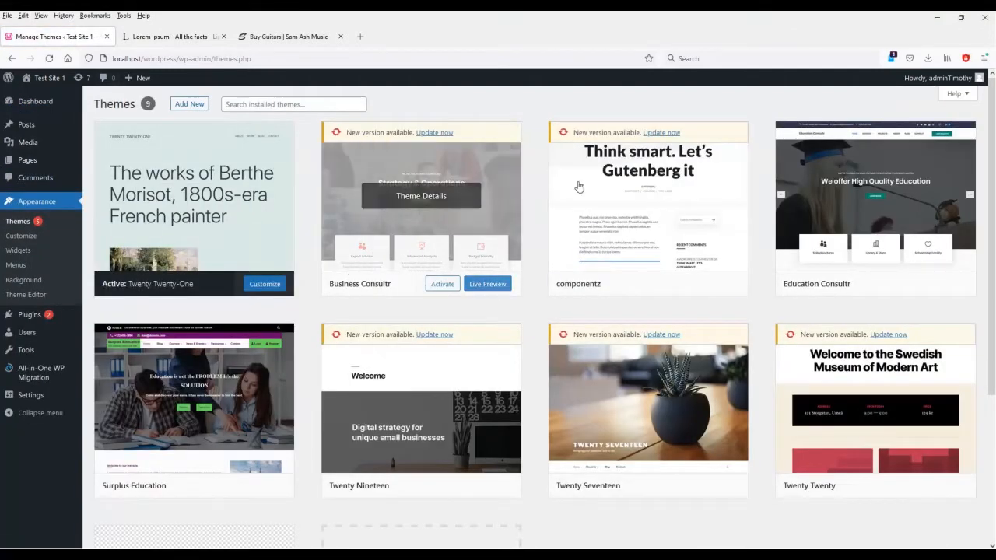
left_click(194, 104)
left_click(854, 135)
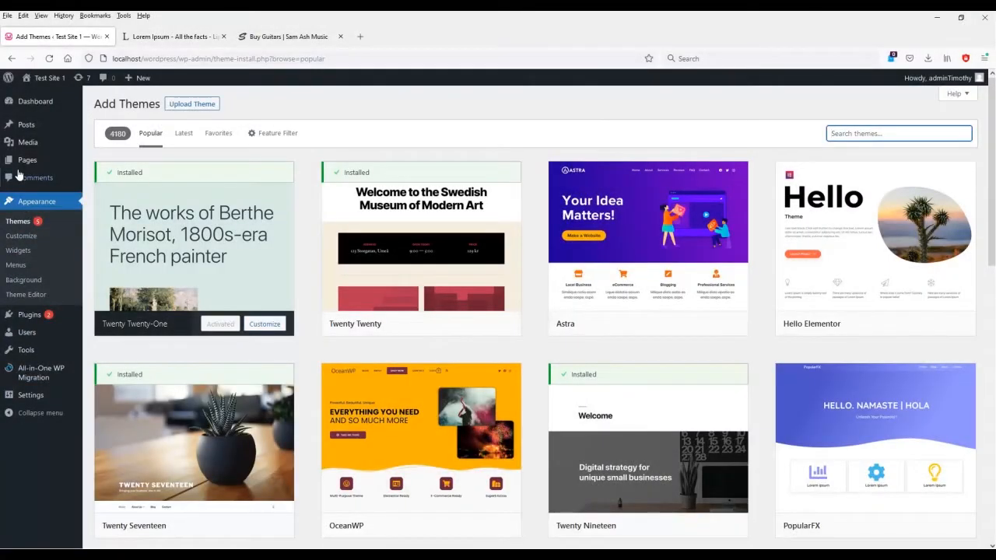
mouse_move(21, 170)
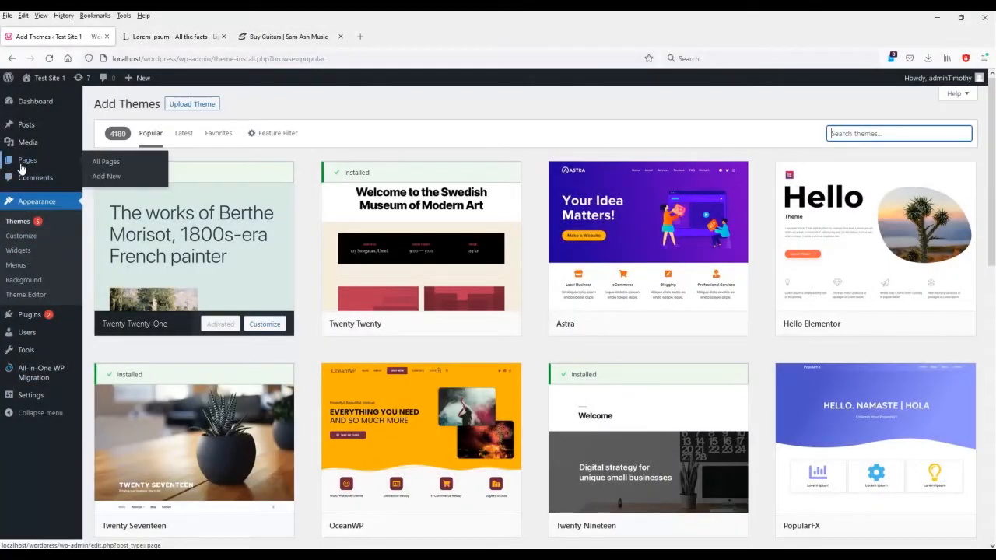
Look at the Pages list and a new page editor, then exit to All Posts.
left_click(23, 165)
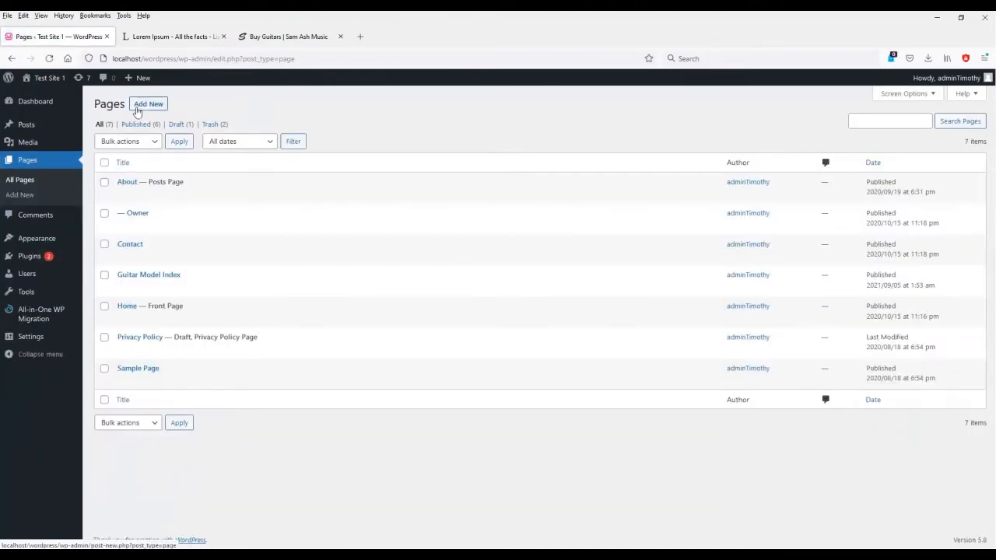
left_click(140, 106)
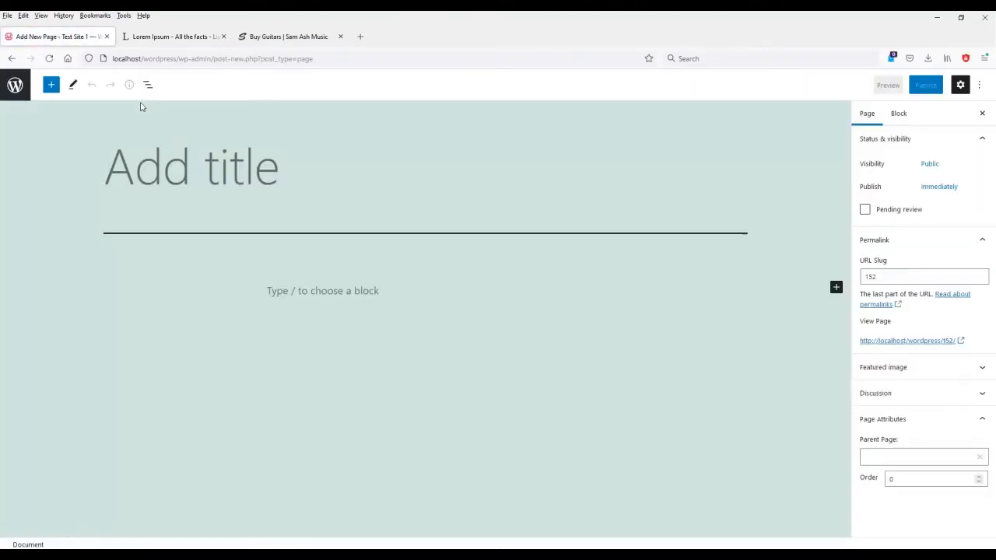
left_click(16, 85)
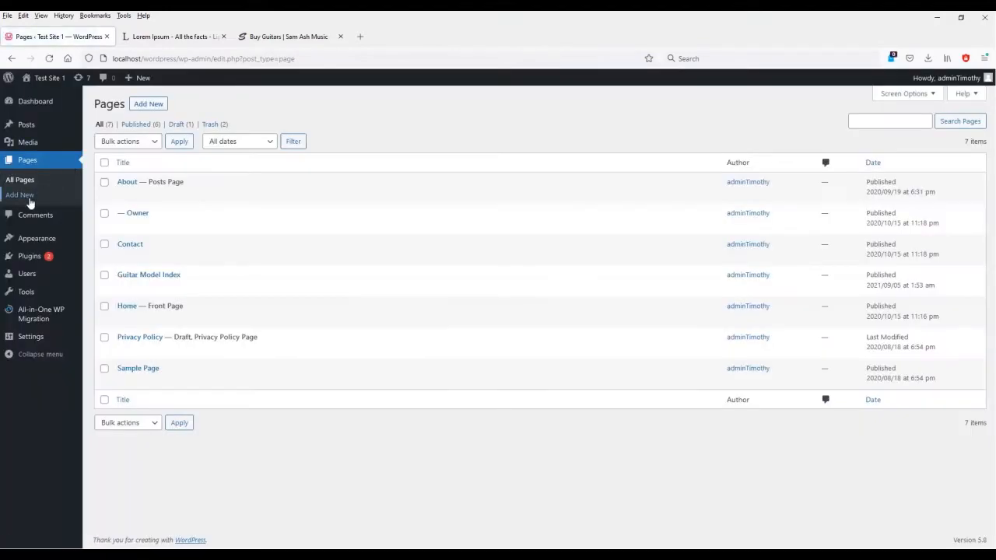
left_click(35, 130)
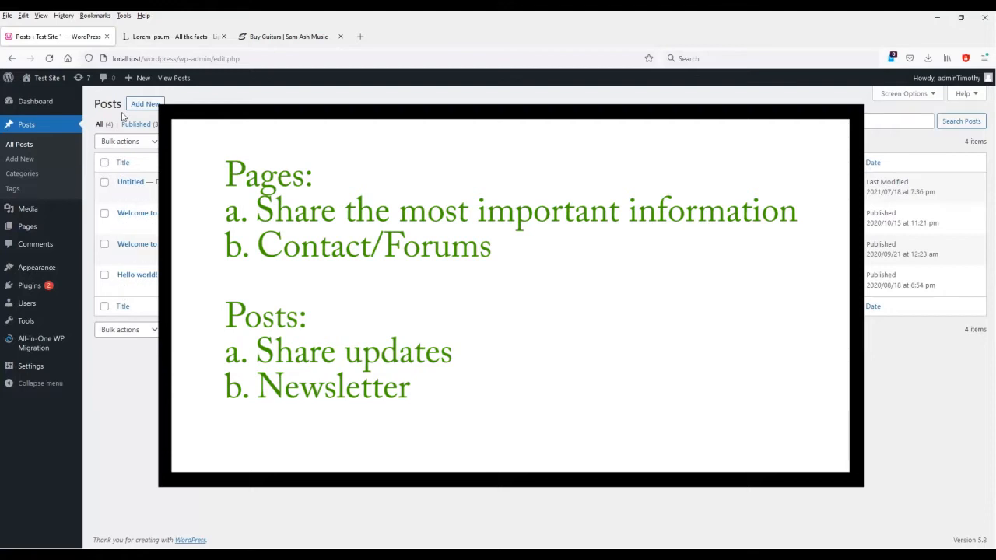
View the live About page and scroll through its post listings.
left_click(177, 81)
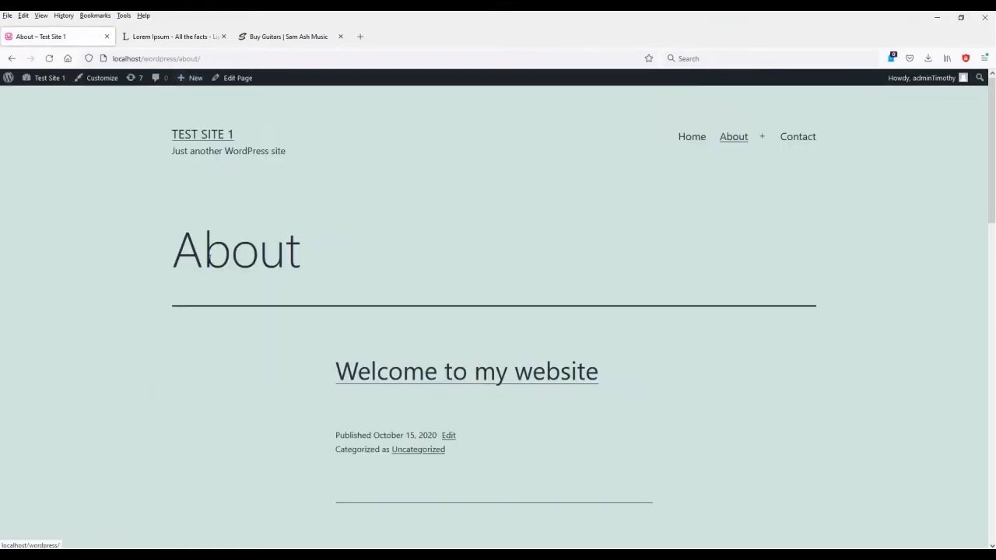
scroll(140, 322, "down", 5)
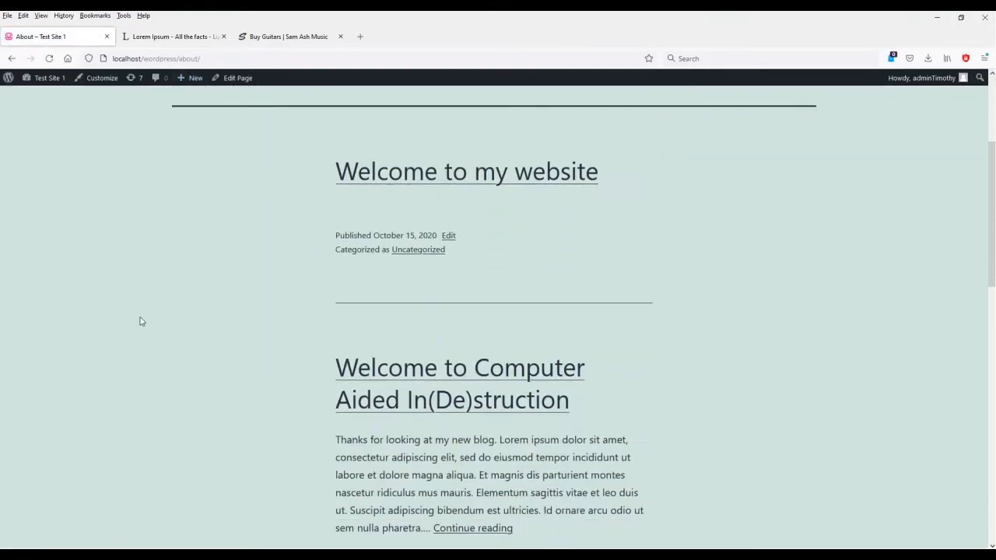
scroll(141, 322, "down", 5)
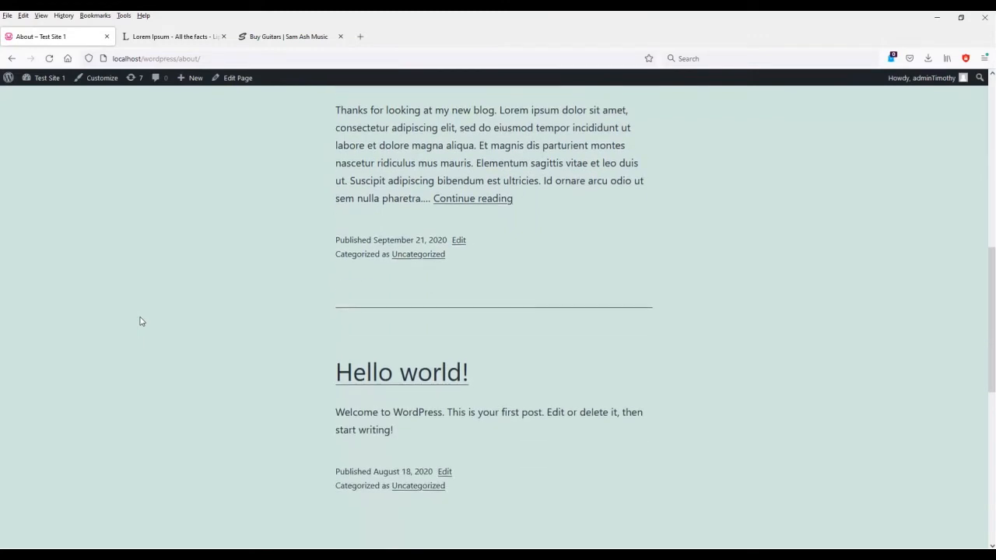
scroll(141, 321, "down", 5)
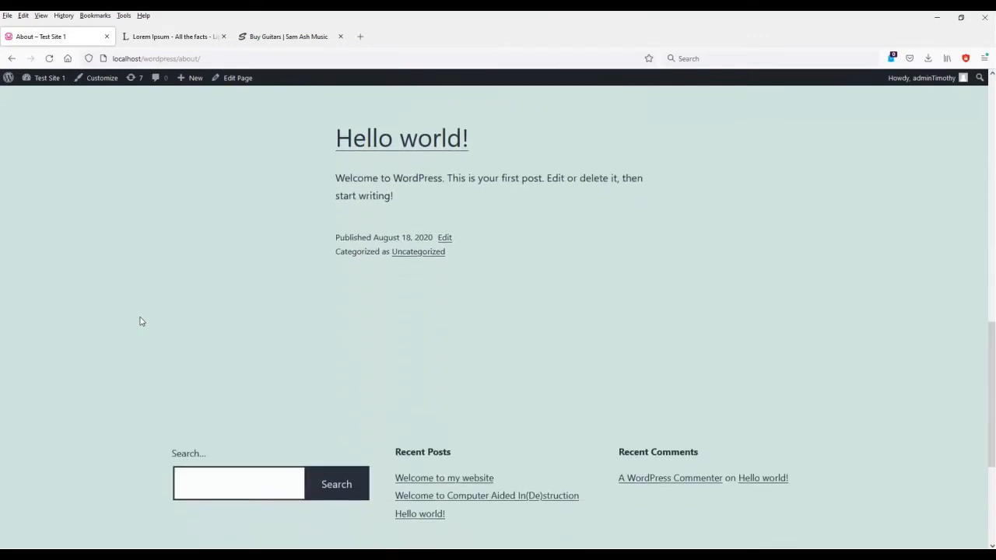
scroll(141, 321, "up", 8)
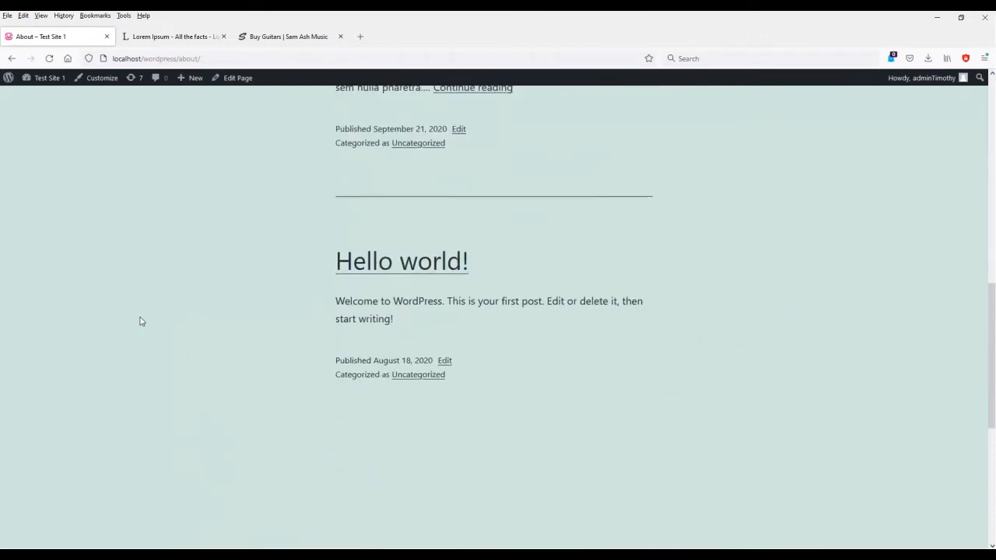
scroll(141, 321, "up", 2)
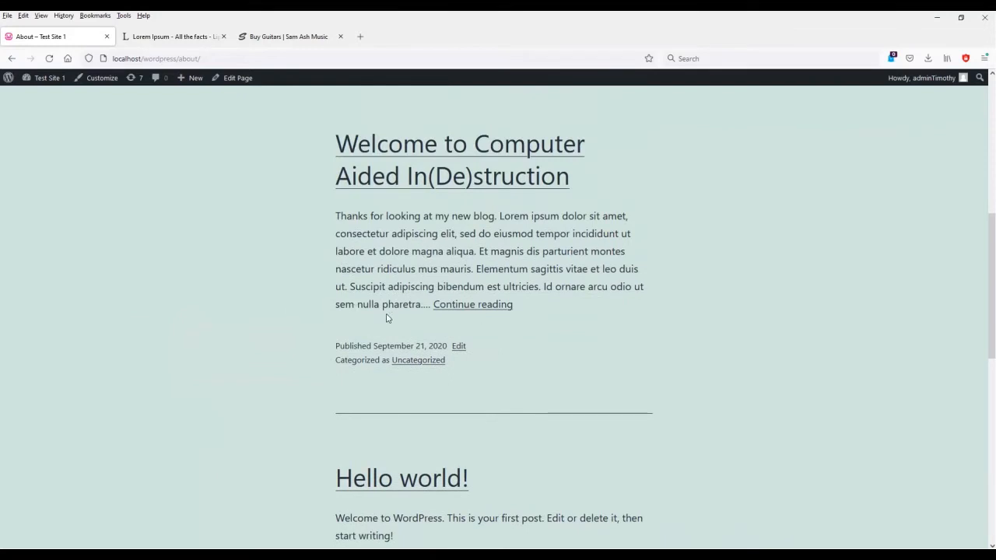
scroll(221, 329, "up", 3)
scroll(221, 328, "down", 1)
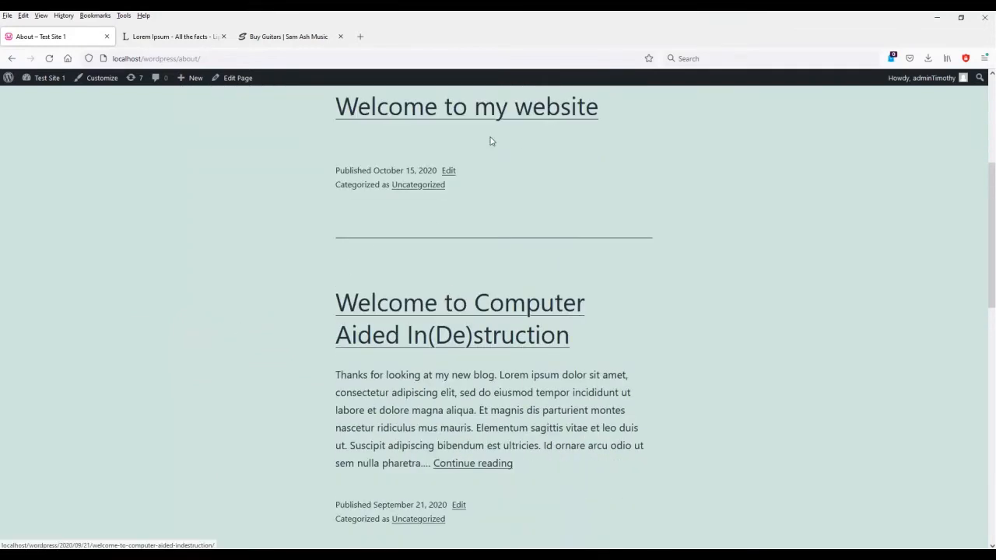
Read the 'Welcome to my website' post, then return to the admin Dashboard.
left_click(483, 115)
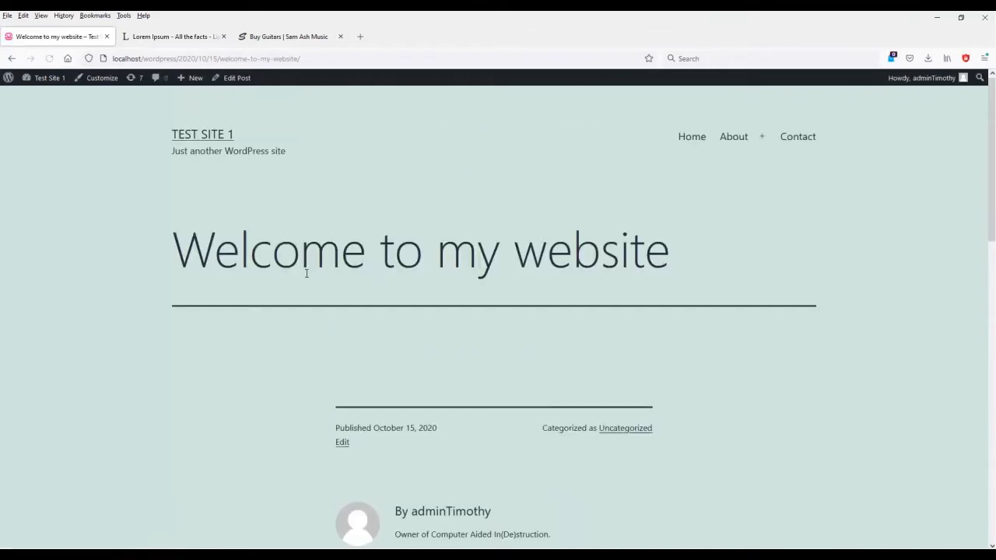
scroll(305, 276, "down", 3)
scroll(319, 304, "down", 1)
scroll(278, 460, "down", 1)
scroll(233, 389, "up", 1)
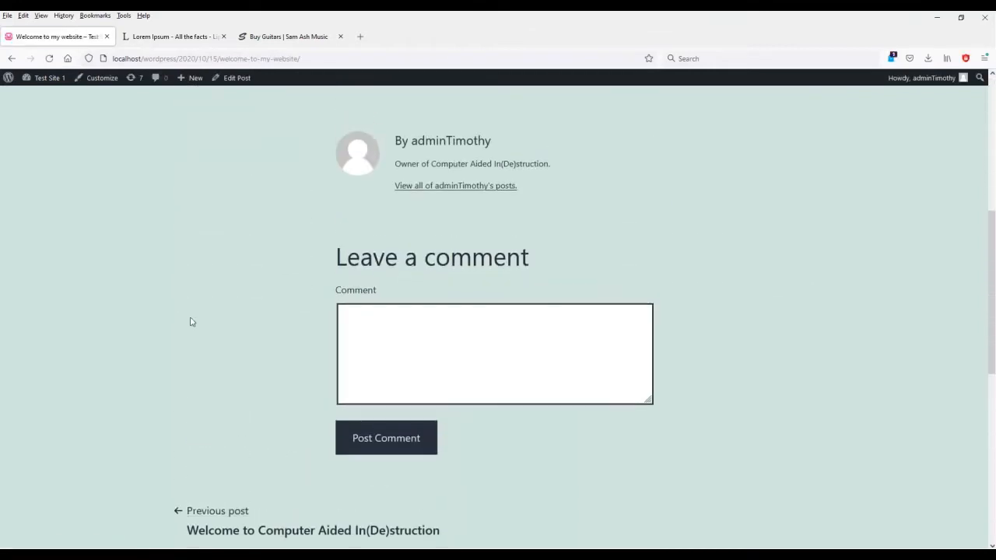
left_click(50, 77)
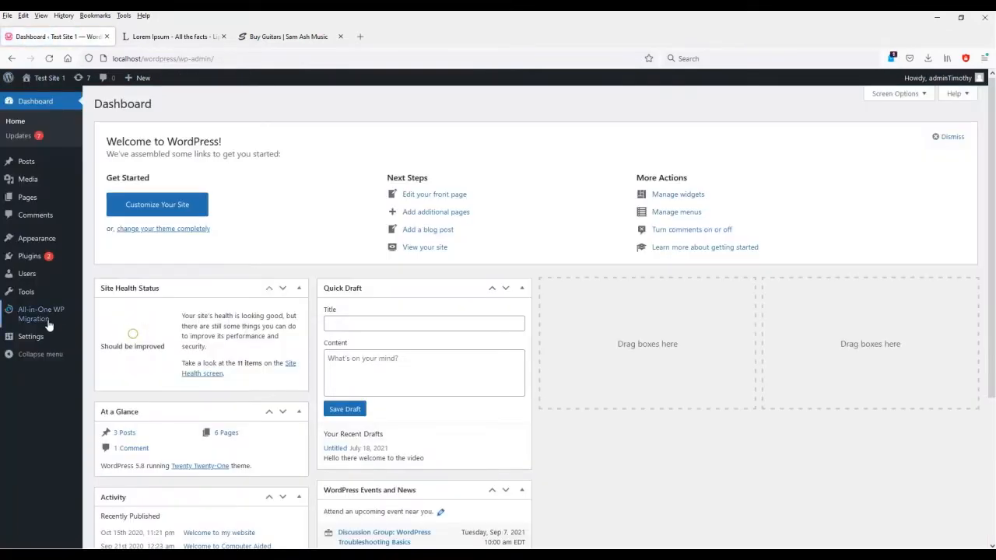
Require comment author name and email, keep registration optional, and save Discussion settings.
left_click(35, 342)
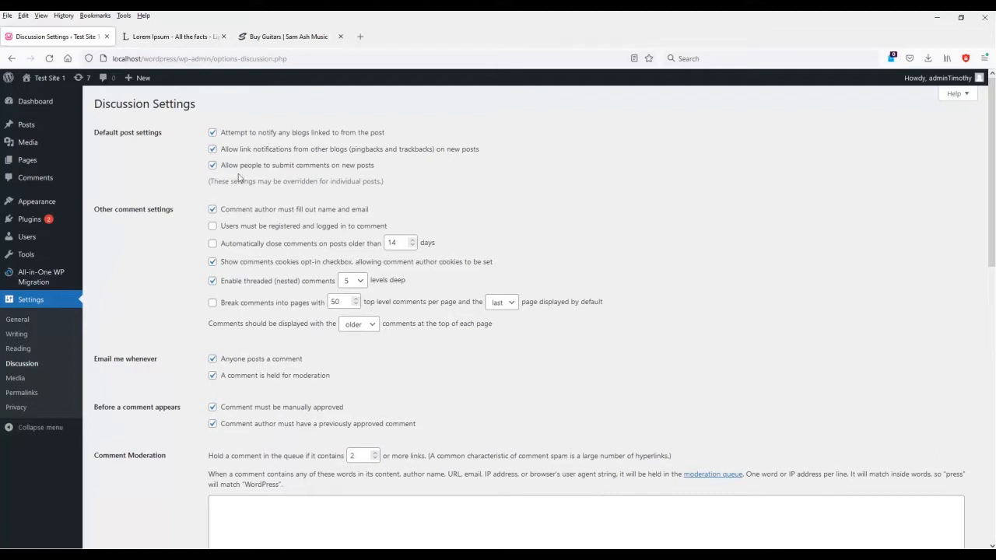
left_click(213, 210)
left_click(136, 279)
left_click(214, 227)
left_click(213, 227)
left_click(214, 377)
left_click(453, 398)
scroll(120, 488, "down", 10)
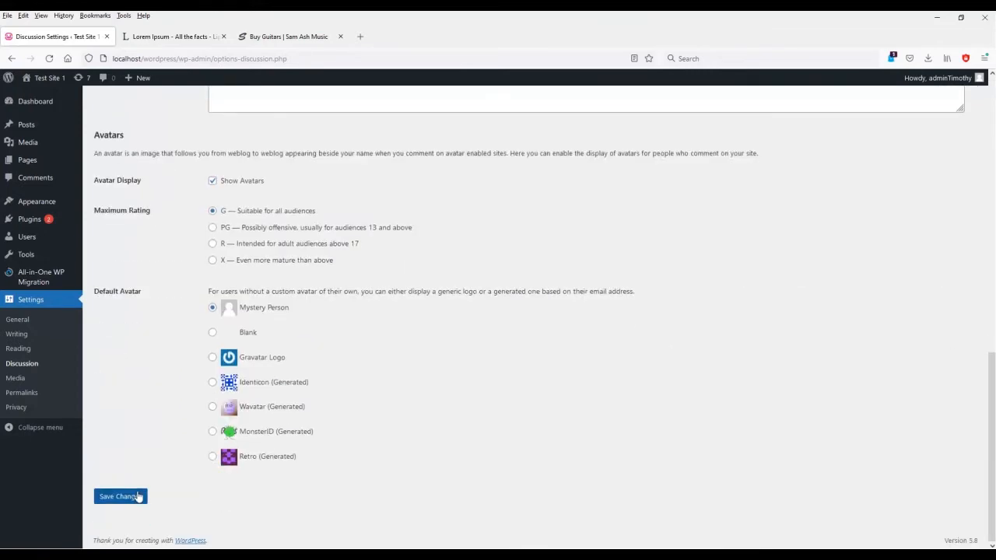
left_click(133, 502)
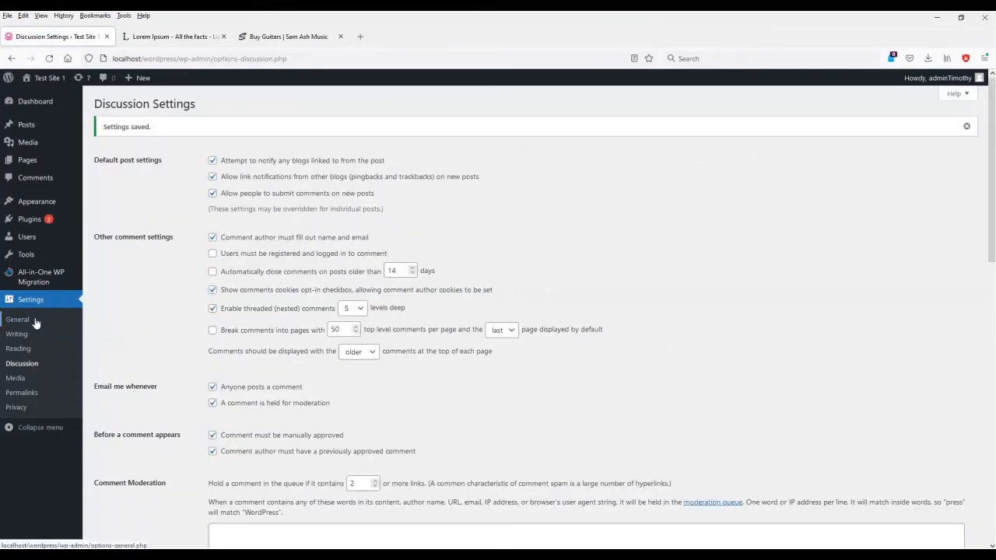
Browse the live About page, then return to the Dashboard and open General Settings.
left_click(46, 77)
mouse_move(761, 138)
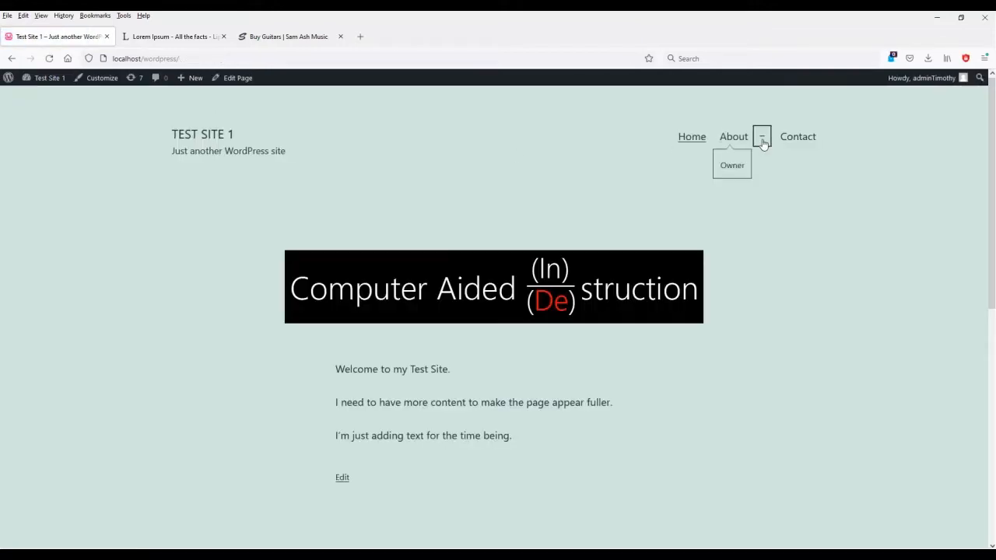
left_click(727, 138)
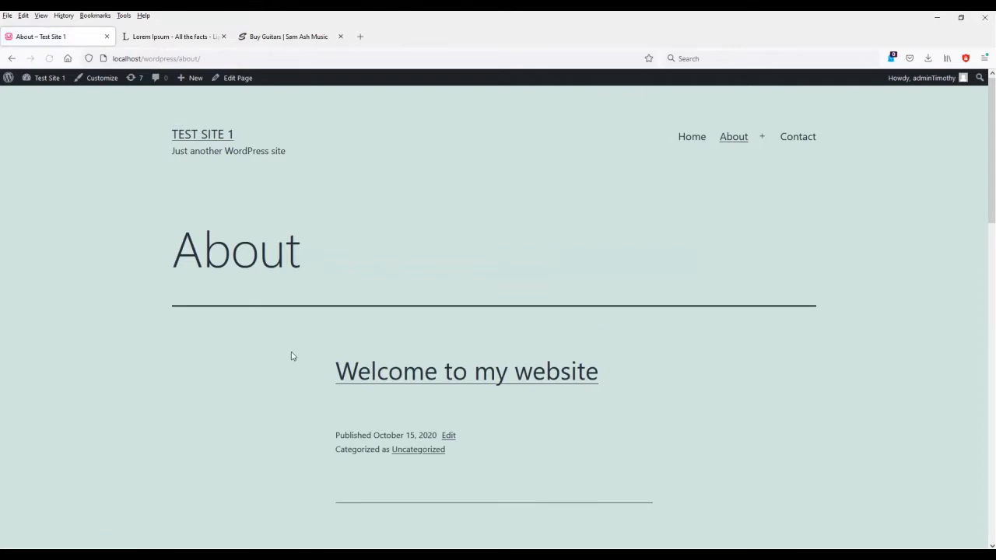
scroll(292, 355, "down", 2)
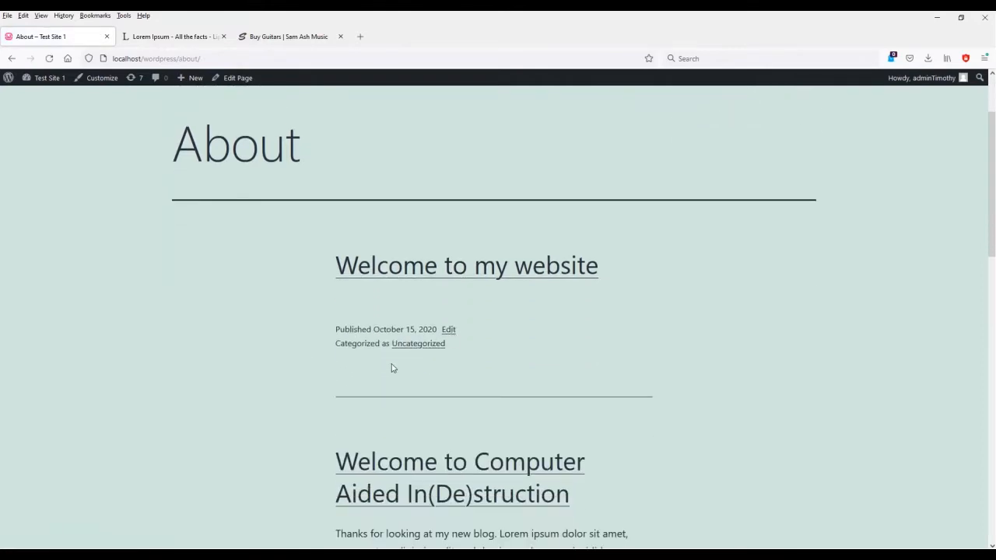
scroll(315, 389, "down", 5)
scroll(319, 401, "down", 1)
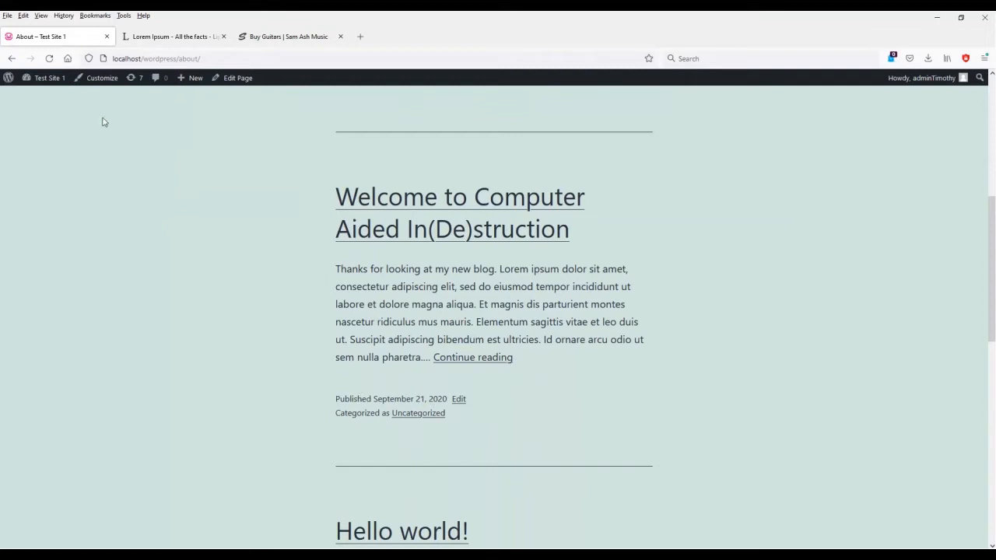
left_click(43, 96)
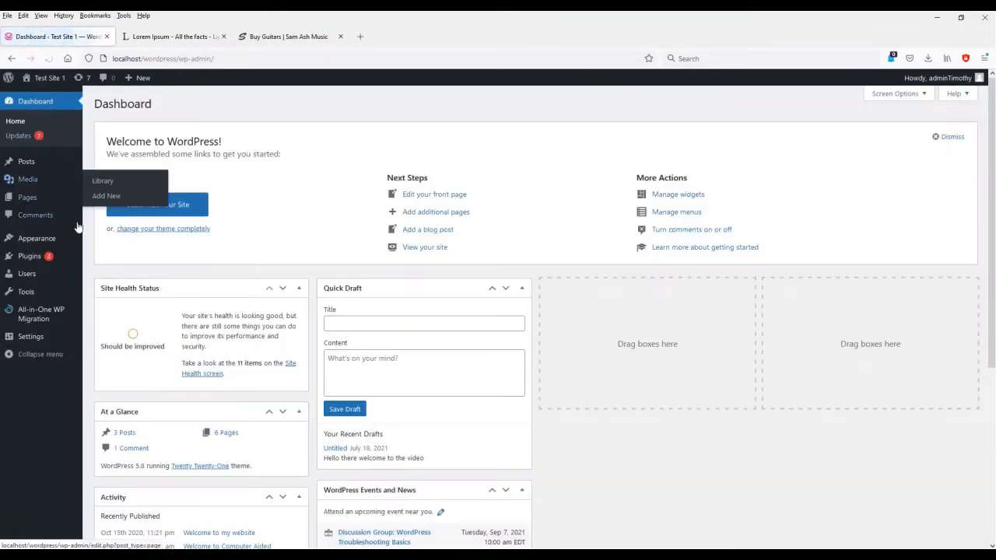
left_click(28, 341)
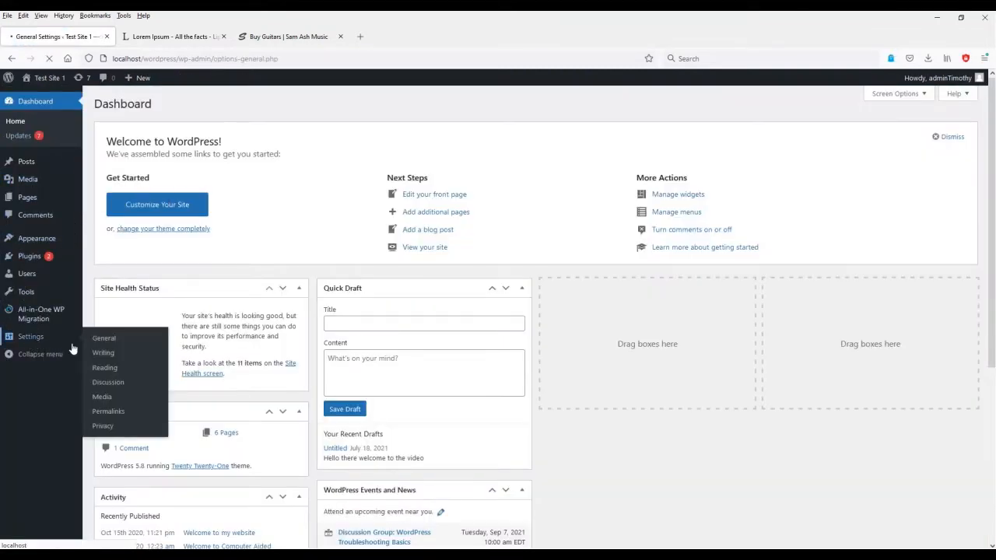
In Reading Settings, keep About as the posts page and feeds set to Excerpt.
left_click(18, 349)
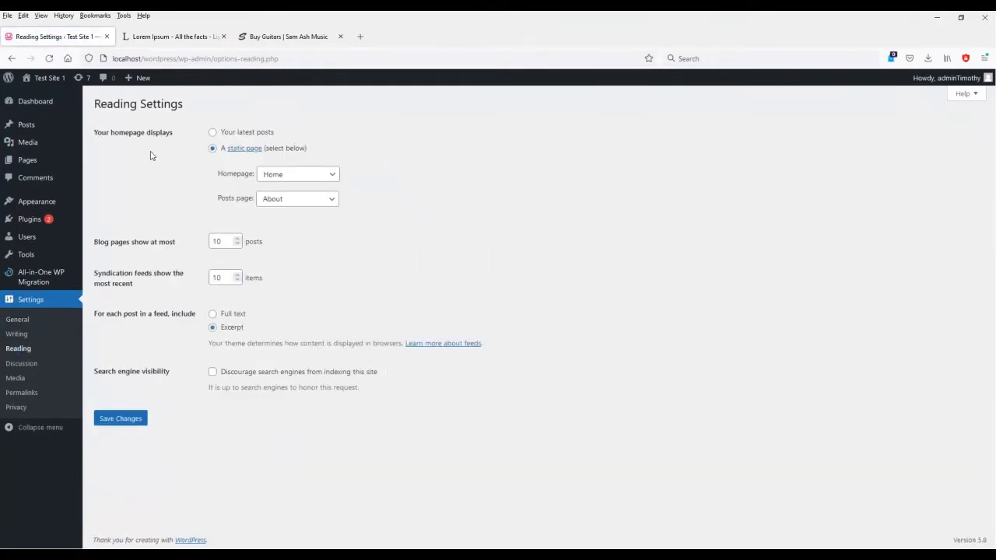
left_click(308, 204)
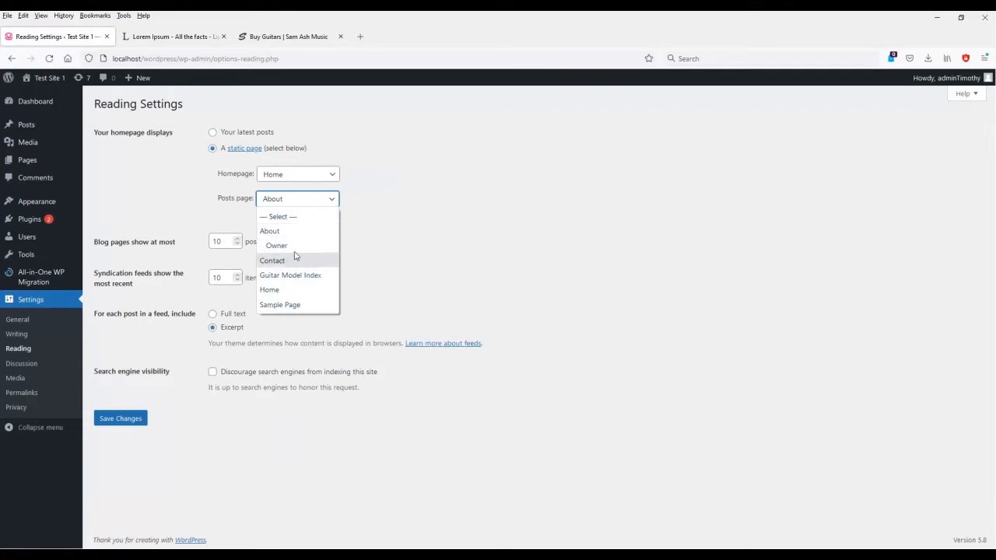
left_click(295, 236)
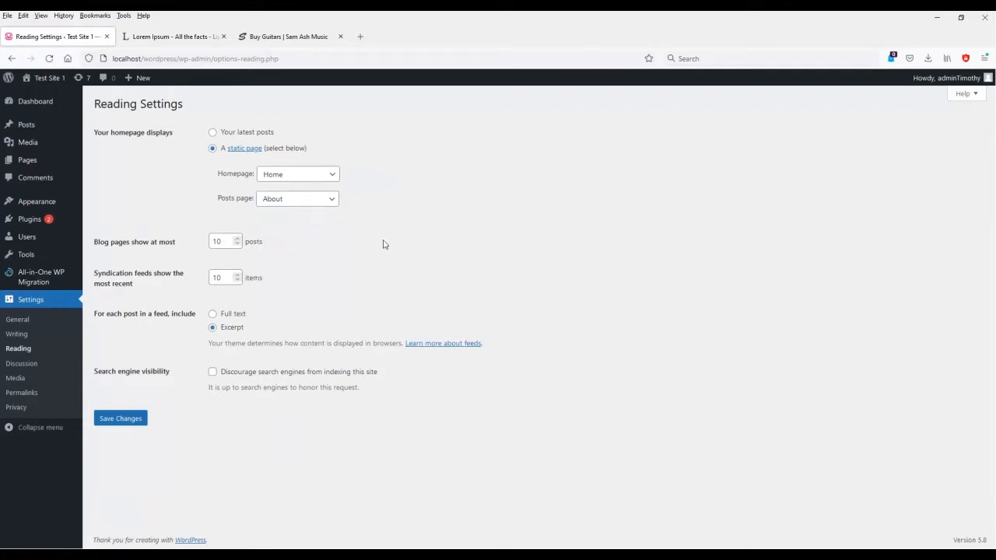
left_click(229, 316)
left_click(237, 332)
Read the Computer Aided In(De)struction post from the About page, then return to the Dashboard.
left_click(55, 78)
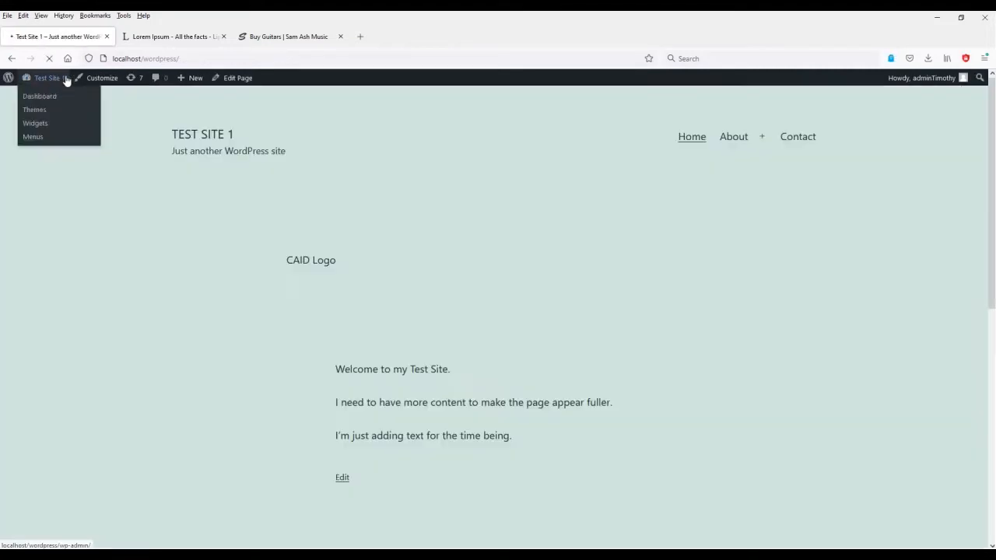
left_click(732, 137)
scroll(571, 314, "down", 5)
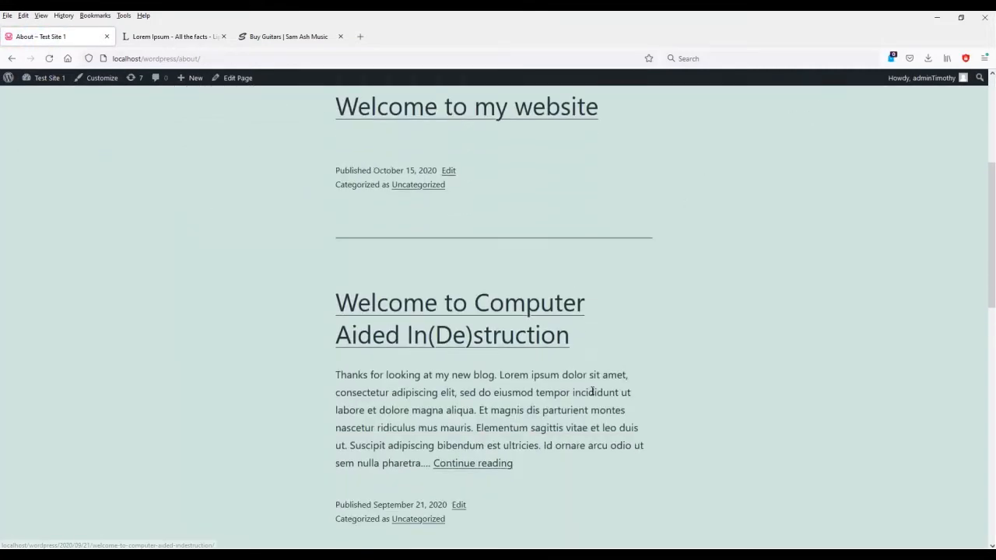
left_click(487, 361)
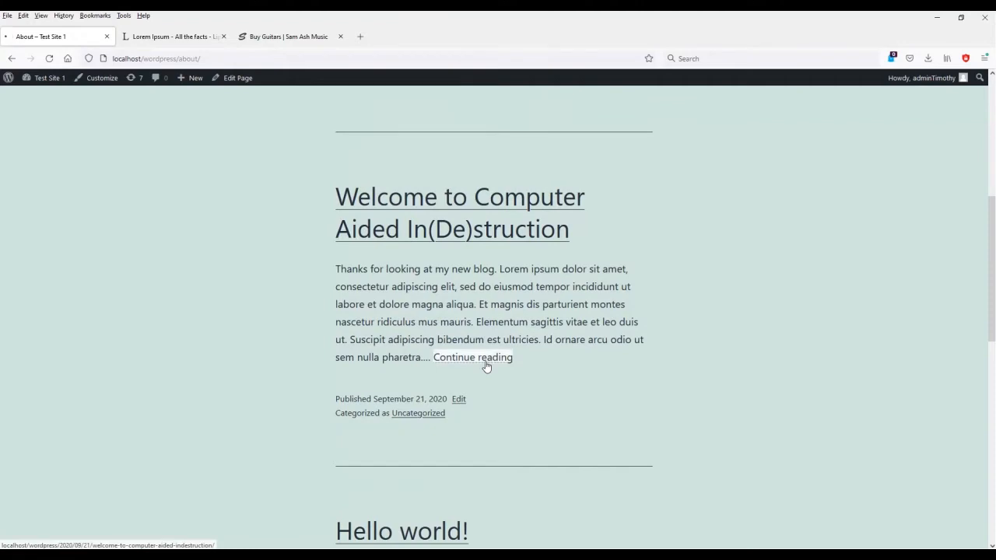
scroll(491, 366, "down", 10)
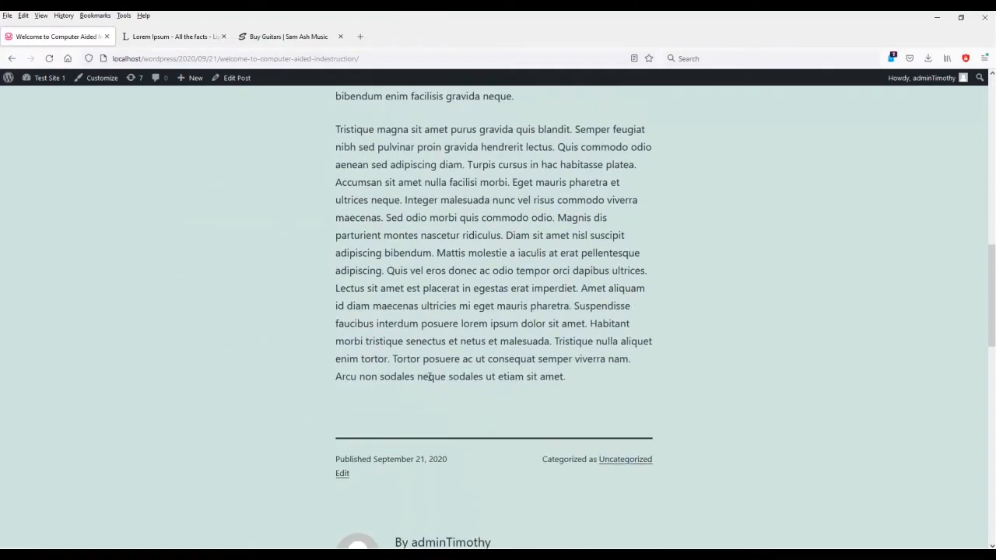
scroll(275, 361, "down", 4)
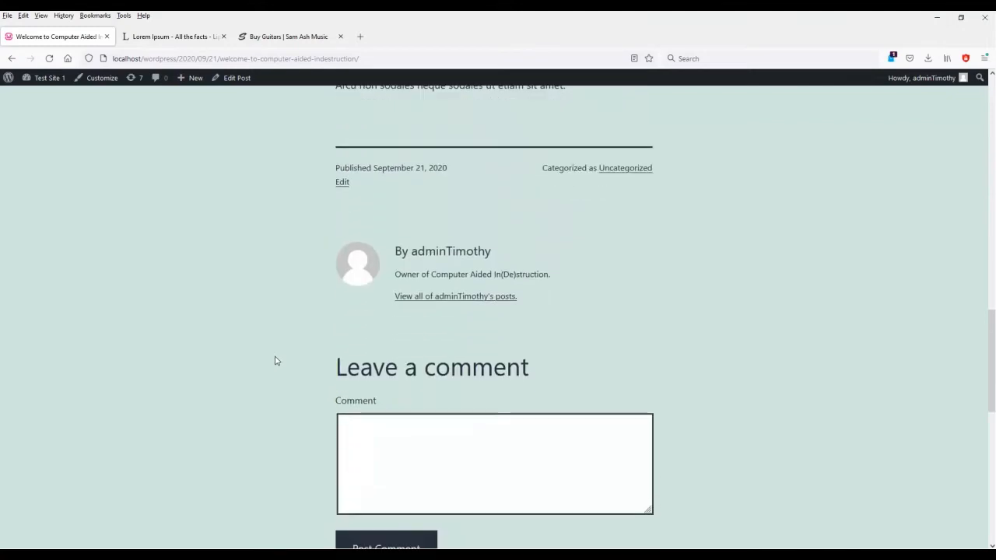
scroll(274, 361, "up", 7)
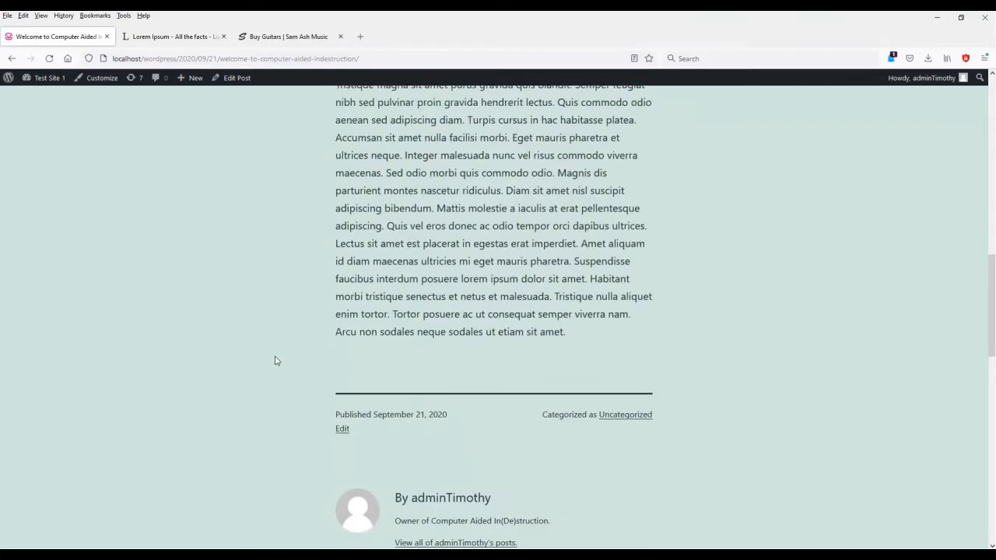
scroll(275, 361, "up", 4)
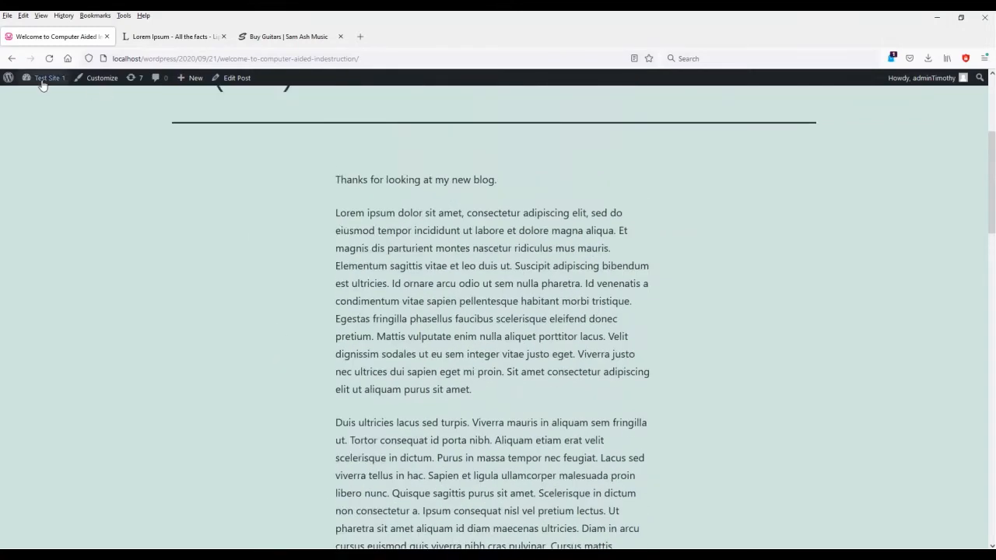
left_click(39, 82)
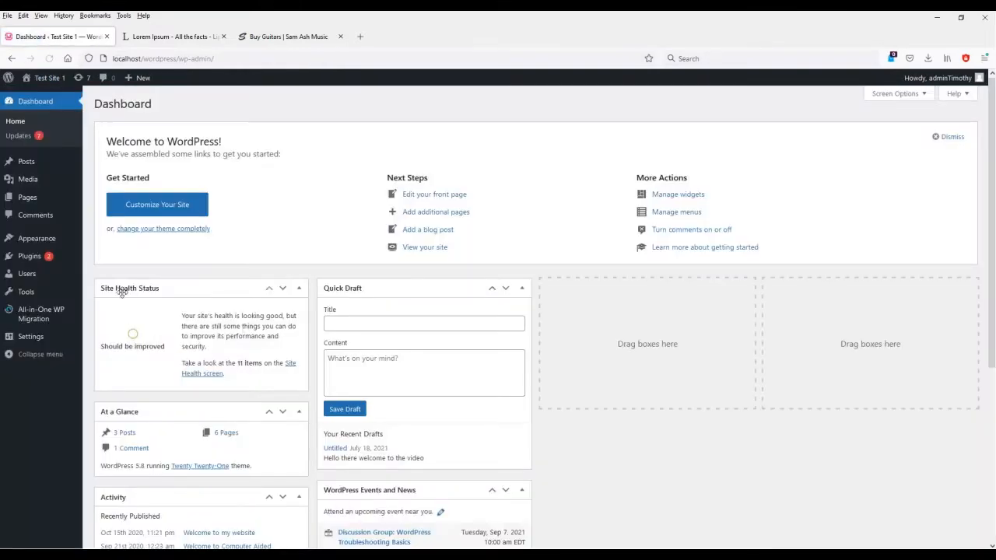
Step through General and Discussion settings, ending on the Reading Settings page.
left_click(35, 337)
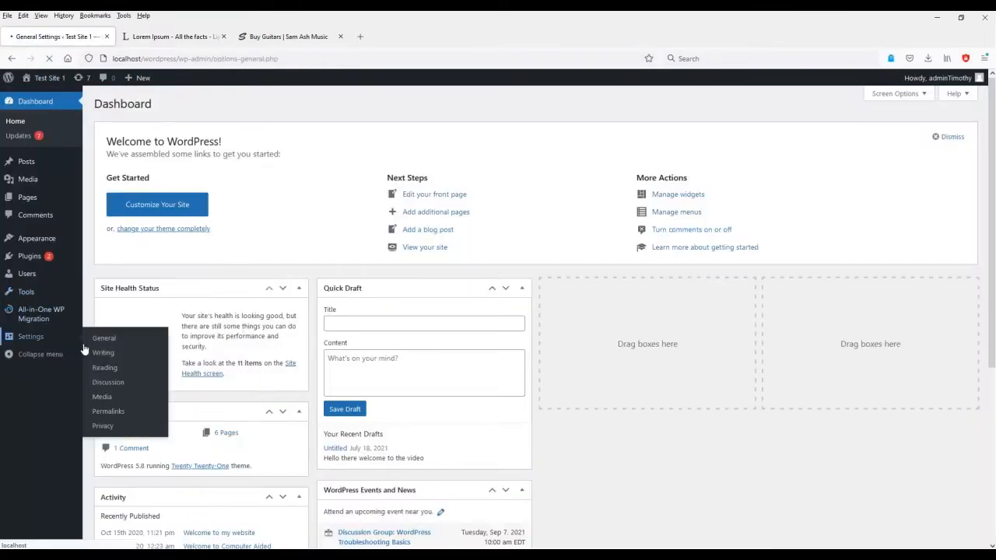
left_click(37, 363)
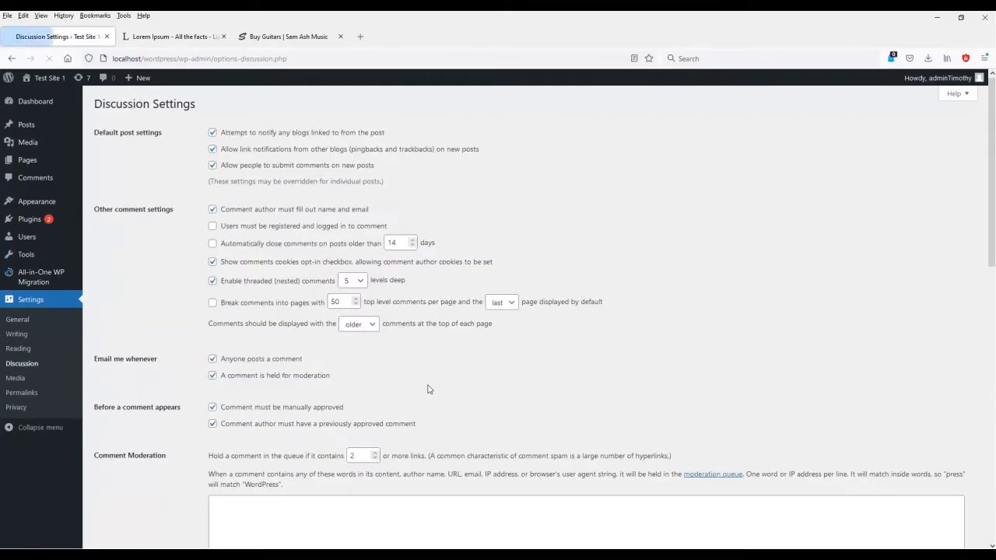
left_click(31, 348)
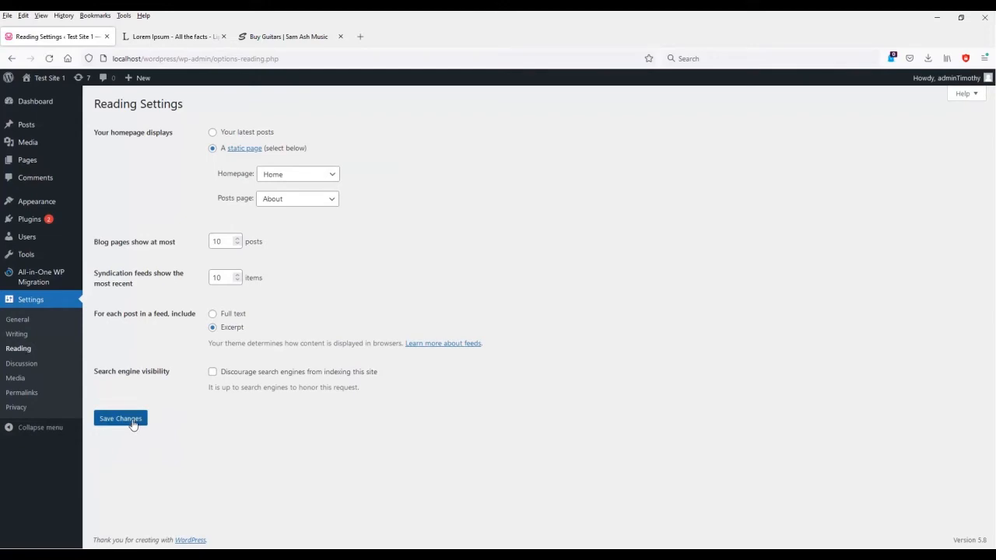
mouse_move(31, 161)
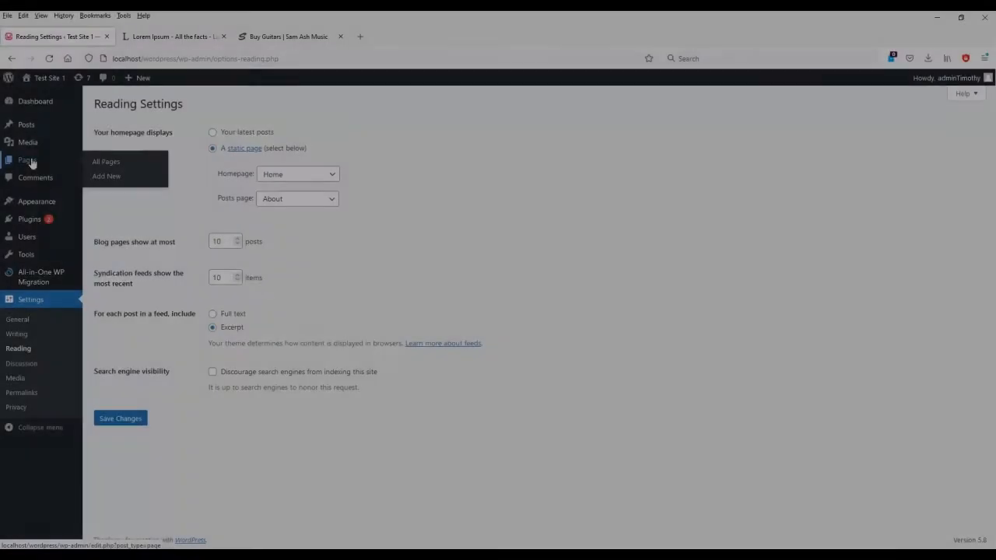
Create a new page from the site's Pages list.
left_click(33, 160)
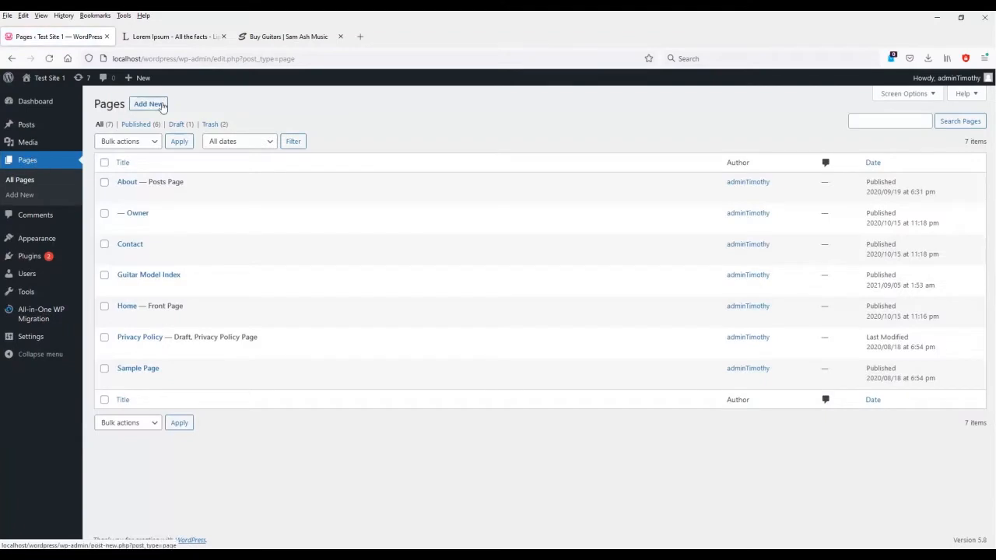
left_click(151, 105)
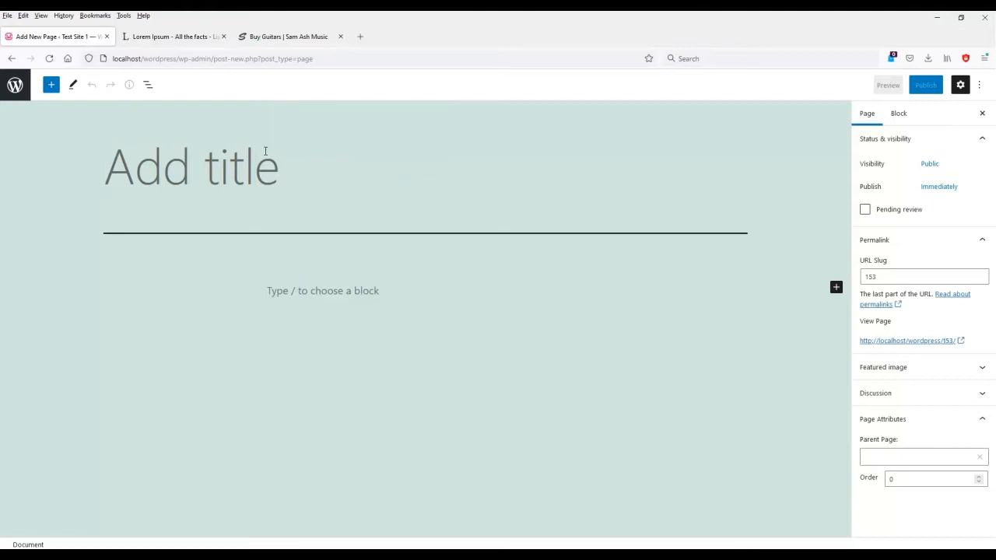
Enter 'Guitar Model Index' as the new page's title.
key("alt+Tab")
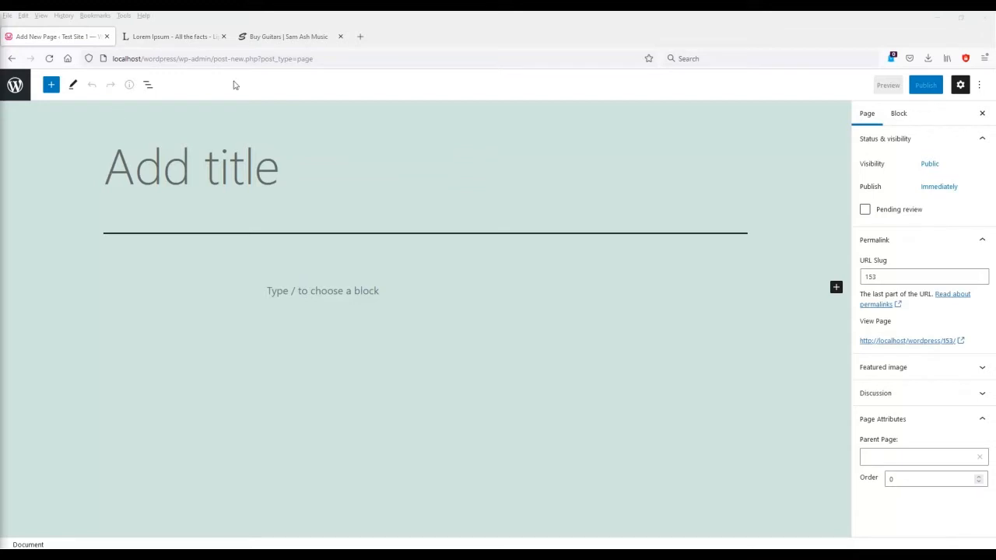
left_click(189, 180)
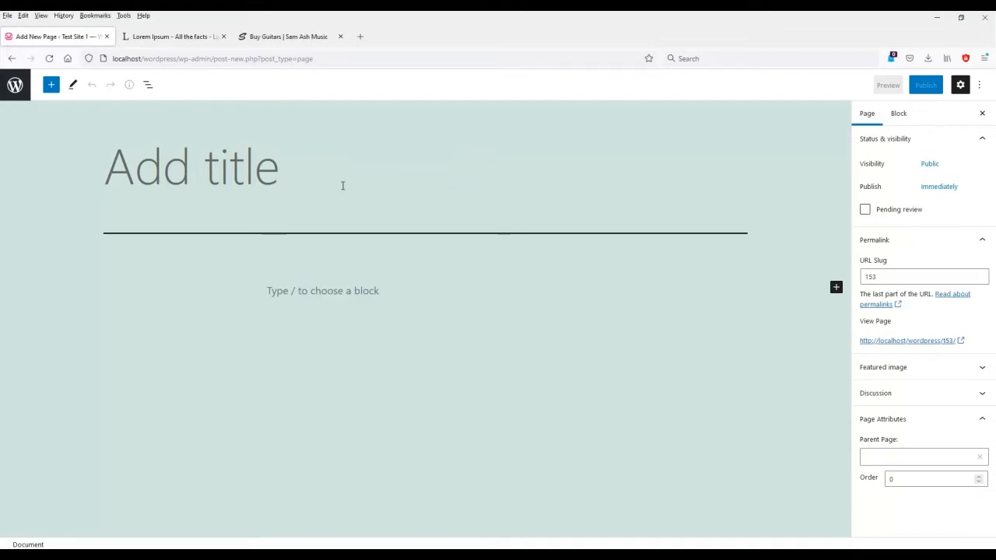
type("Guitar Model Index")
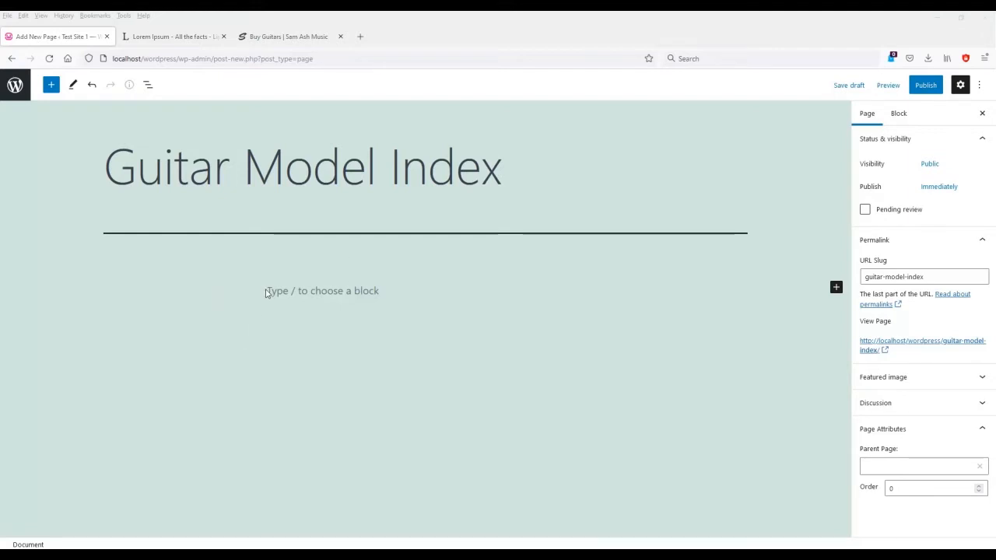
Add a paragraph block reading 'Welcome to the best guitar store in the world.'.
left_click(290, 293)
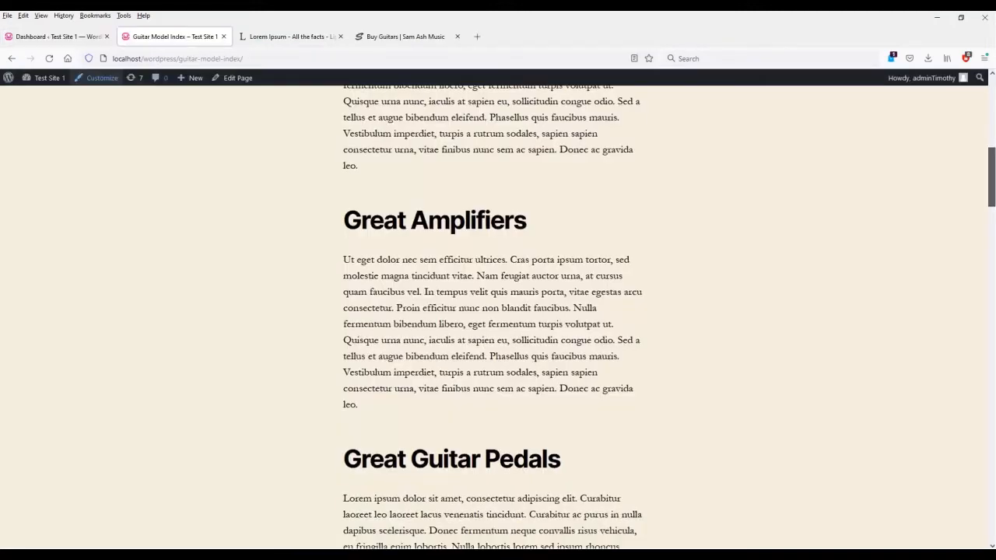
scroll(493, 317, "down", 2)
left_click_drag(991, 181, 982, 363)
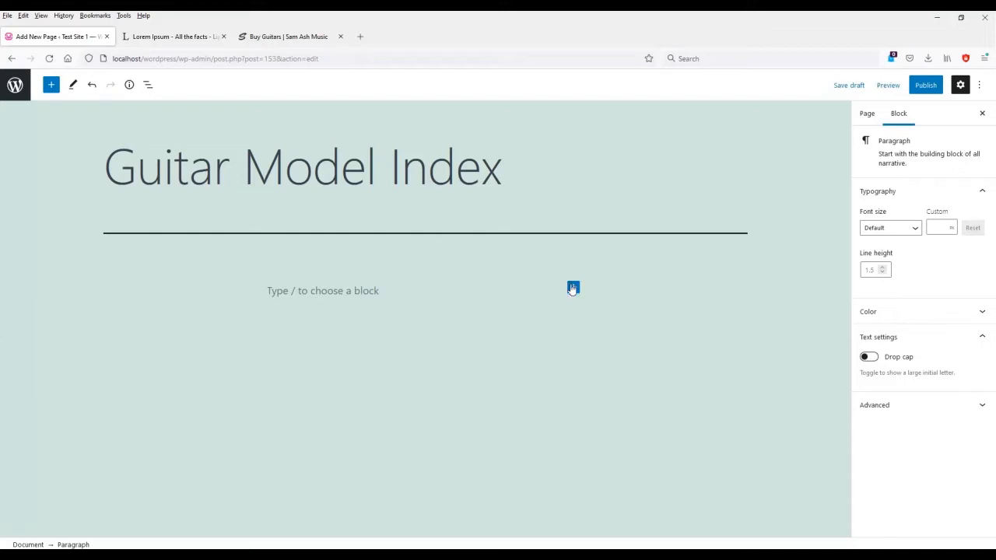
left_click(573, 289)
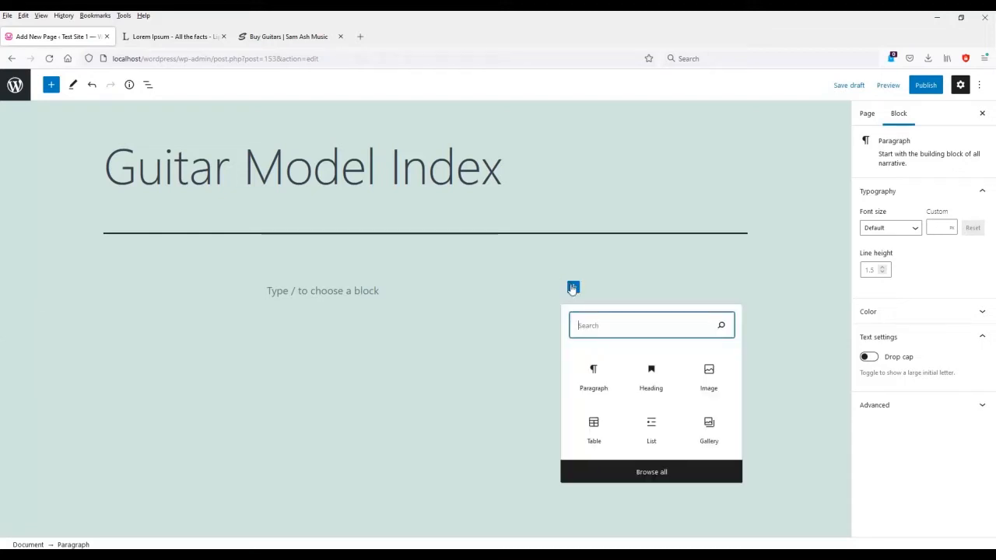
left_click(596, 378)
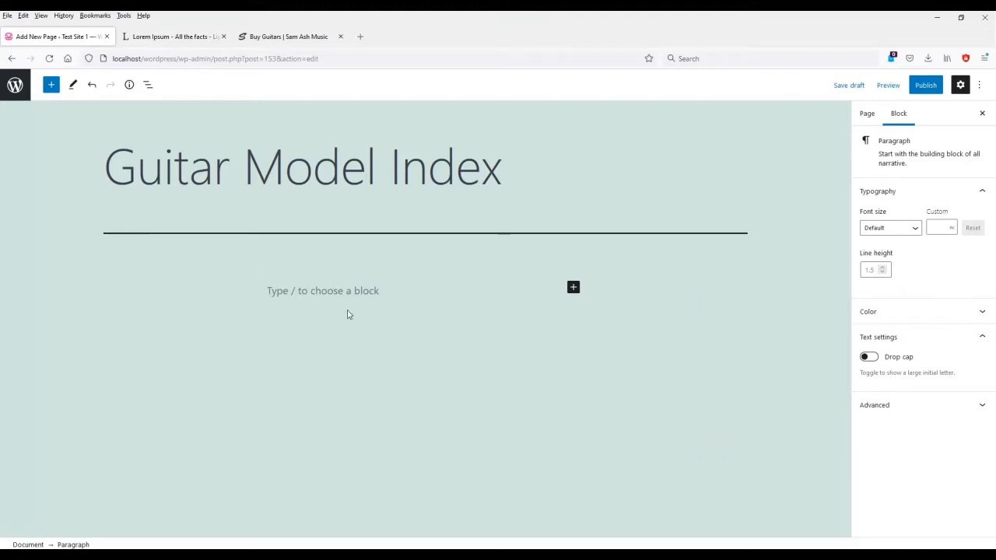
type("Wel")
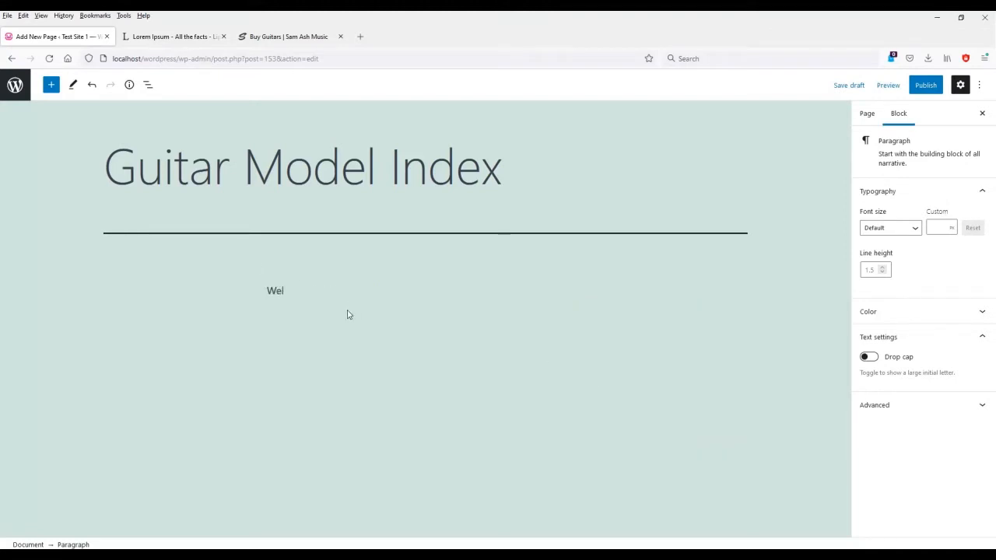
type("come to the best guitar store in the world.")
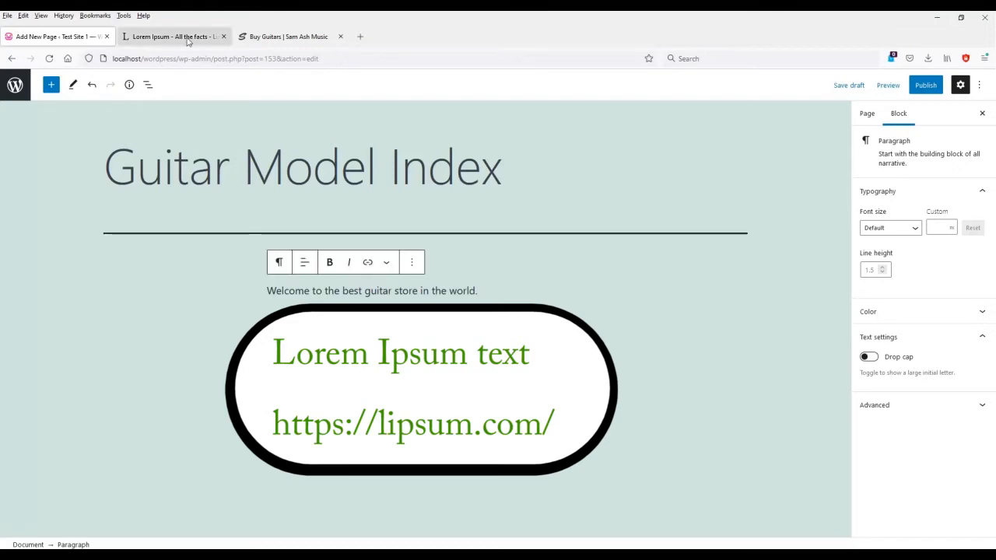
left_click(187, 39)
Generate lorem ipsum on lipsum.com, select four paragraphs, and return to the WordPress editor.
scroll(675, 306, "down", 3)
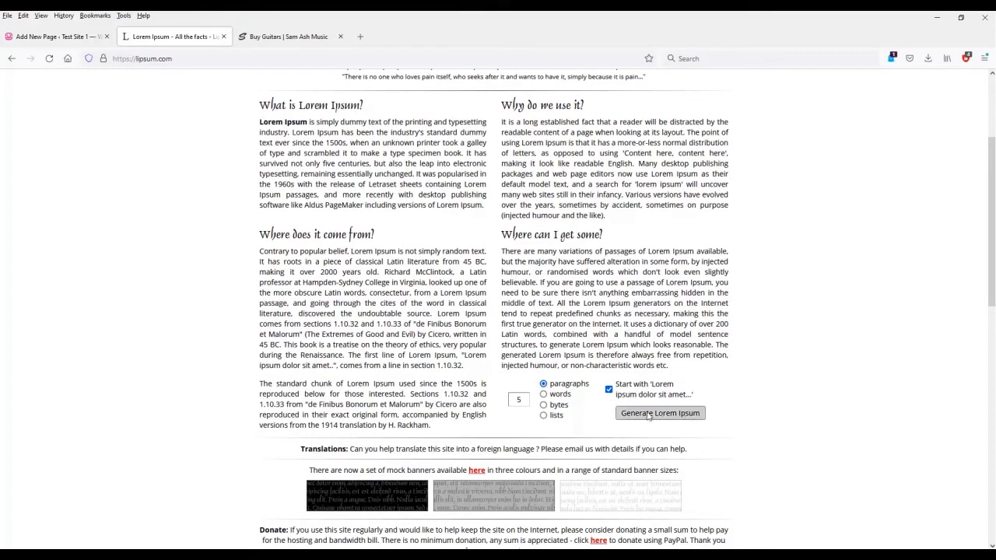
scroll(451, 353, "up", 3)
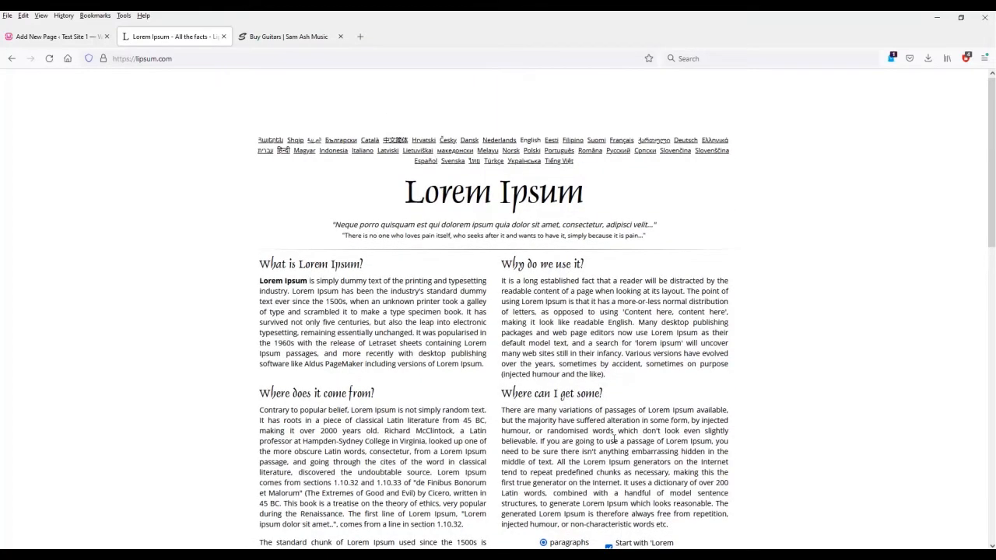
scroll(614, 440, "down", 4)
left_click(662, 362)
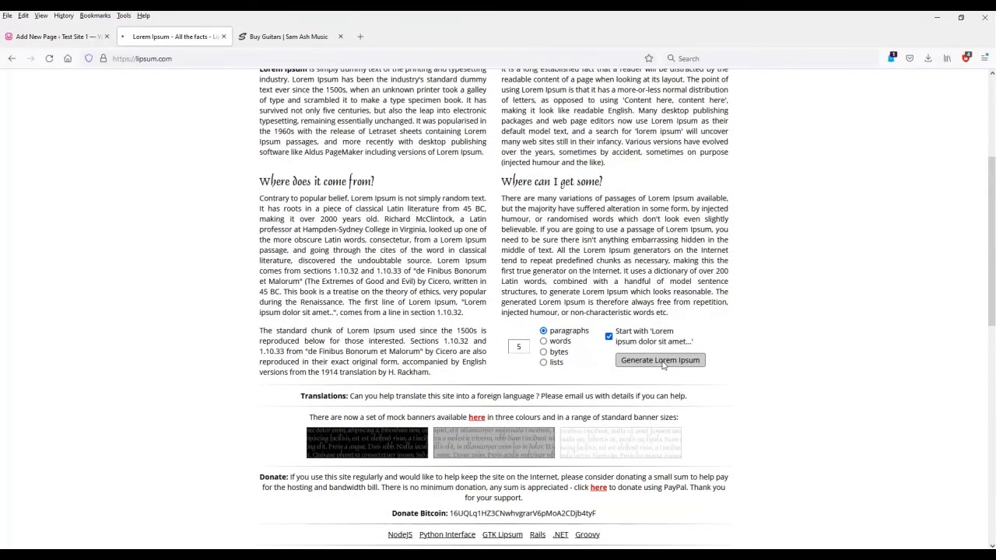
left_click_drag(258, 262, 489, 500)
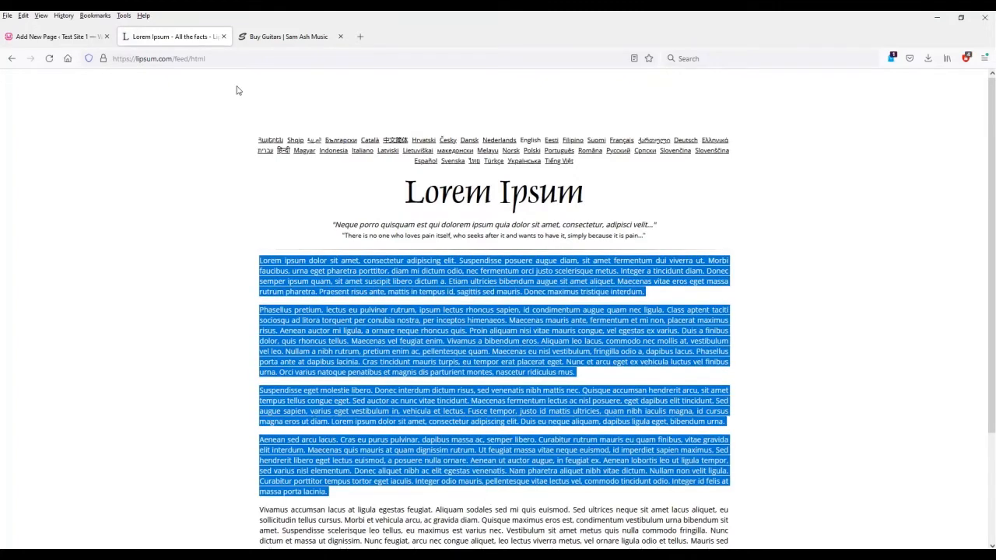
left_click(72, 23)
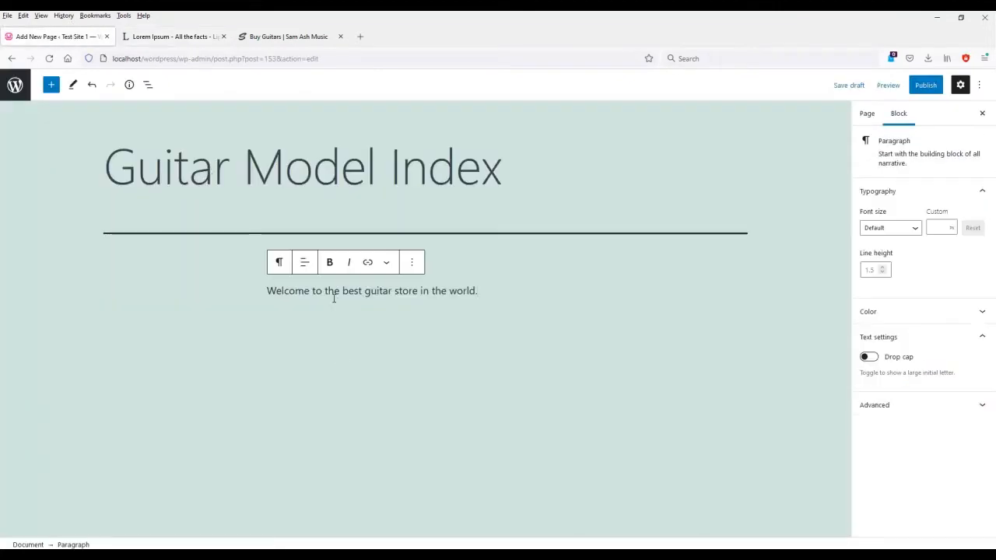
Paste the copied lorem ipsum paragraphs after the welcome sentence.
key("ctrl+v")
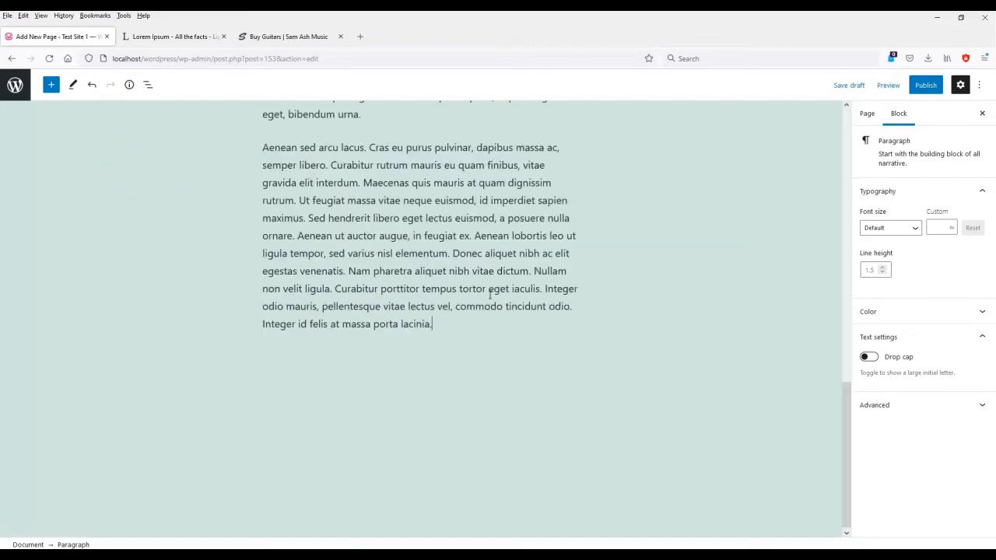
scroll(477, 325, "up", 5)
scroll(477, 326, "up", 10)
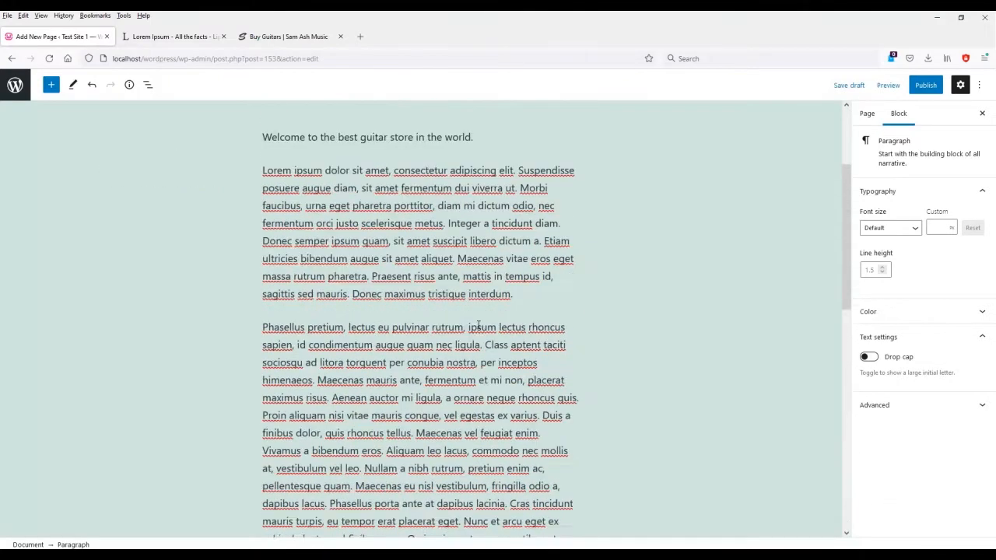
Make the welcome line bold italic ending 'world (maybe).' and add an empty block above.
triple_click(372, 288)
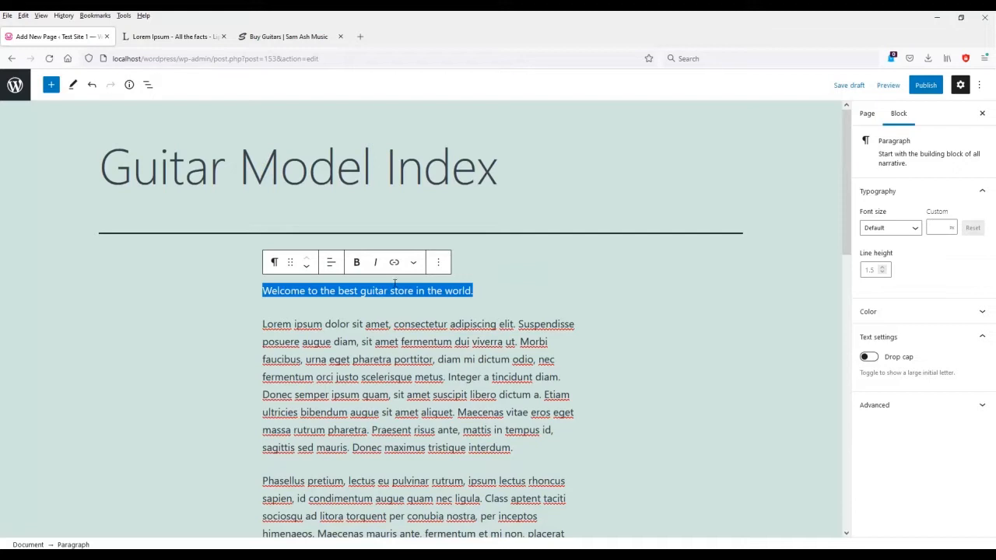
left_click(357, 263)
left_click(376, 263)
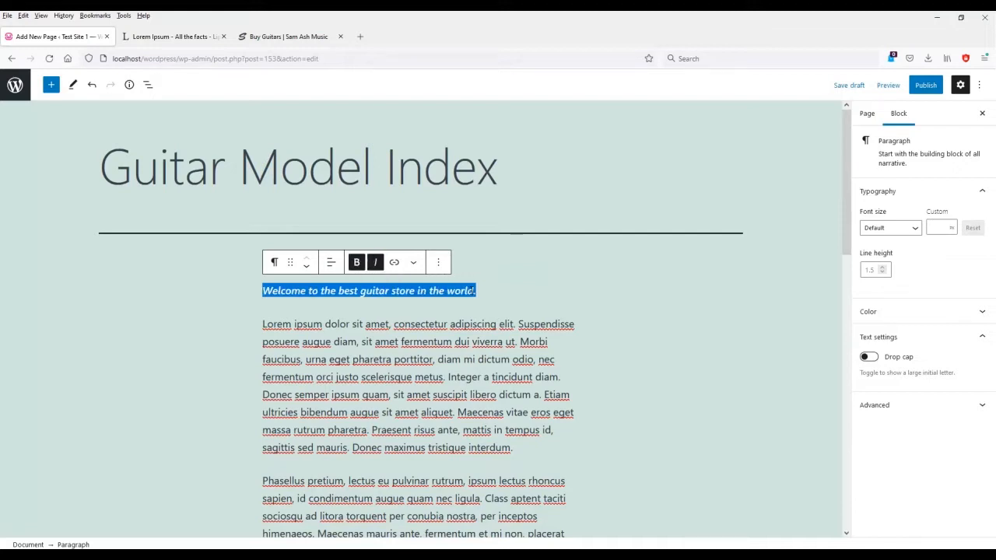
left_click(522, 332)
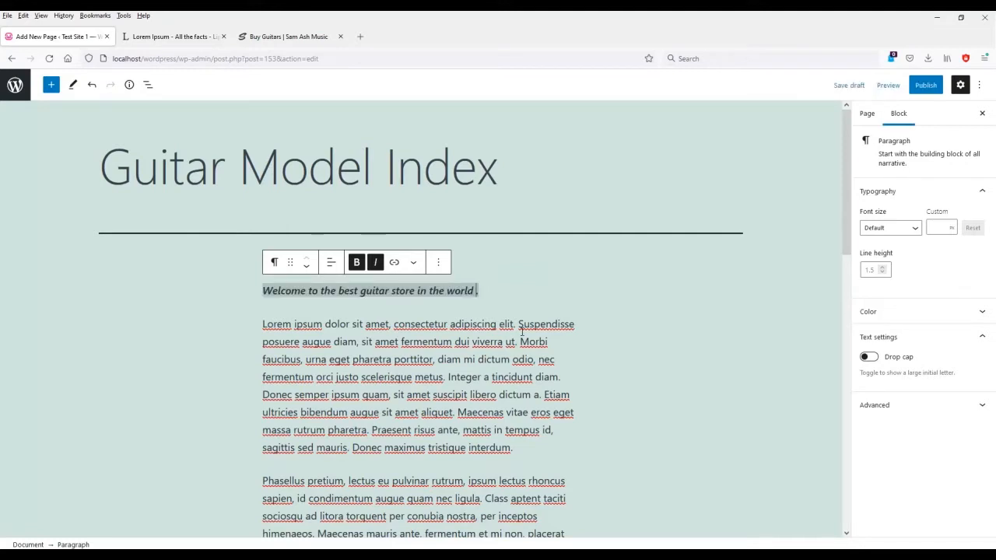
type("maybe).")
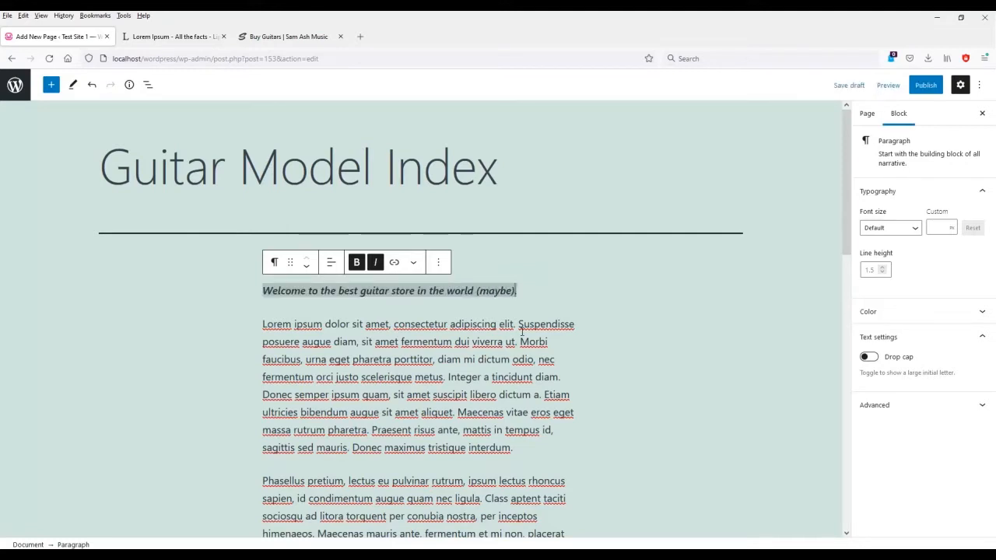
left_click(517, 290)
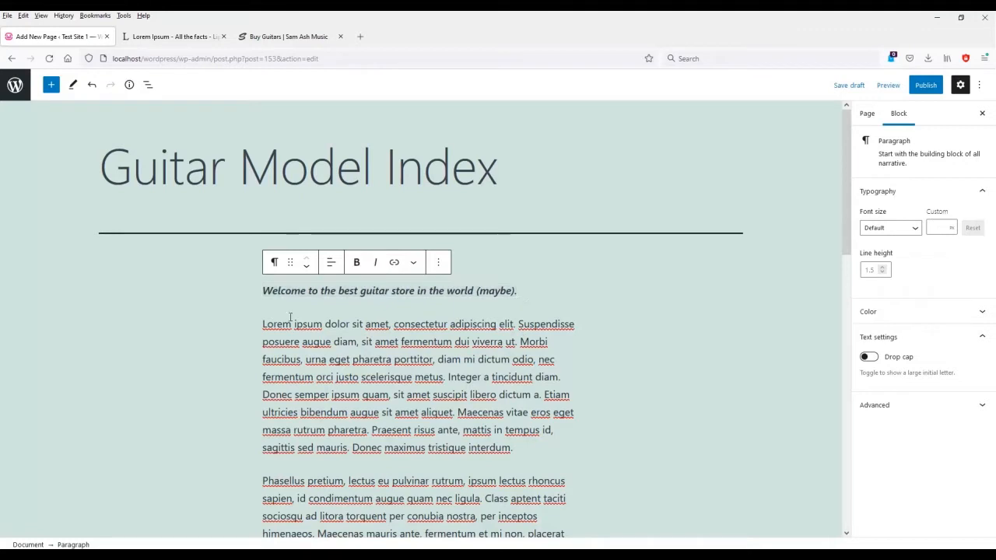
key("Return")
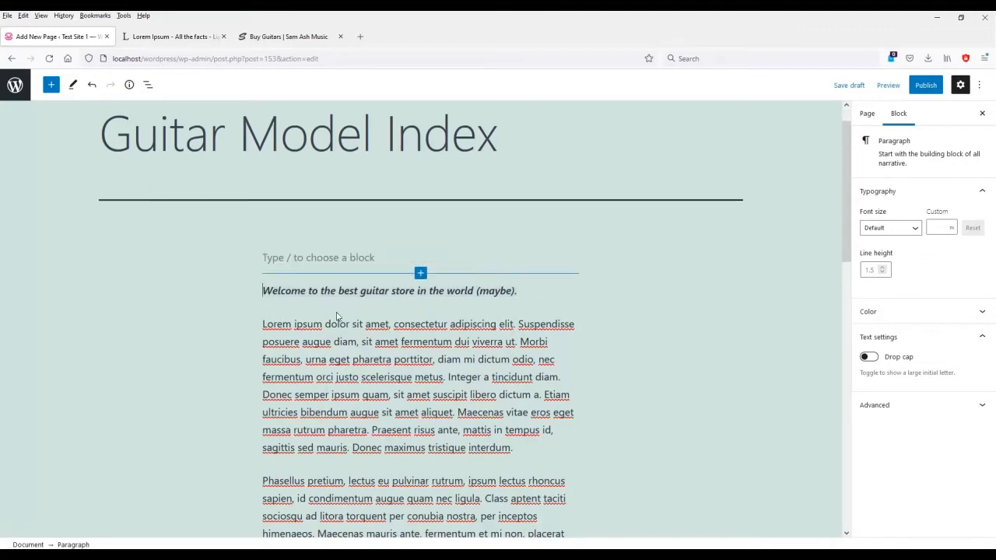
Insert a Heading block from the full block library and move it below the first lorem paragraph.
left_click(472, 270)
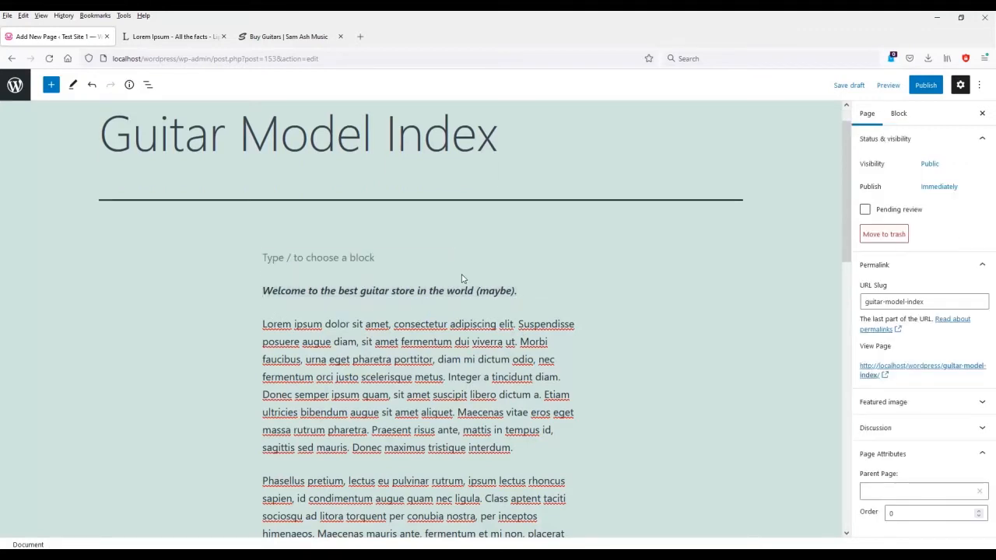
scroll(240, 349, "up", 1)
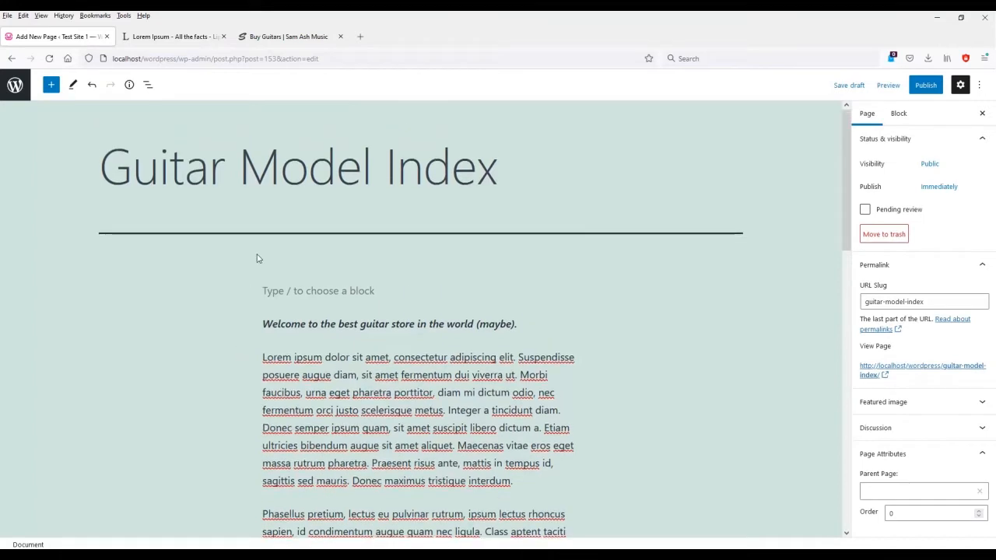
left_click(397, 286)
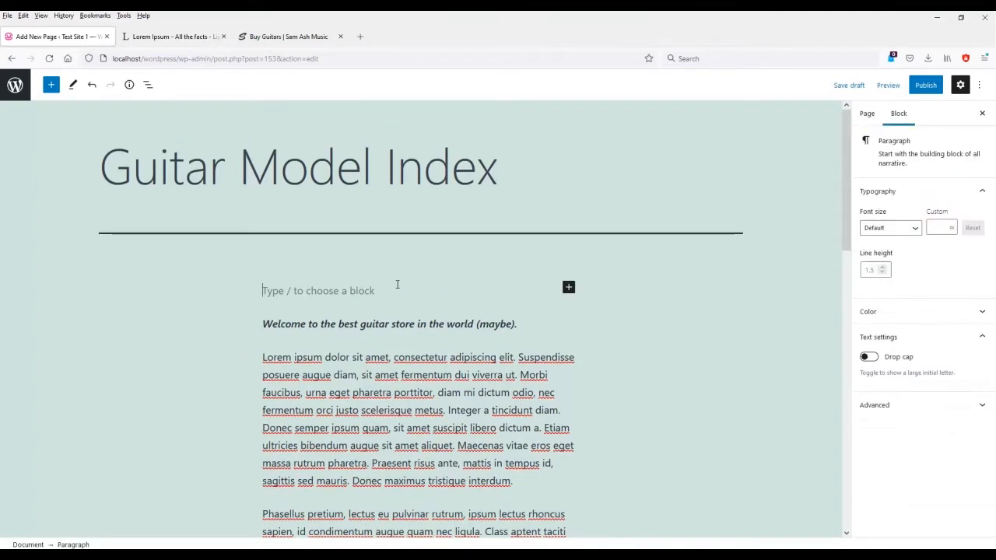
left_click(569, 287)
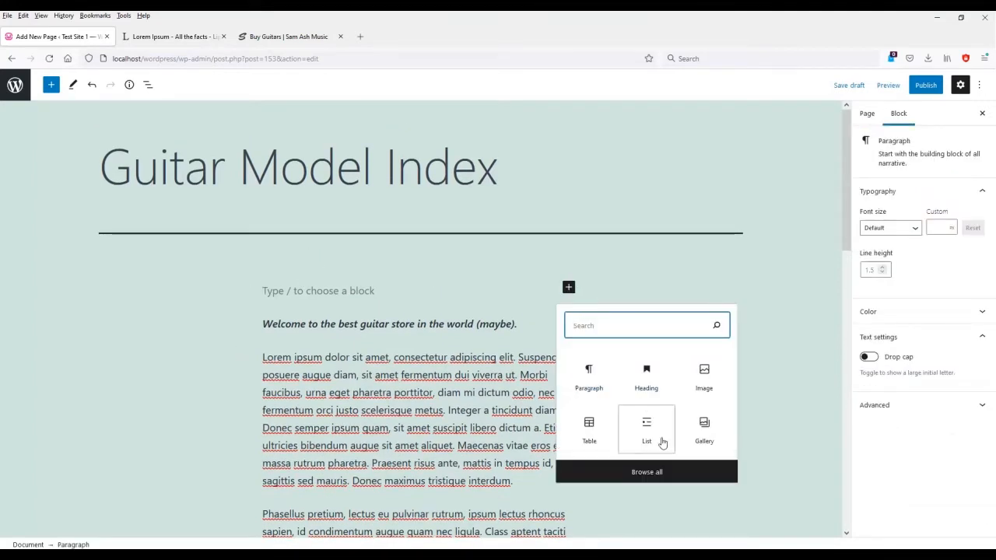
left_click(662, 471)
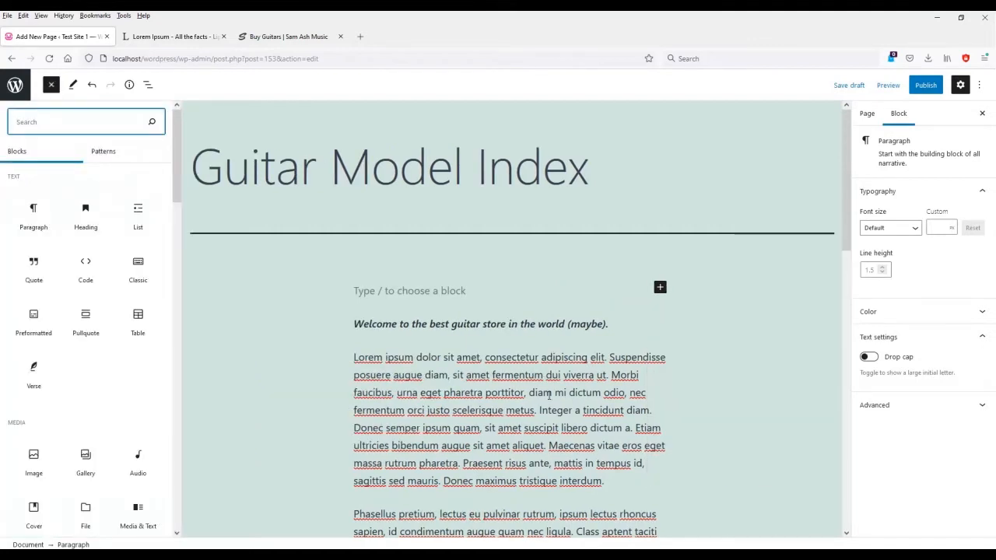
left_click(87, 226)
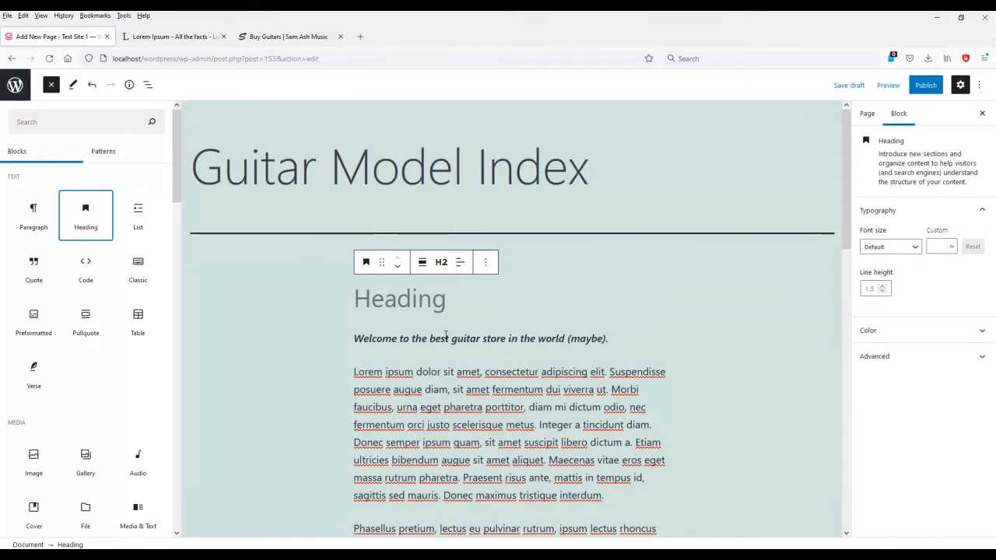
left_click(436, 305)
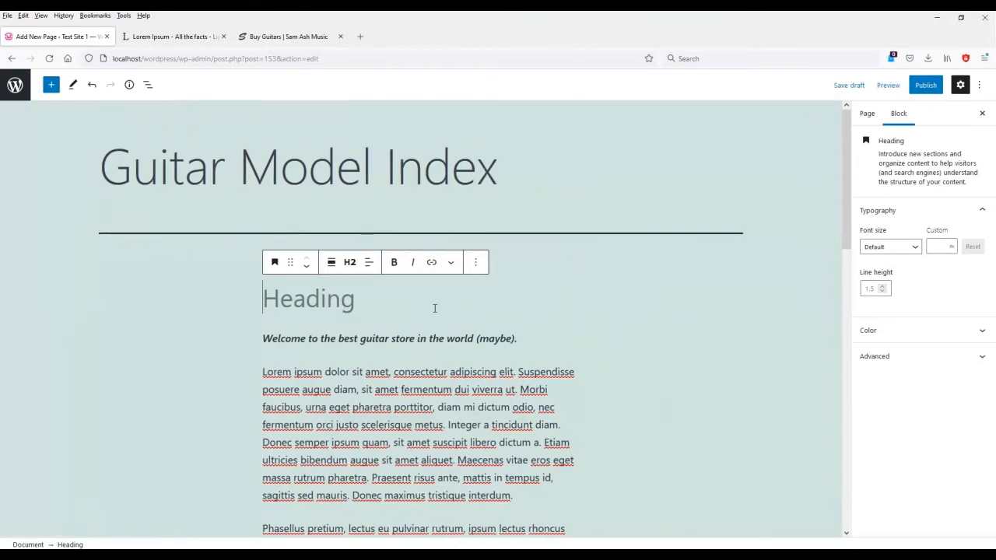
left_click_drag(291, 262, 343, 396)
Type 'Great Guitars' into the heading and set it to H1.
scroll(343, 395, "up", 3)
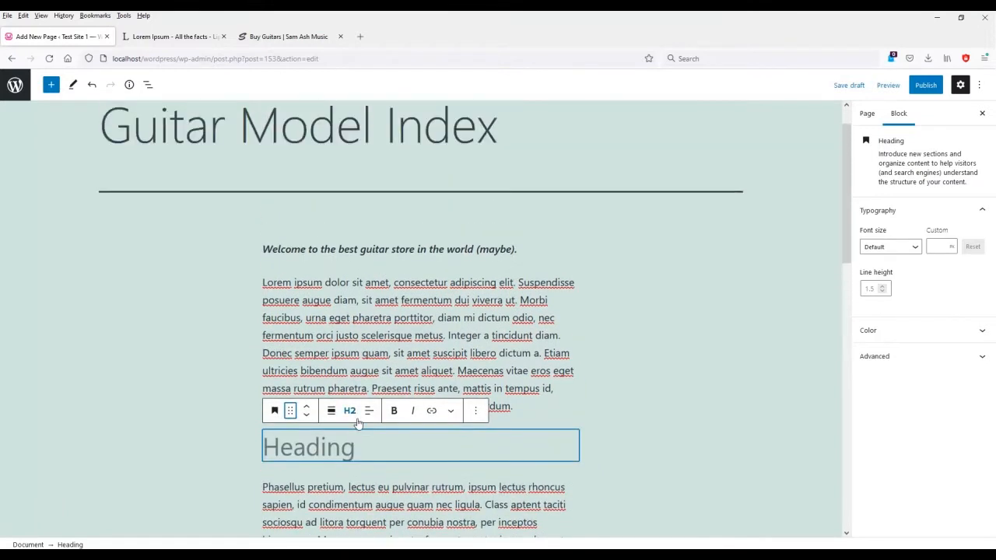
left_click(516, 457)
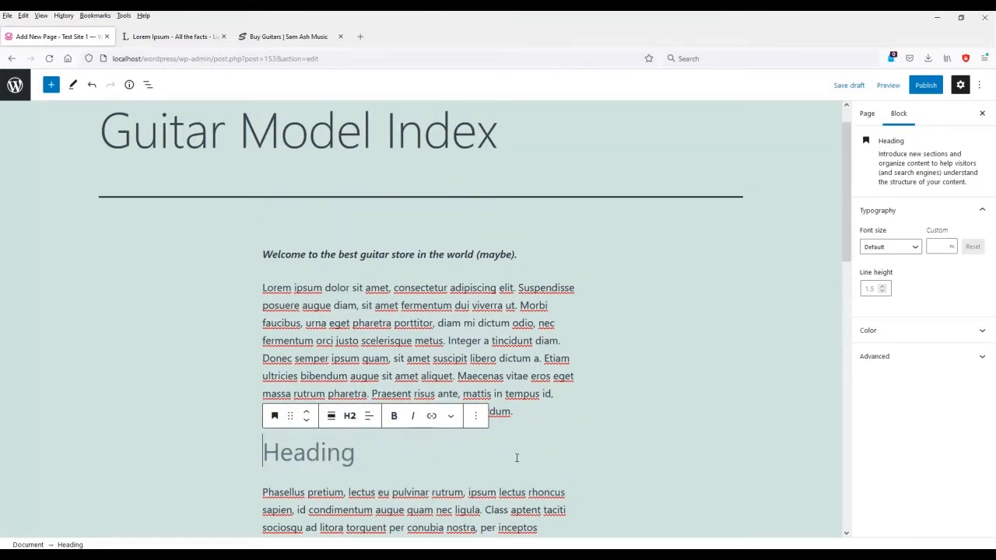
type("Great Guitars")
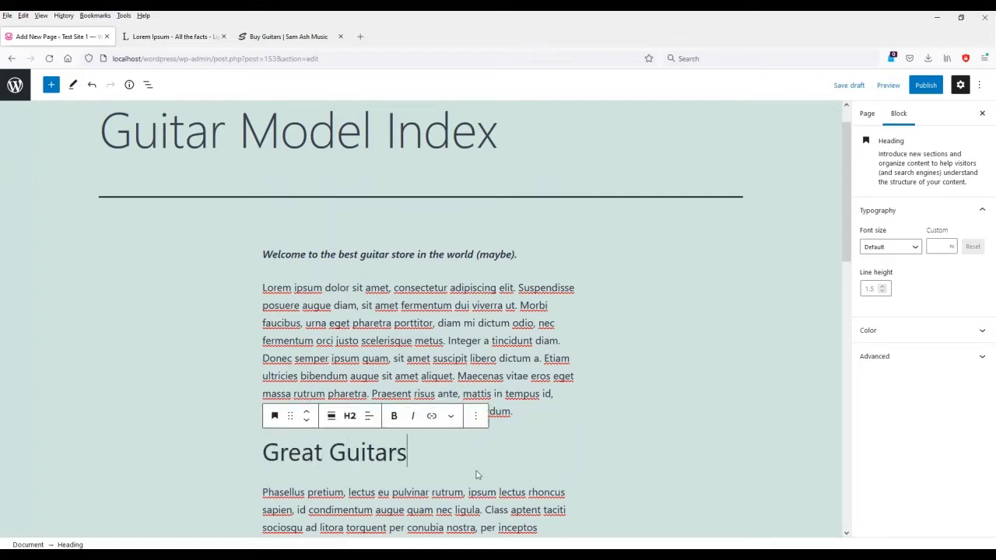
left_click(350, 417)
left_click(352, 452)
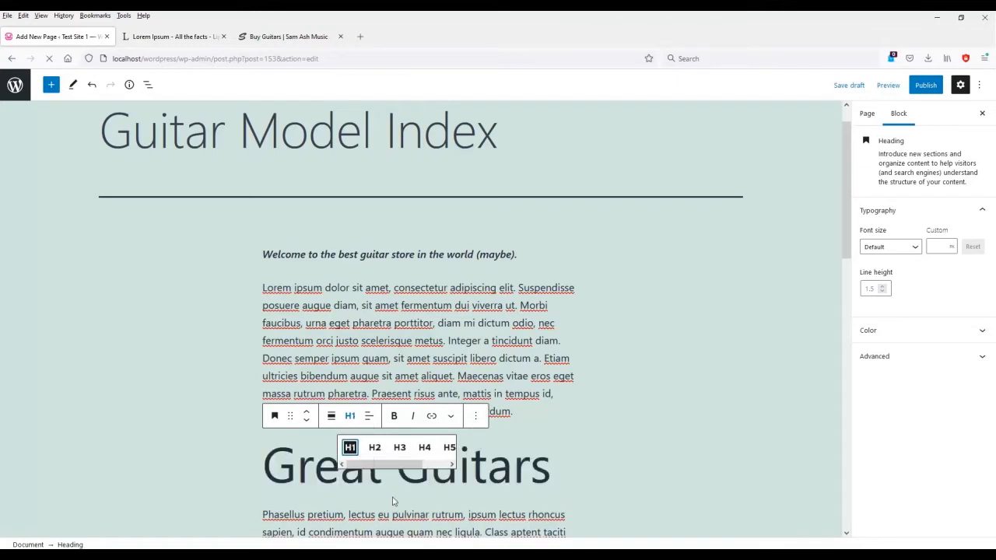
left_click(424, 448)
left_click(350, 451)
left_click(597, 486)
left_click(514, 468)
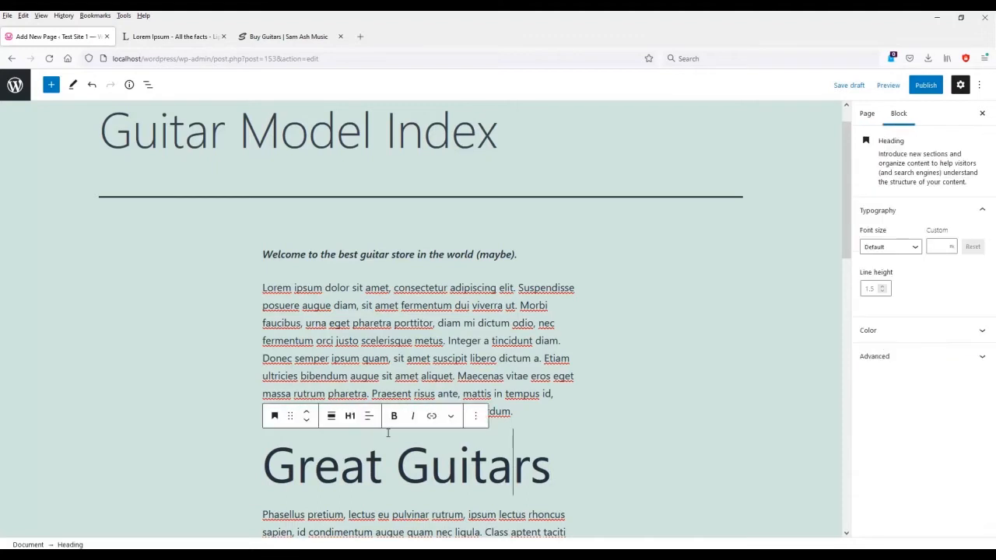
Move the Great Guitars heading to the top, above the welcome line.
left_click(308, 418)
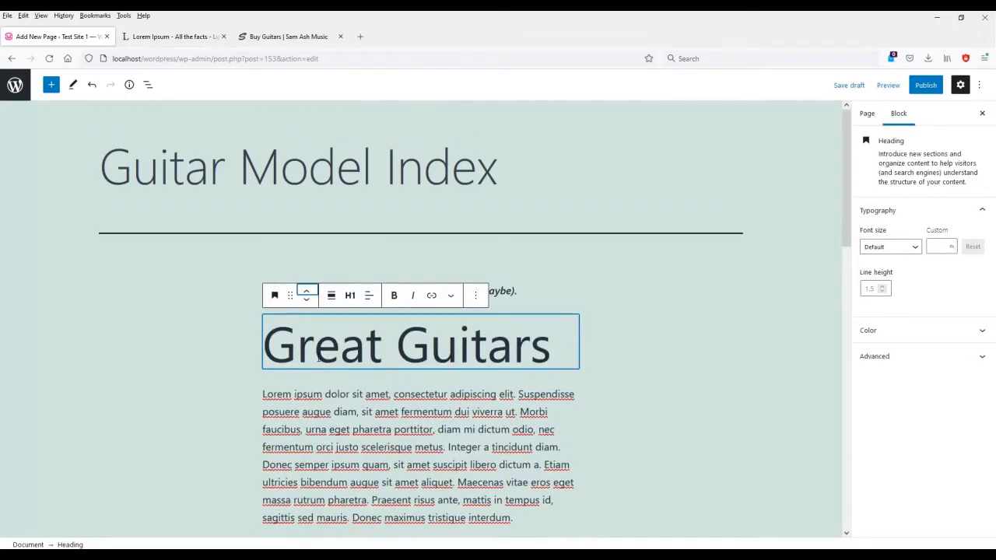
left_click(307, 294)
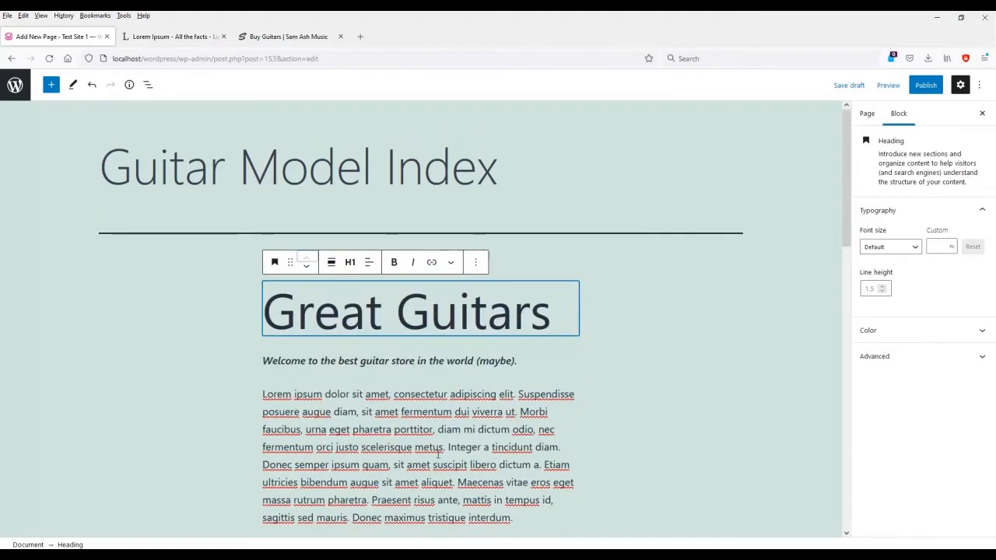
left_click_drag(290, 262, 311, 374)
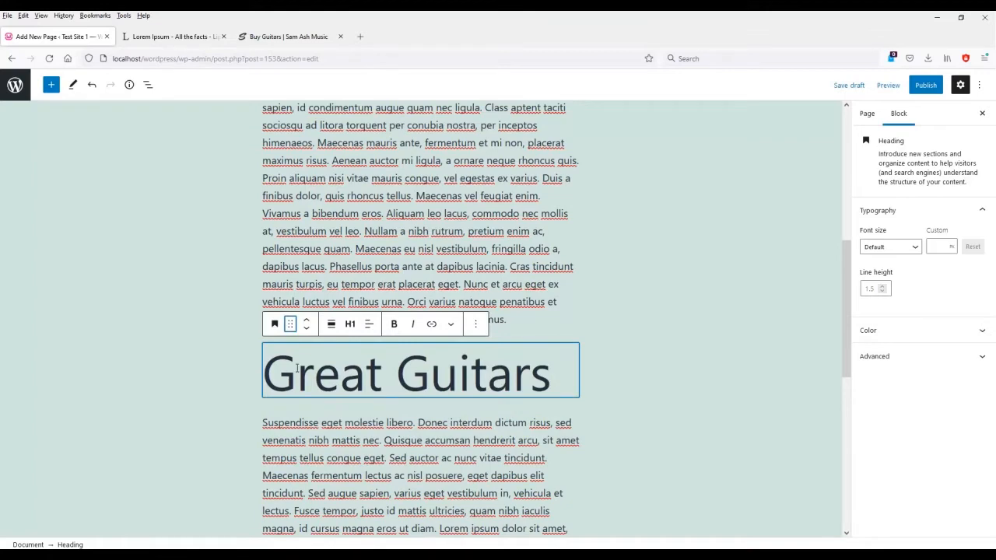
left_click_drag(290, 323, 291, 282)
scroll(330, 360, "down", 5)
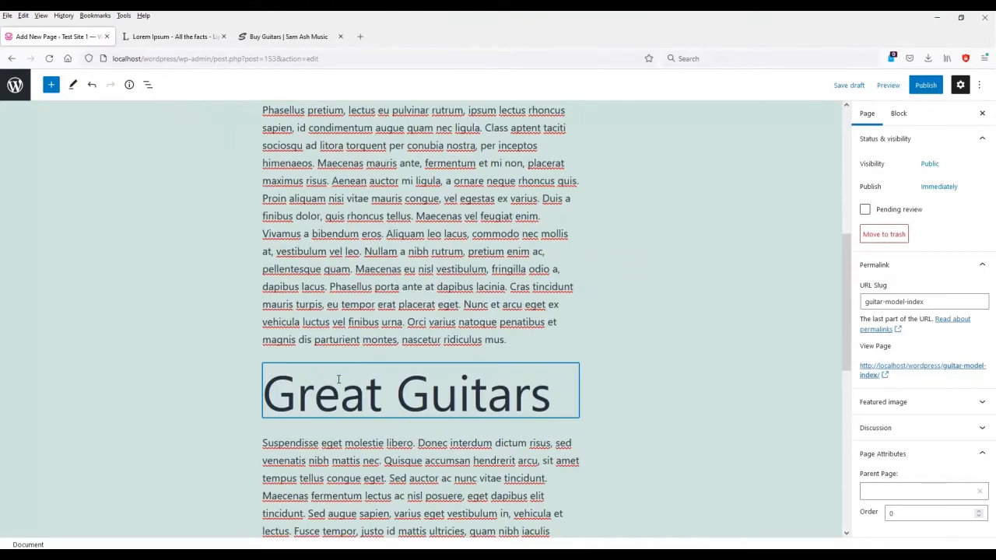
left_click(365, 393)
left_click_drag(292, 344, 303, 311)
left_click(306, 291)
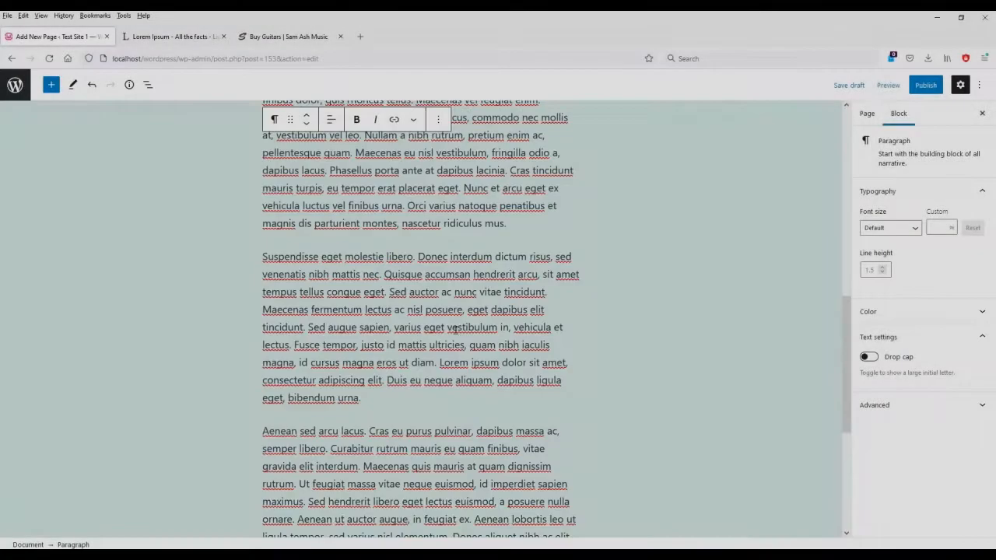
Add an empty block after the last lorem ipsum paragraph.
scroll(455, 328, "down", 4)
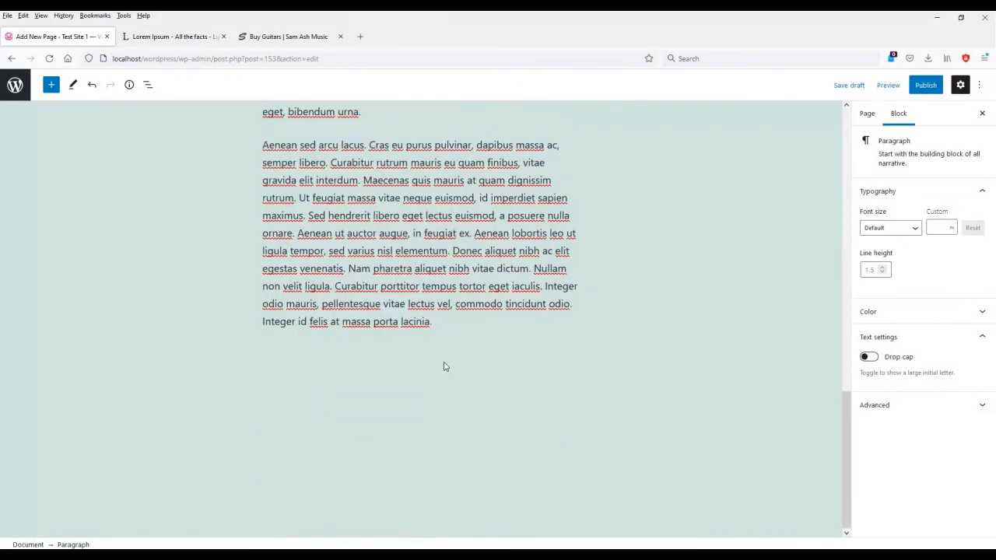
left_click(486, 336)
key("Return")
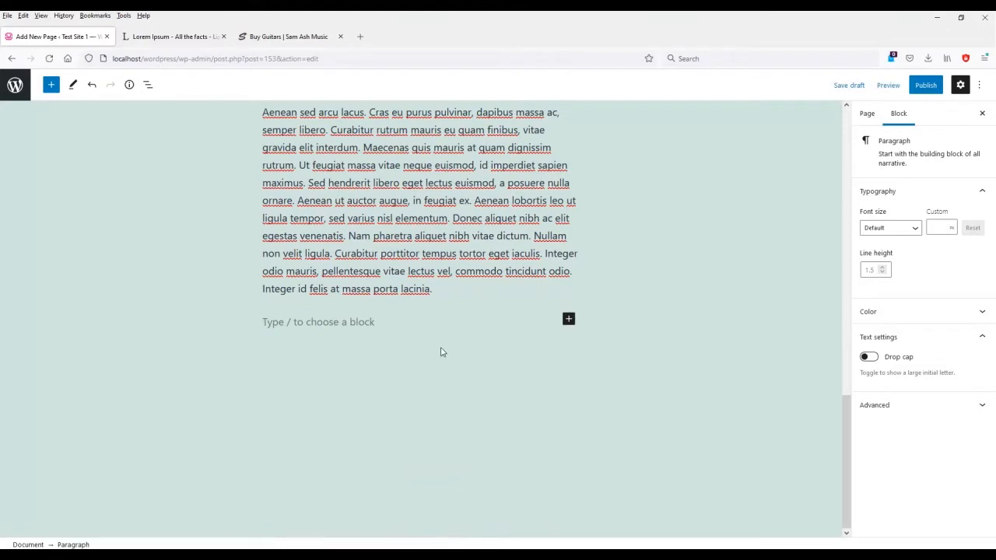
left_click(569, 321)
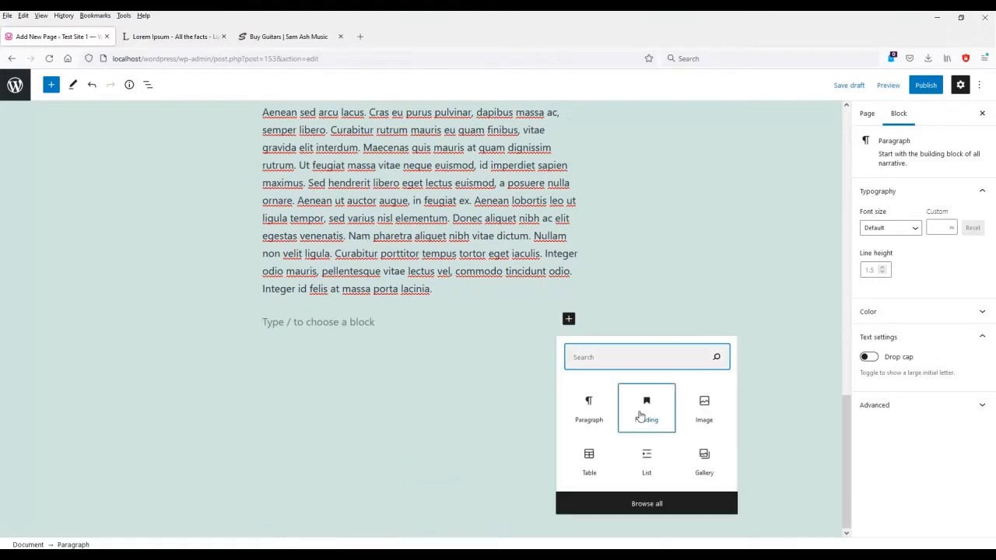
Add two H2 headings, 'Great Amplifiers' and 'Great Guitar Pedals', at the page's end.
left_click(639, 416)
type("Great ")
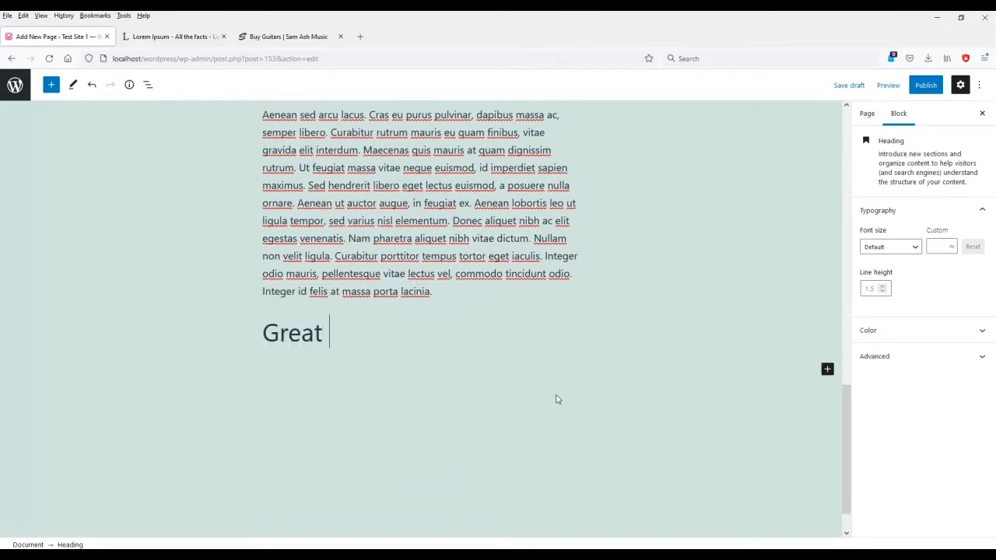
type("Amplifiers")
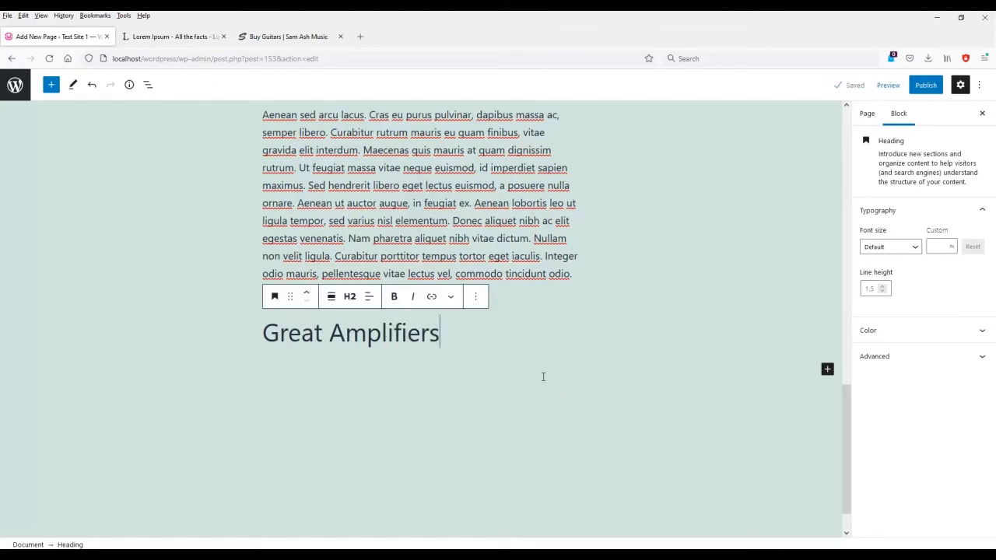
key("Return")
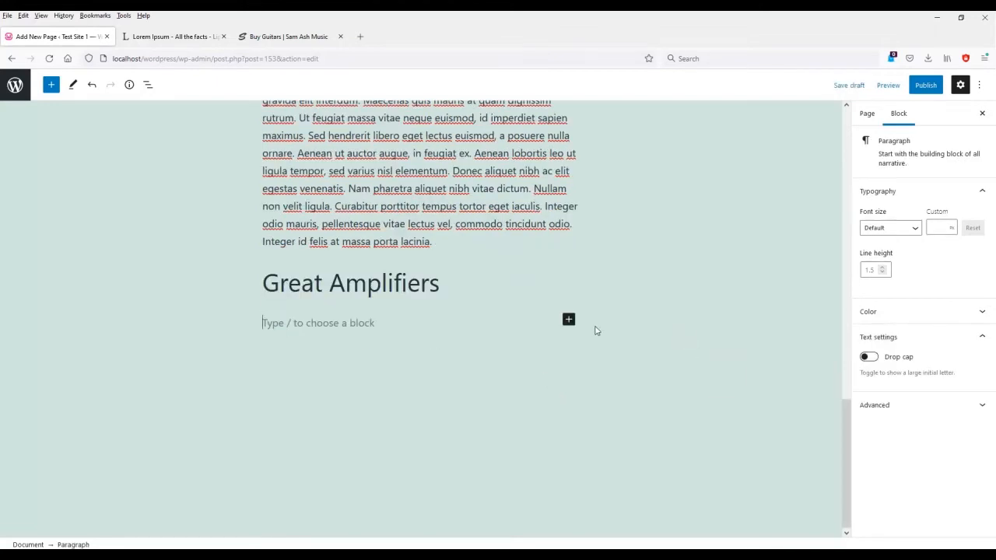
left_click(569, 320)
left_click(641, 413)
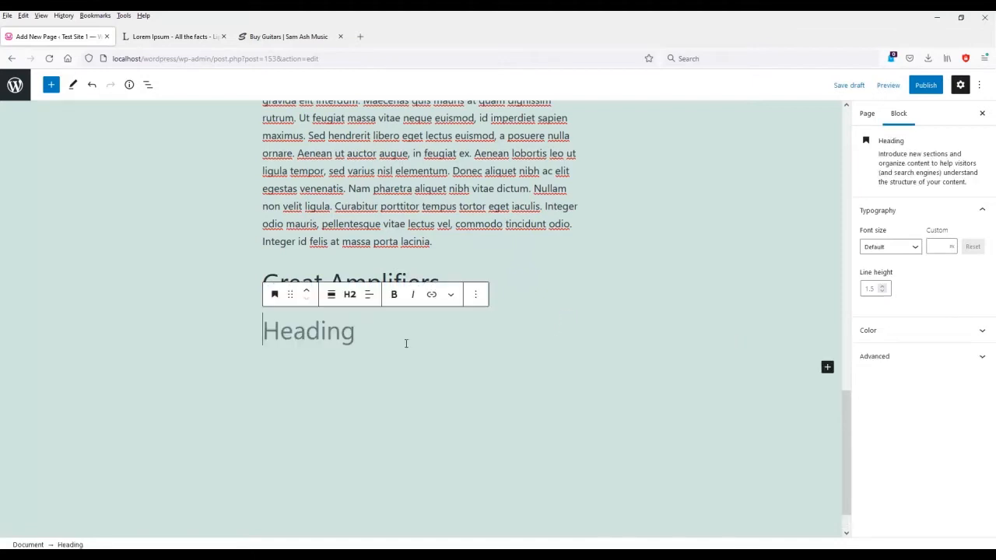
type("Great G")
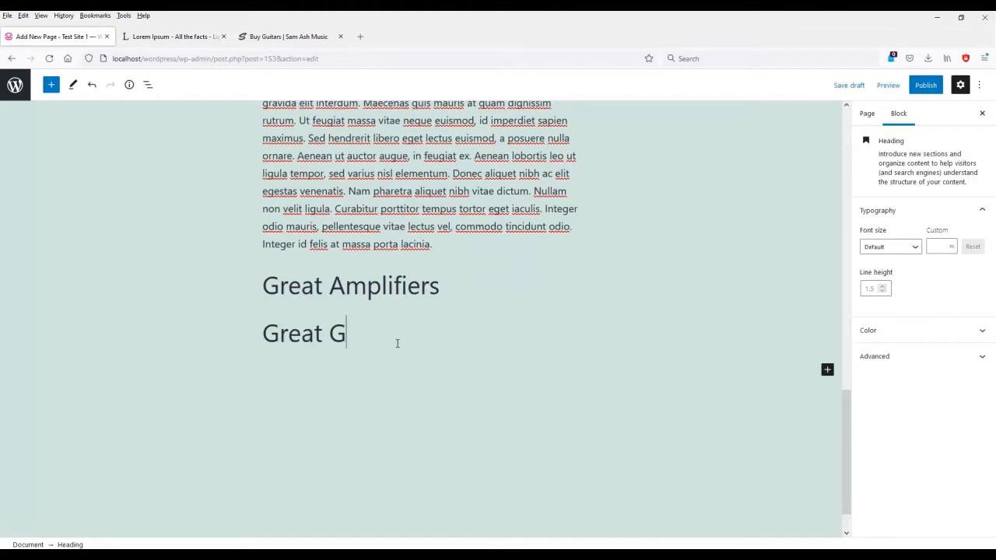
type("uitar Pedals")
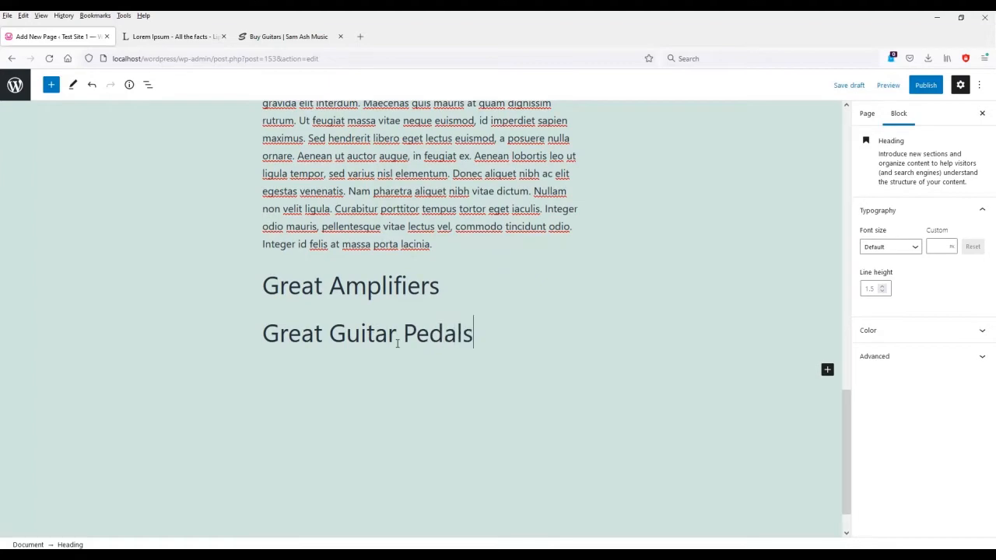
scroll(400, 344, "up", 5)
Paste a copy of the Aenean lorem paragraph under the Great Amplifiers heading.
scroll(373, 272, "down", 2)
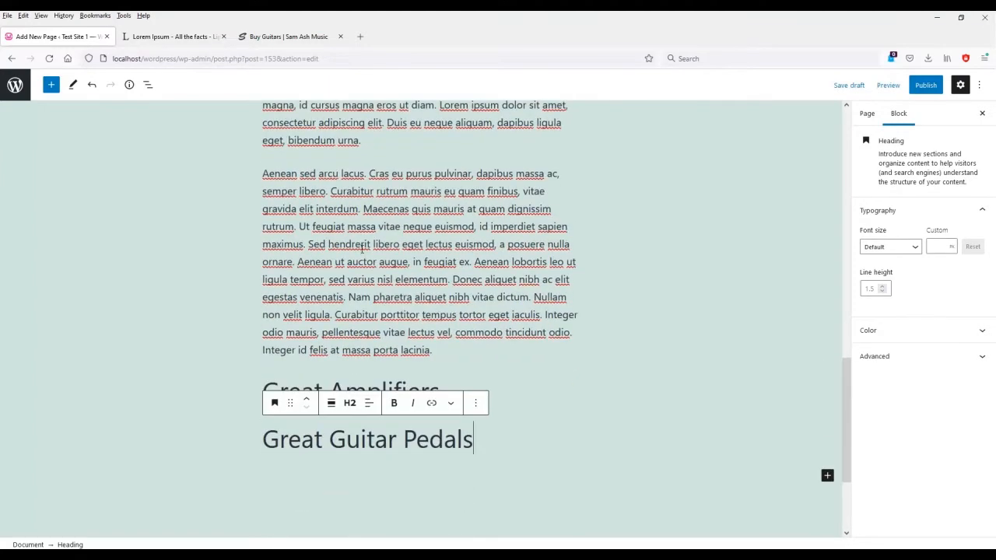
double_click(362, 246)
triple_click(361, 247)
key("ctrl+c")
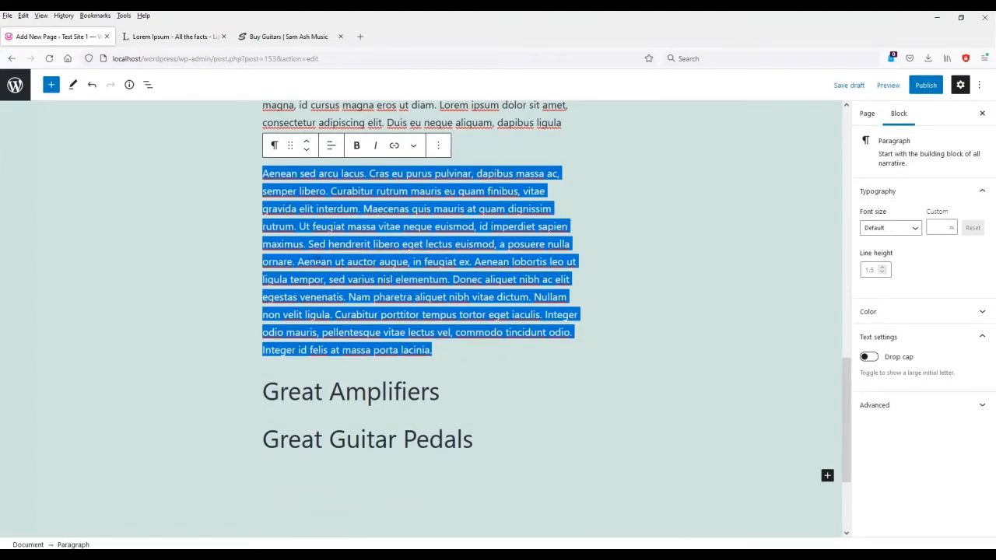
left_click(501, 404)
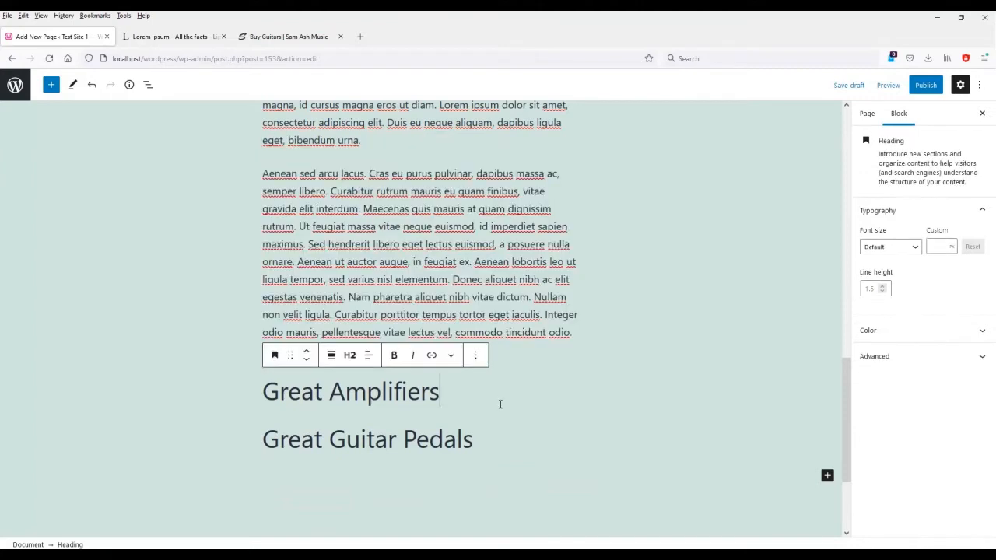
key("Return")
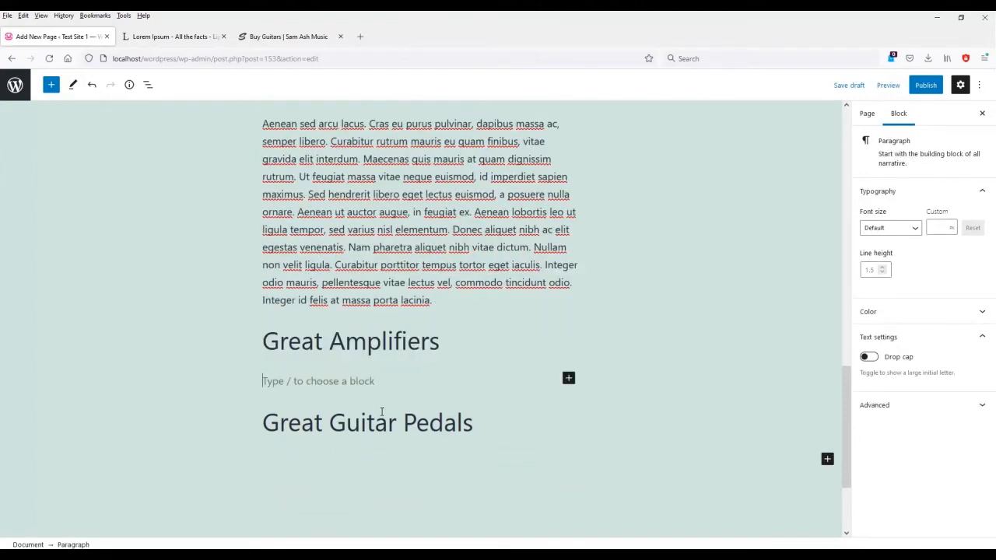
key("ctrl+v")
Copy the Suspendisse paragraph and paste it under the Great Guitar Pedals heading.
scroll(420, 412, "up", 4)
triple_click(395, 231)
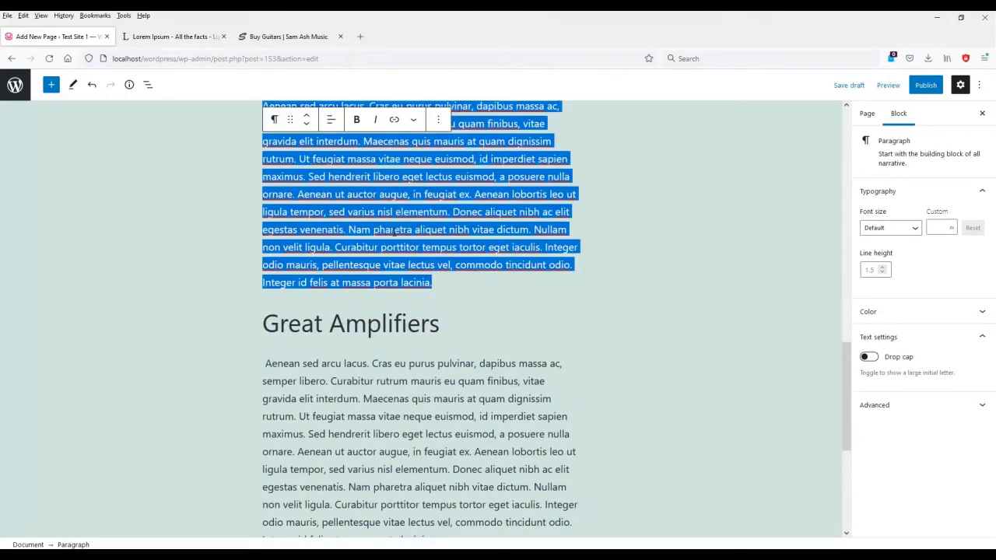
scroll(488, 416, "up", 3)
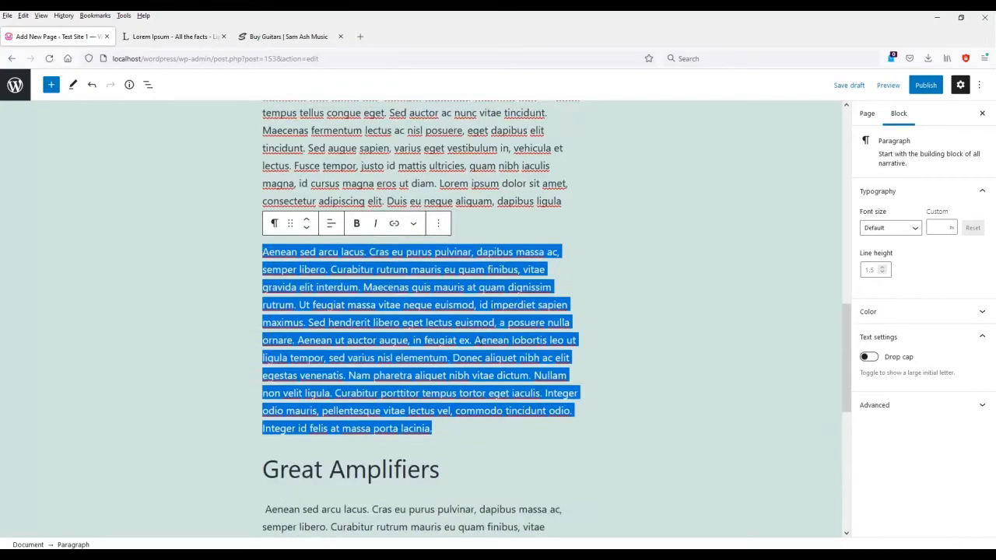
triple_click(353, 249)
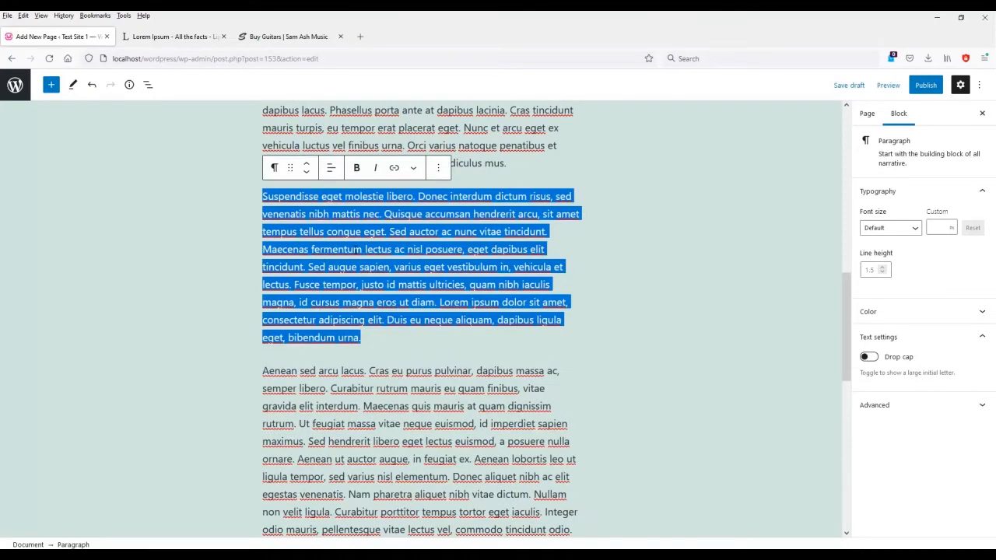
right_click(377, 255)
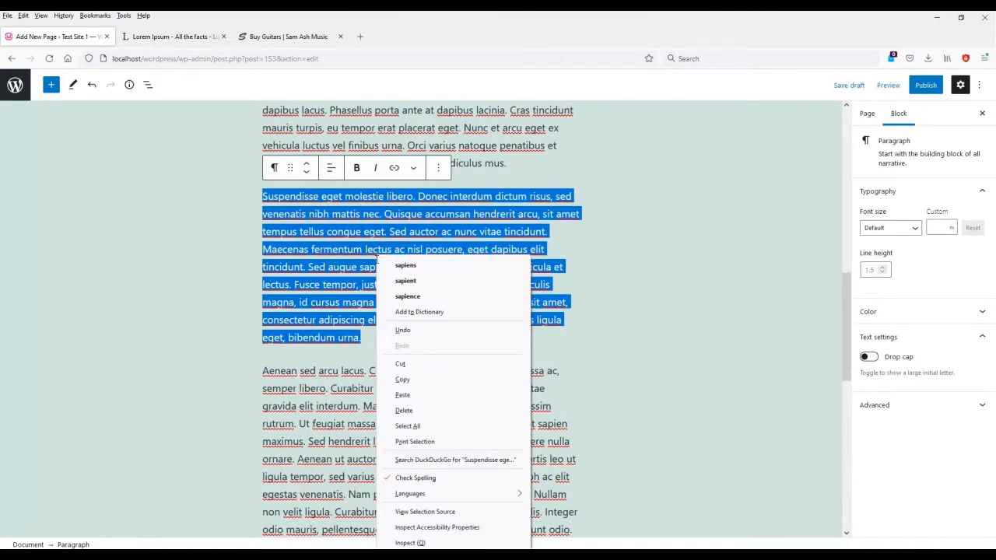
left_click(425, 380)
scroll(428, 369, "down", 2)
scroll(431, 365, "down", 5)
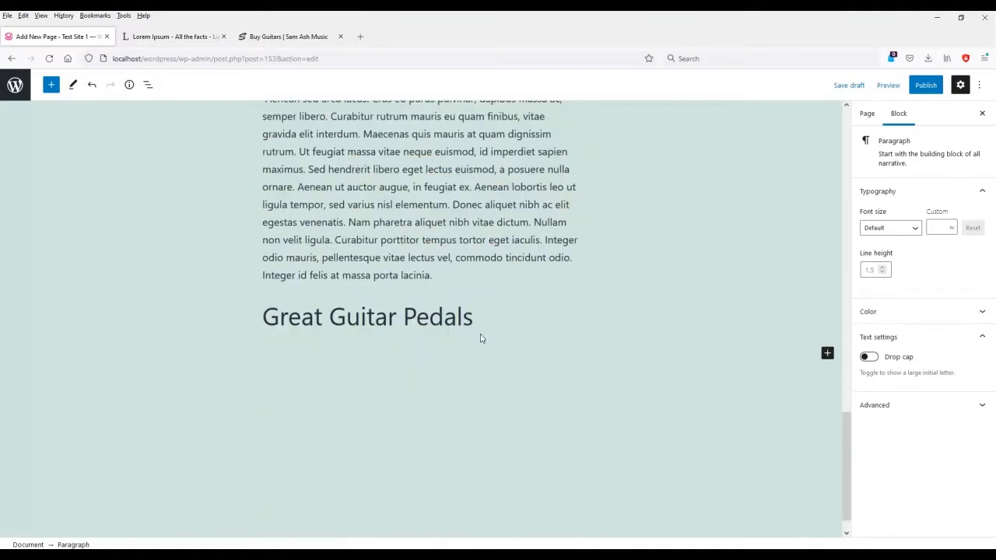
left_click(484, 325)
key("Return")
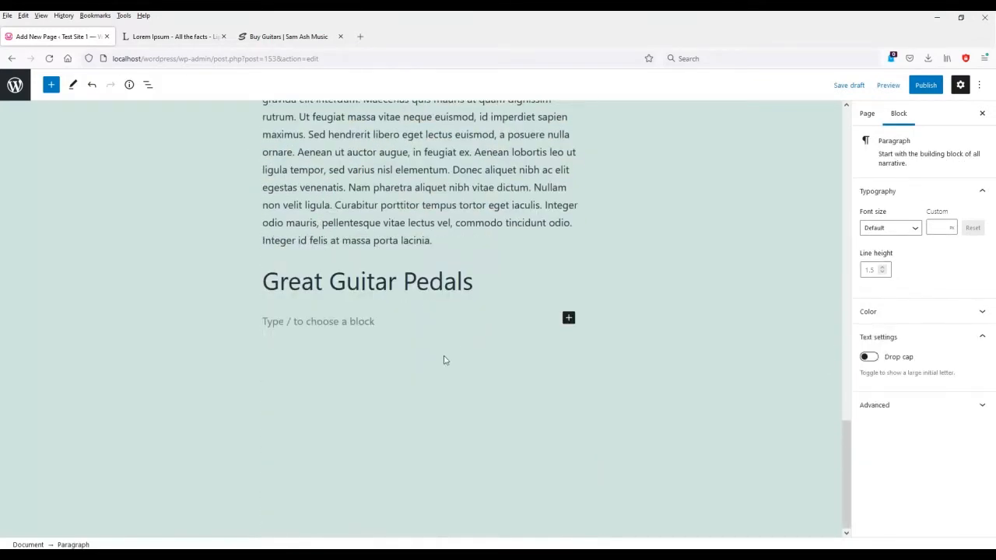
right_click(352, 319)
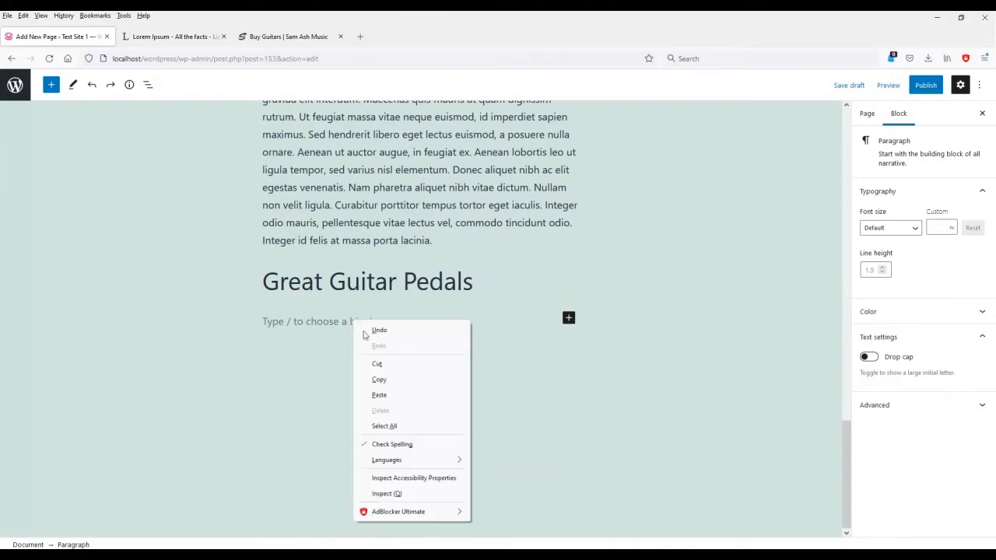
left_click(402, 395)
scroll(522, 429, "up", 3)
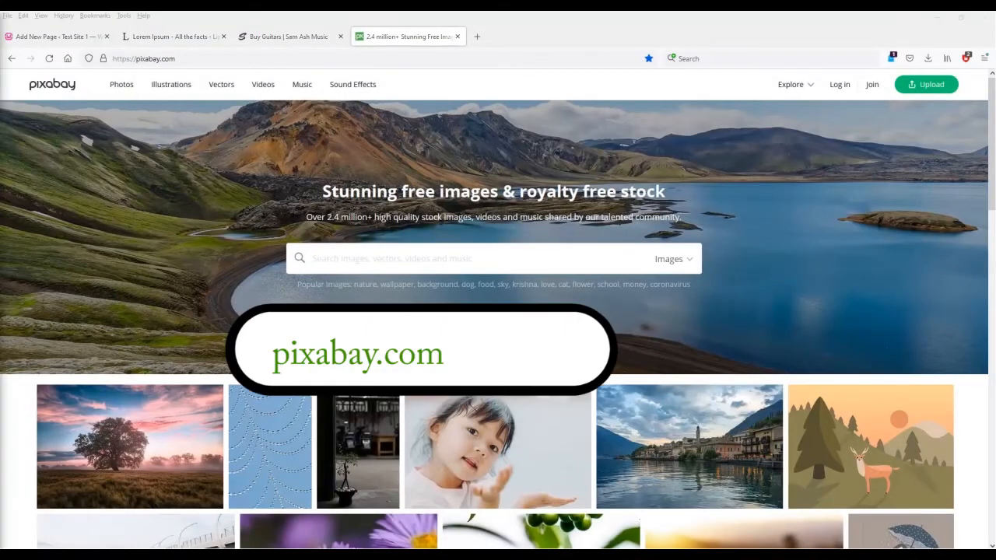
Check the glass building photo's license, then search Pixabay for 'guitars'.
scroll(281, 350, "down", 12)
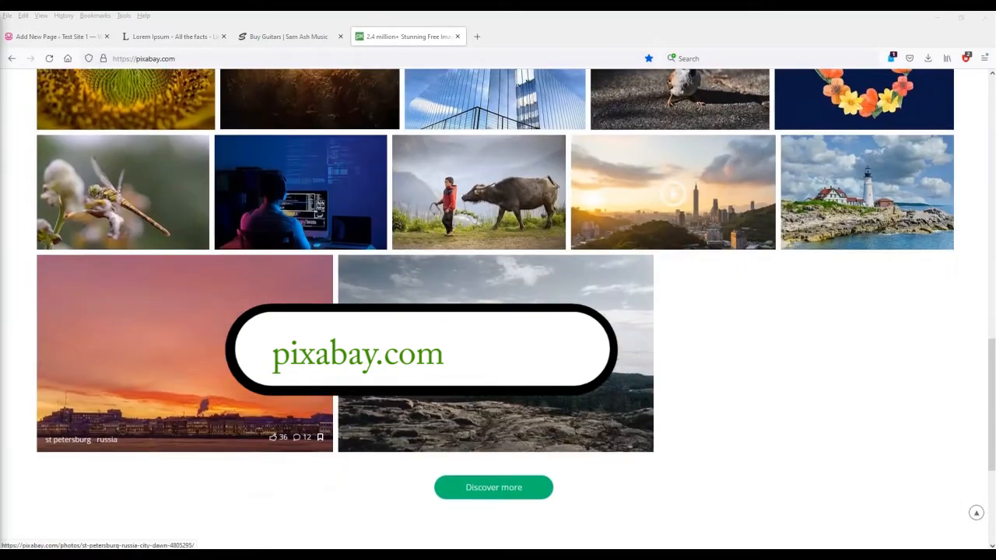
scroll(156, 350, "up", 3)
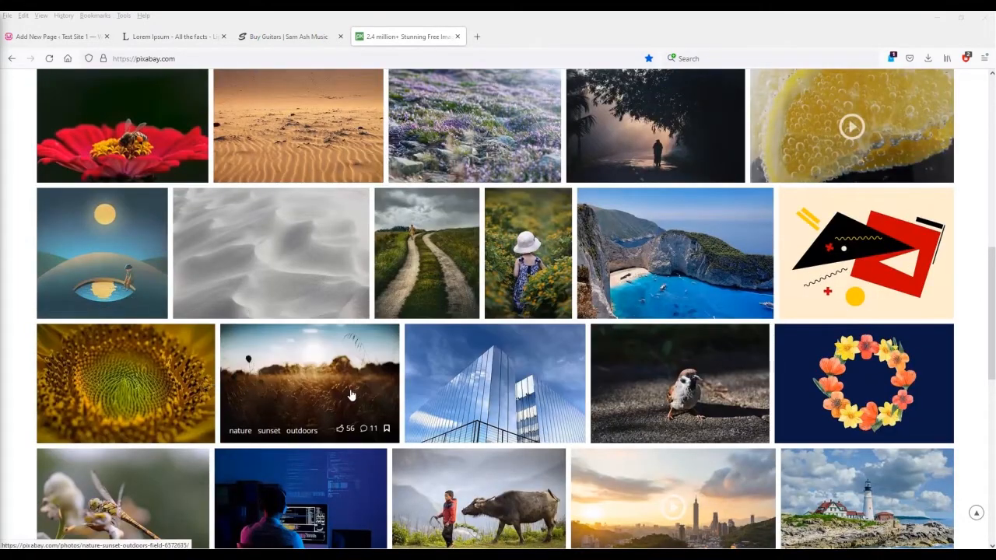
left_click(467, 390)
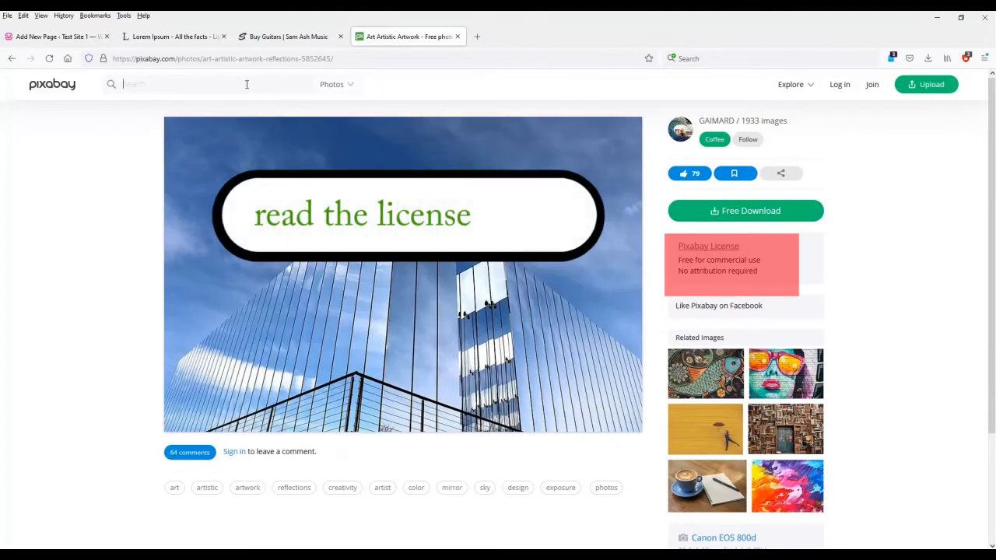
type("guitars")
key("Return")
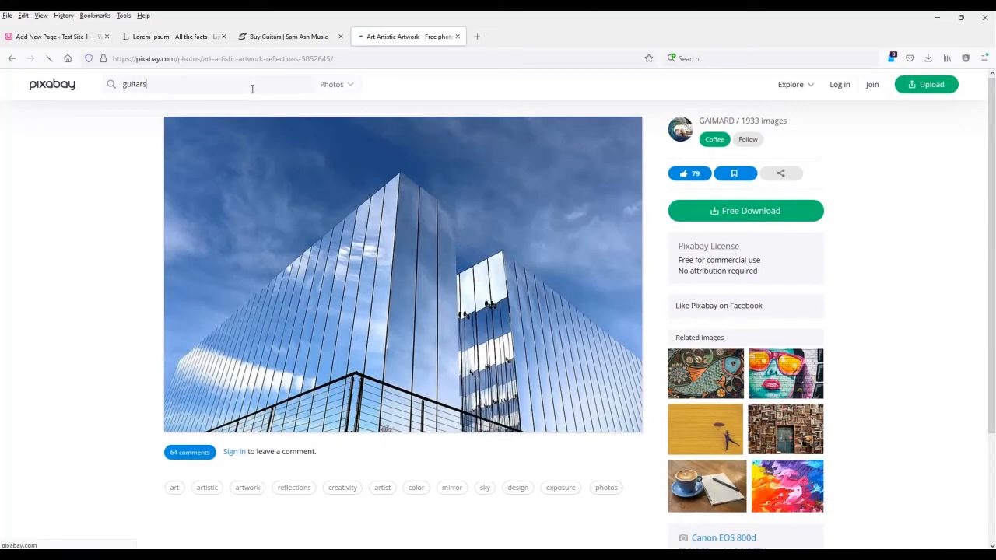
scroll(268, 156, "down", 4)
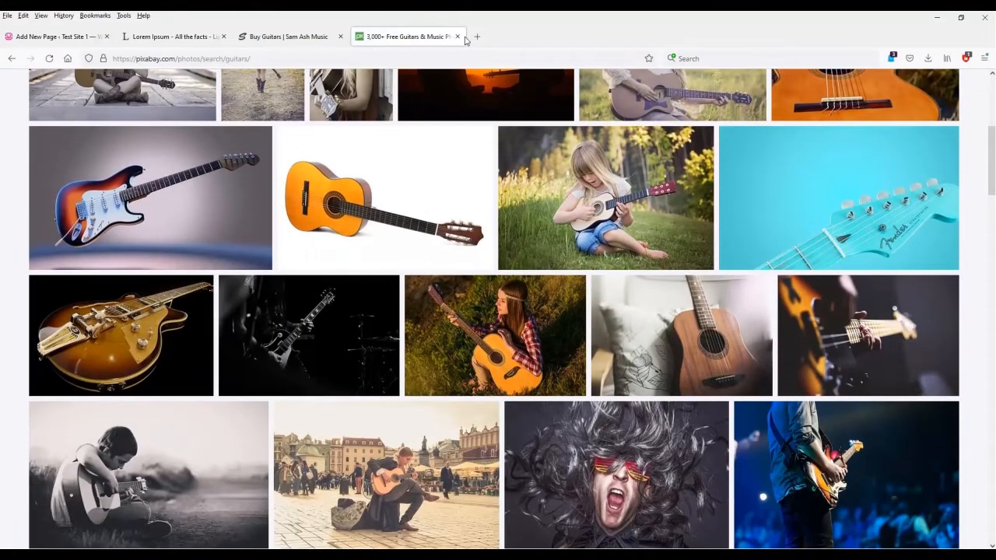
Back in the editor, insert an empty Image block below the Great Guitar Pedals paragraph.
left_click(80, 38)
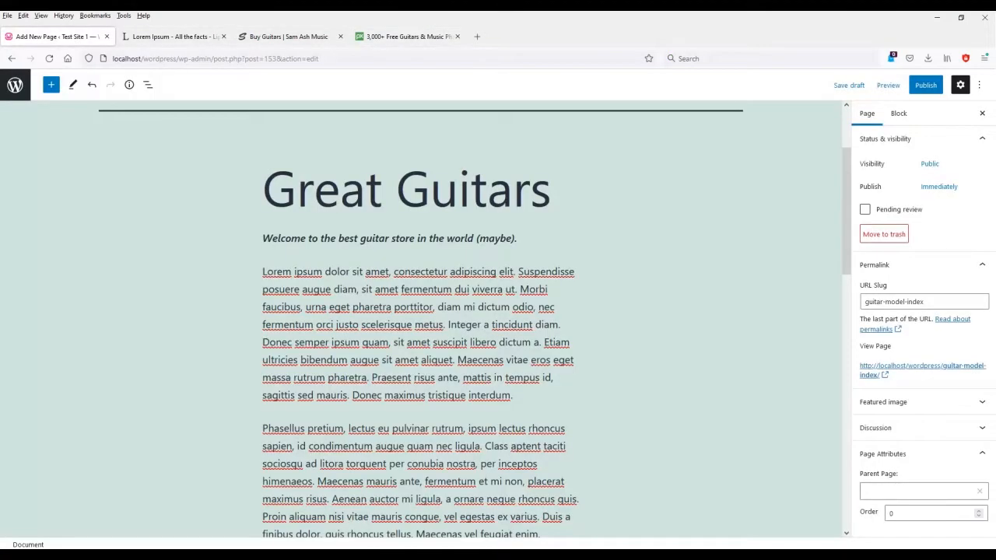
scroll(362, 354, "down", 5)
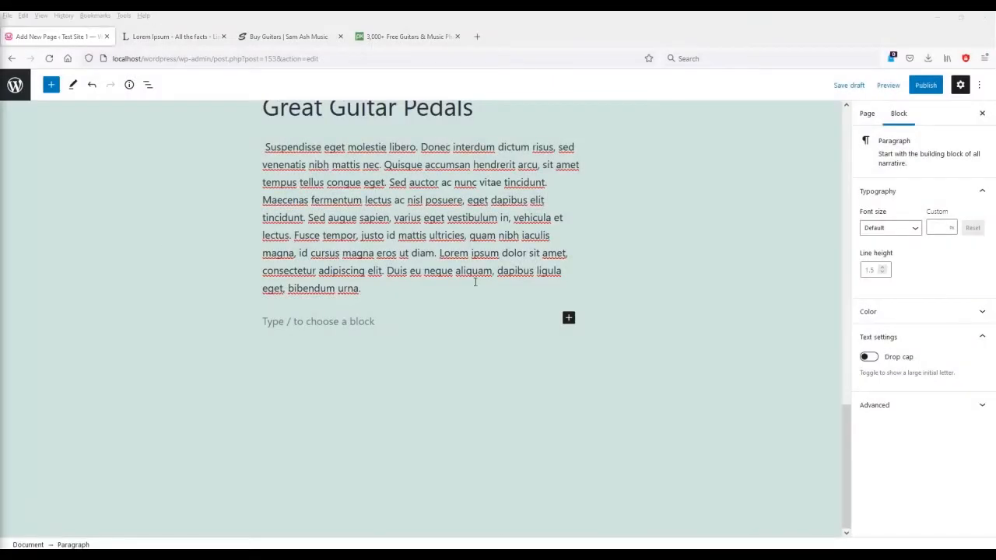
left_click(569, 318)
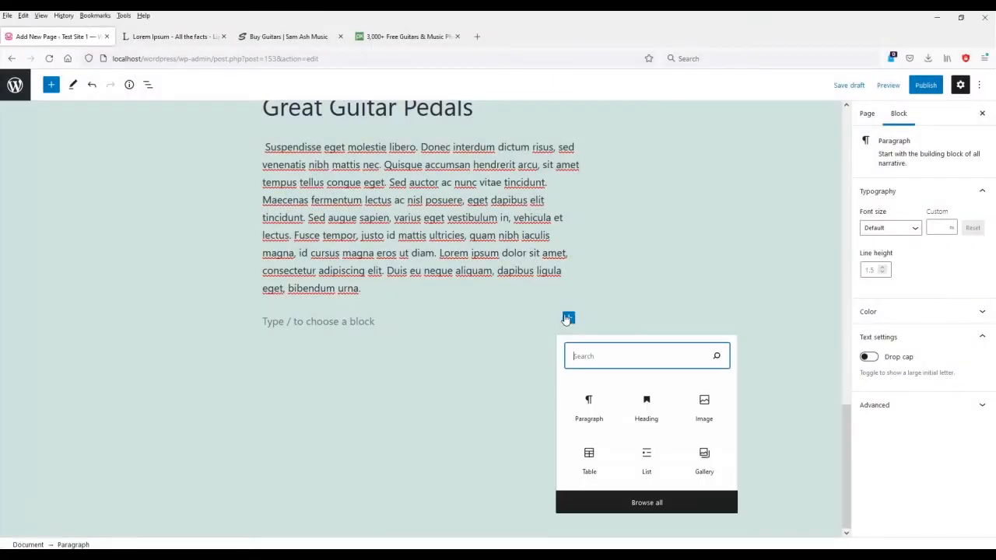
left_click(646, 503)
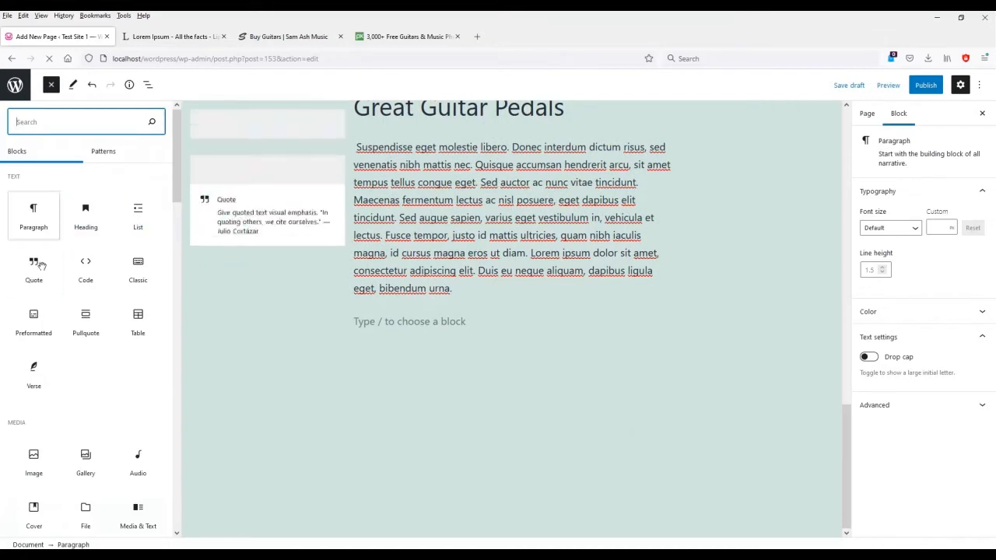
left_click(33, 459)
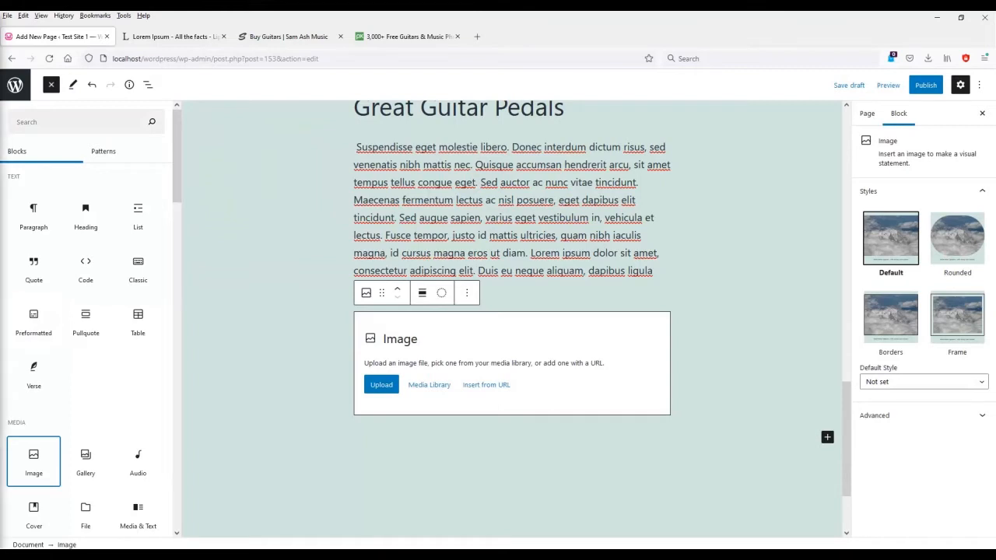
Set the empty Image block to take an image from a web address.
left_click(383, 391)
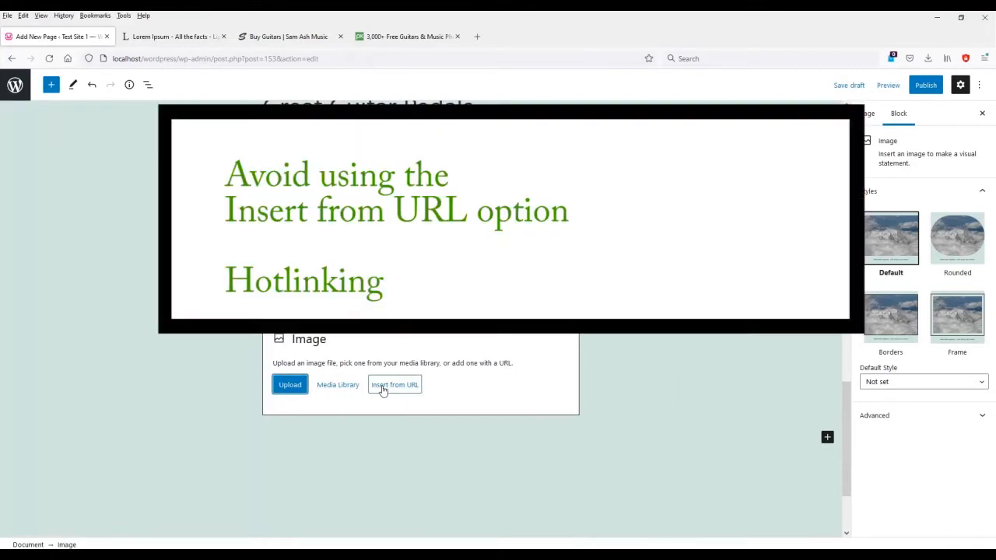
scroll(295, 393, "down", 1)
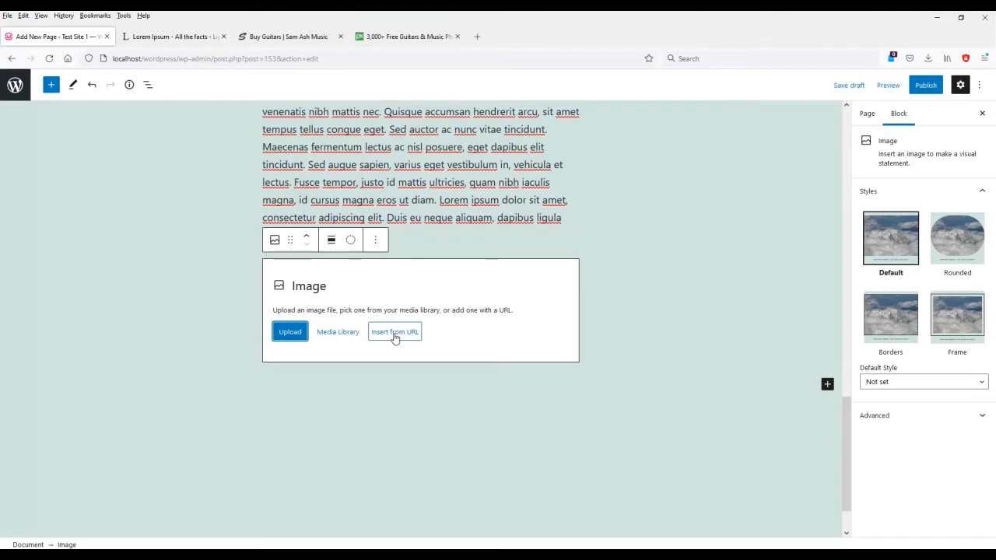
left_click(396, 335)
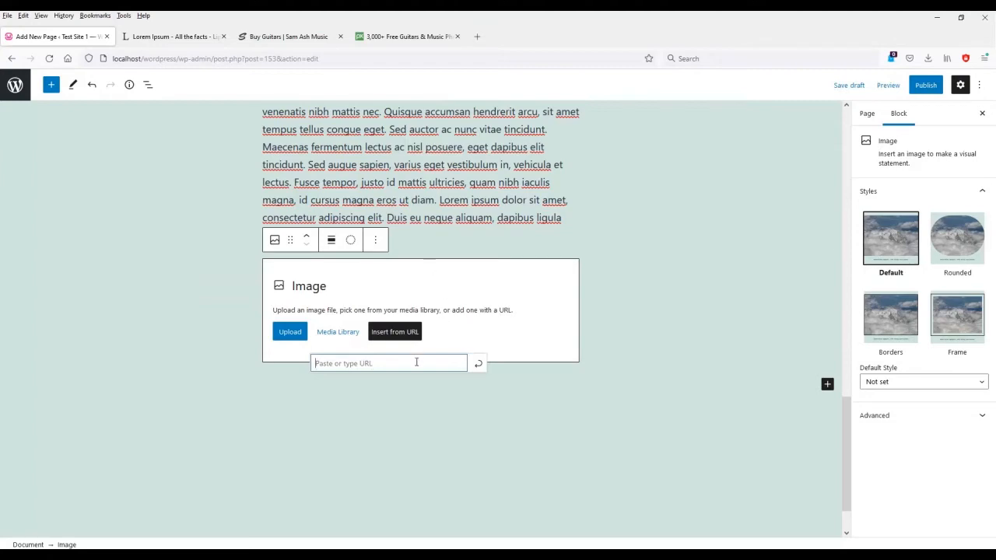
Copy the image link of the Electric Guitars picture on the Sam Ash page.
left_click(310, 34)
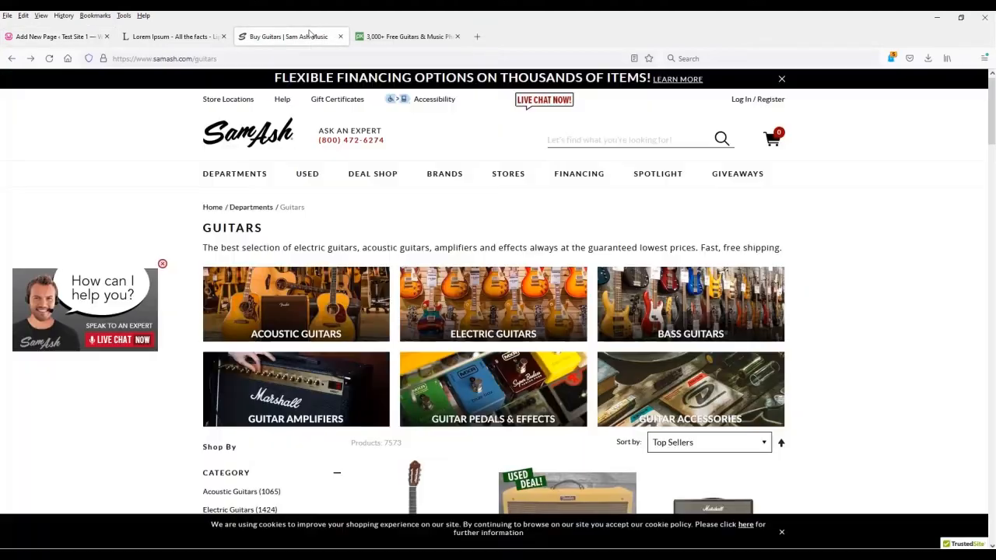
right_click(491, 297)
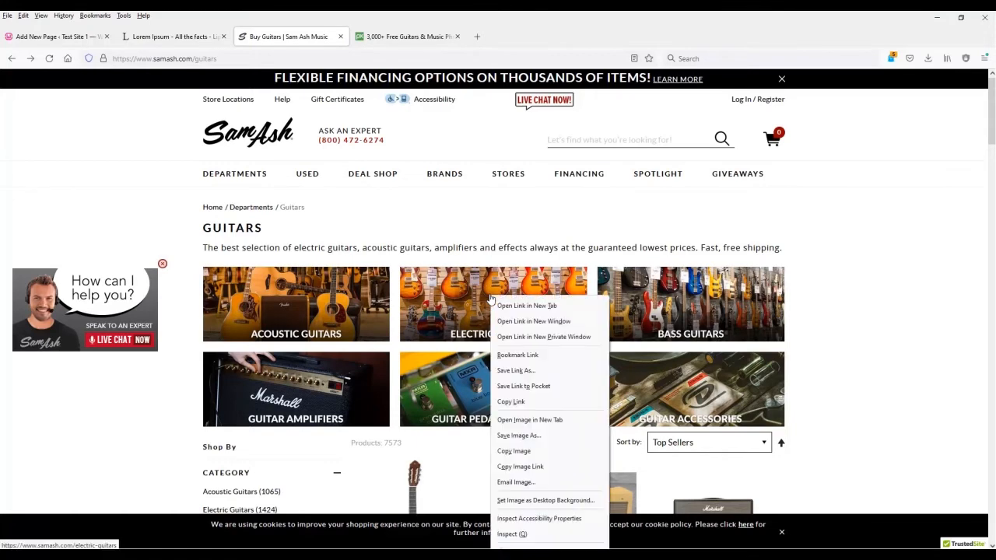
left_click(533, 467)
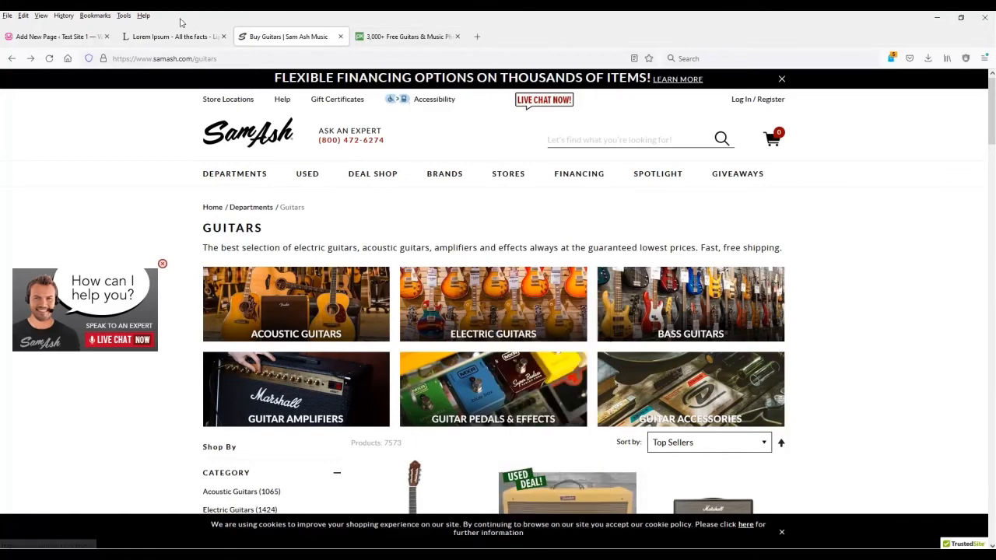
left_click(159, 39)
Insert the Sam Ash Electric Guitars picture from its pasted web address.
left_click(54, 36)
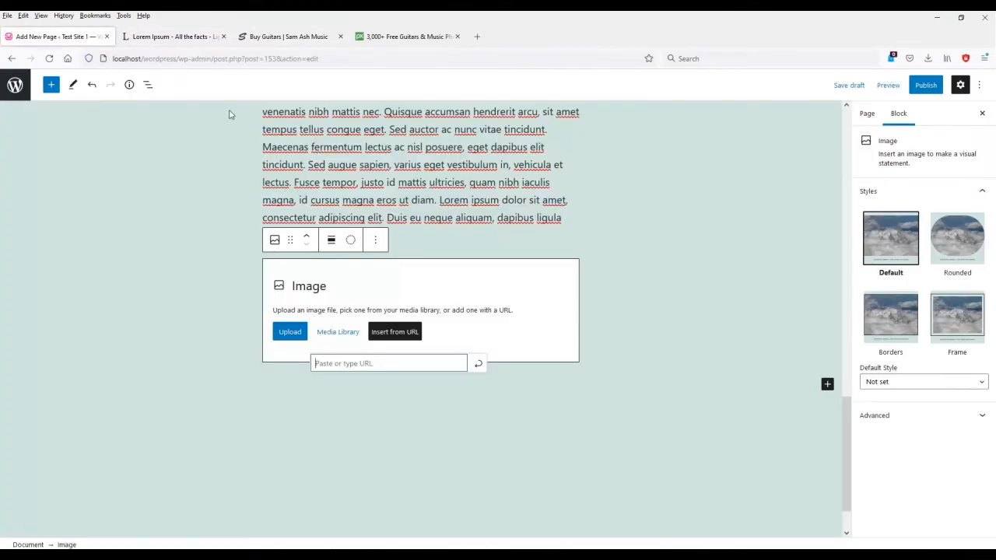
right_click(395, 363)
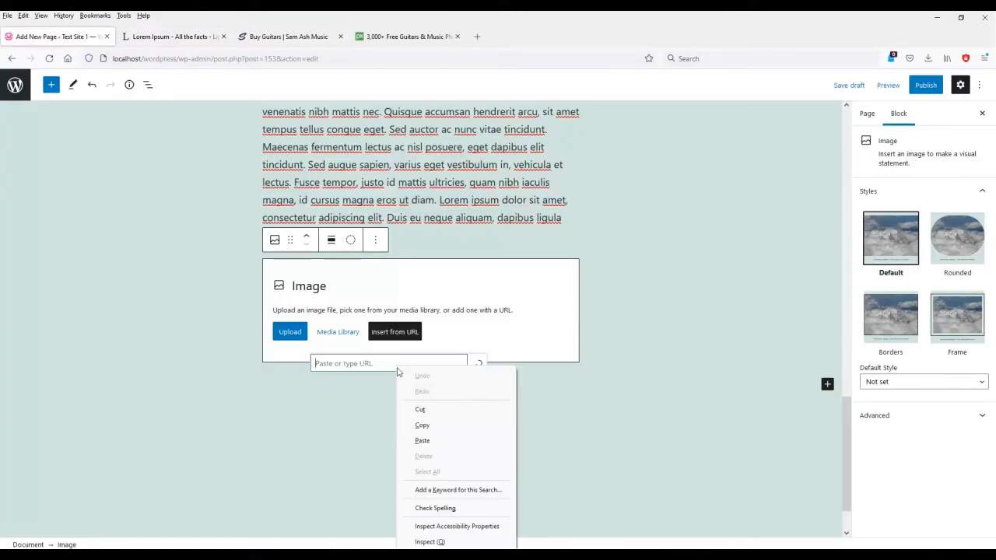
left_click(456, 440)
left_click(478, 364)
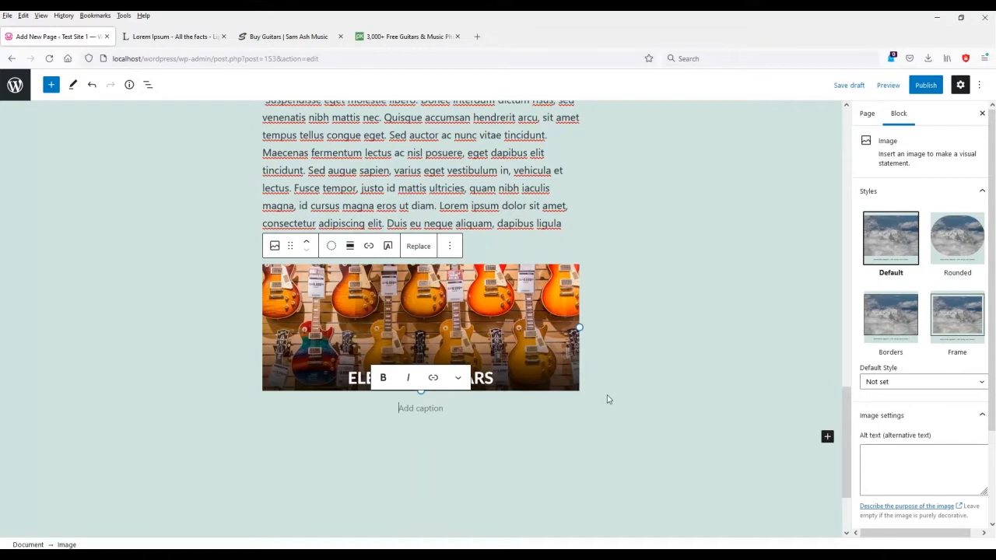
Delete the Electric Guitars image block again.
left_click(650, 228)
left_click(452, 302)
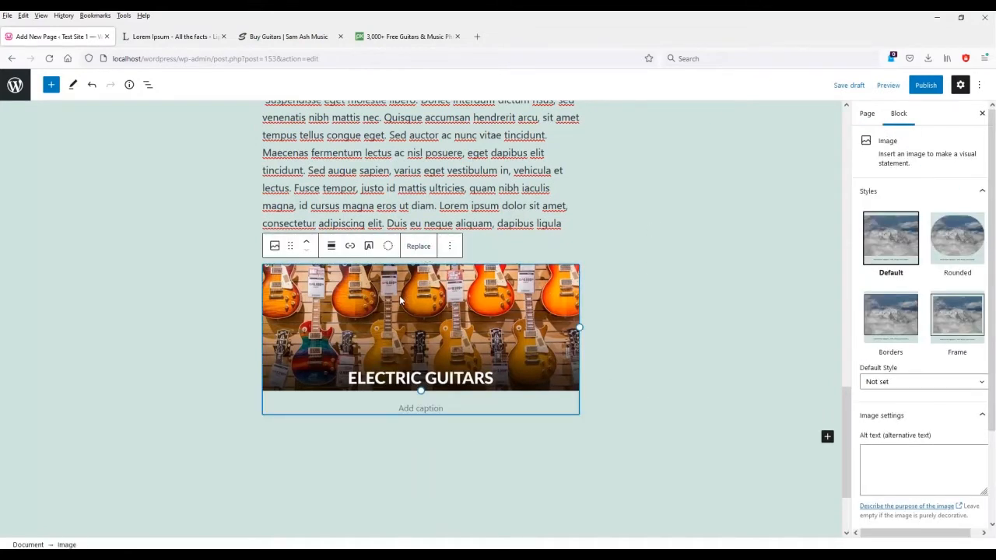
key("Delete")
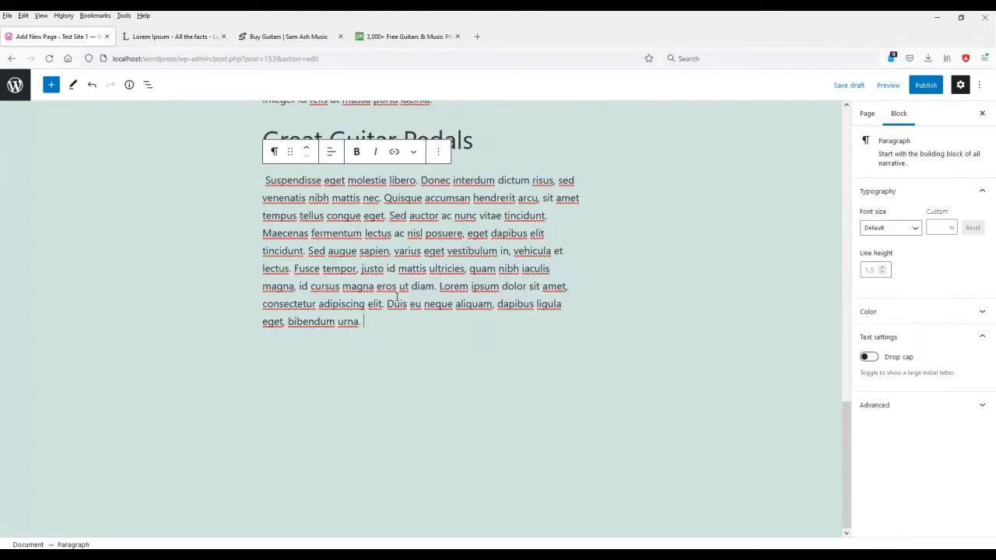
Add a new Image block below the Great Guitar Pedals paragraph.
left_click(391, 358)
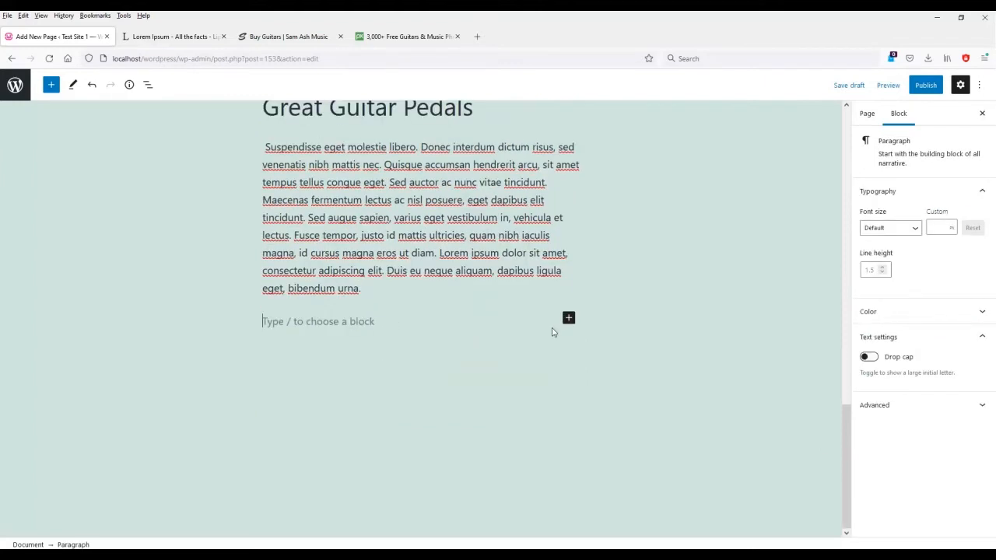
left_click(569, 318)
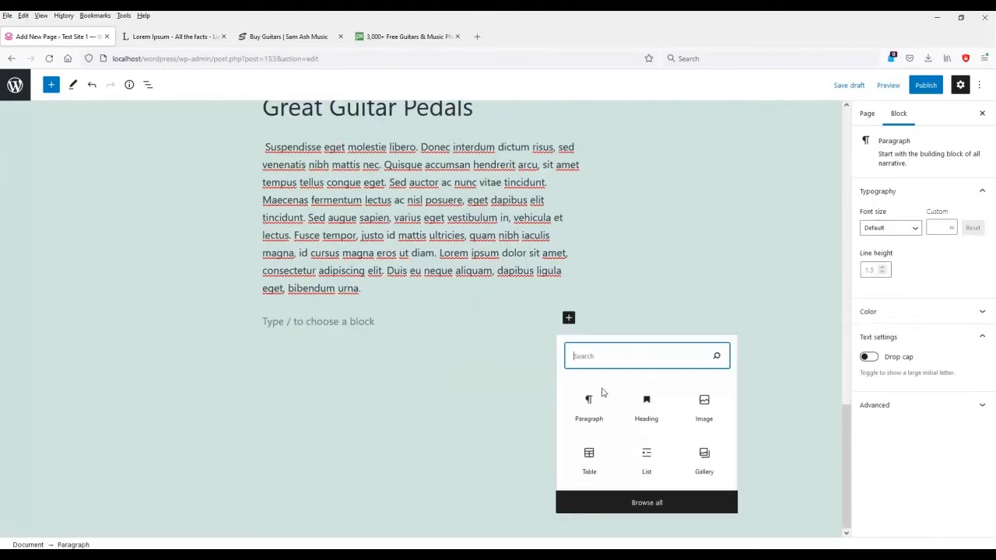
left_click(660, 504)
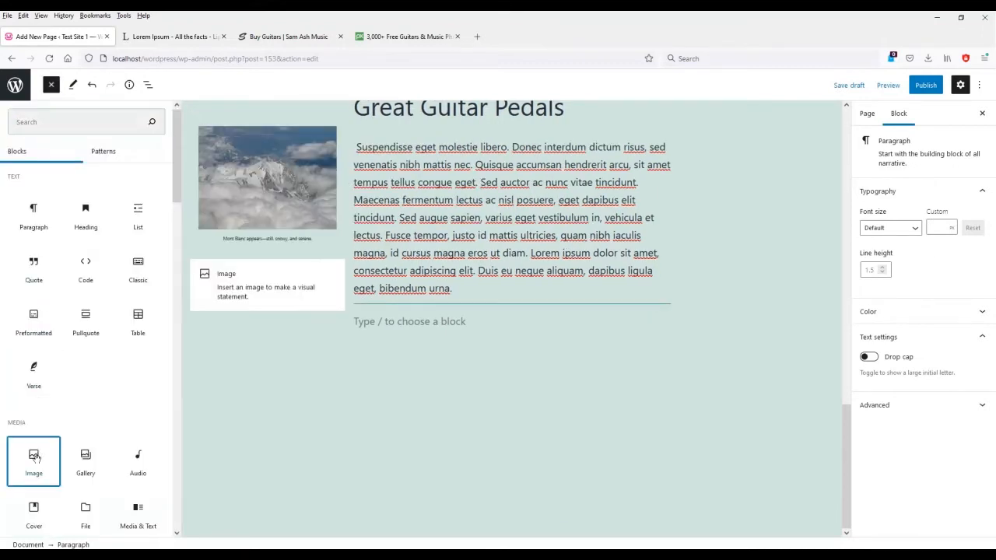
left_click(33, 463)
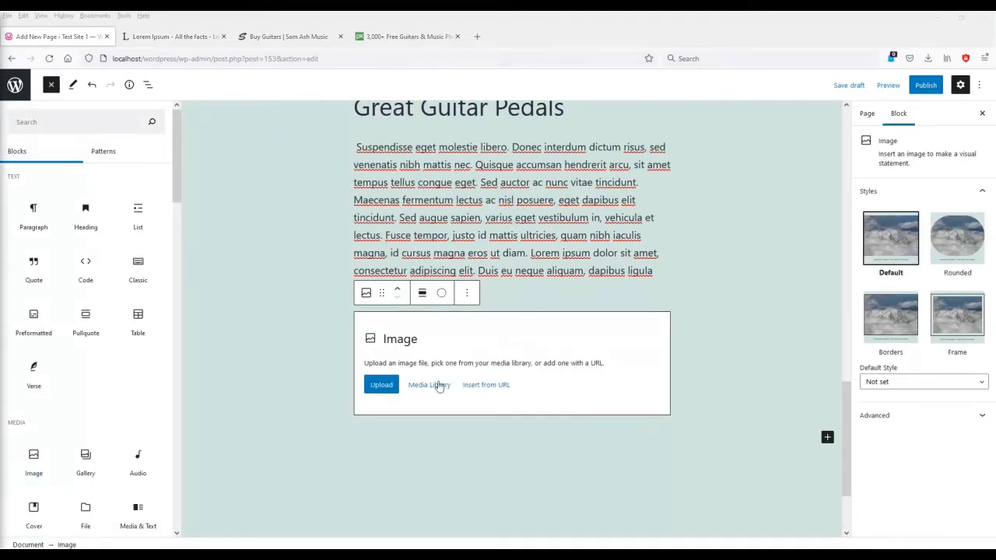
left_click(395, 390)
Upload guitar-1245903_1920 from the Desktop into the Image block.
left_click(288, 386)
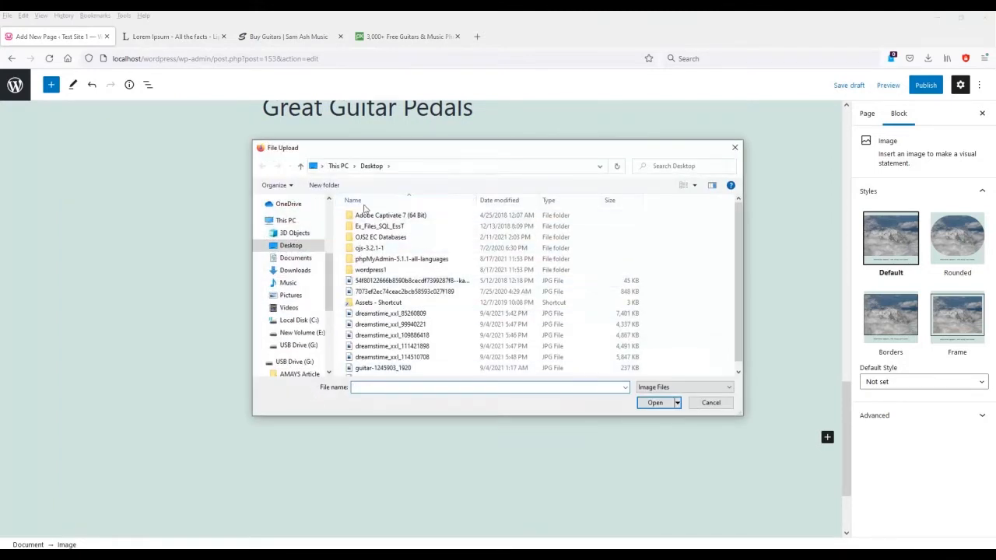
scroll(431, 348, "down", 1)
left_click(420, 361)
left_click(659, 404)
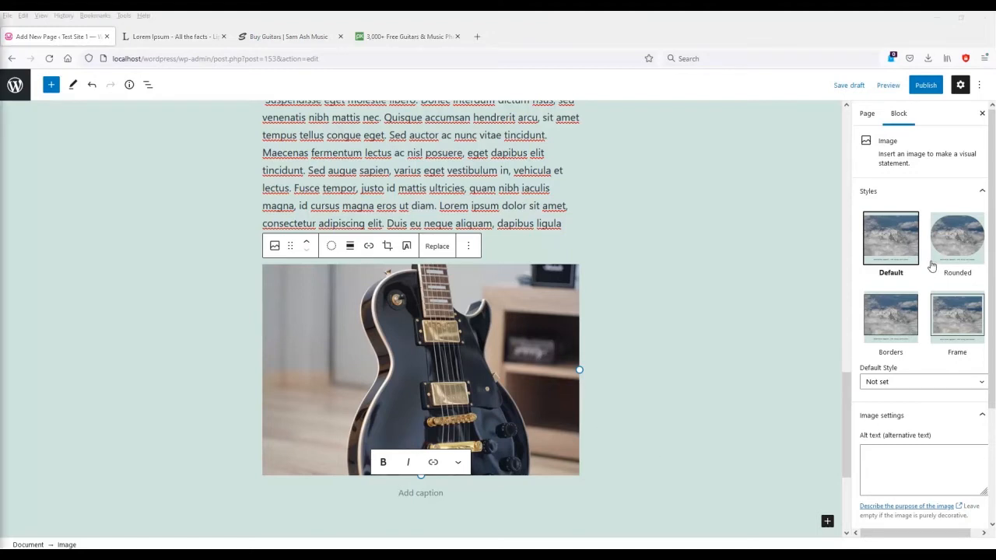
Enter the alt text 'Guitar Les Paul (black and gold)' for the guitar photo.
left_click(893, 464)
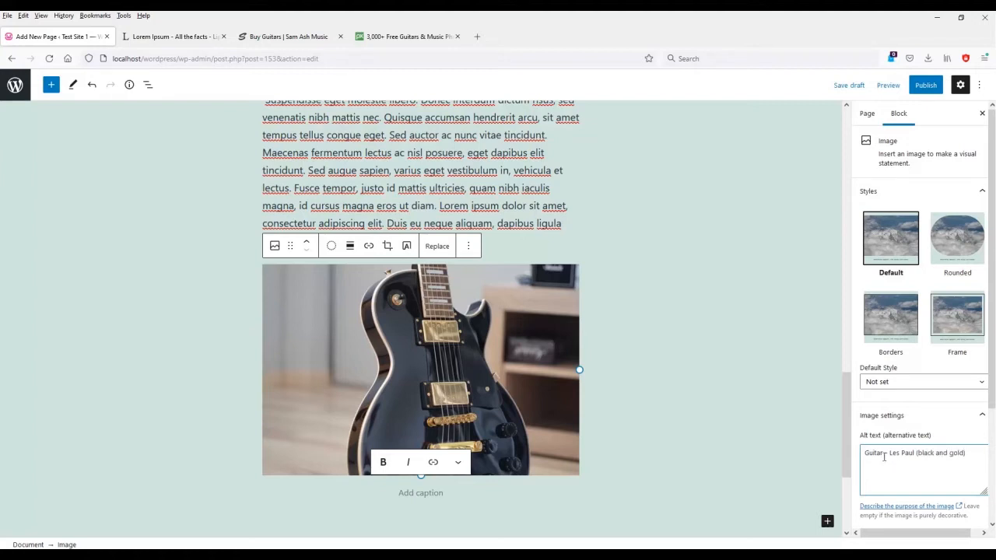
key("BackSpace")
type(":")
left_click(669, 400)
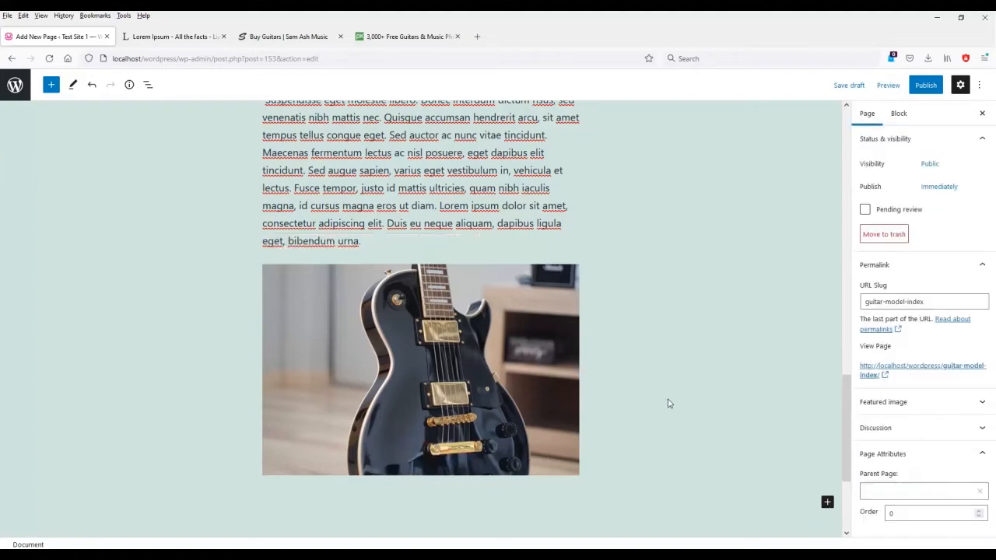
left_click(447, 382)
Caption the photo 'Figure 1. Gibson Les Paul with gold hardware', saving the draft midway.
left_click(476, 494)
type("Figure 1.")
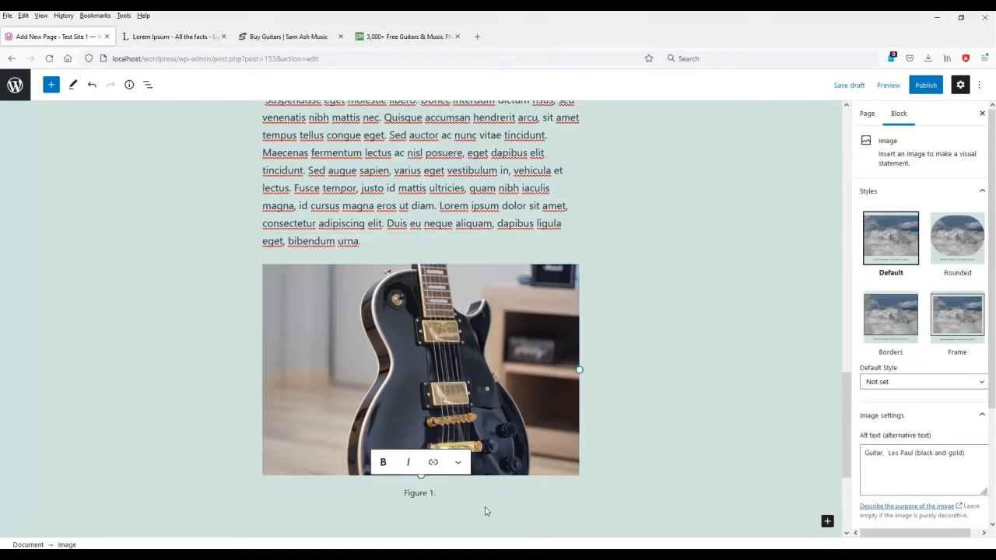
type(" Gibson Les Paul")
key("ctrl+s")
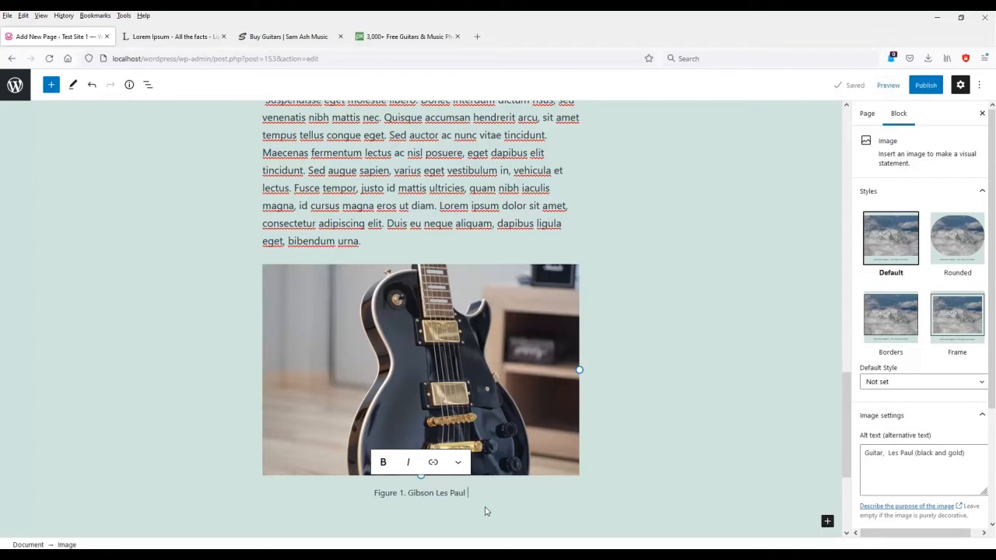
type("with go")
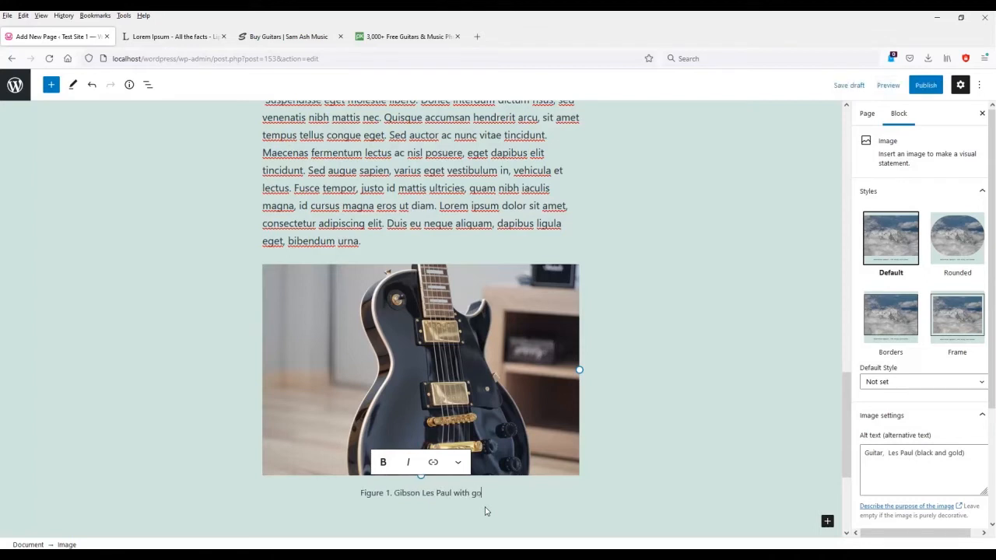
type("ld hardware")
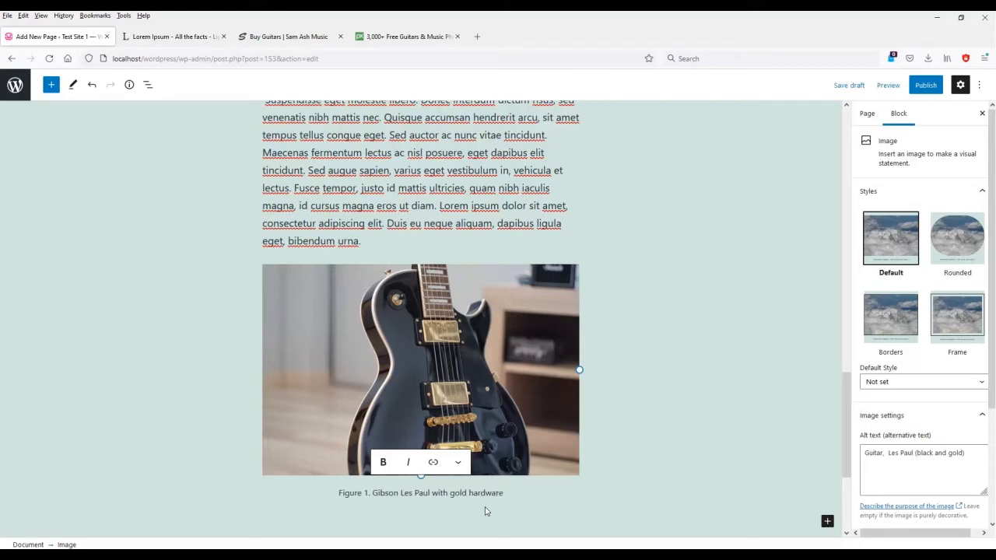
Try the Rounded, Borders and Frame styles, then return the photo to Default.
left_click(956, 245)
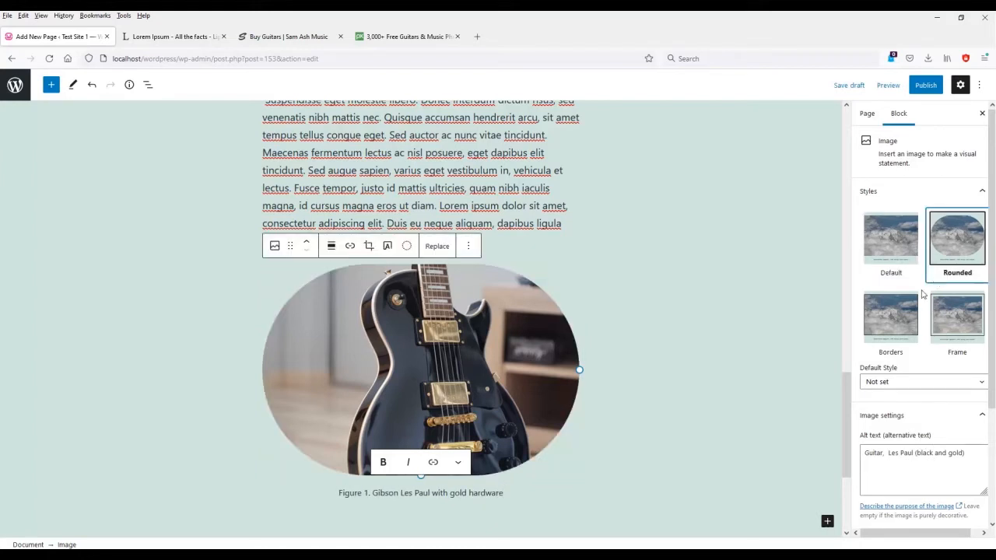
left_click(889, 310)
left_click(938, 313)
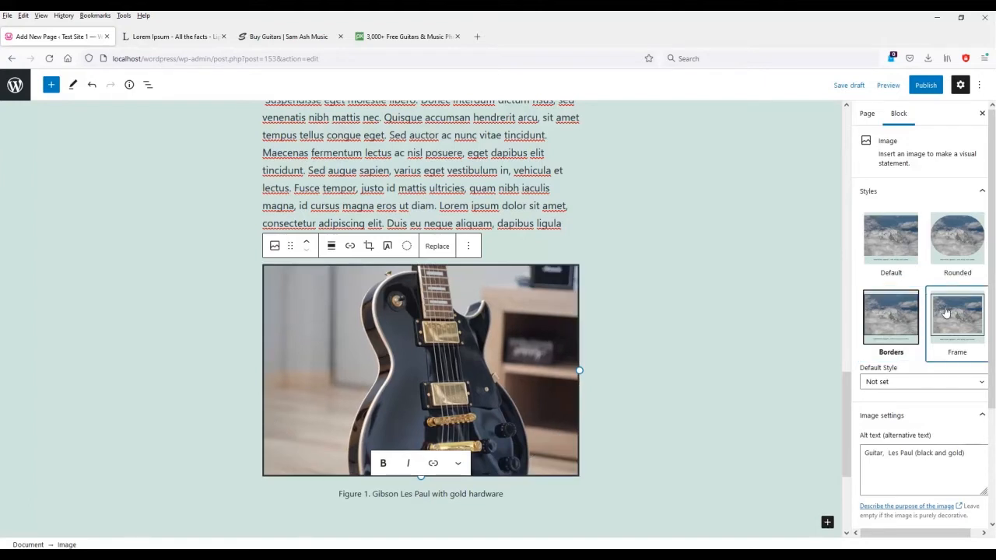
left_click(972, 248)
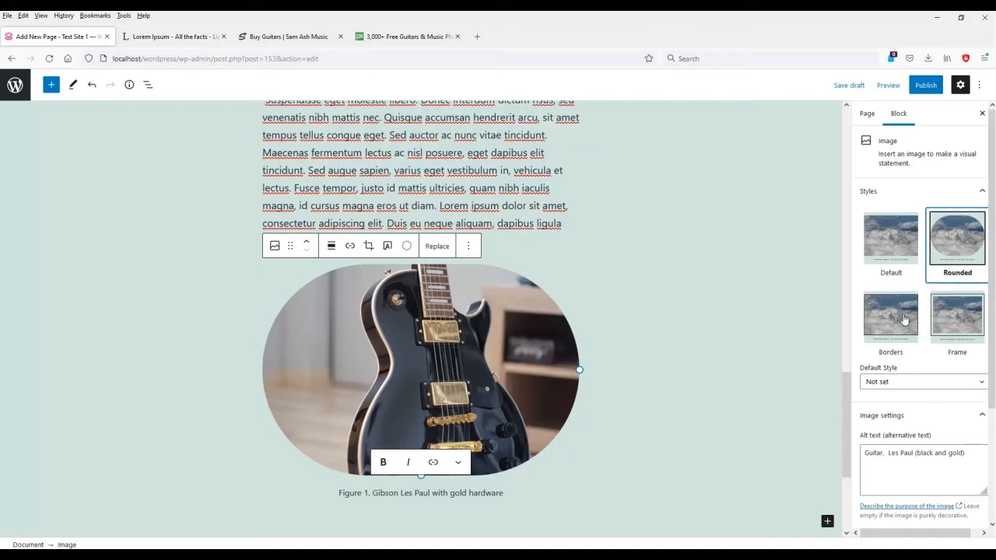
left_click(891, 256)
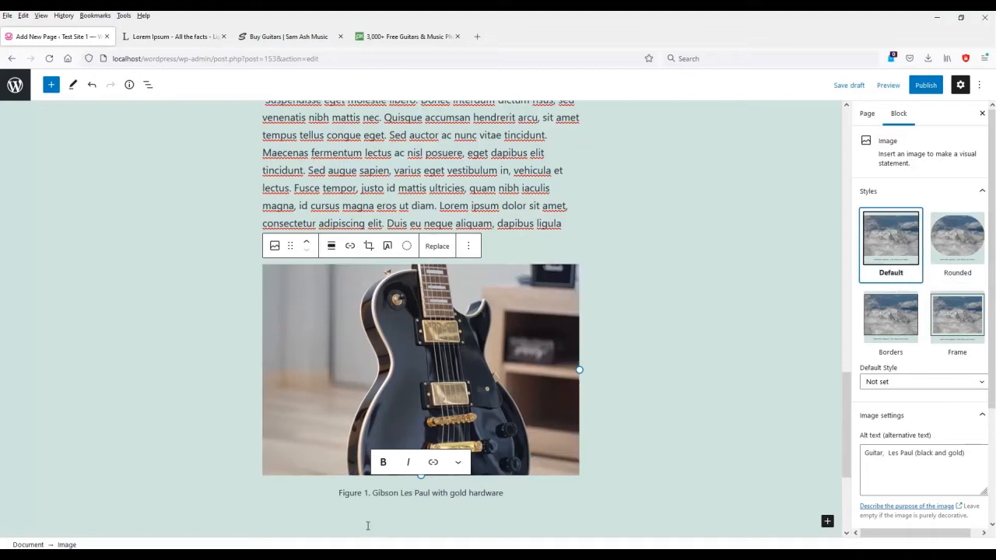
Add 'Black' to the caption and try Medium, Thumbnail and Full Size before settling on Large.
type("Black")
scroll(950, 422, "down", 3)
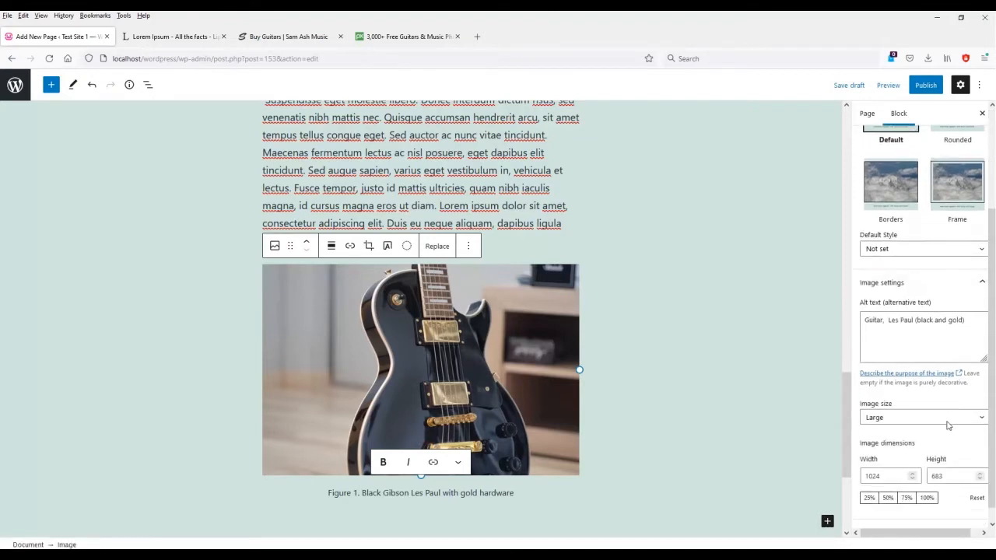
left_click(927, 405)
left_click(911, 431)
left_click(913, 406)
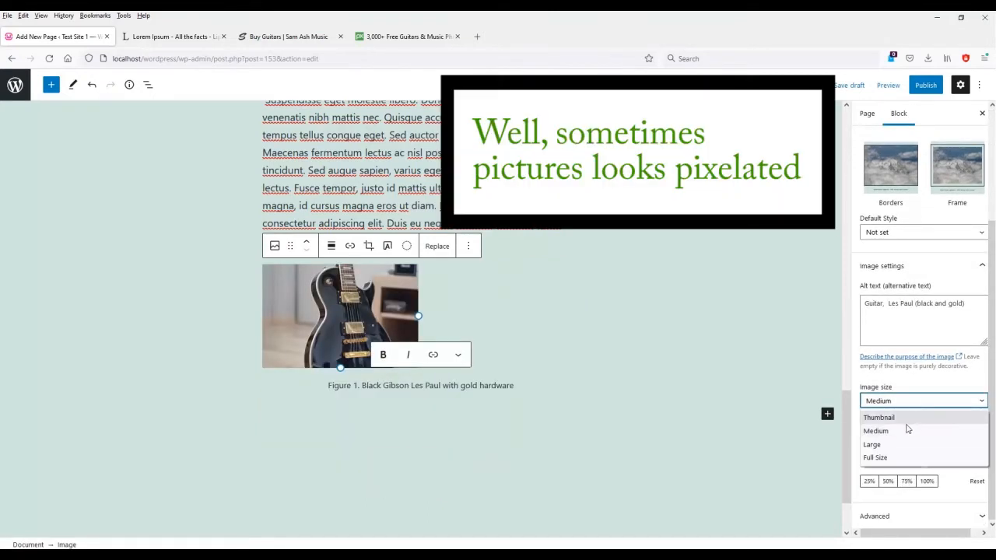
left_click(907, 430)
left_click(899, 405)
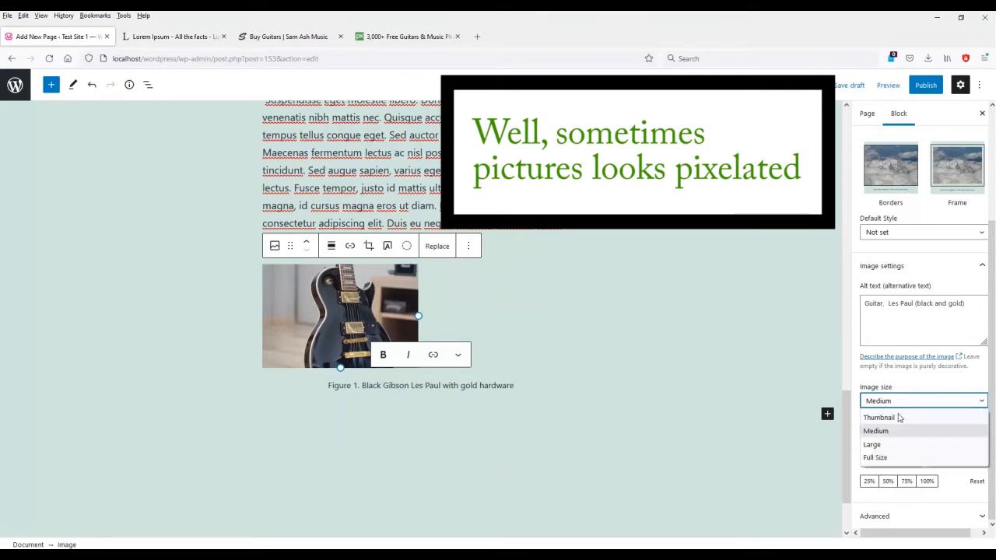
left_click(896, 444)
left_click(897, 402)
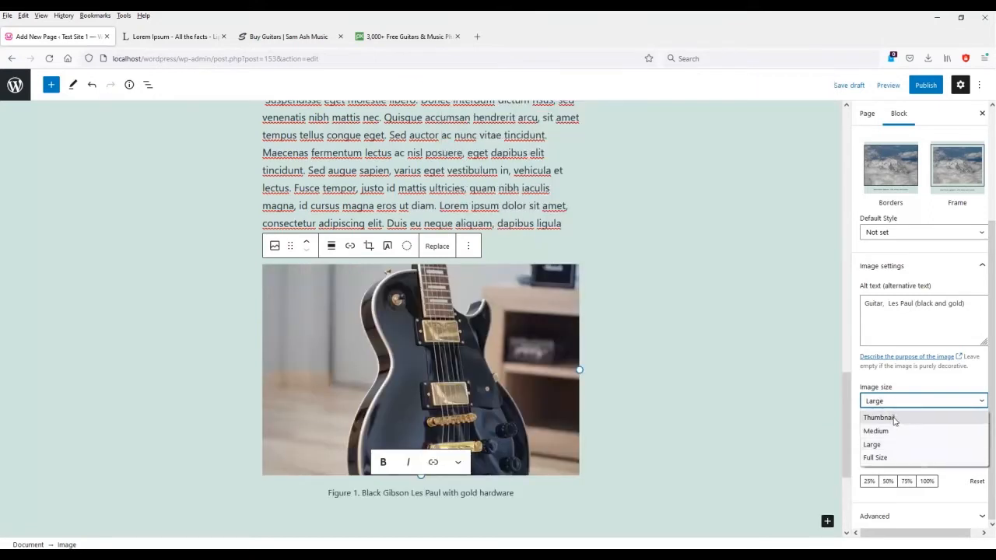
left_click(895, 418)
left_click(895, 404)
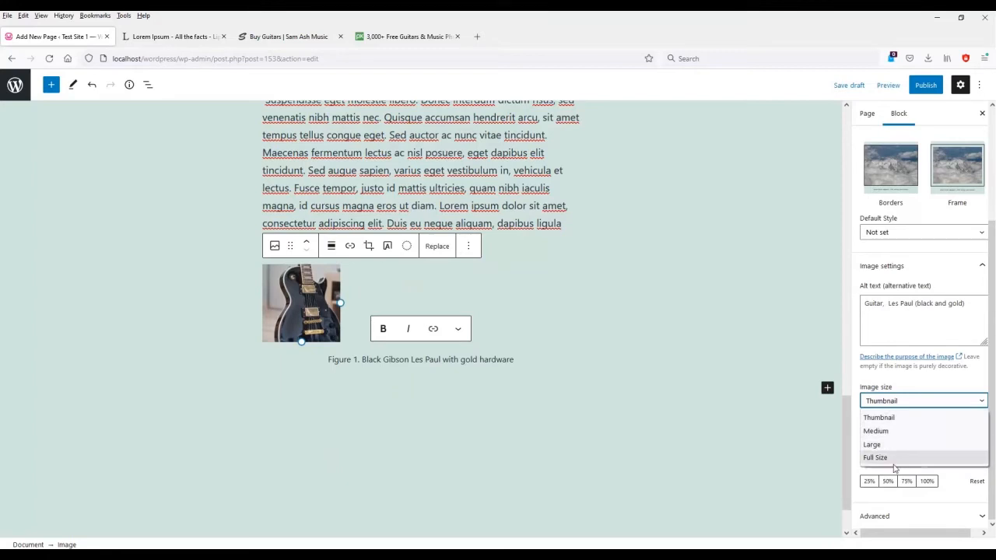
left_click(894, 459)
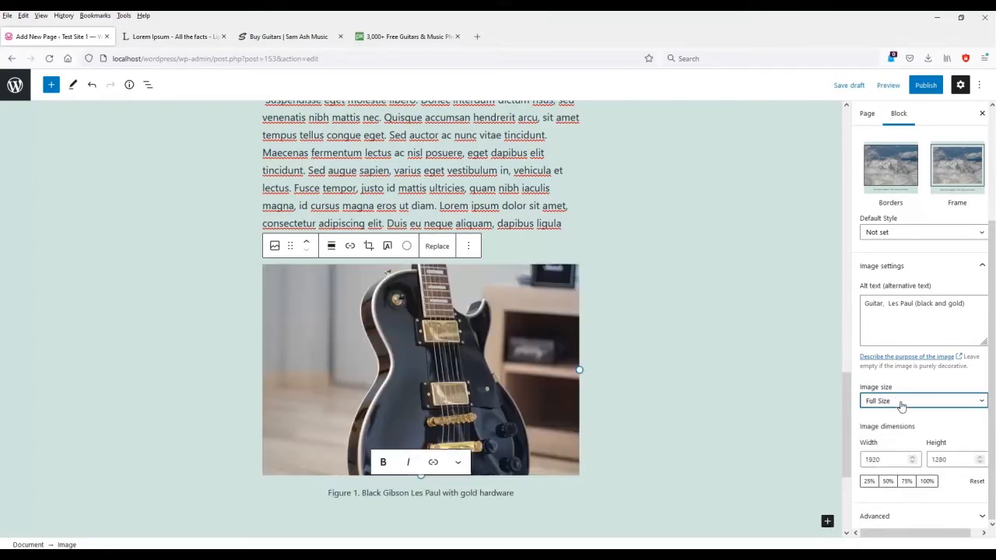
left_click(901, 403)
left_click(894, 445)
Try width edits and 25–100% presets, then reset the photo to 1024 × 683.
left_click(914, 457)
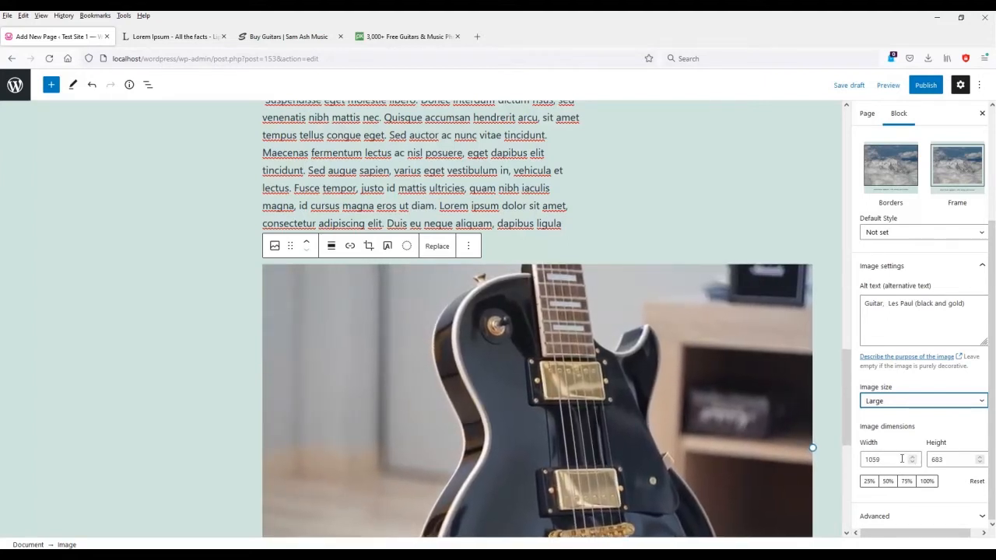
double_click(902, 460)
type("20")
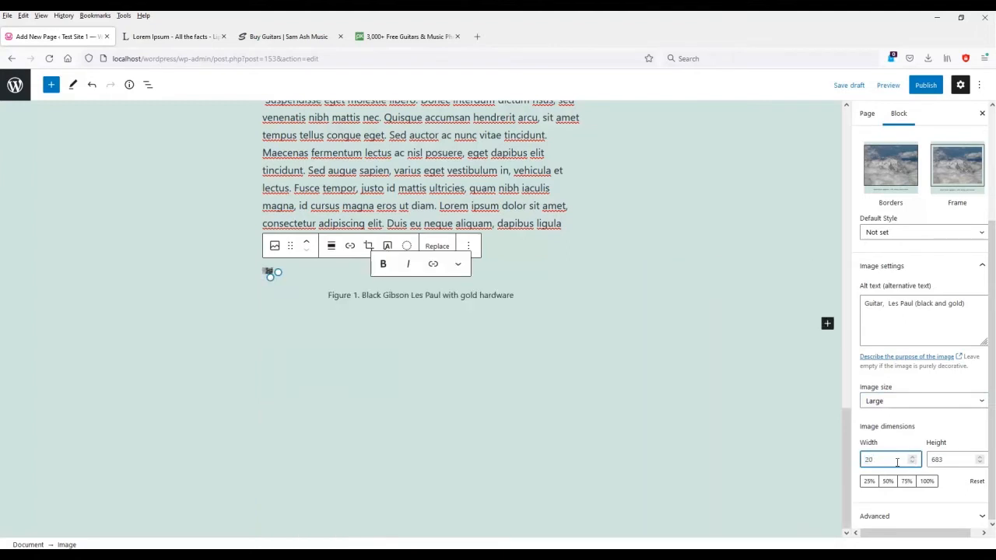
key("ctrl+z")
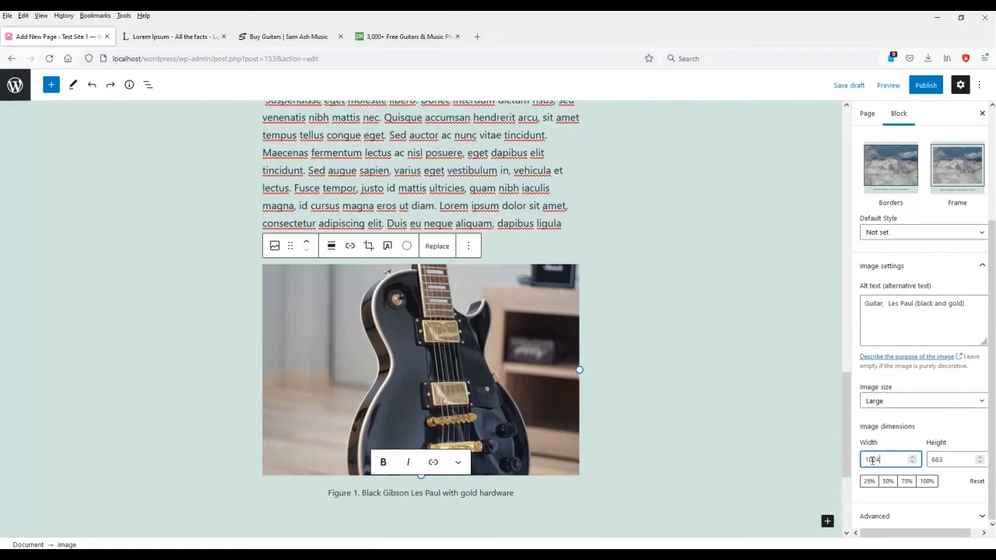
left_click(869, 482)
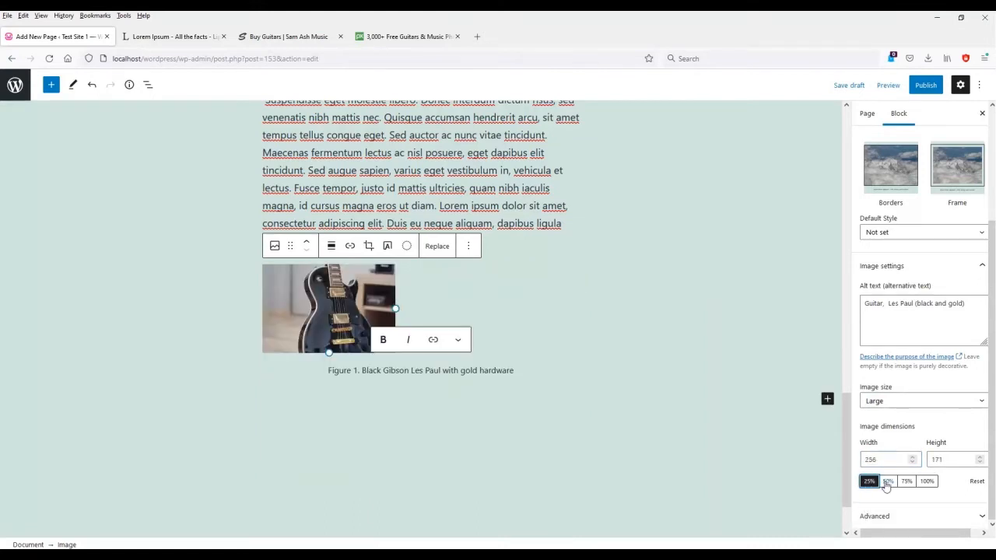
left_click(889, 482)
left_click(907, 482)
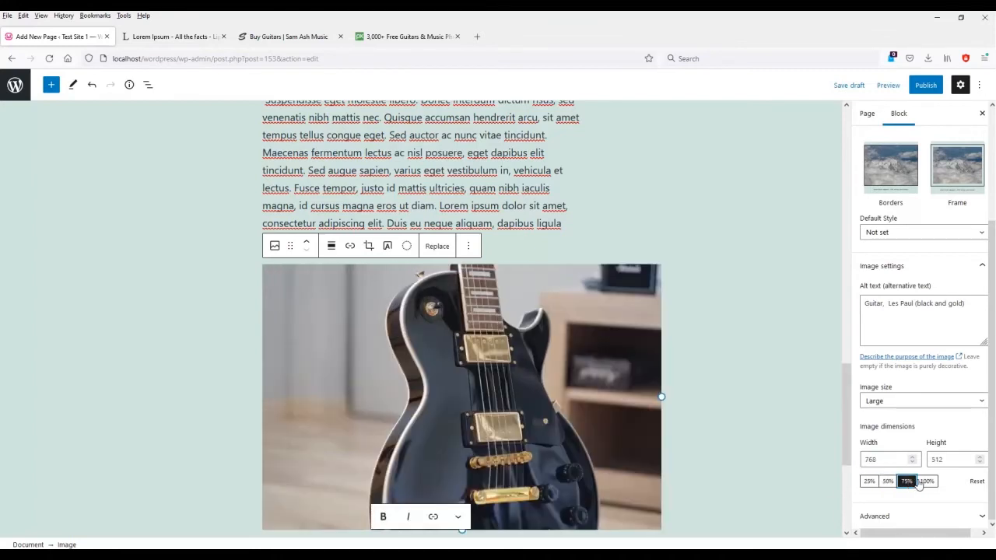
left_click(926, 482)
left_click(974, 481)
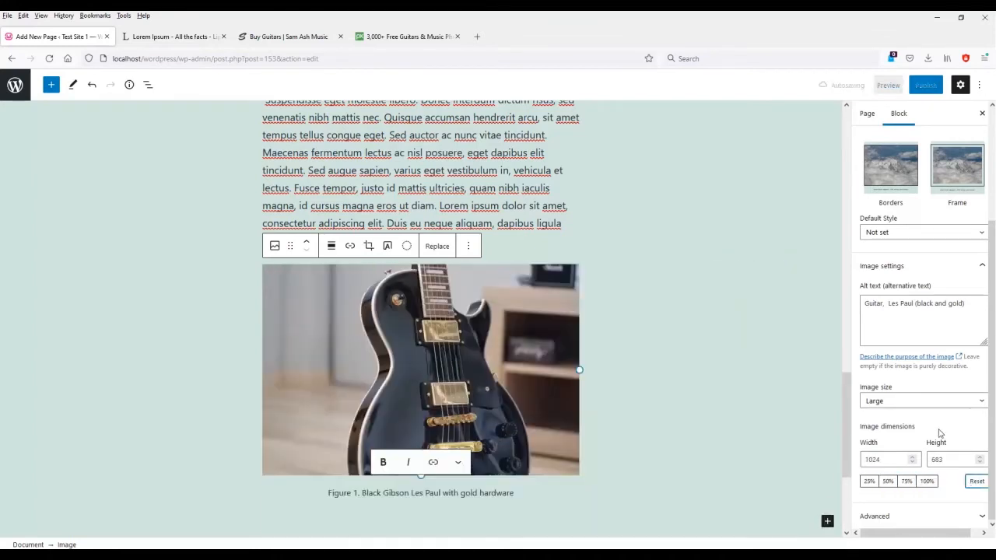
left_click(918, 515)
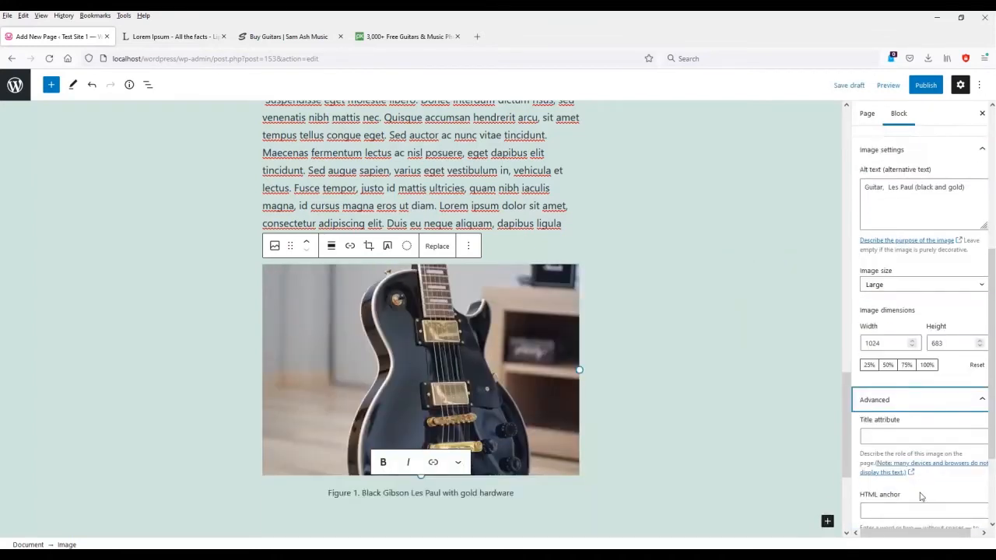
scroll(922, 496, "down", 2)
left_click(897, 394)
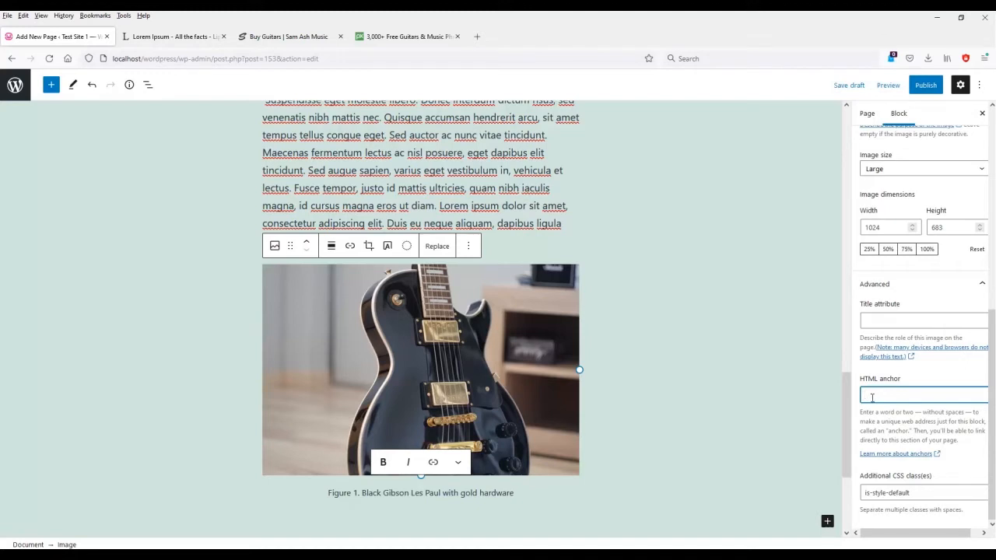
left_click(973, 249)
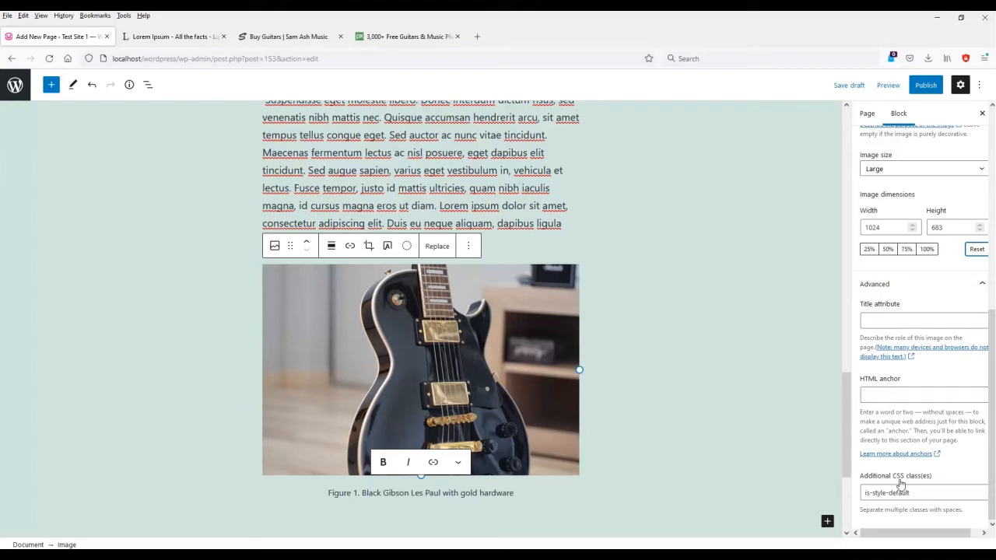
left_click(926, 492)
scroll(909, 385, "up", 3)
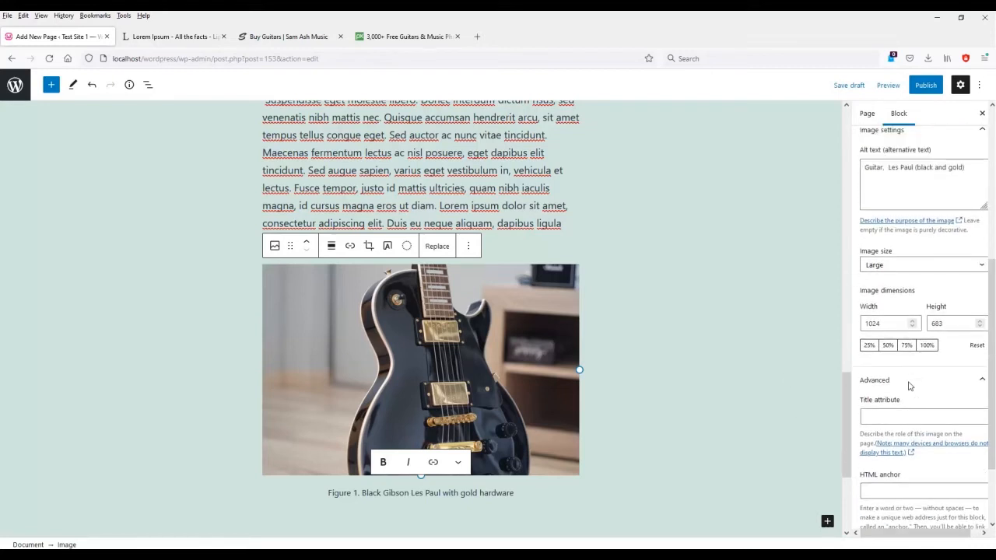
scroll(909, 385, "up", 6)
left_click(413, 290)
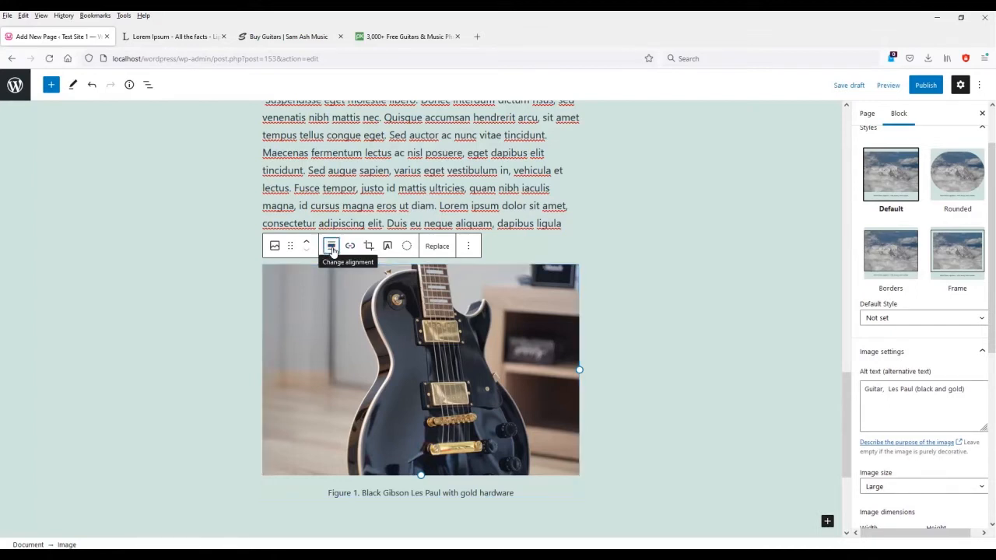
Open the Les Paul image's link settings, toggling Open in new tab on then back off.
left_click(332, 247)
left_click(331, 247)
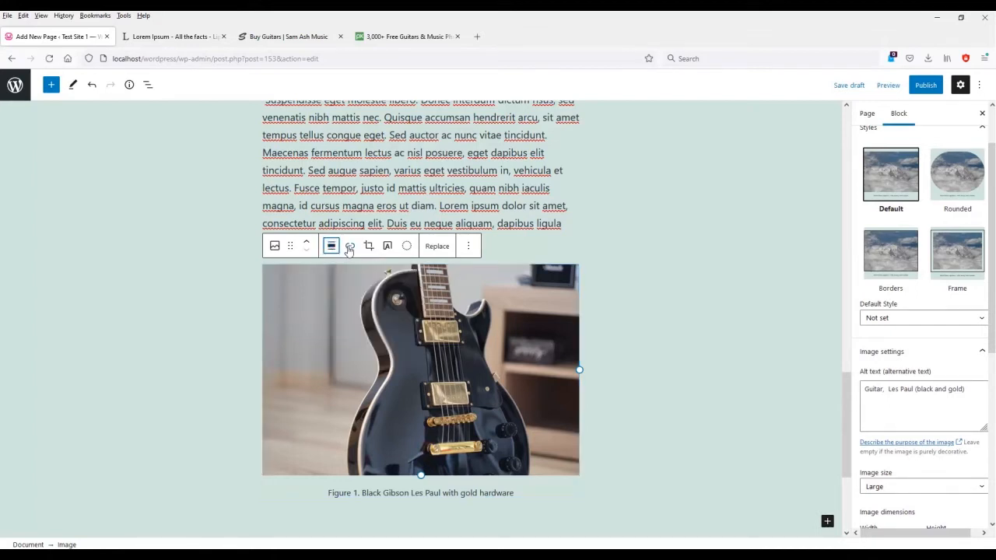
left_click(349, 246)
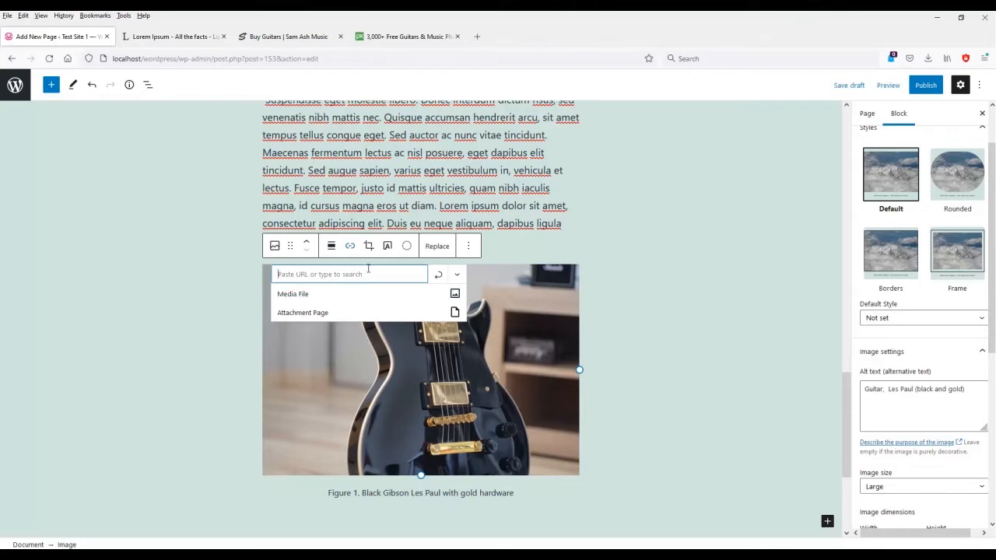
left_click(350, 247)
left_click(458, 275)
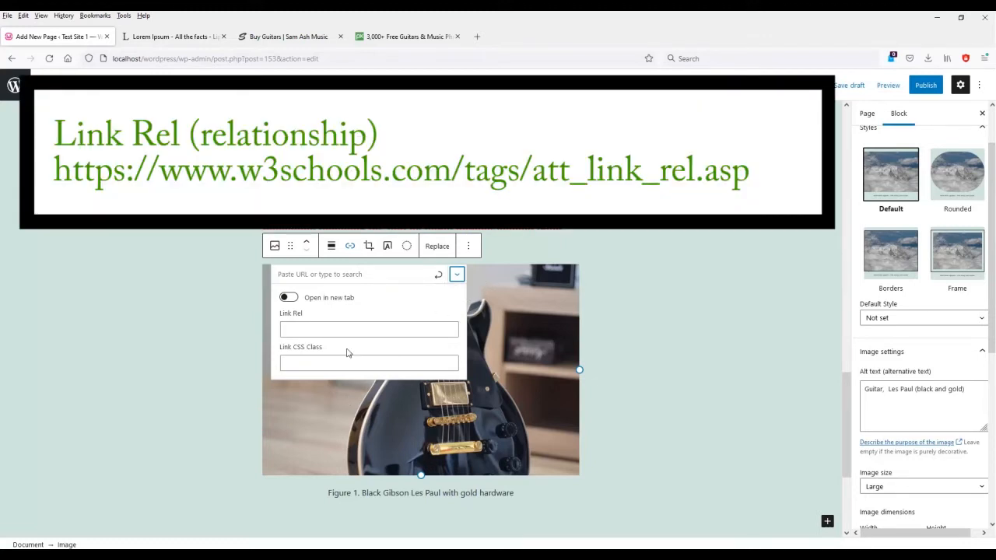
left_click(290, 298)
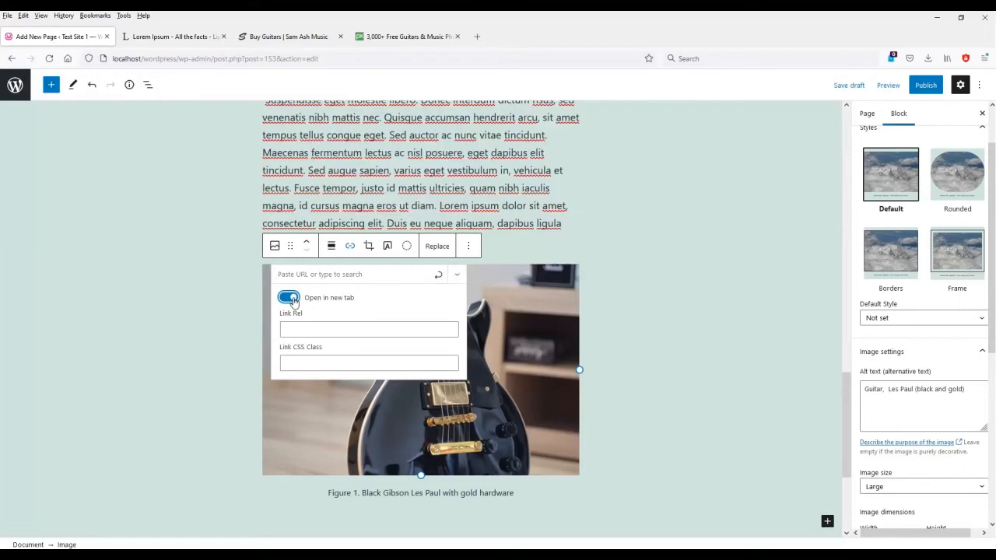
left_click(290, 298)
left_click(455, 281)
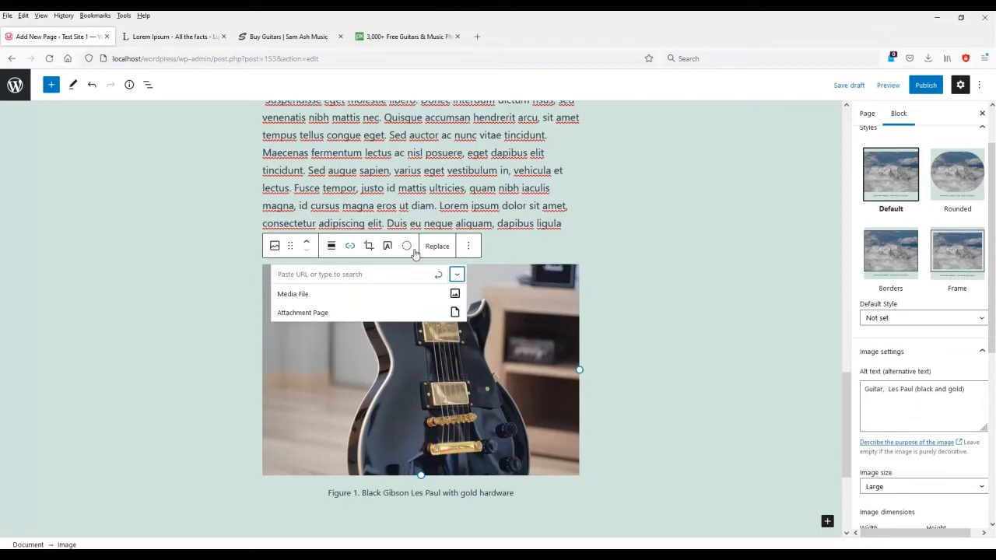
left_click(371, 245)
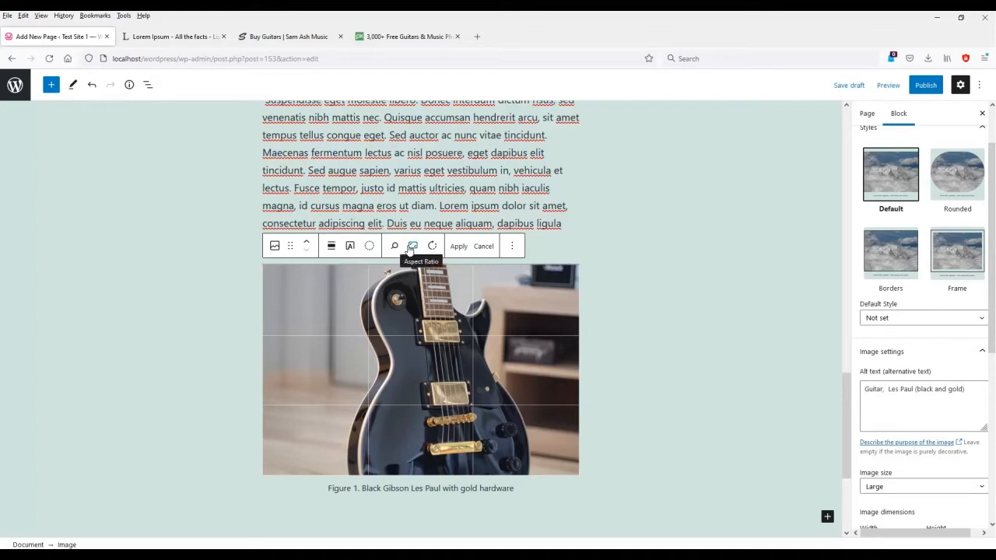
left_click(412, 247)
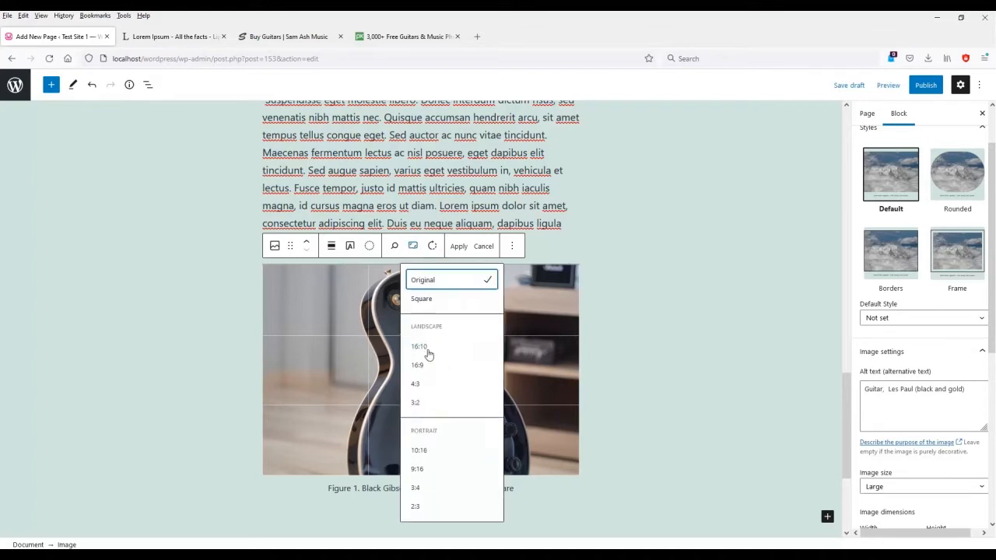
left_click(432, 403)
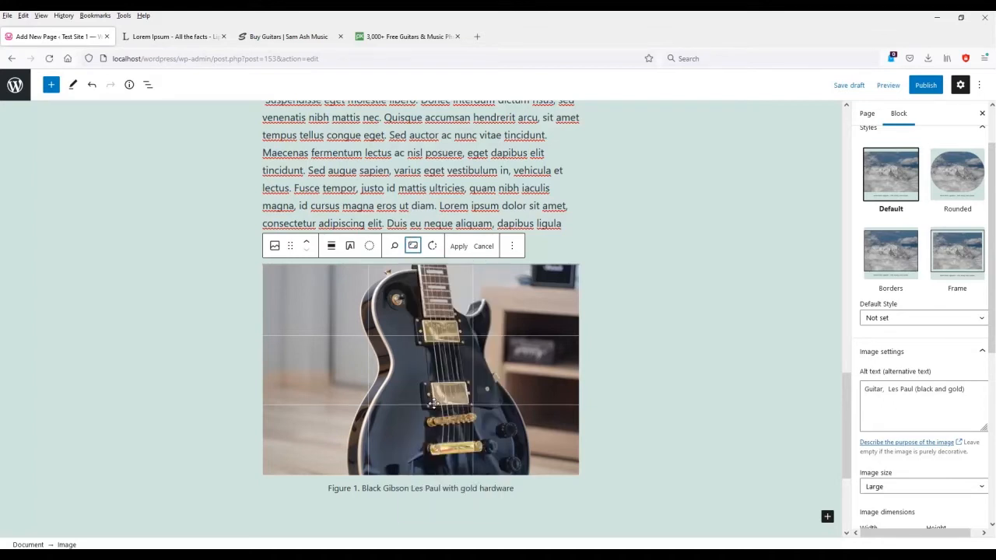
left_click(413, 248)
left_click(418, 278)
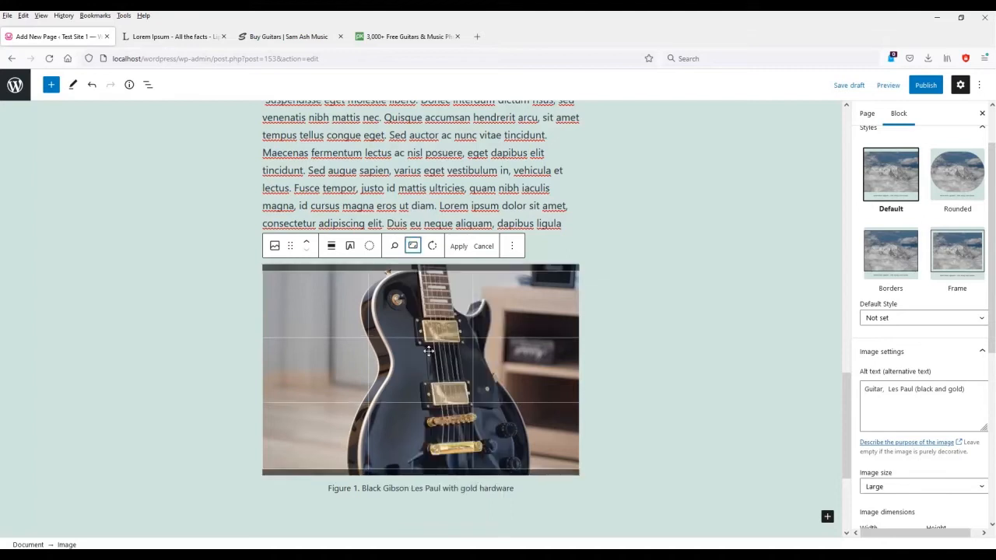
left_click(414, 246)
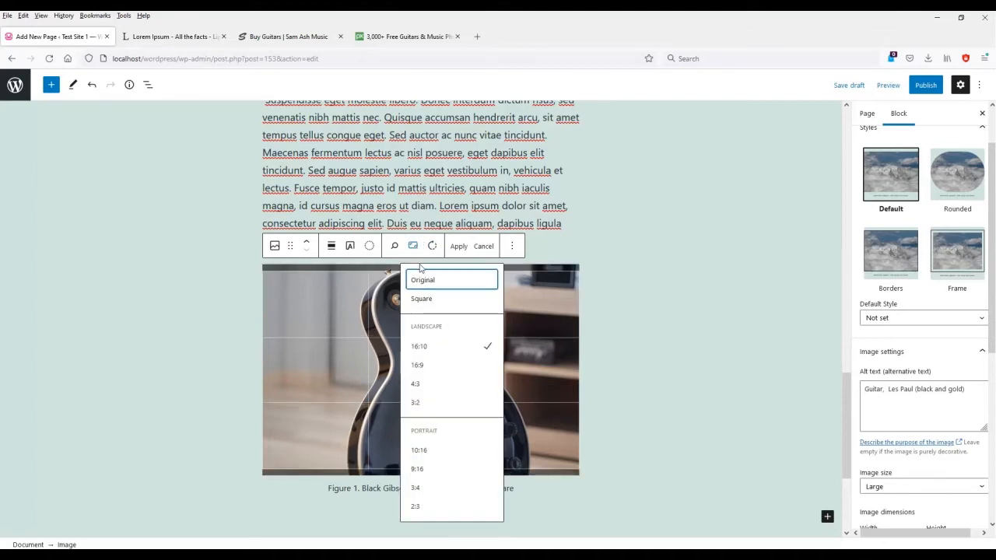
left_click(432, 283)
left_click(512, 246)
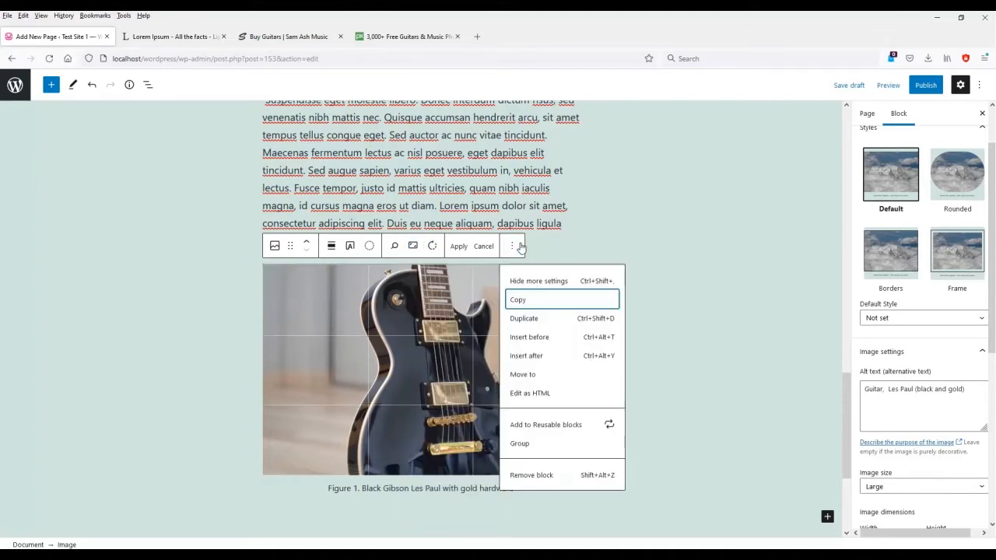
left_click(485, 248)
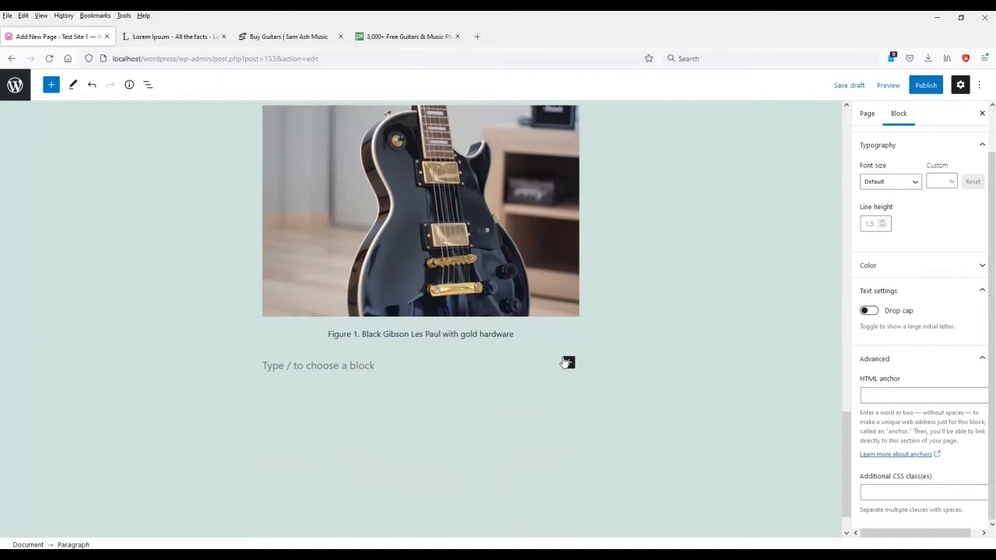
Insert a Gallery block below the Les Paul image.
left_click(569, 363)
left_click(658, 340)
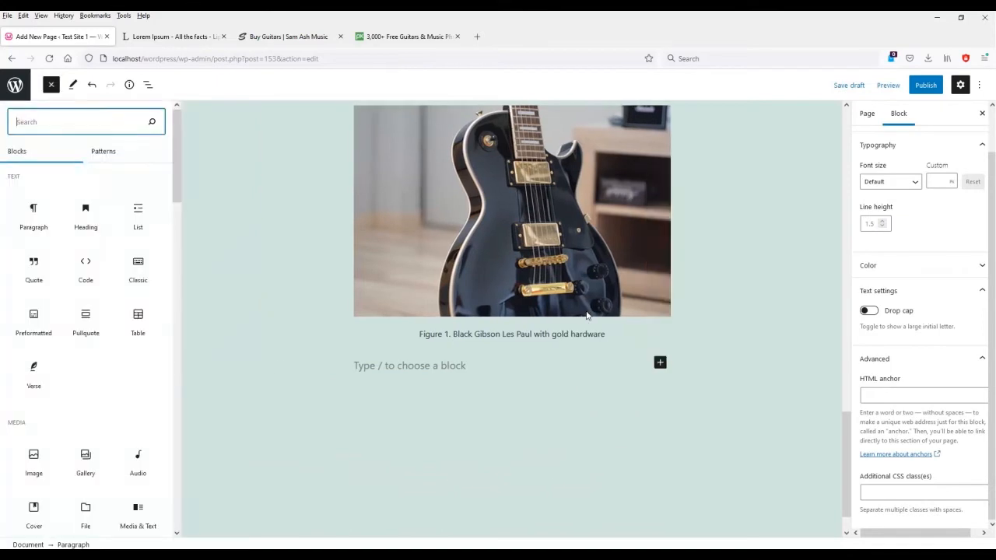
left_click(86, 461)
left_click(394, 433)
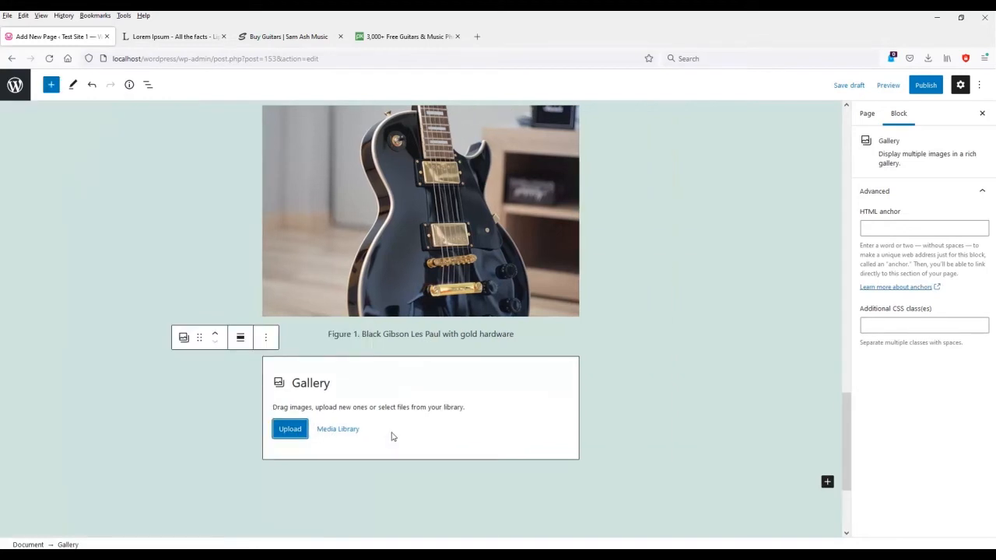
Upload six photos, the dreamstime images plus my-old-alvarez, into the gallery.
left_click(296, 434)
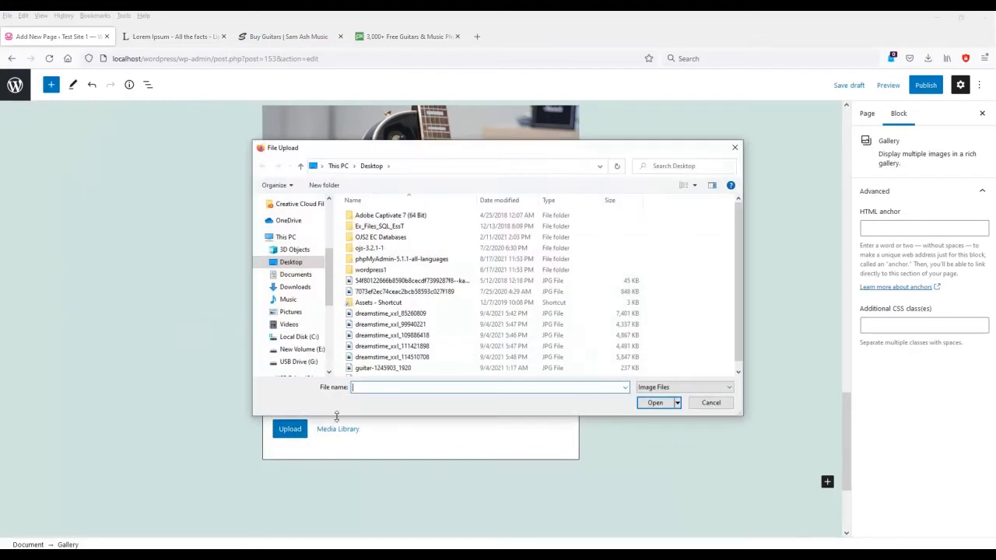
left_click(405, 313)
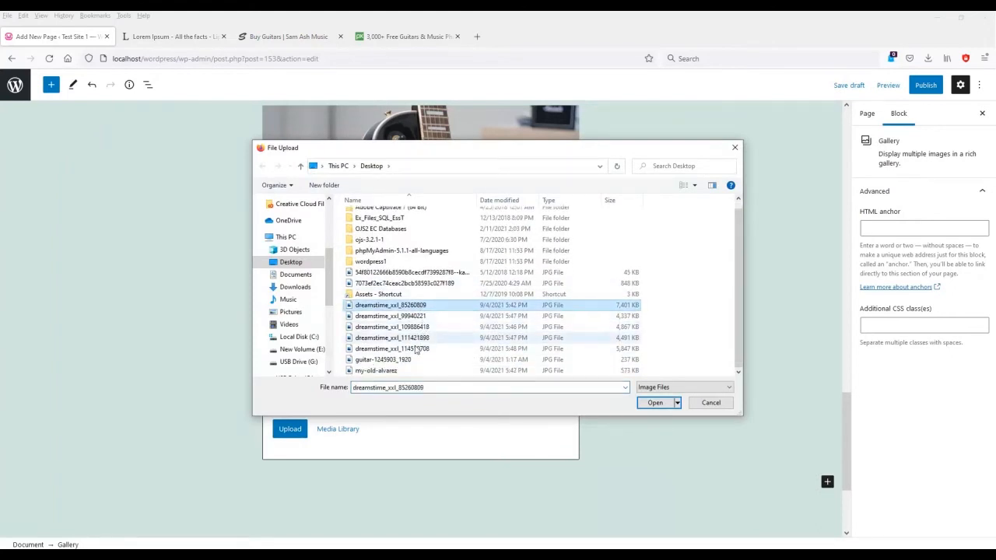
left_click(393, 349, "shift")
left_click(378, 371, "ctrl")
left_click(656, 402)
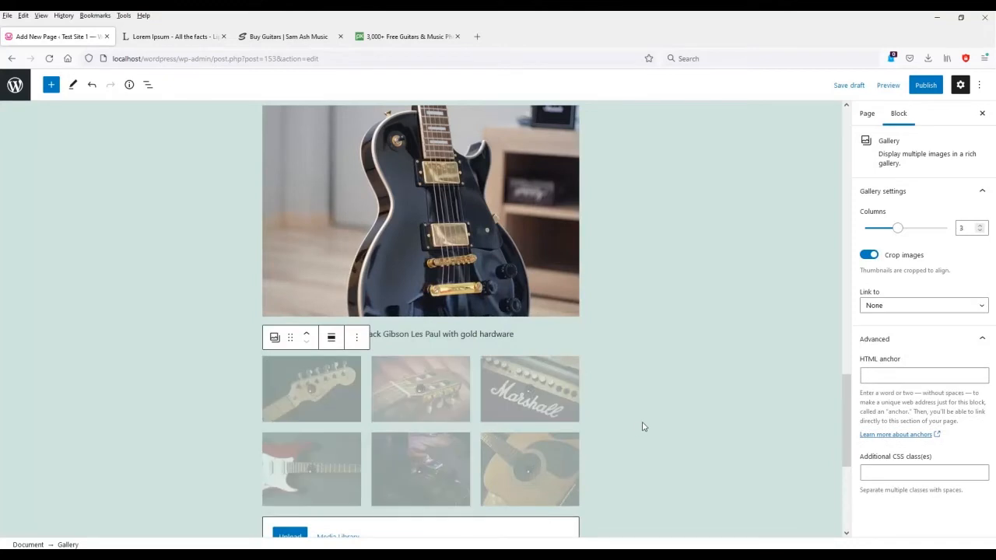
scroll(643, 427, "down", 3)
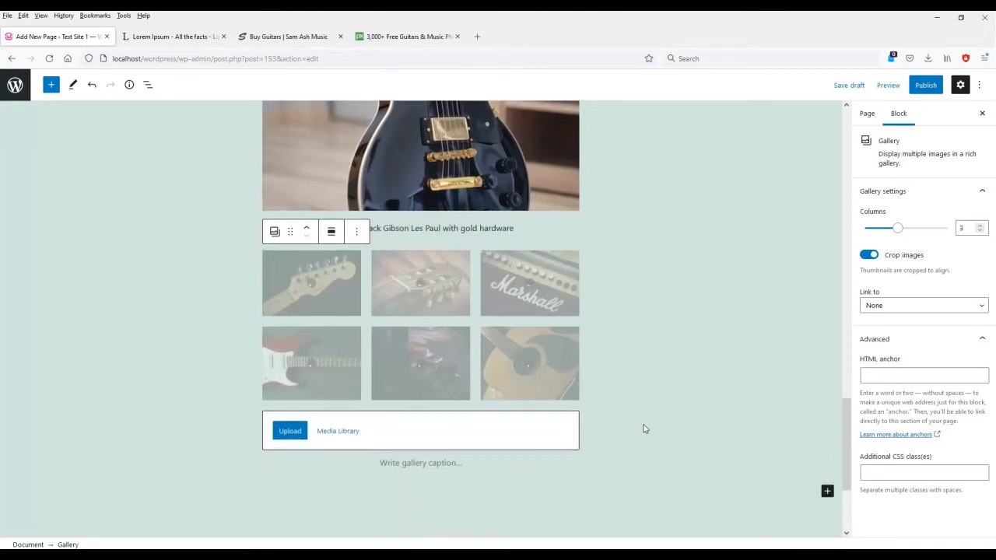
After trying other column counts and Full Size, set the gallery to 3 columns with Thumbnail images.
mouse_move(902, 232)
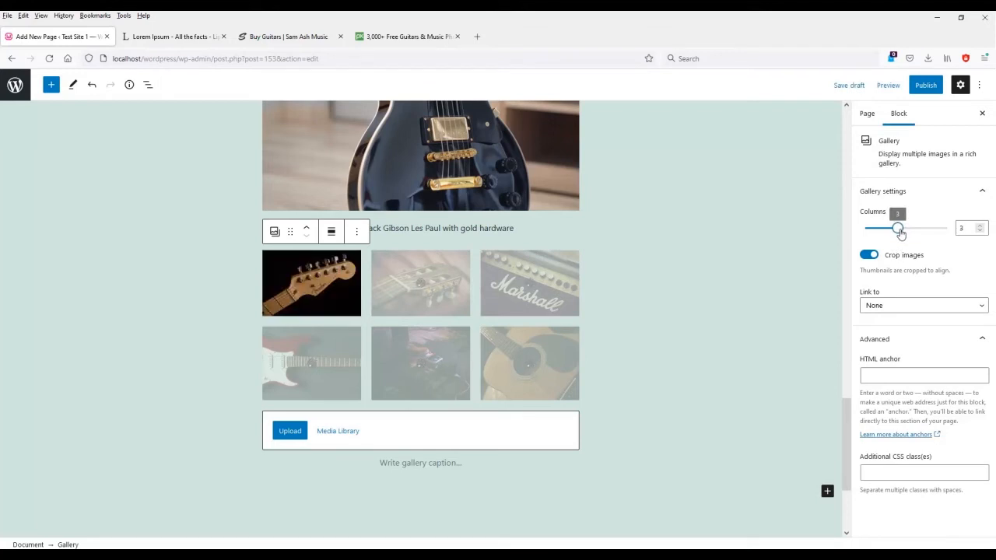
mouse_move(900, 234)
left_mouse_down()
mouse_move(886, 234)
mouse_move(919, 231)
left_mouse_up()
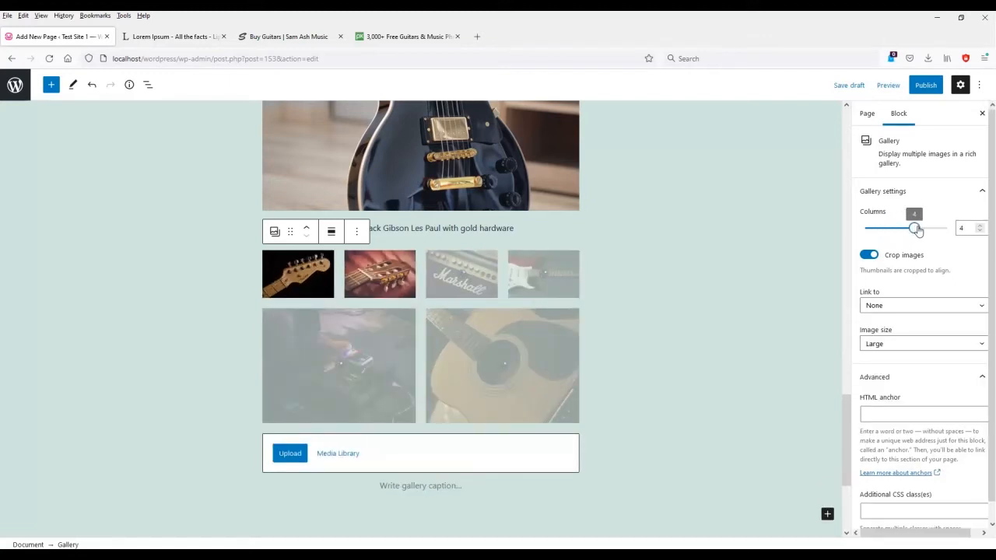
left_click(903, 345)
left_click(895, 401)
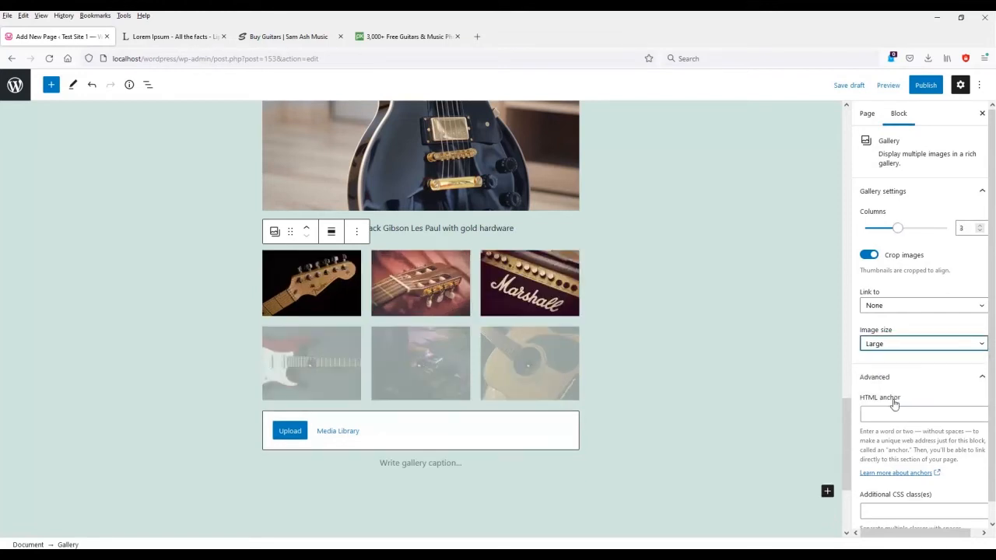
left_click_drag(901, 231, 856, 243)
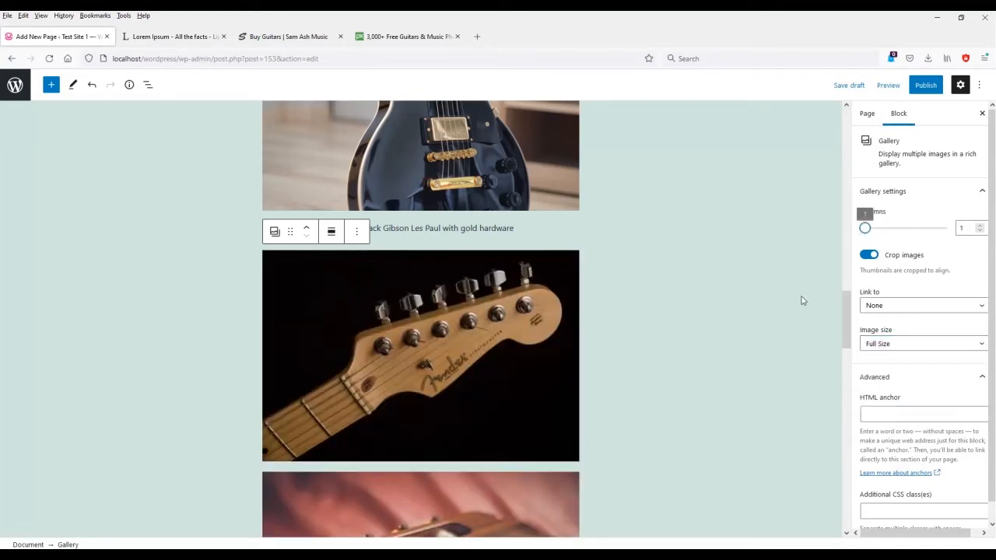
left_click(897, 228)
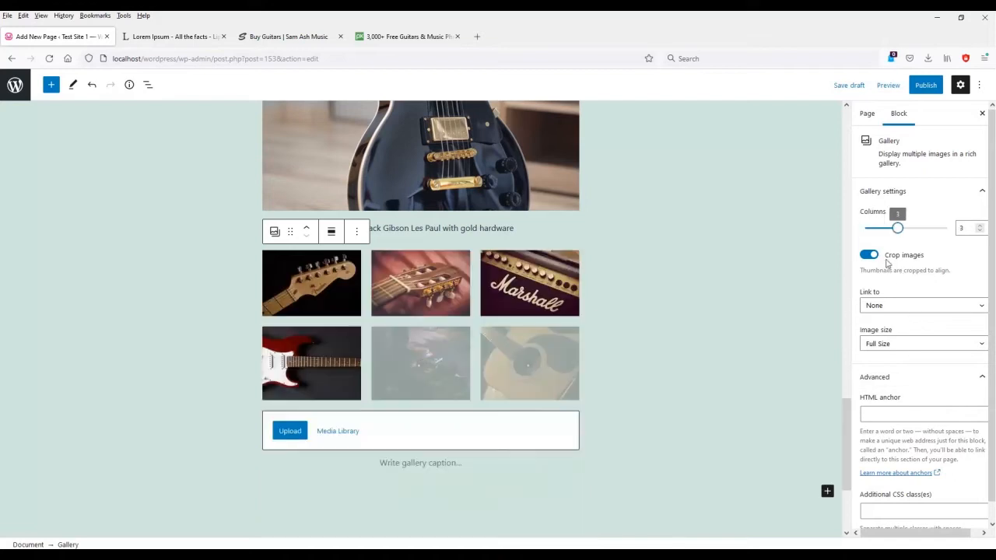
left_click(893, 345)
left_click(891, 360)
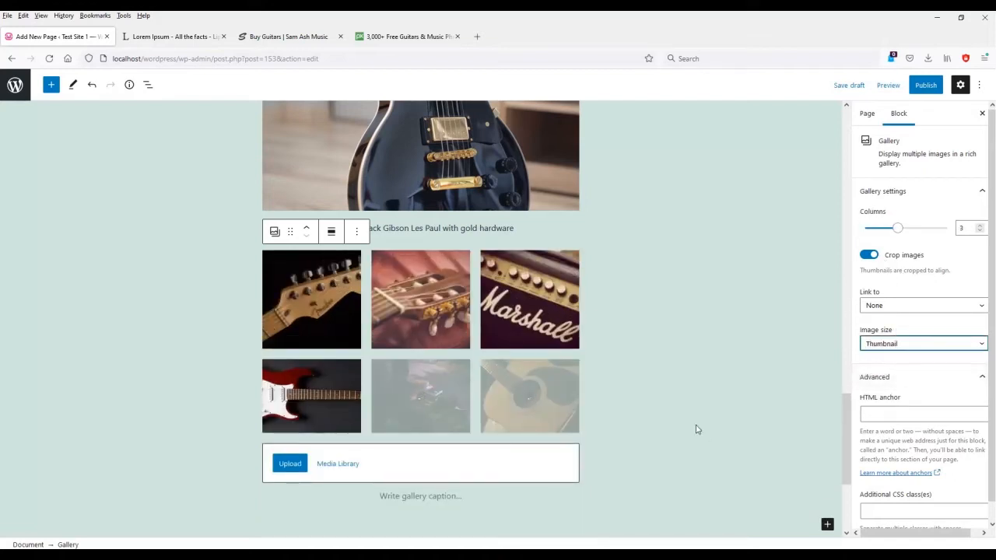
left_click(348, 430)
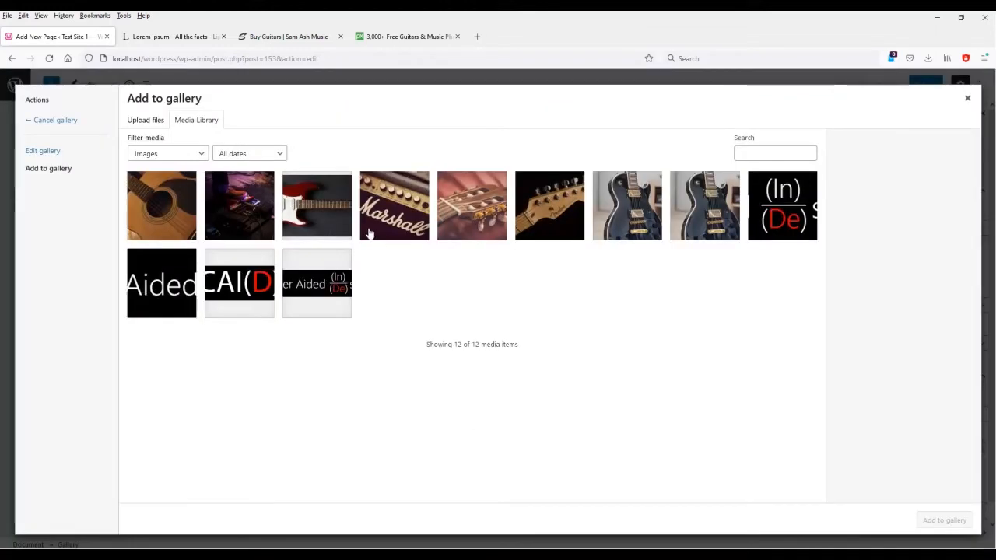
Give the first two gallery photos alt text 'Fender guitar head' and 'Classical guitar head'.
left_click(43, 152)
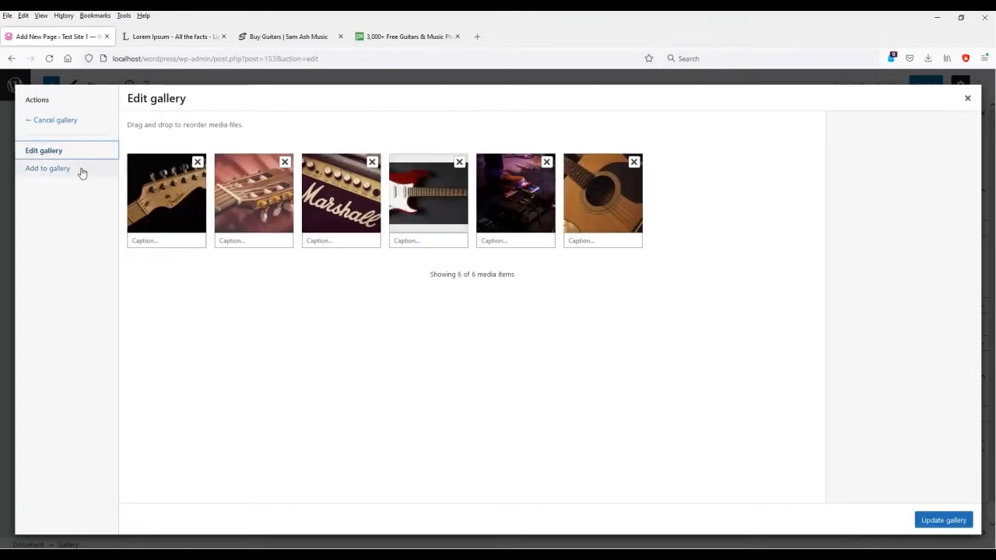
left_click(170, 216)
left_click(951, 272)
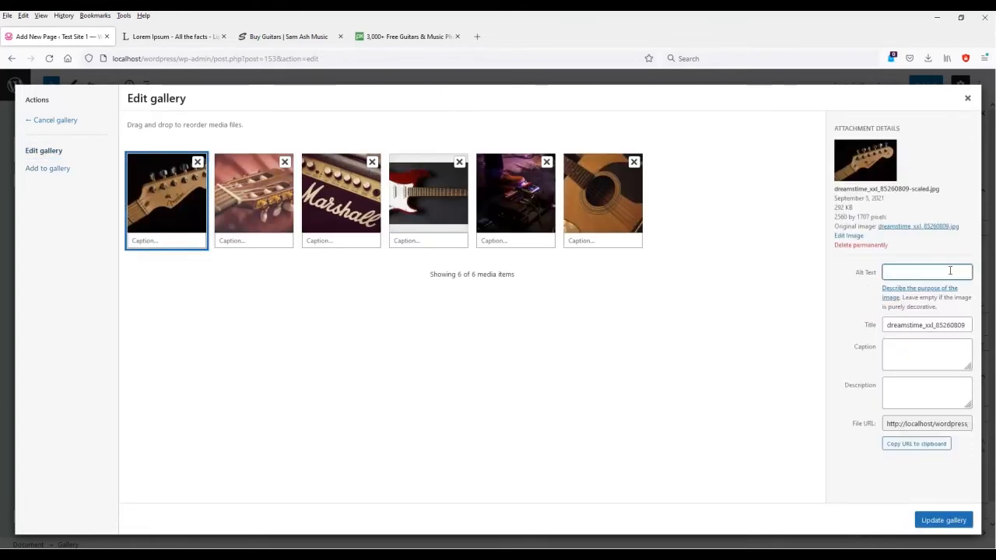
type("Frnder guitar head")
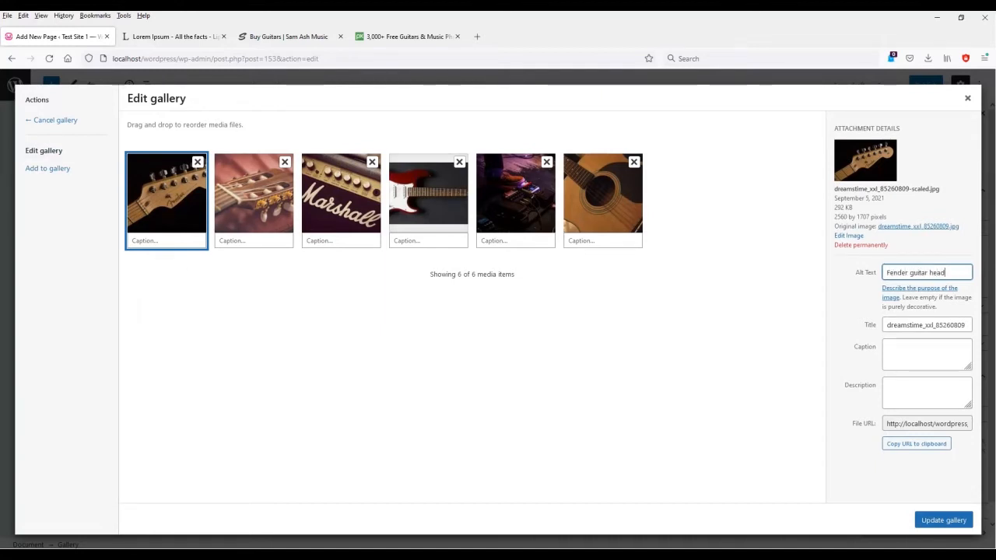
left_click(282, 224)
left_click(907, 276)
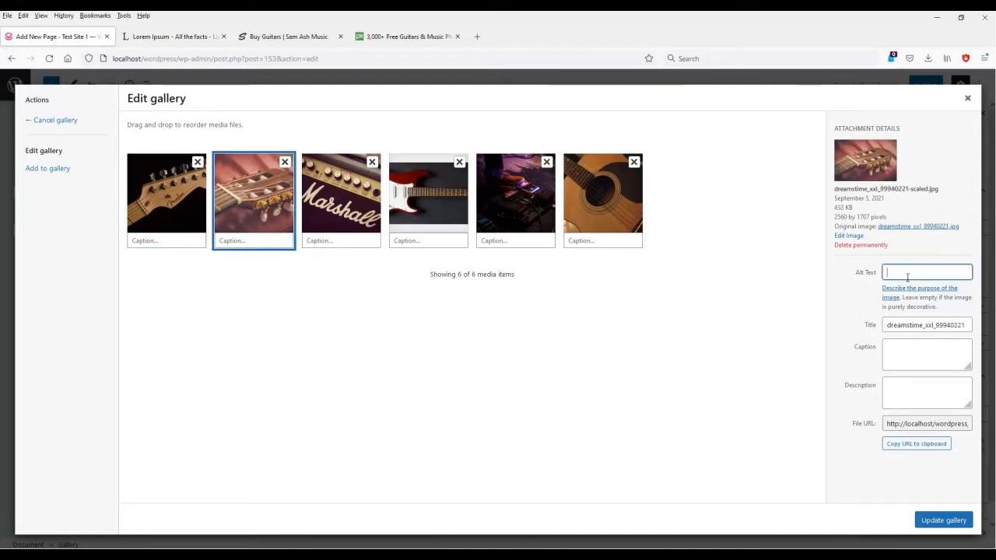
type("Classical guitar head")
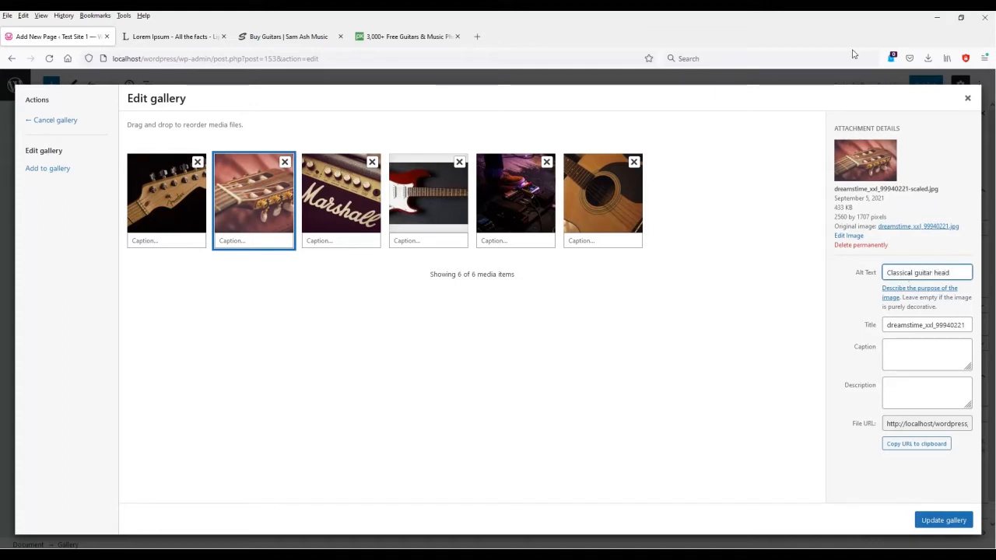
left_click(350, 191)
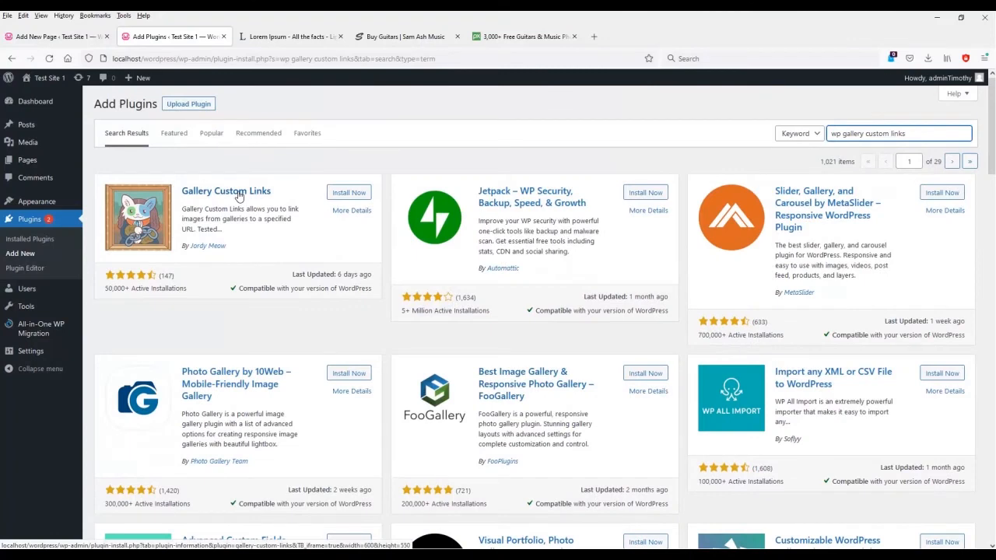
View the details page of the Gallery Custom Links plugin.
left_click(239, 196)
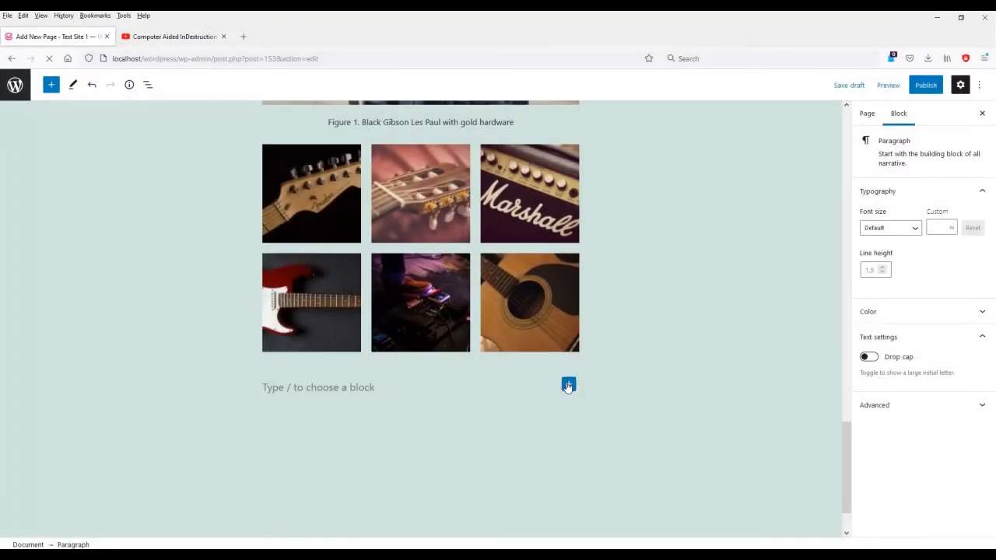
Add a Video block below the gallery, set to insert from a URL.
left_click(569, 385)
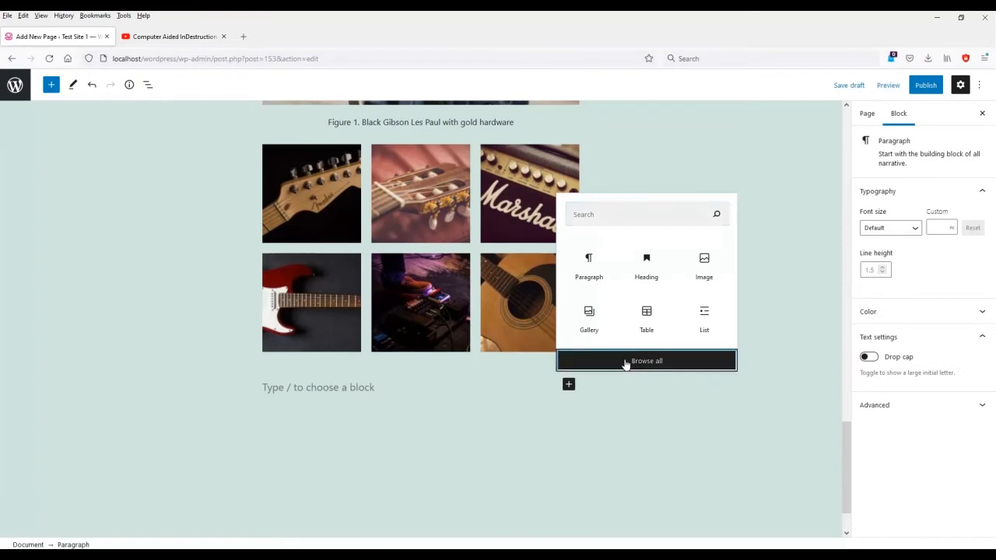
left_click(627, 360)
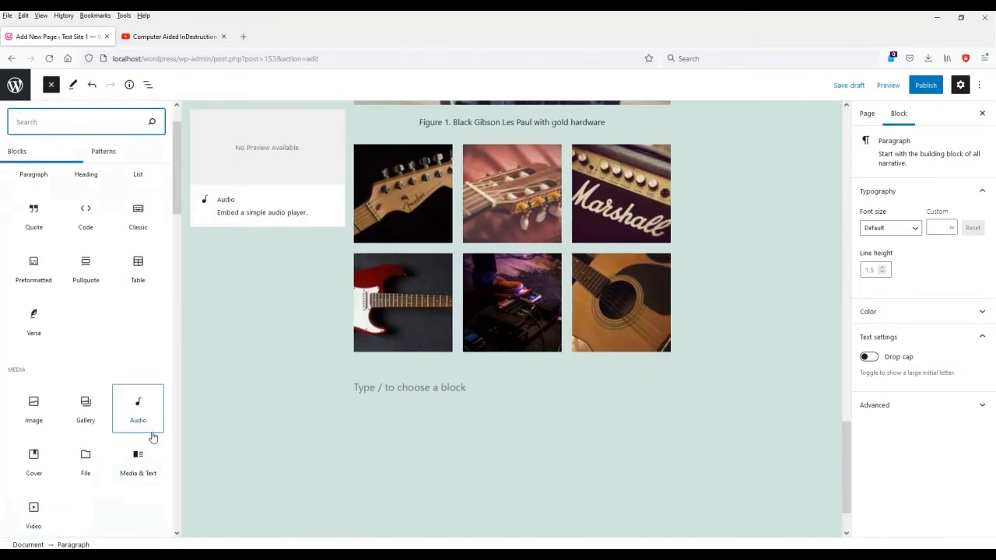
scroll(69, 507, "down", 2)
left_click(33, 463)
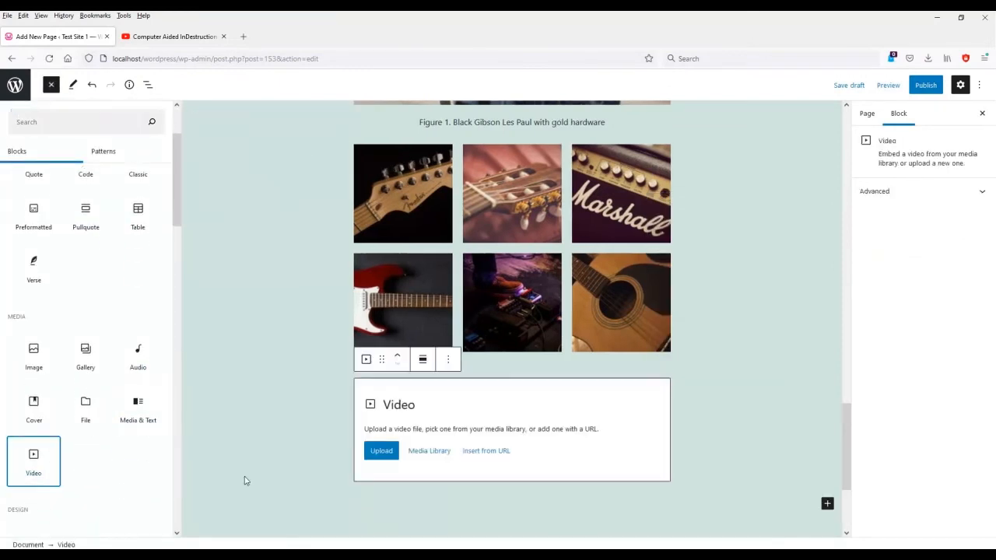
left_click(467, 467)
left_click(412, 460)
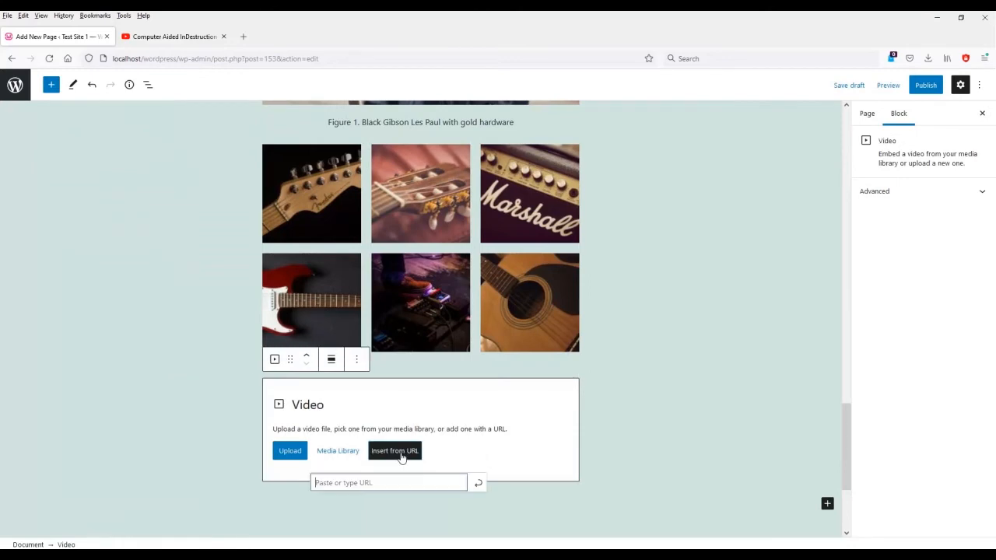
Copy the WampServer 101 YouTube video's link and return to the editor.
key("ctrl+Tab")
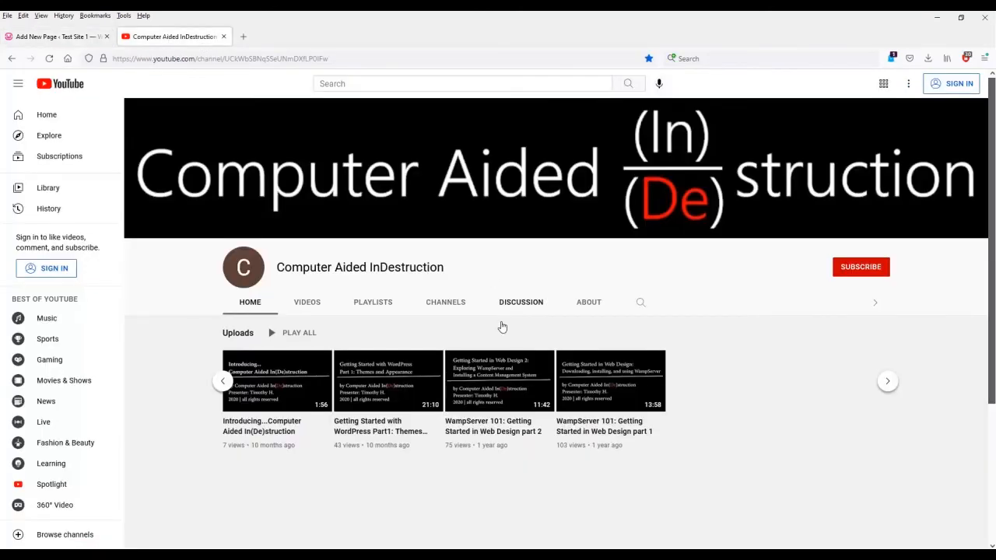
right_click(605, 434)
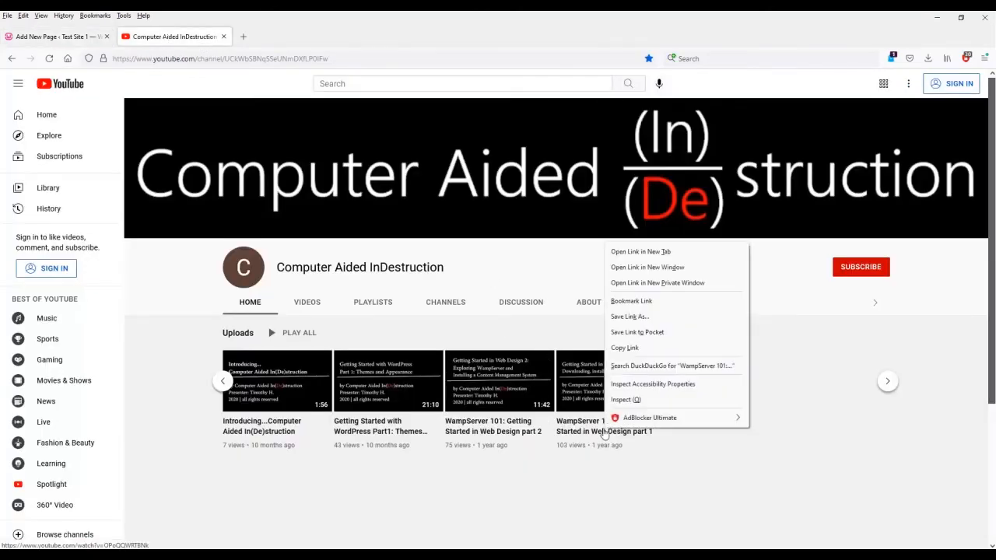
left_click(674, 351)
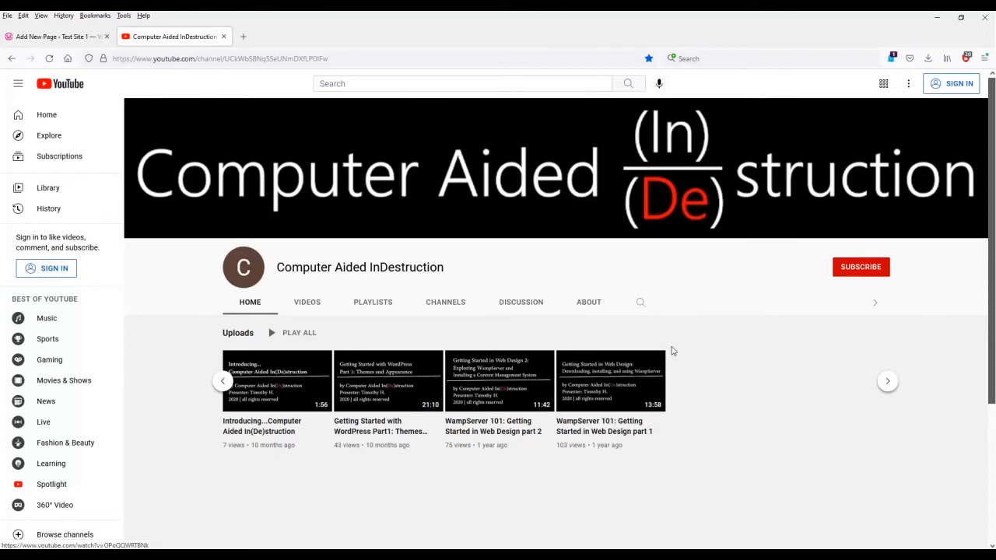
left_click(58, 36)
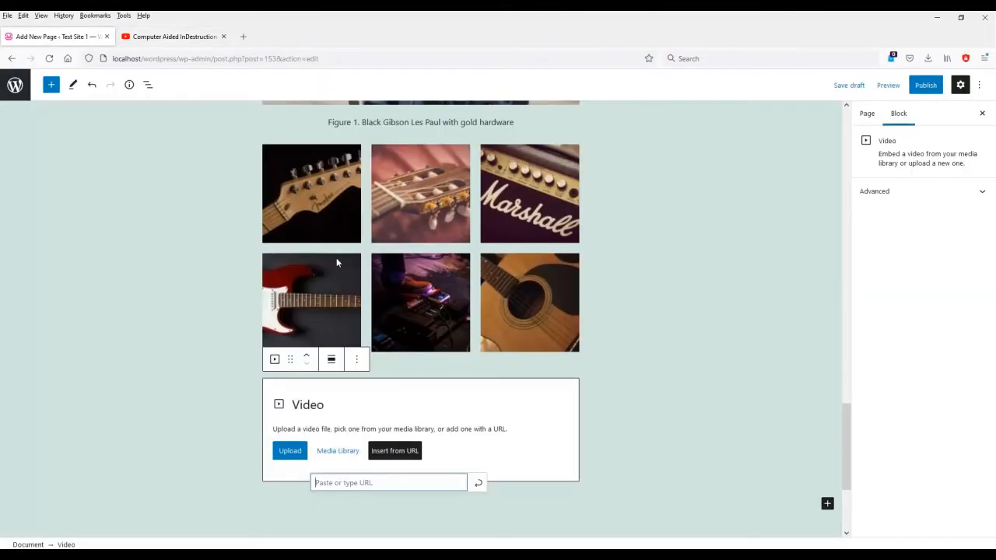
Paste the WampServer 101 YouTube link into the Video block and embed it.
right_click(374, 484)
left_click(441, 352)
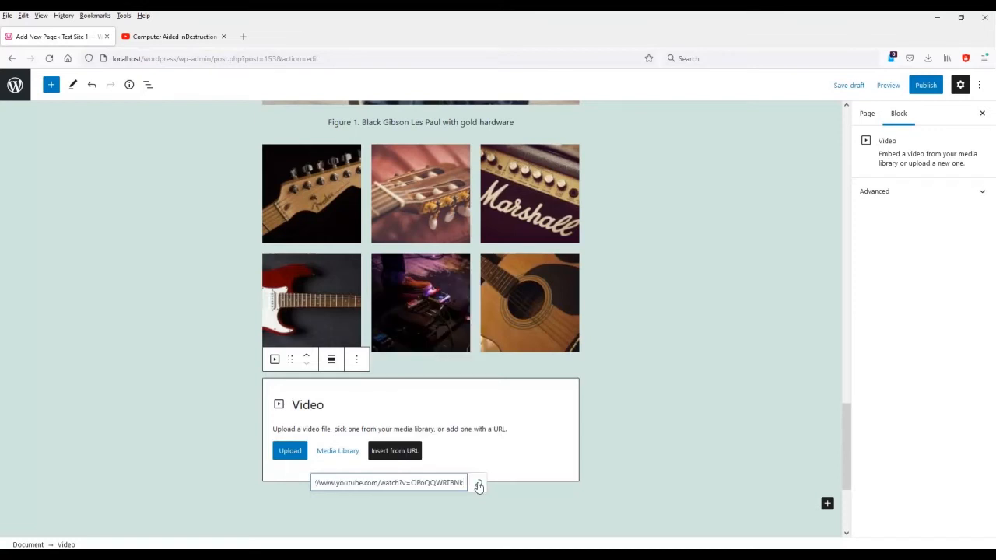
left_click(479, 484)
Add another Video block below the embed and upload the v6clouds_00000 clip into it.
scroll(589, 489, "down", 2)
left_click(591, 433)
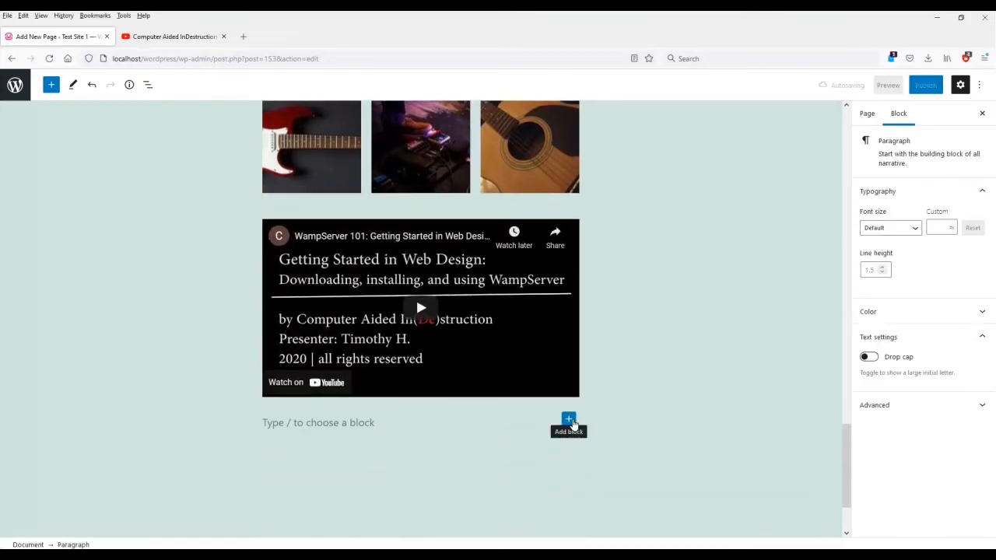
left_click(569, 421)
left_click(636, 398)
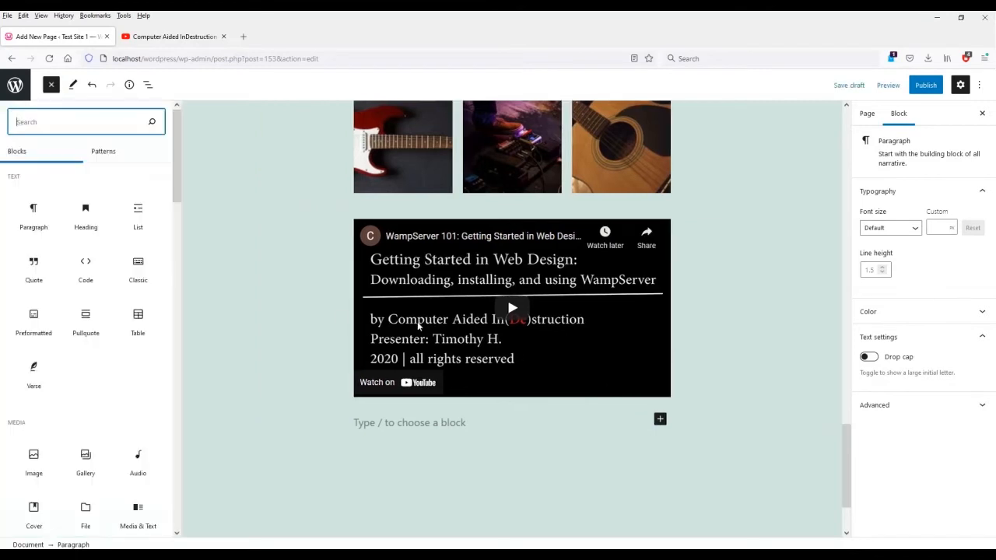
scroll(95, 387, "down", 1)
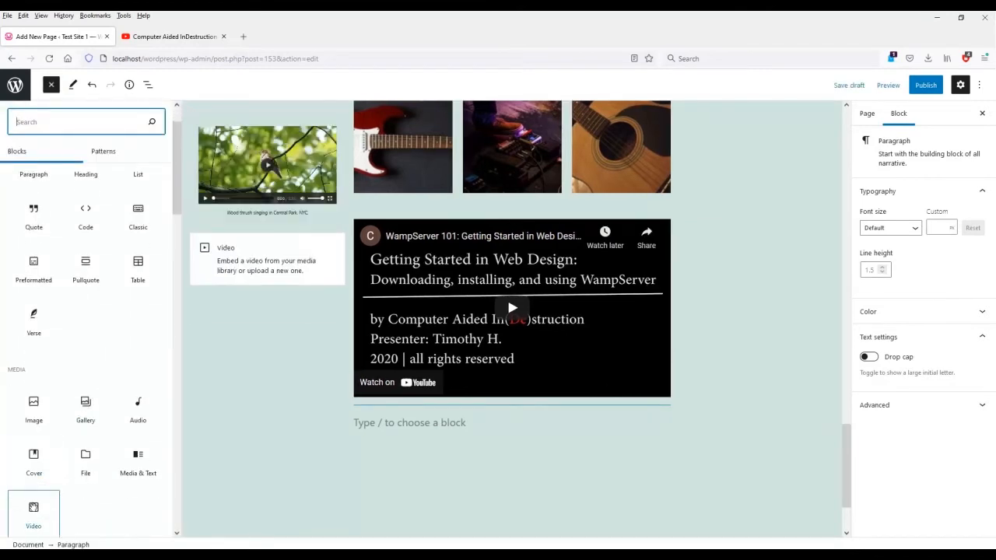
left_click(31, 510)
left_click(391, 486)
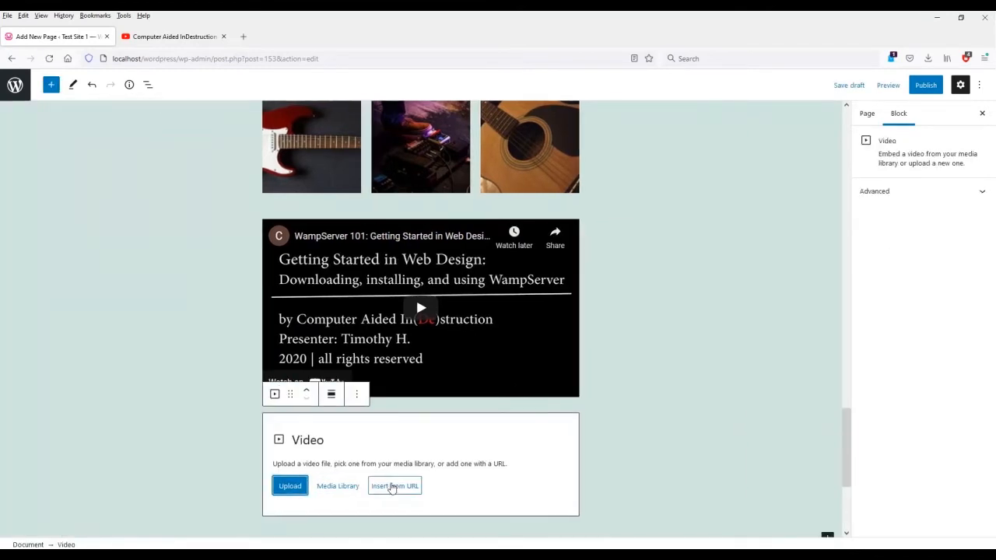
left_click(299, 488)
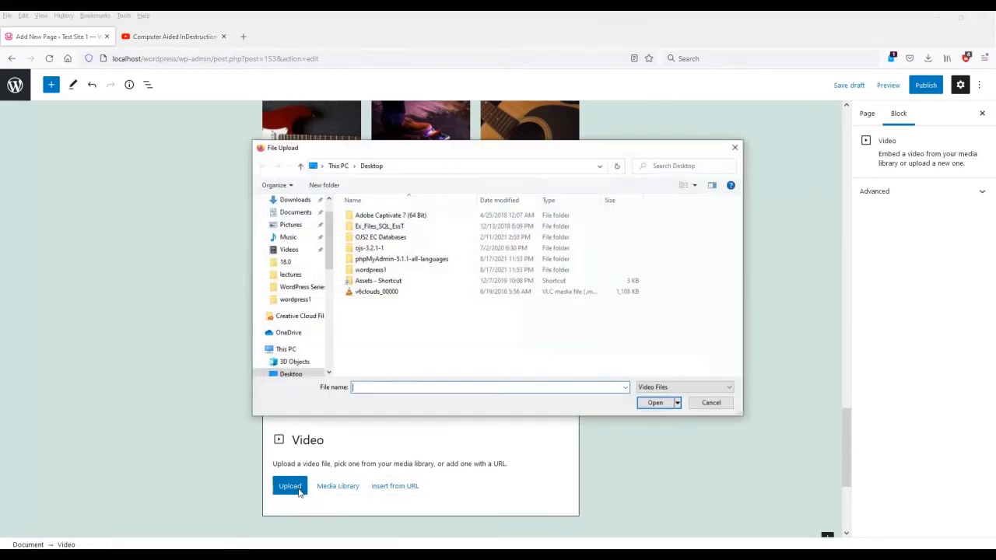
left_click(389, 294)
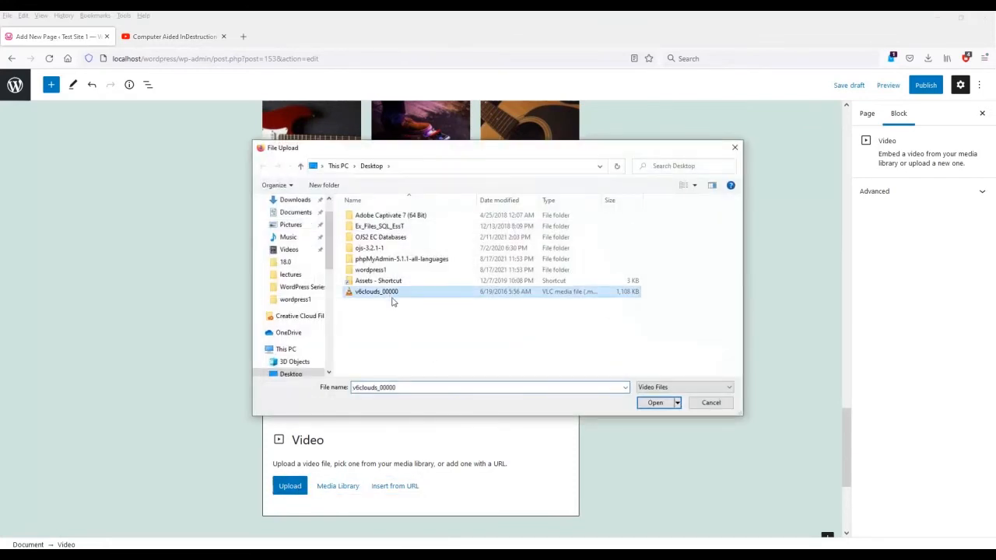
left_click(662, 406)
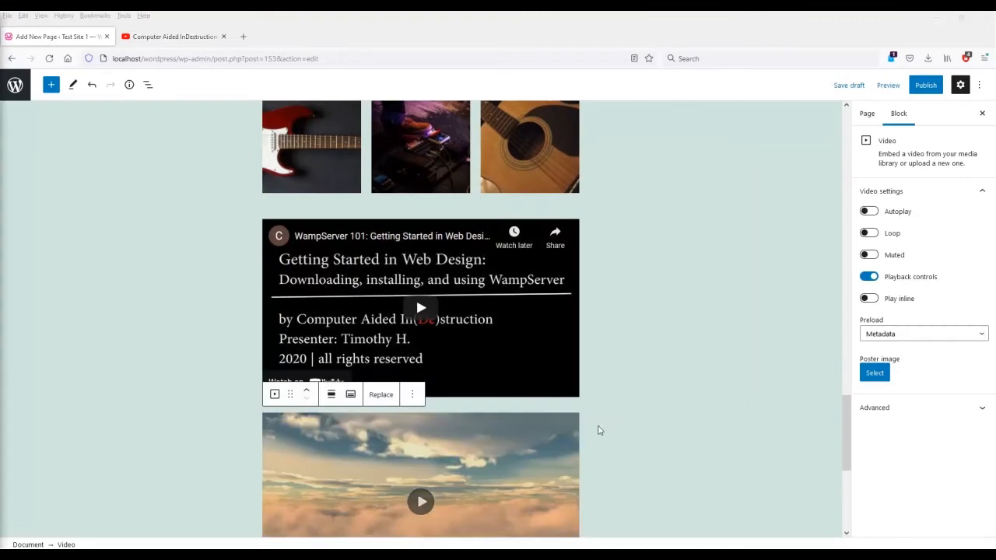
left_click(668, 438)
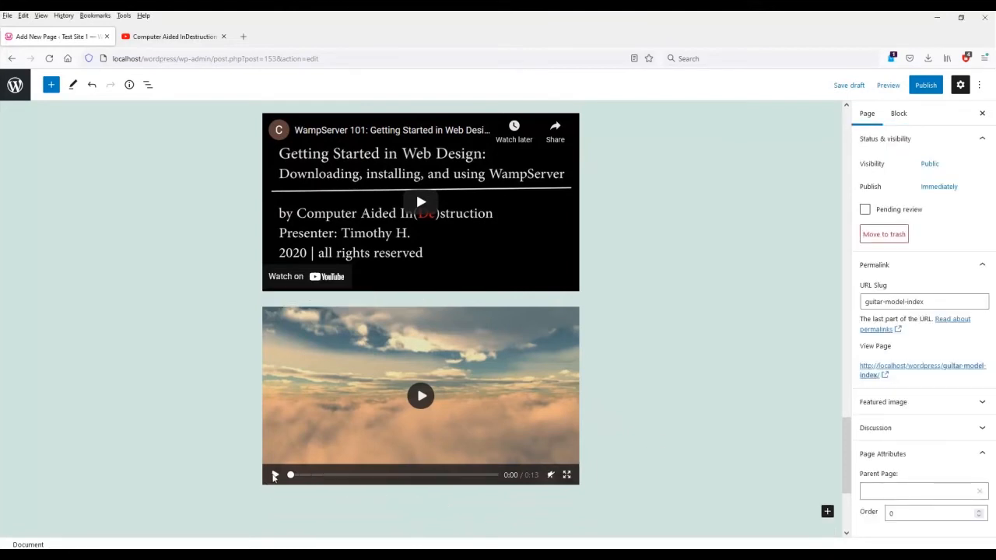
left_click(274, 476)
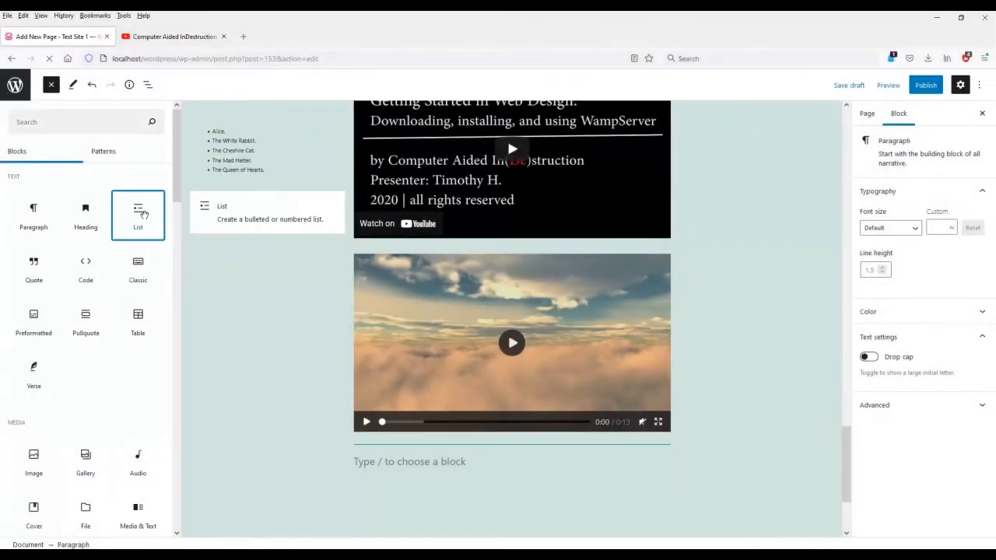
Add a list: Gibson, Fender, Squire, Gretsch, Danelectro, Ibanez, Rickenbacker, plus Stratocaster, Telecaster, Jazzmaster, Jaguar after Fender.
left_click(141, 213)
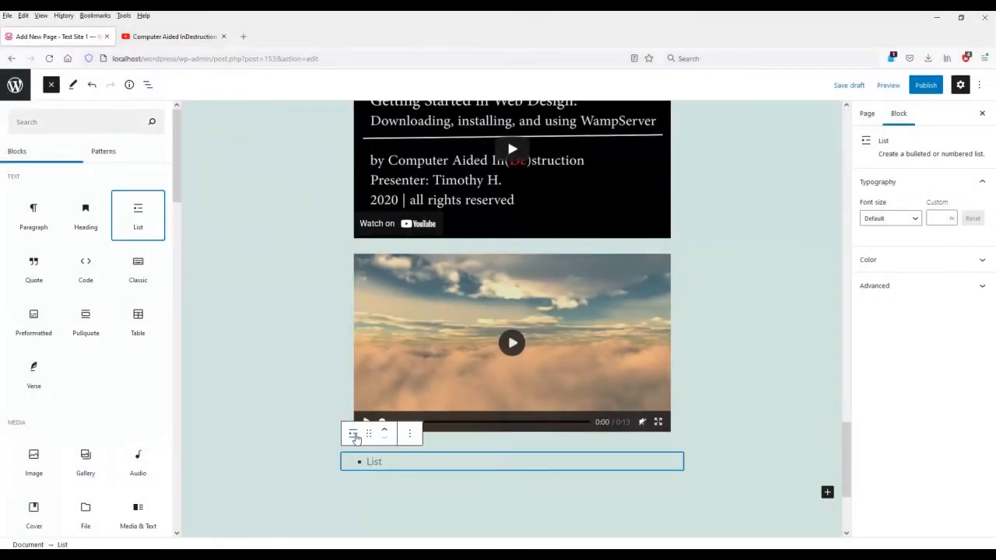
left_click(355, 438)
left_click(263, 437)
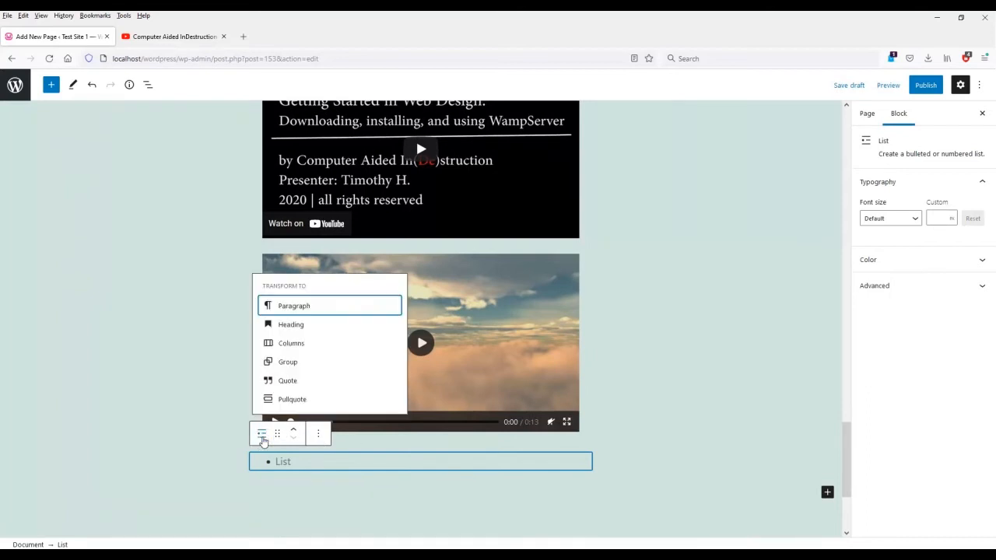
left_click(376, 470)
type("Gibson")
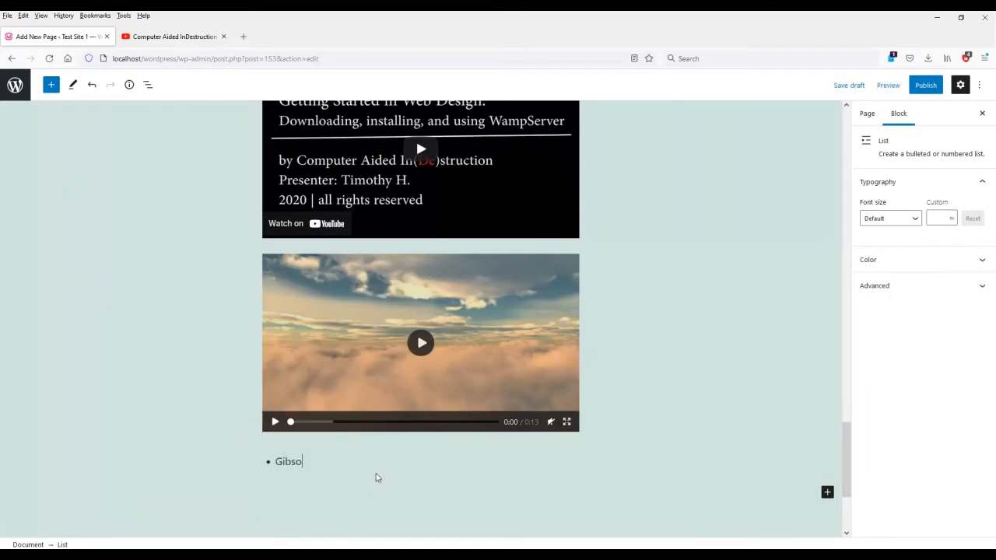
key("Return")
type("Fender")
key("Return")
type("Squire Gretsch Danelectro Ibanez Rickenbacker")
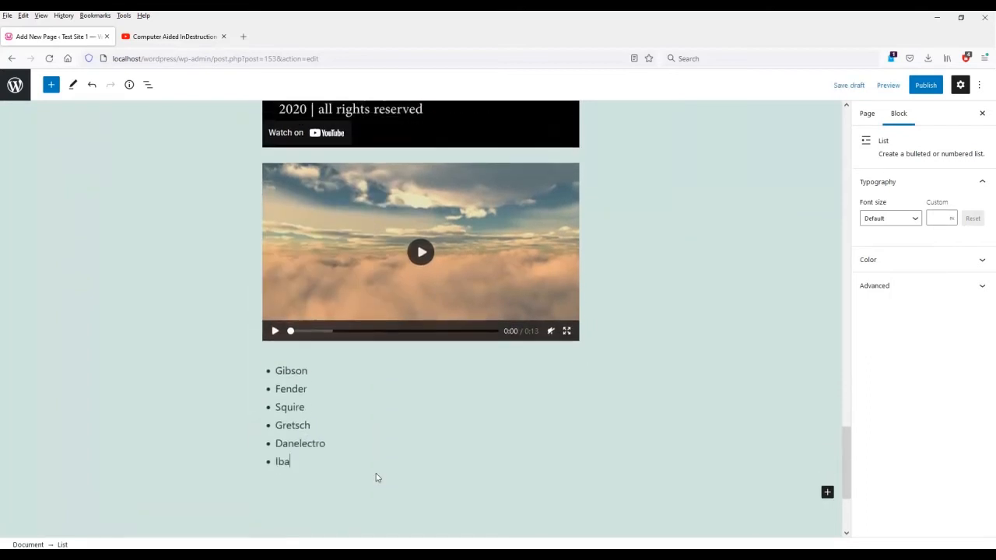
key("Up")
key("Up")
key("Up")
key("Up")
key("Up")
key("Return")
type("Stratocaster Telecaster Jazzmaster Jaguar")
Nest the four Fender models under Fender and number both list levels.
left_click_drag(276, 316, 306, 370)
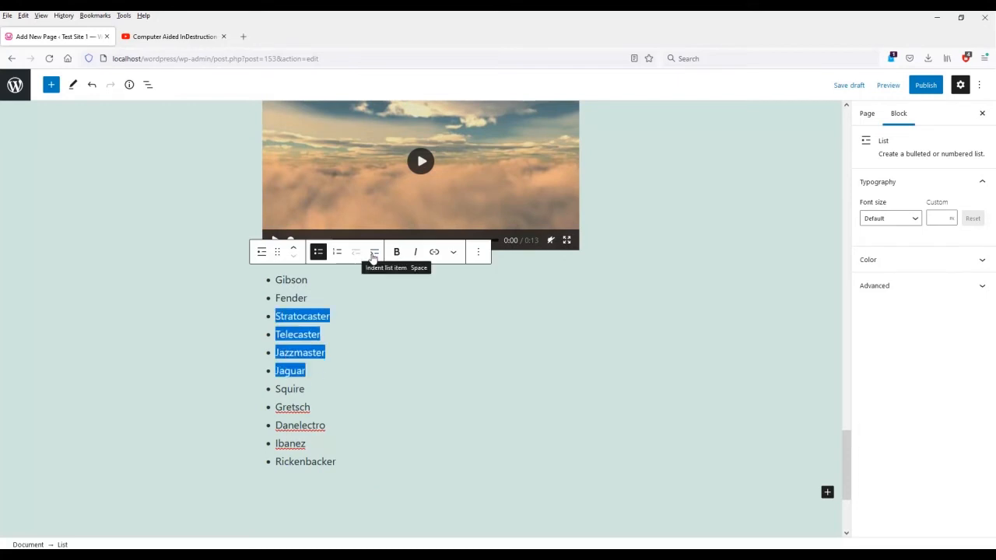
left_click(373, 254)
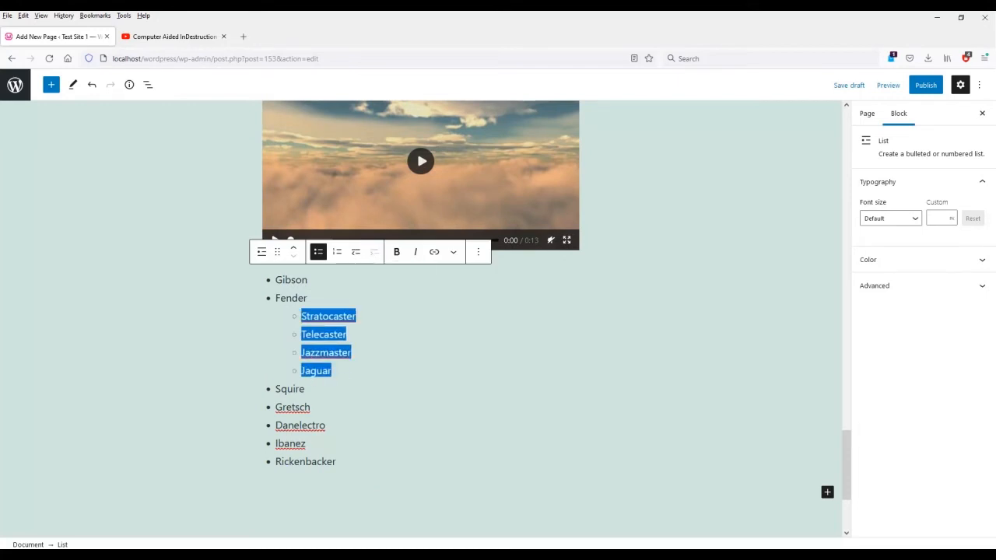
left_click(373, 335)
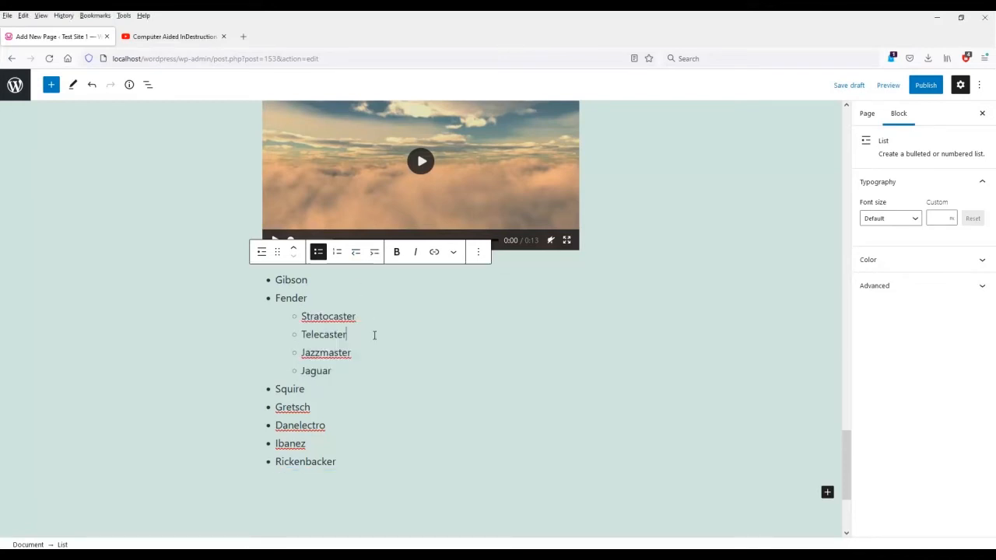
left_click_drag(273, 281, 355, 454)
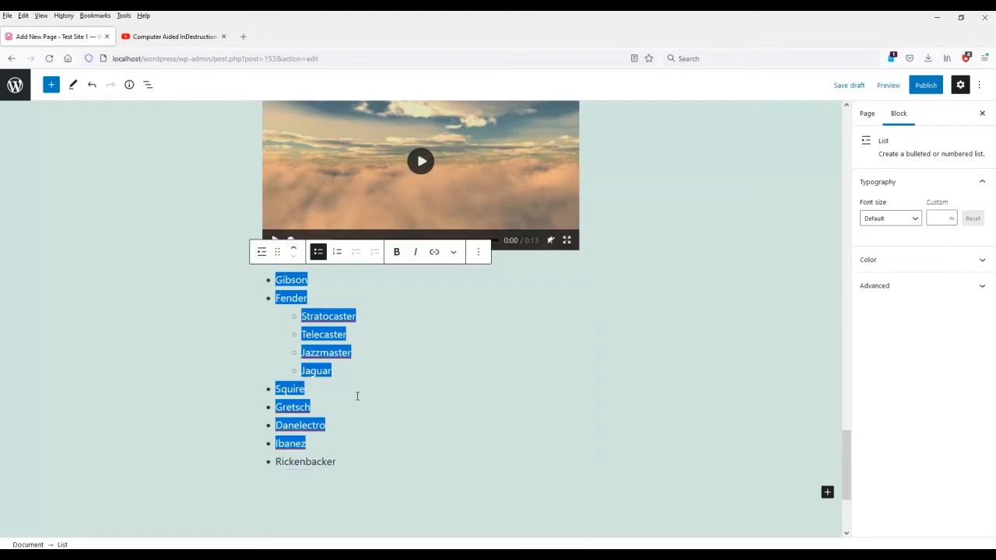
left_click(337, 252)
left_click(332, 331)
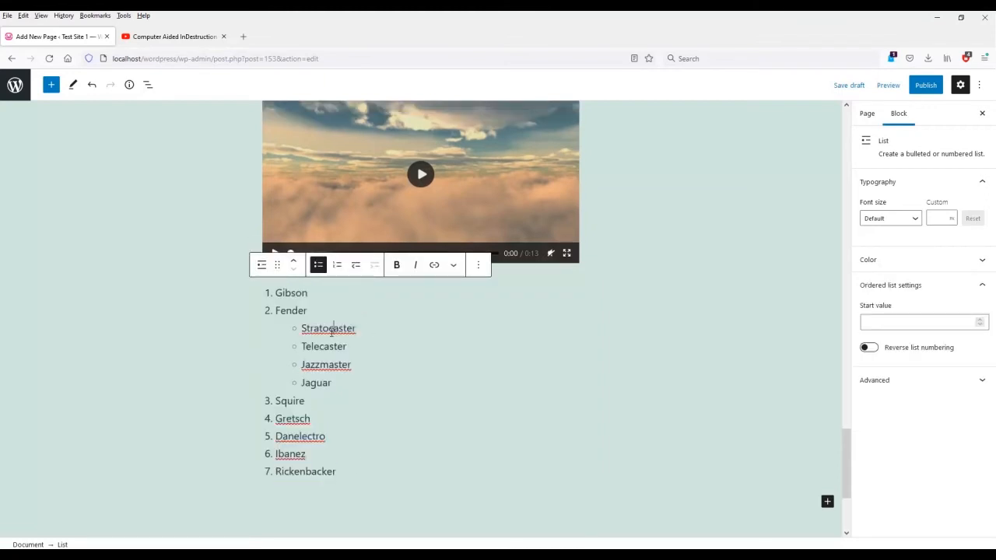
left_click_drag(303, 328, 349, 387)
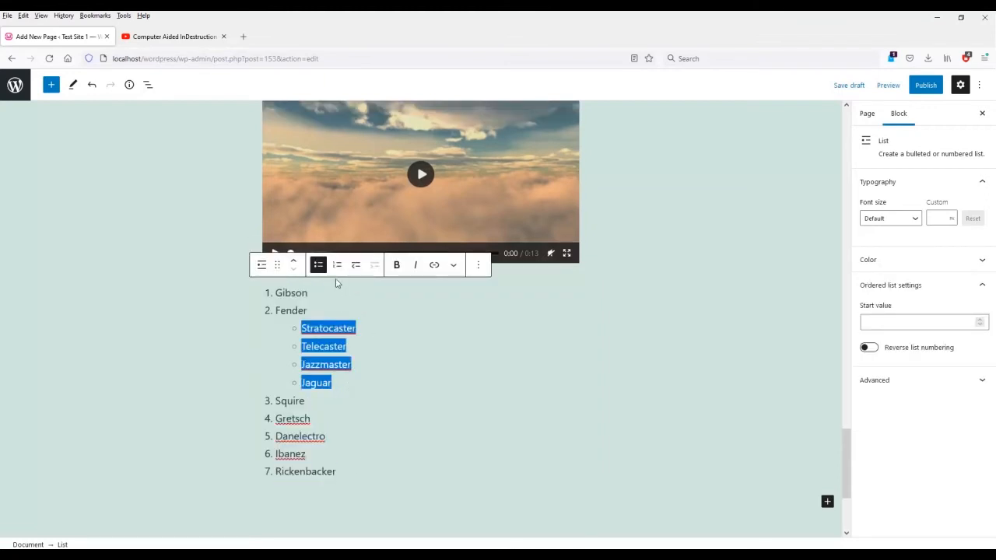
left_click(337, 265)
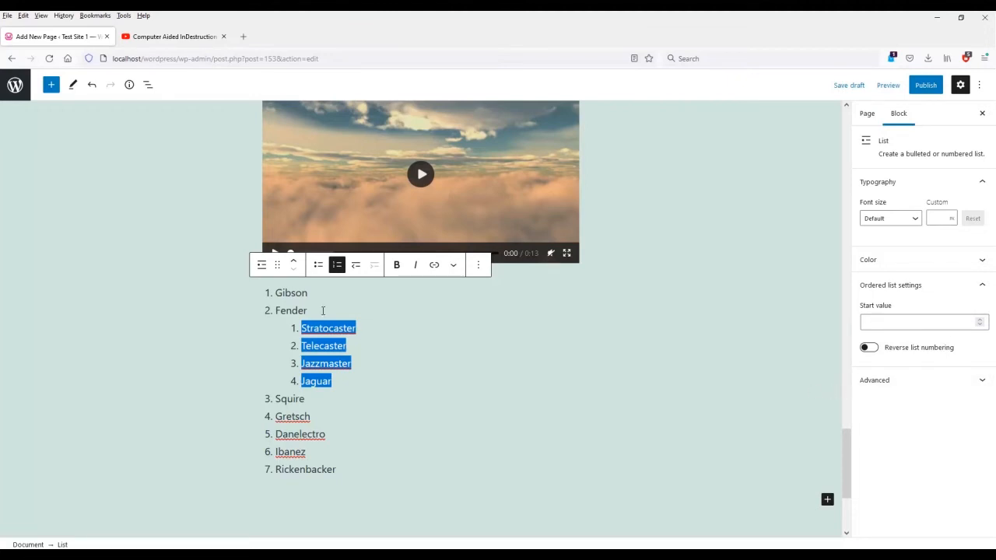
Make the Fender sub-list bulleted, trying a start value of 5 before clearing it.
left_click(318, 266)
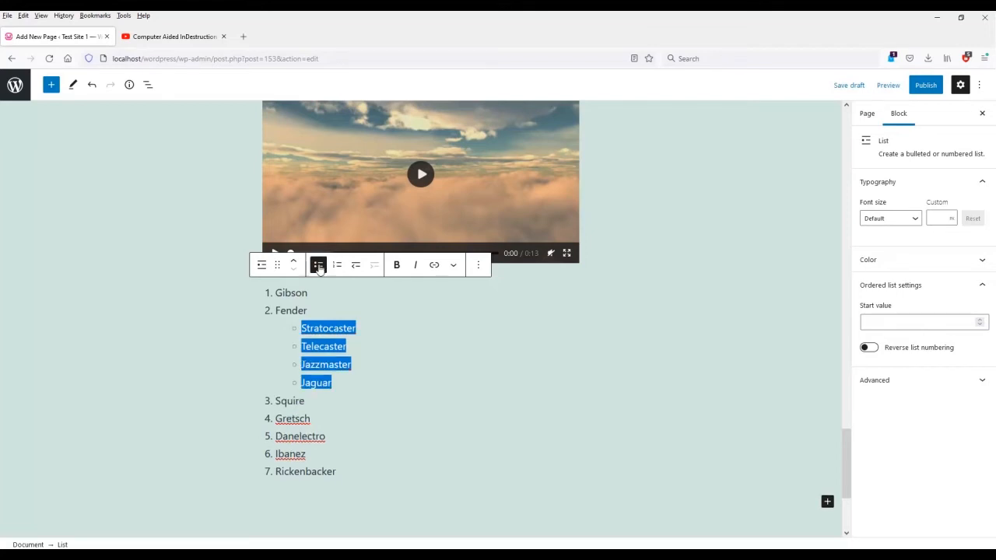
left_click(337, 414)
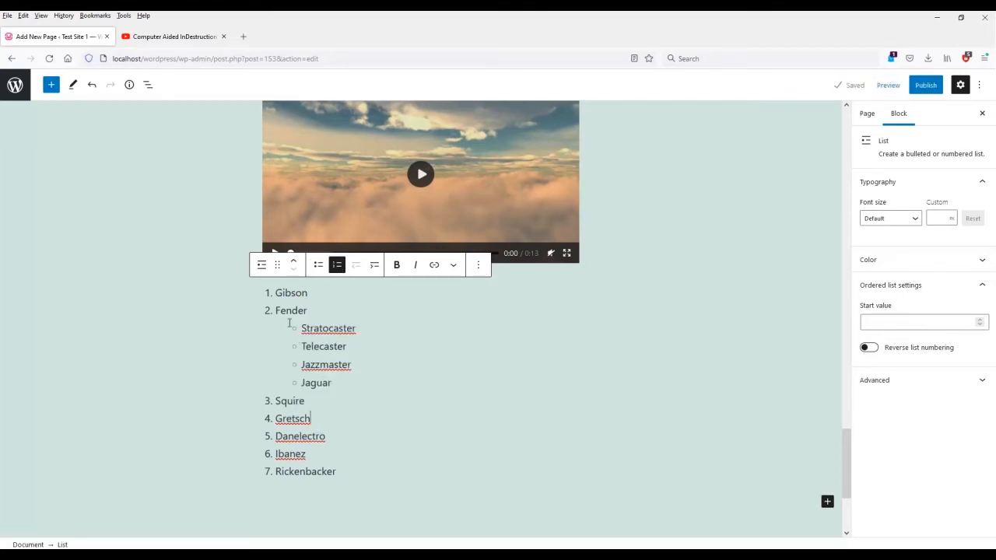
left_click(927, 324)
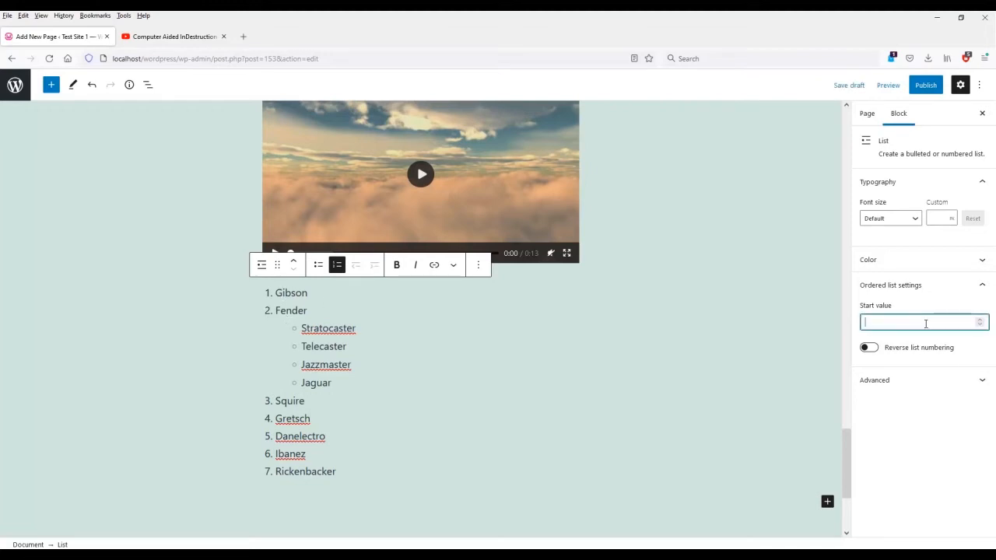
type("5")
key("BackSpace")
Add a line break inside the Gibson item and open the full block library.
left_click(330, 300)
key("shift+Return")
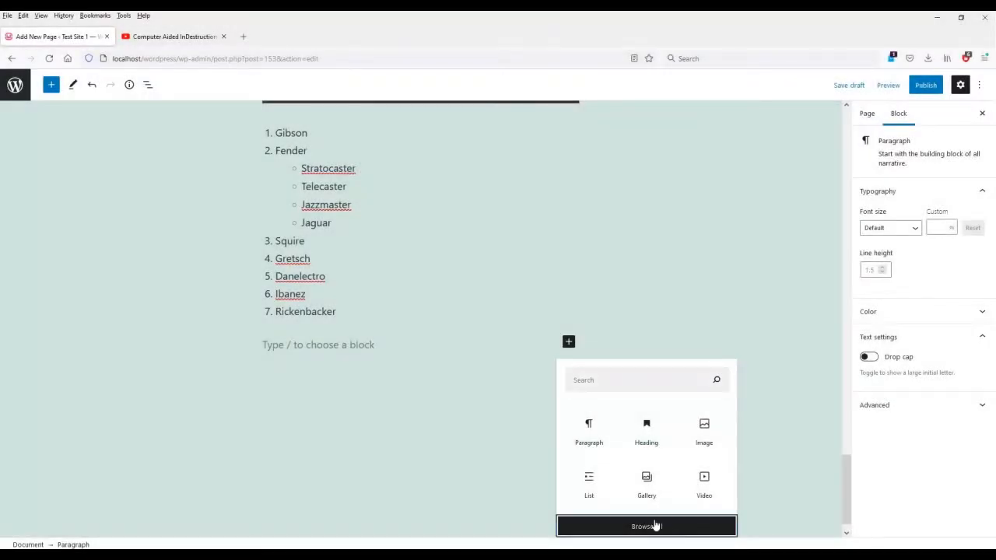
left_click(656, 527)
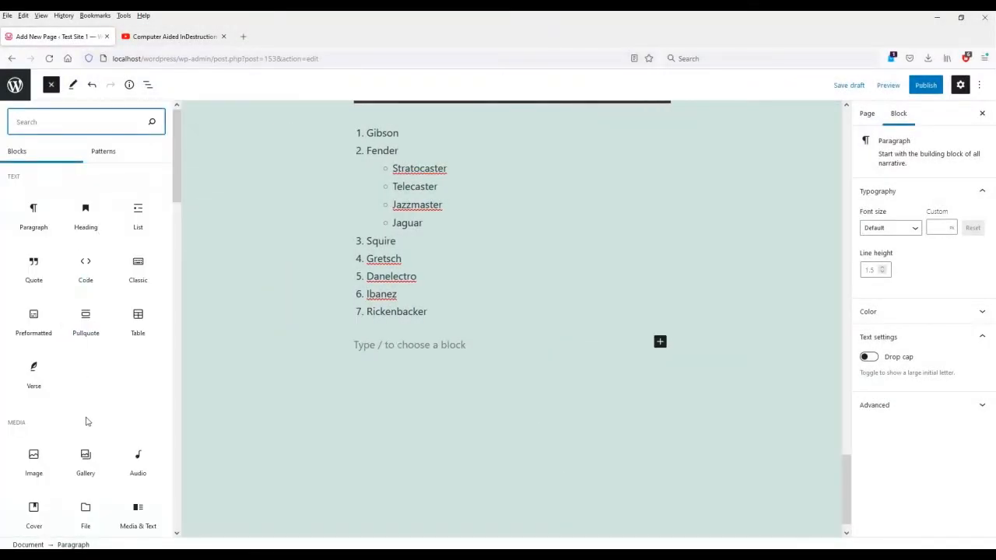
Insert a Table block with 4 columns and 3 rows.
left_click(138, 320)
left_click(391, 418)
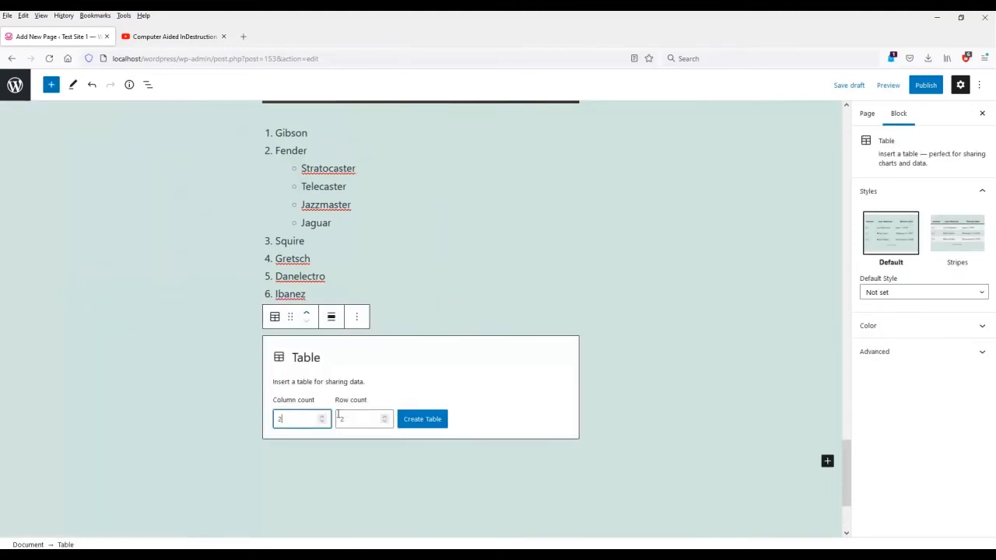
type("4")
double_click(353, 418)
type("3")
left_click(427, 420)
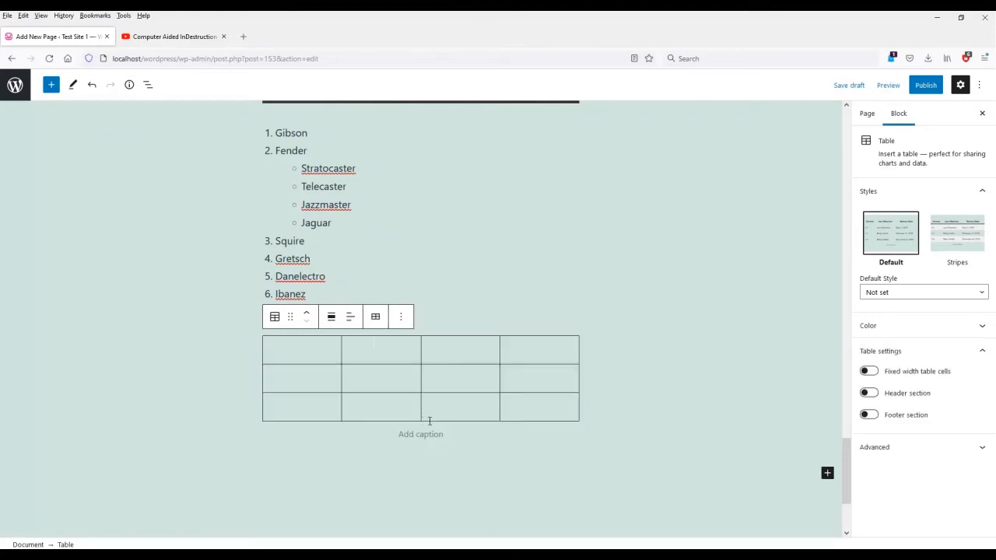
Turn on the table's header section.
left_click(318, 350)
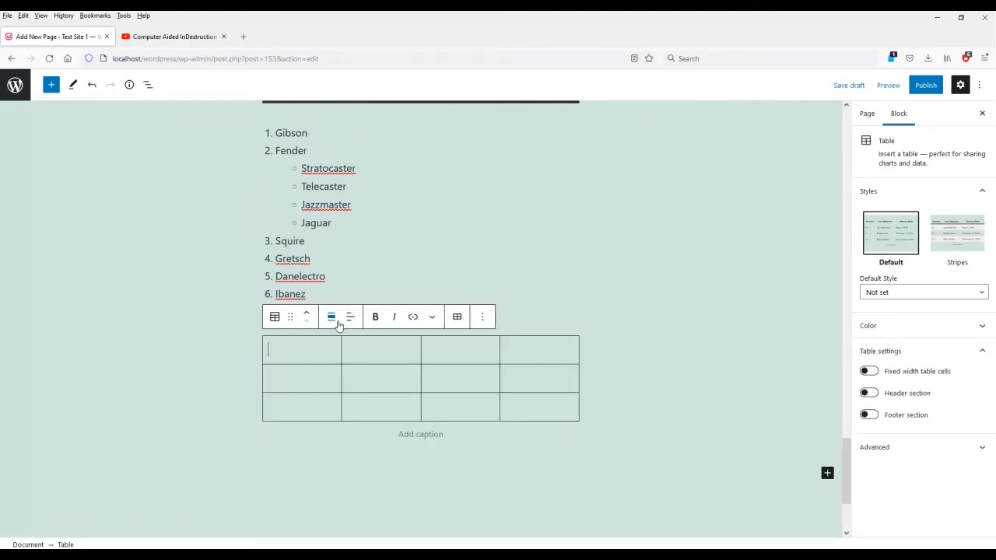
left_click(457, 317)
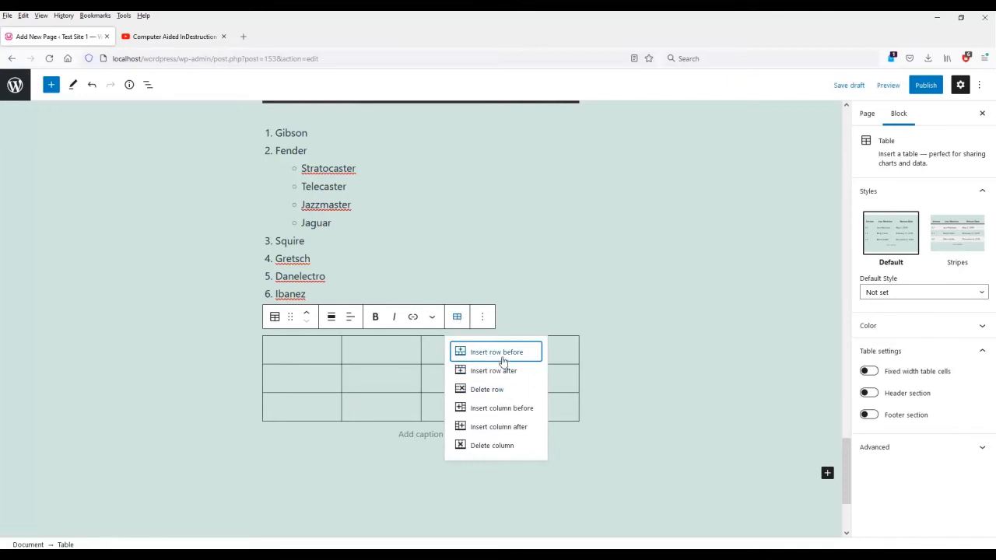
left_click(642, 413)
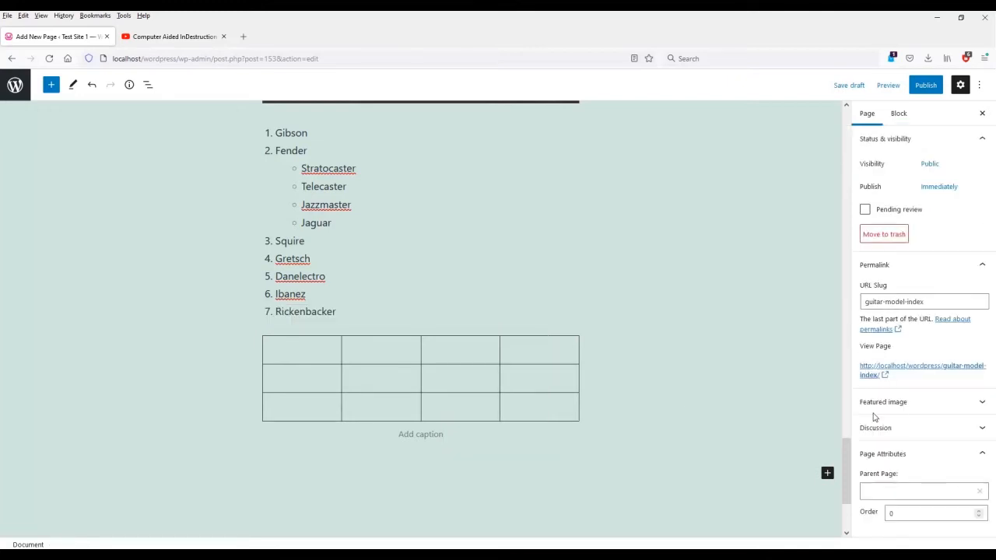
left_click(393, 344)
left_click(915, 396)
Label the header cells Guitar, Bass, Drums and Vocals.
left_click(924, 374)
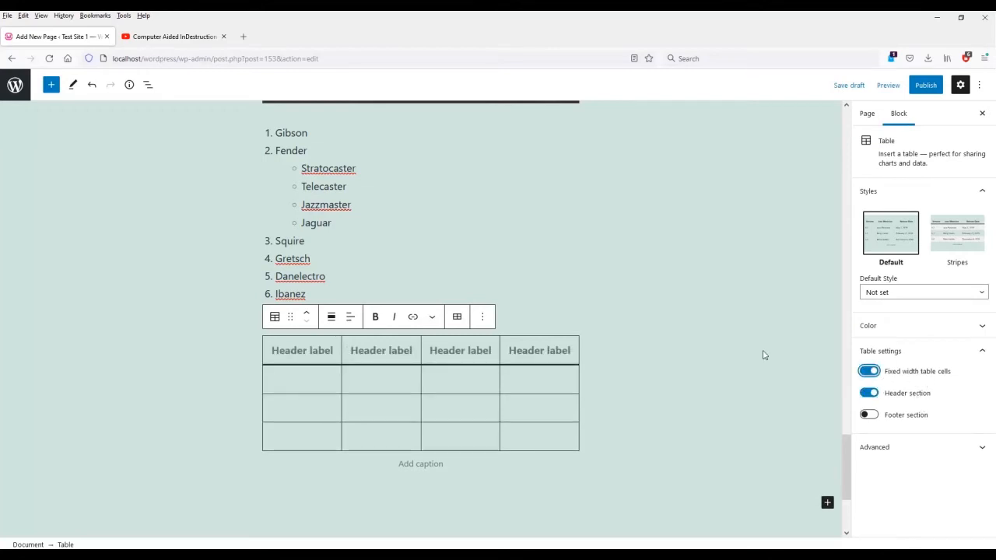
left_click(308, 349)
type("Guitar")
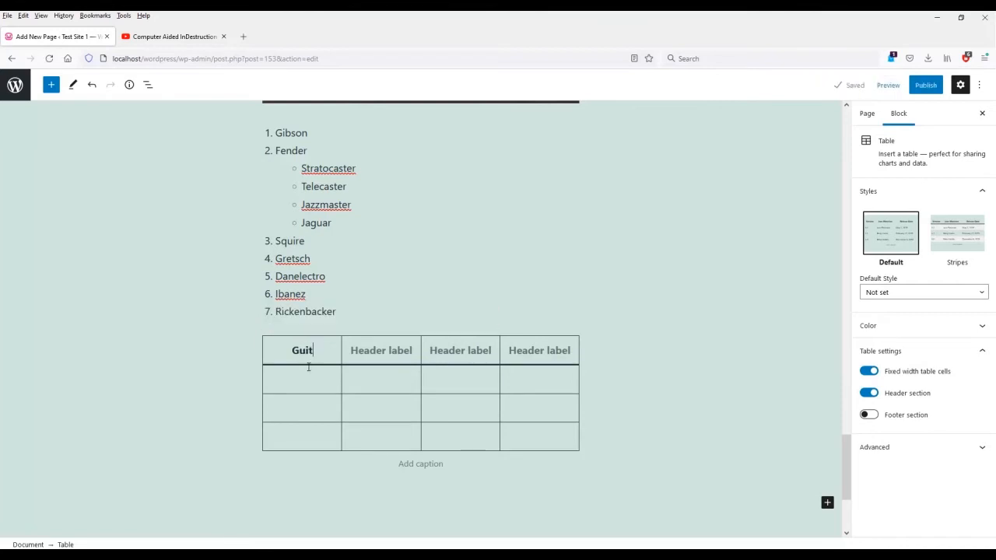
left_click(908, 378)
left_click(361, 358)
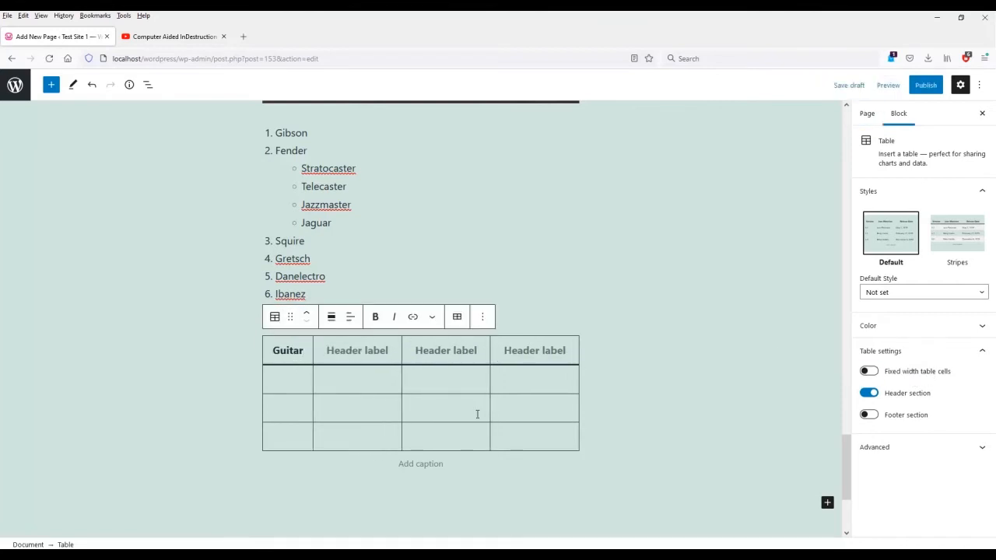
type("Bass")
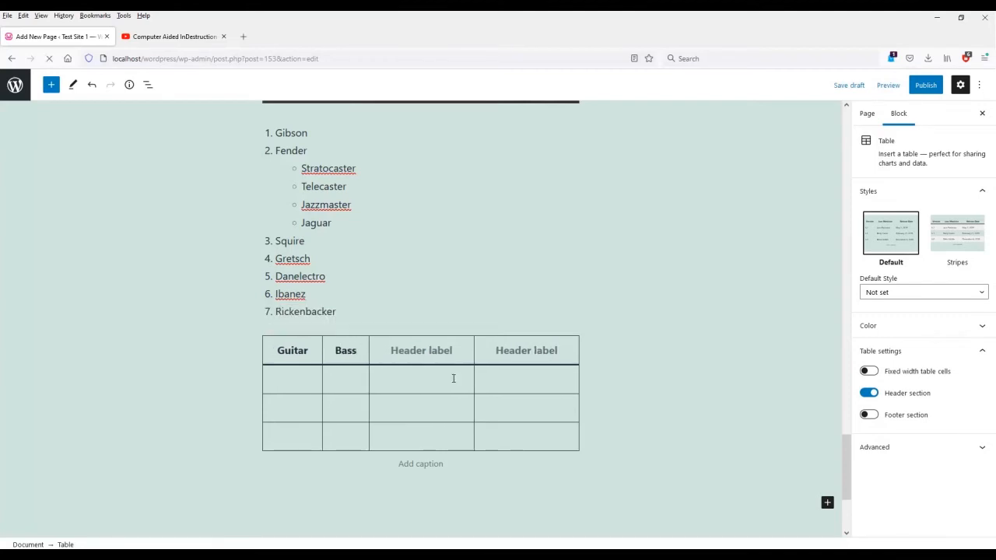
left_click(434, 357)
type("Drum")
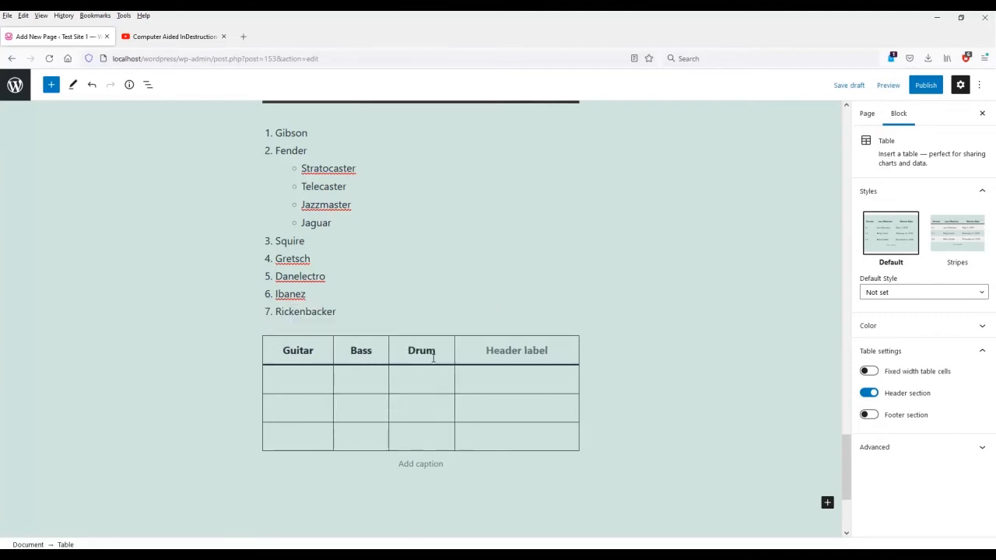
type("sVocals")
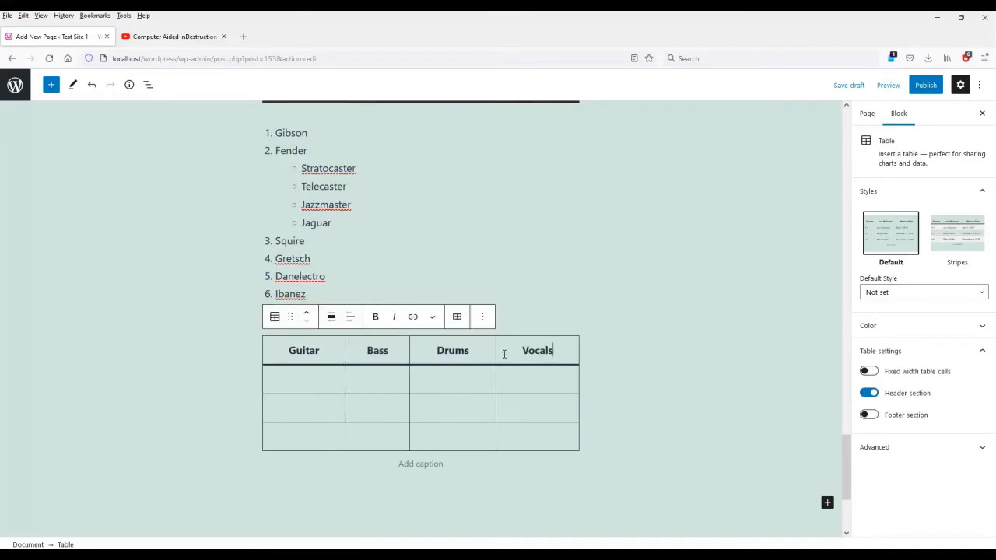
Turn fixed-width cells back on and keep the Default style after trying Stripes.
left_click(868, 371)
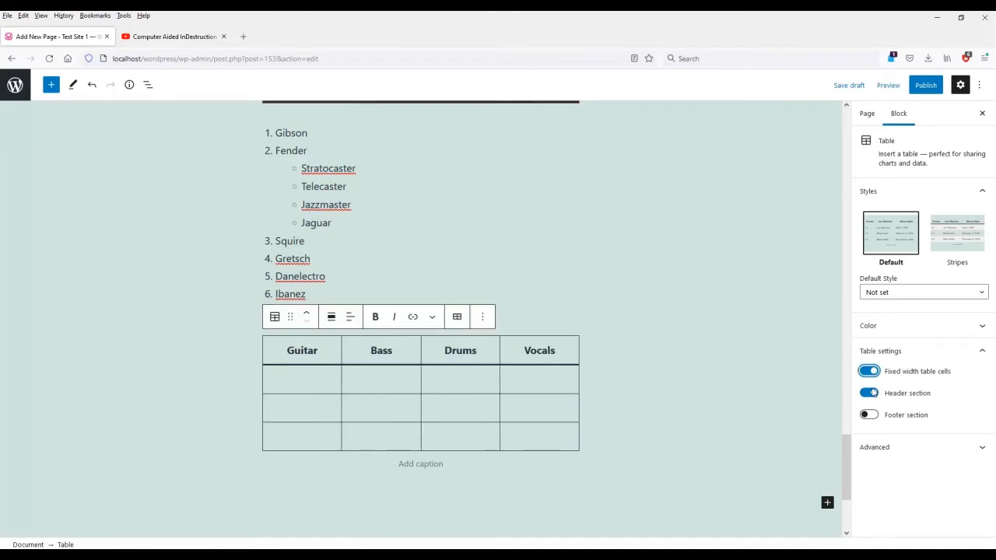
left_click(959, 242)
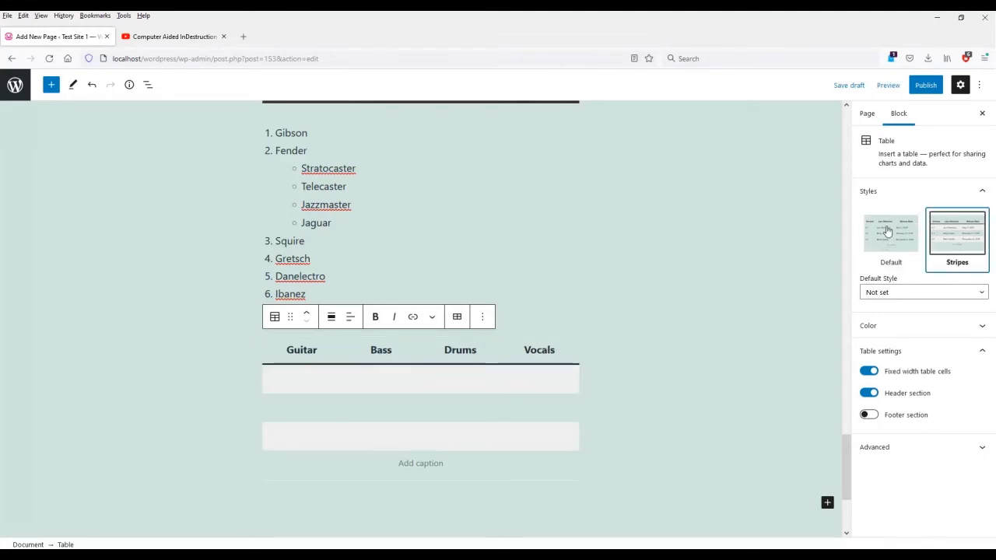
left_click(888, 233)
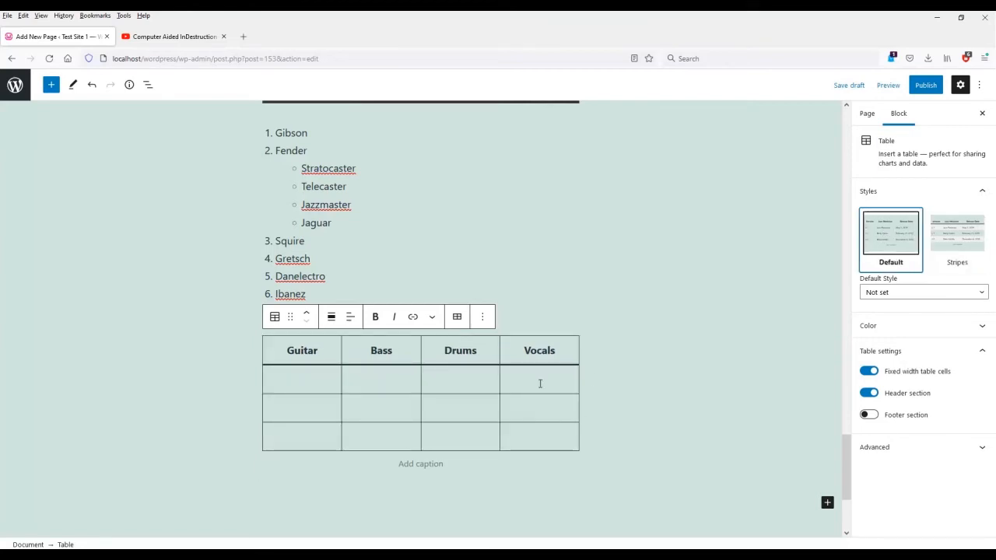
left_click(480, 318)
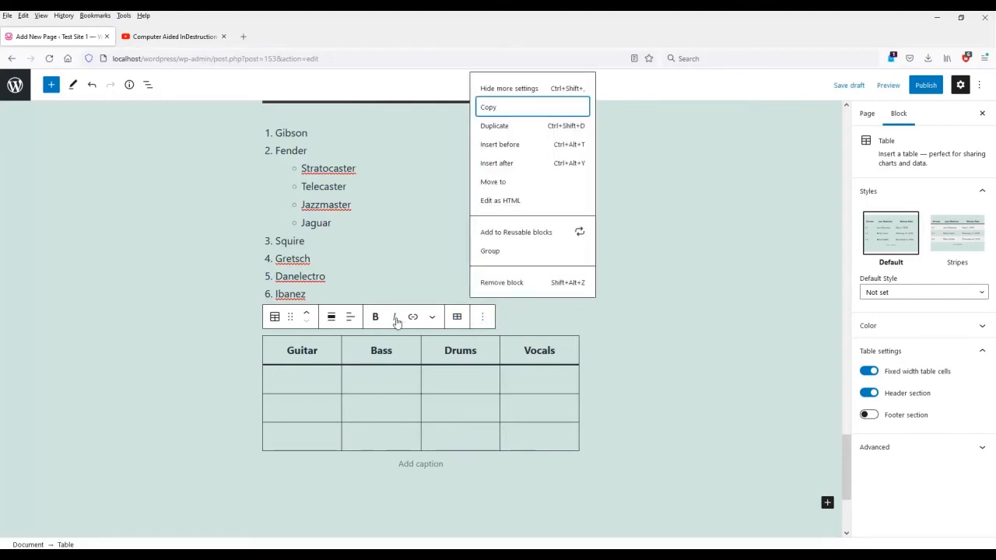
View the table block as raw HTML.
left_click(432, 316)
left_click(432, 317)
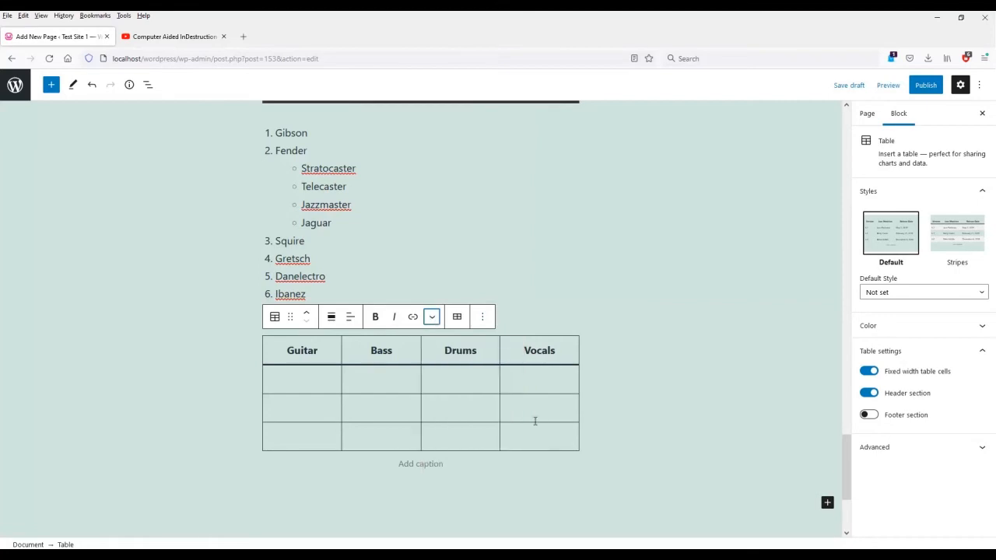
left_click(484, 316)
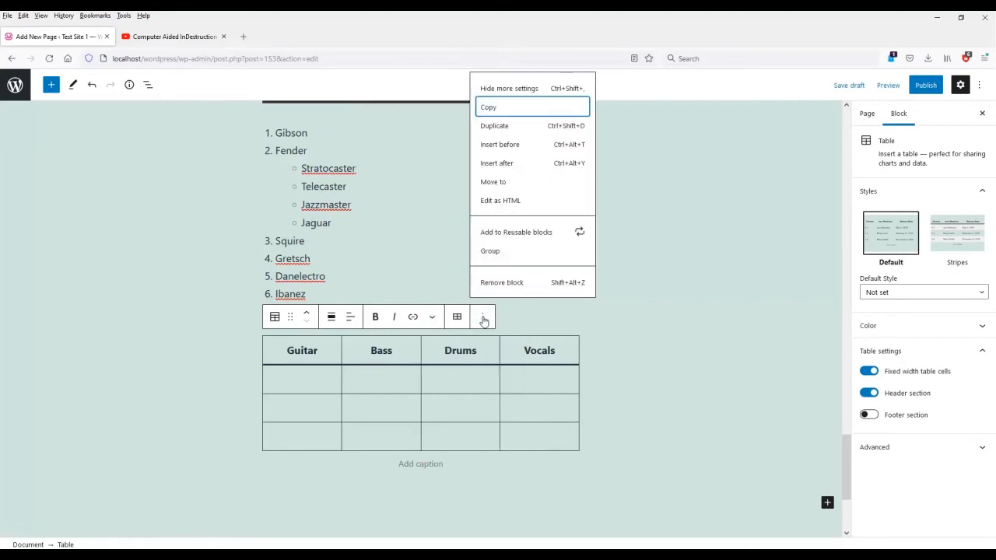
left_click(540, 200)
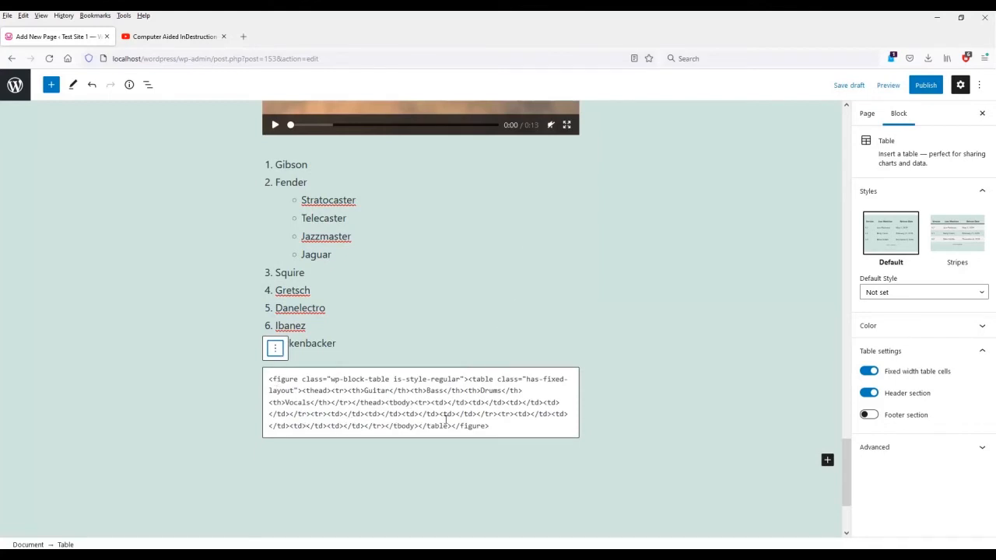
left_click(648, 372)
left_click(491, 379)
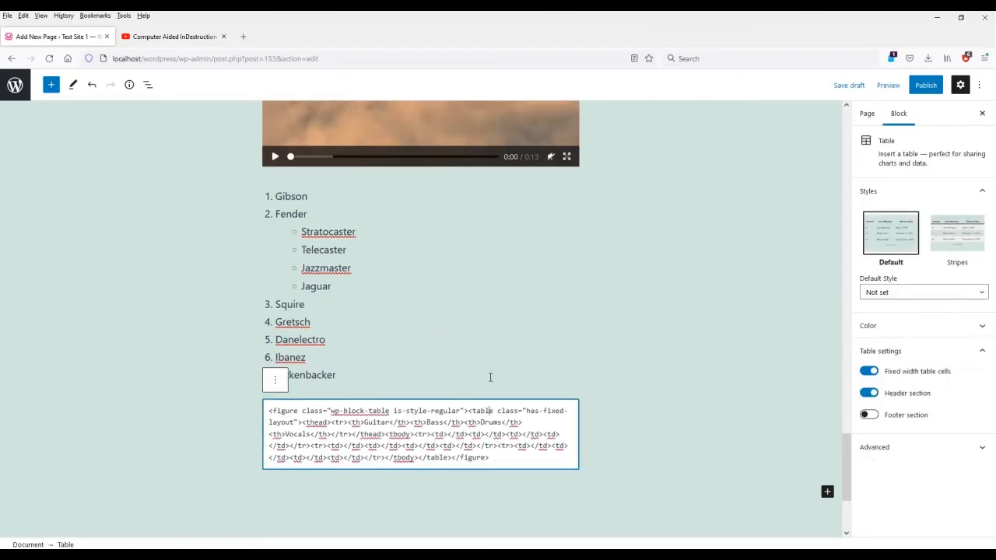
Switch the table back to visual editing and start an empty block below it.
left_click(273, 381)
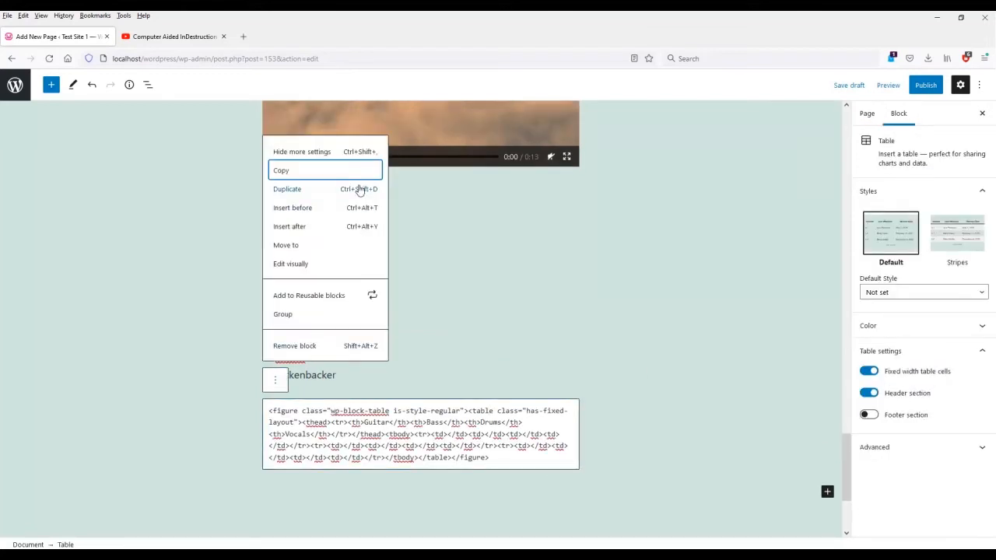
left_click(291, 265)
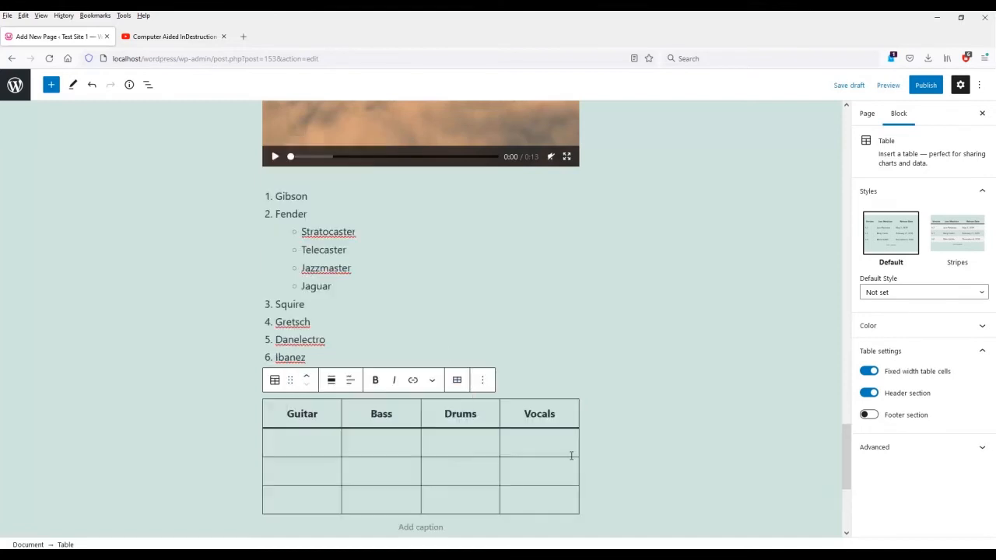
left_click(628, 458)
scroll(458, 462, "down", 2)
left_click(382, 406)
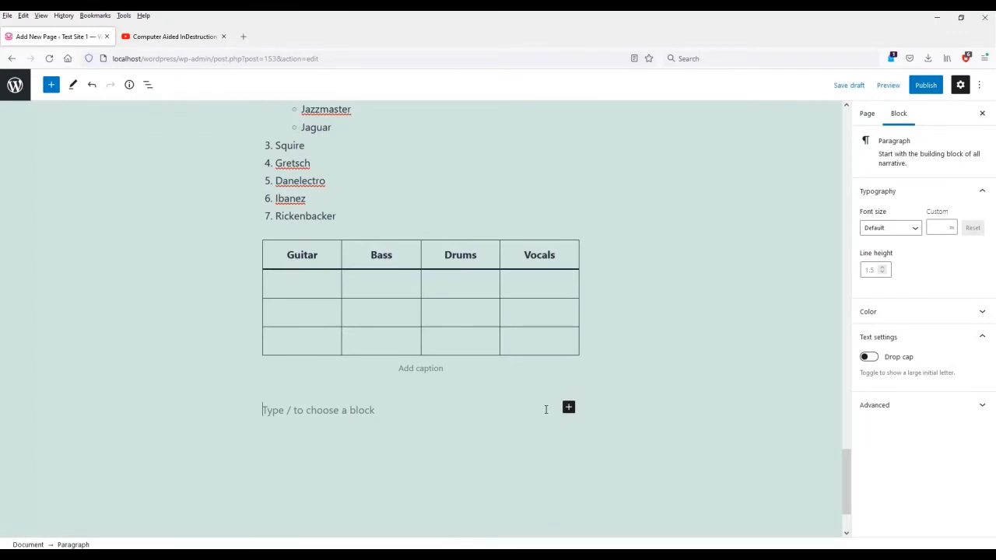
Add a 30/70 two-column Columns block below the table.
left_click(568, 407)
left_click(598, 385)
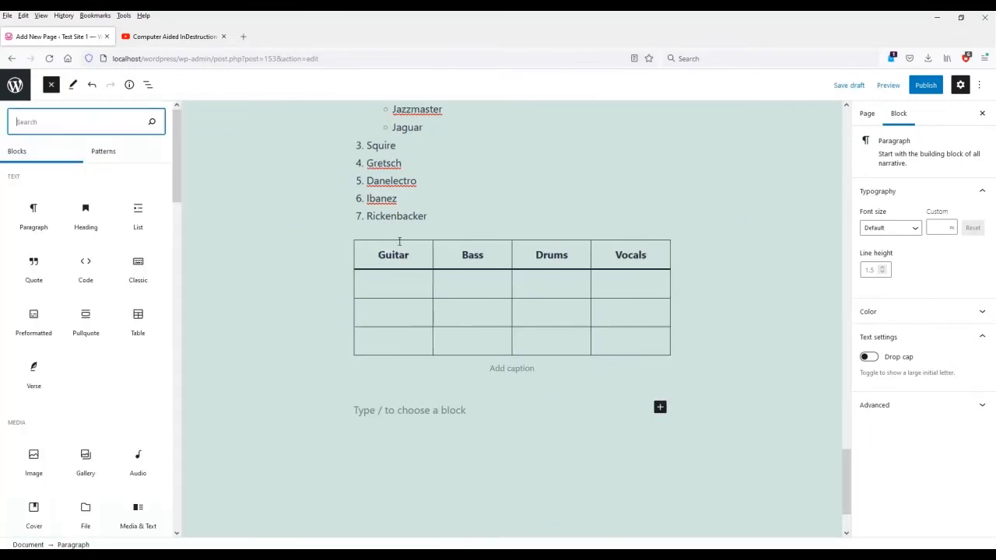
scroll(79, 385, "down", 2)
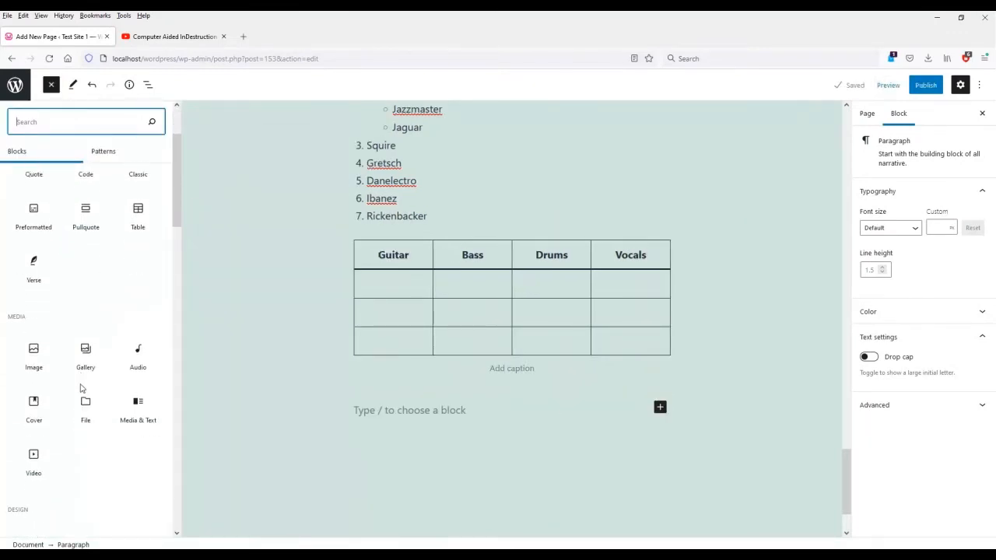
scroll(80, 389, "down", 2)
left_click(95, 382)
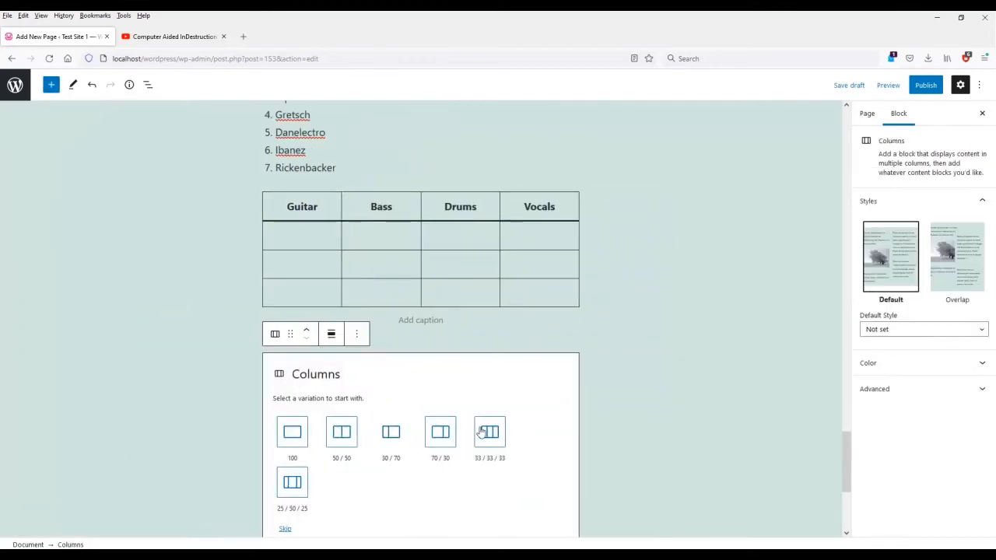
left_click(392, 432)
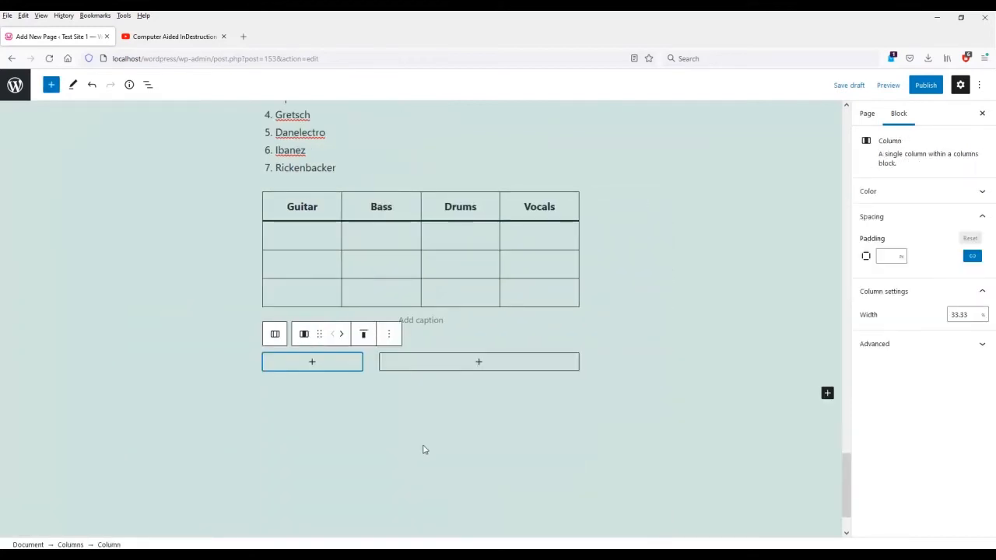
Upload the palm-sunset photo as an Image in the left column.
left_click(311, 361)
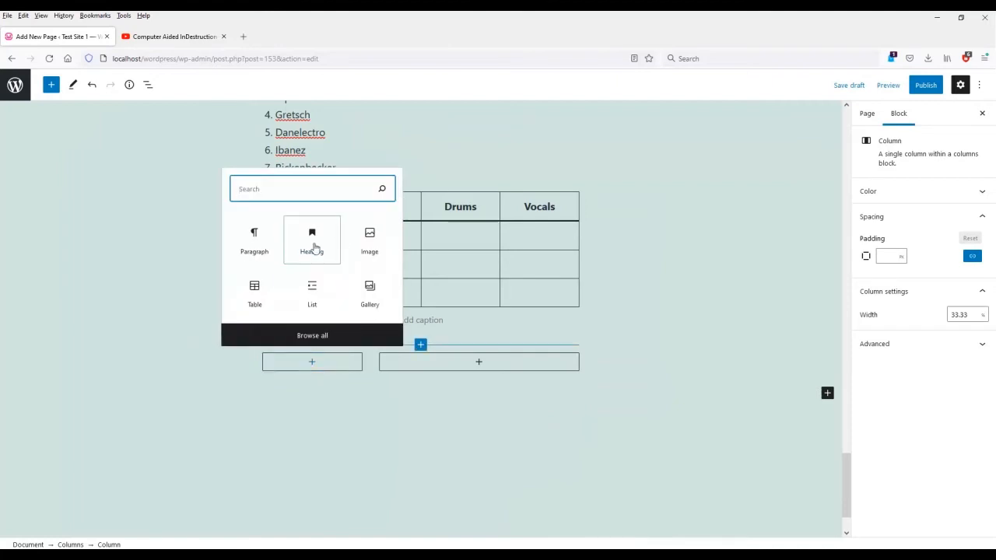
left_click(369, 236)
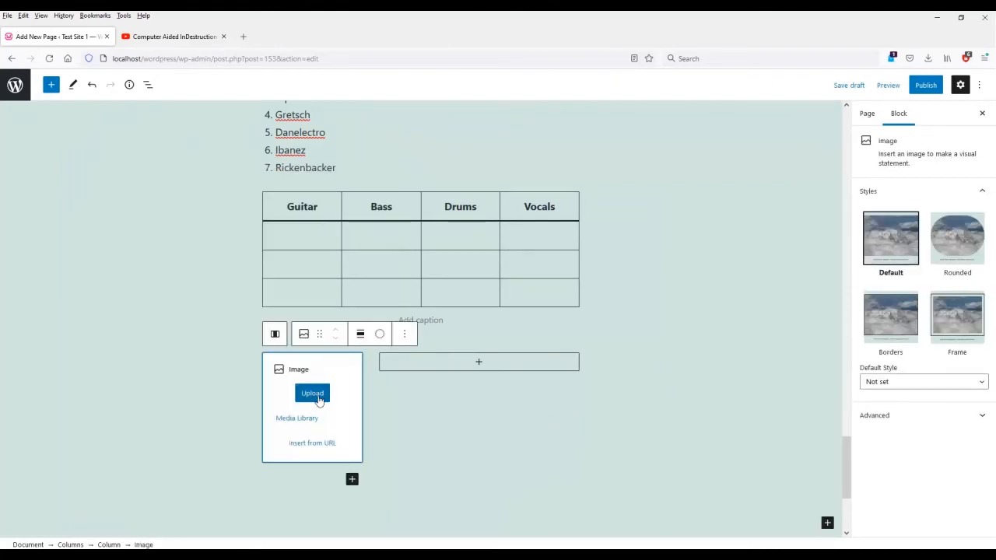
left_click(308, 394)
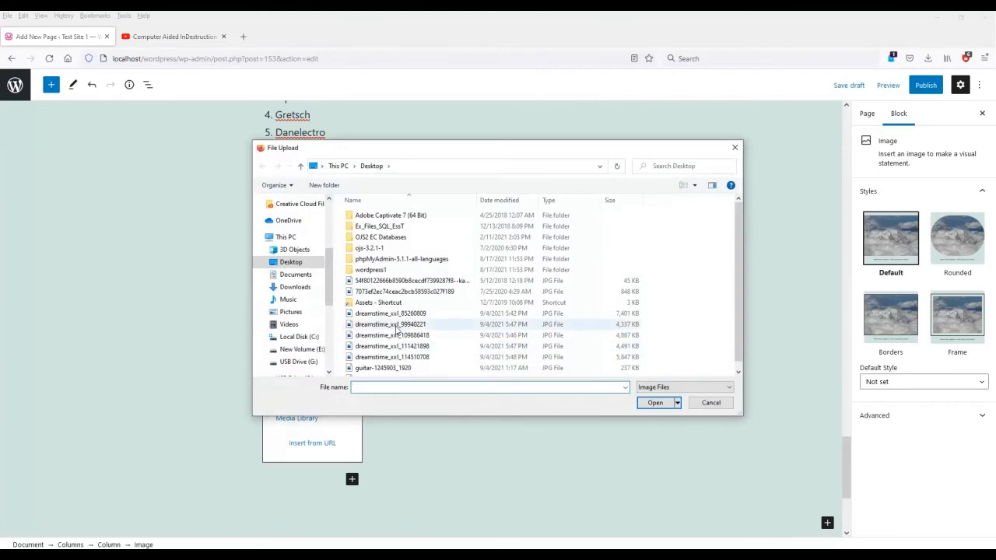
left_click(411, 281)
left_click(655, 403)
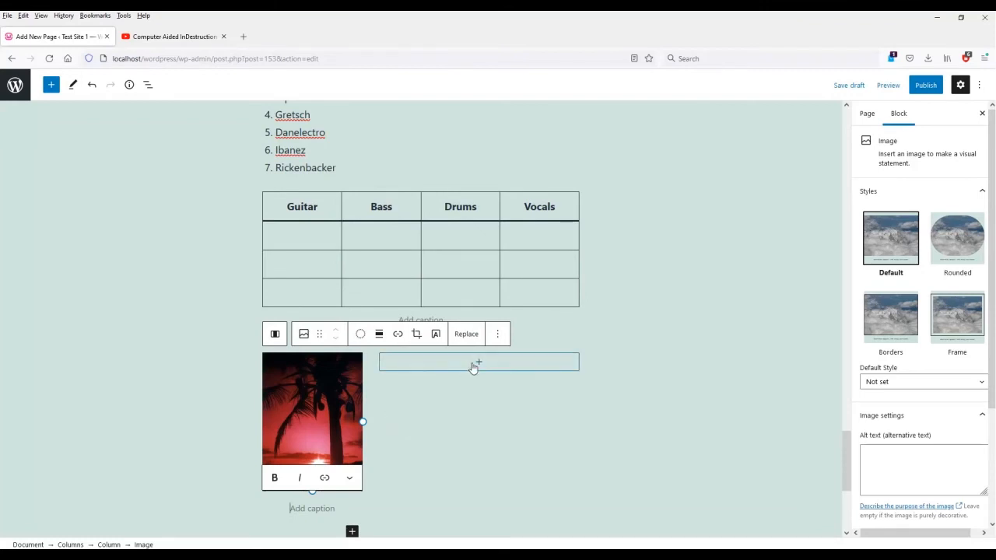
Add a paragraph reading 'This is a' in the right column.
left_click(474, 365)
left_click(421, 248)
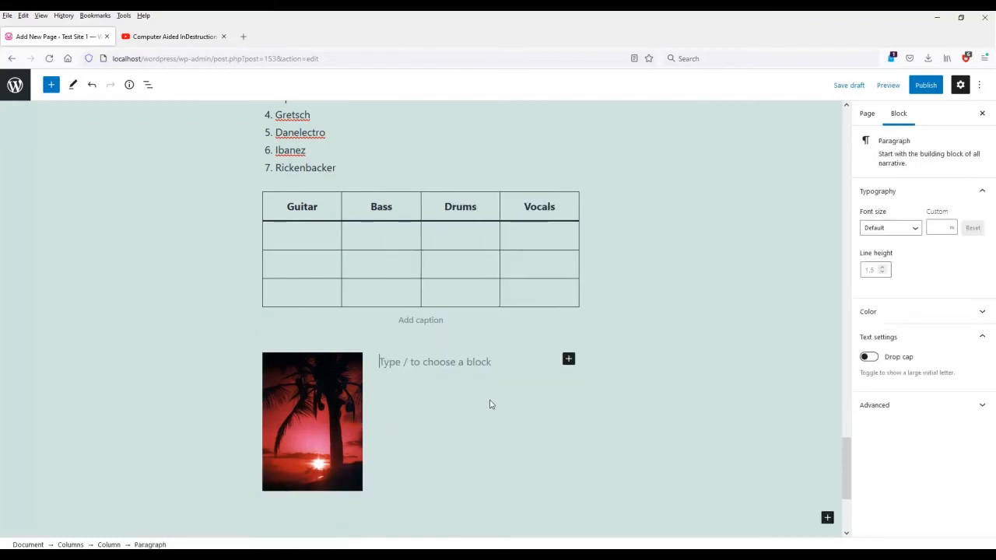
scroll(490, 401, "up", 2)
type("This is a palm tree at sunset")
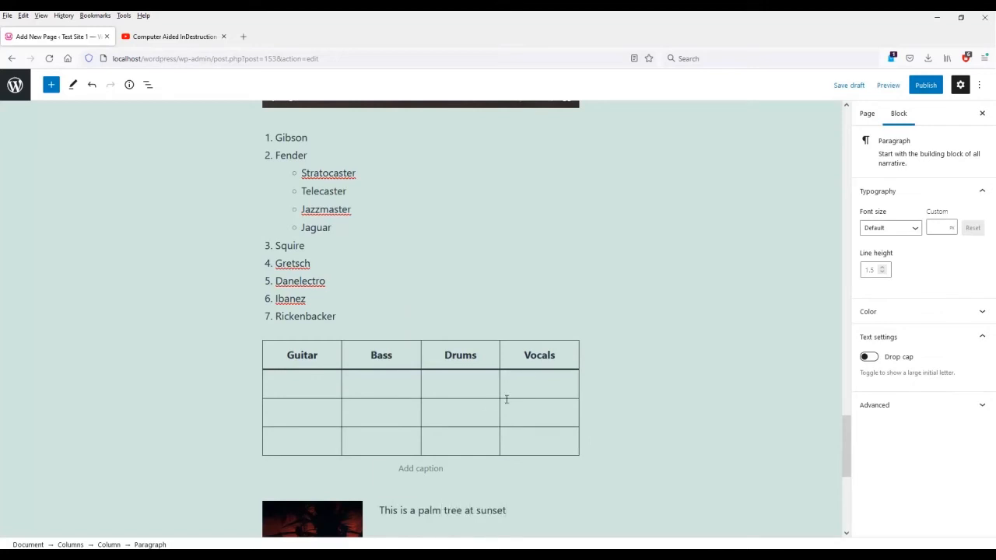
scroll(506, 399, "down", 4)
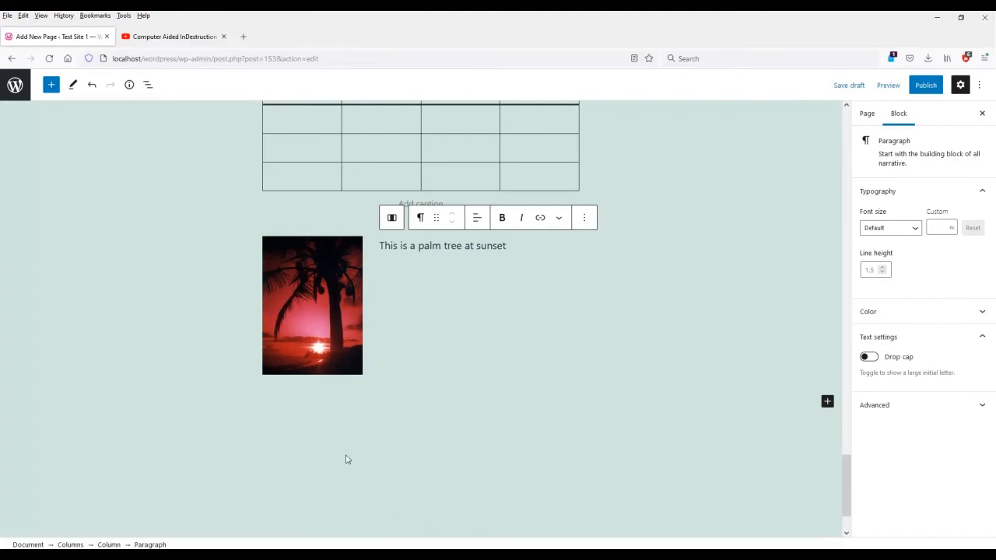
Add a Buttons block with 'Push Me' and 'Or Me' buttons below the columns.
left_click(348, 452)
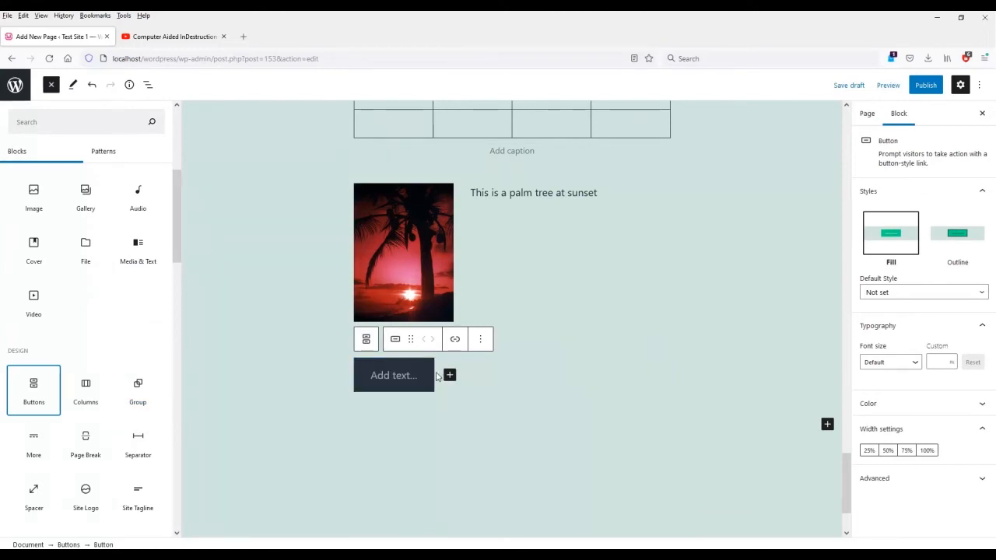
left_click(402, 379)
type("Push Me")
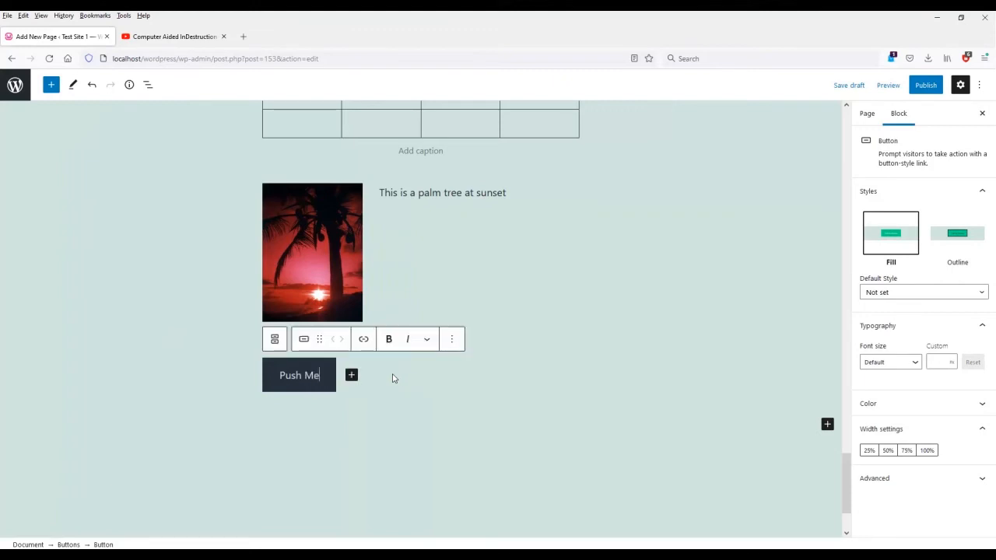
left_click(351, 375)
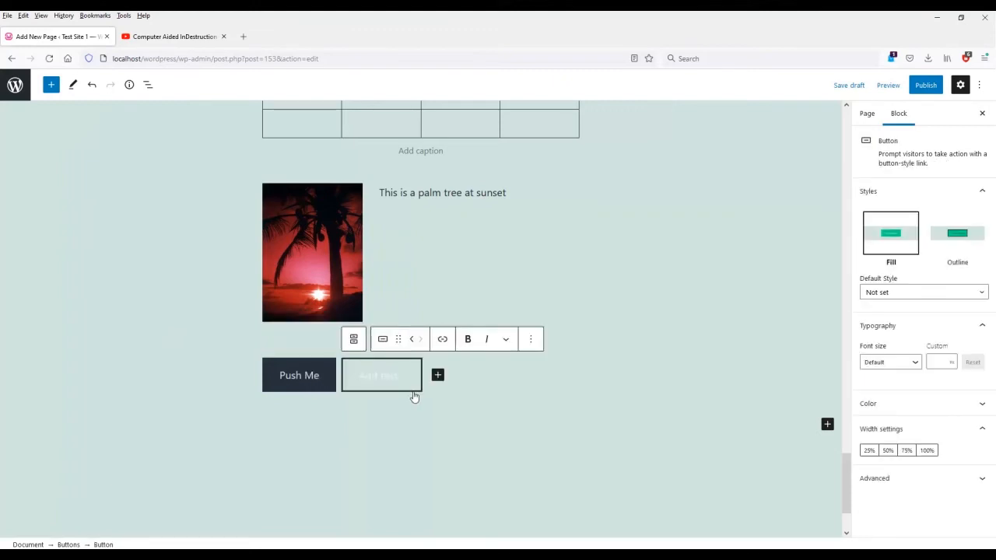
type("Or Me")
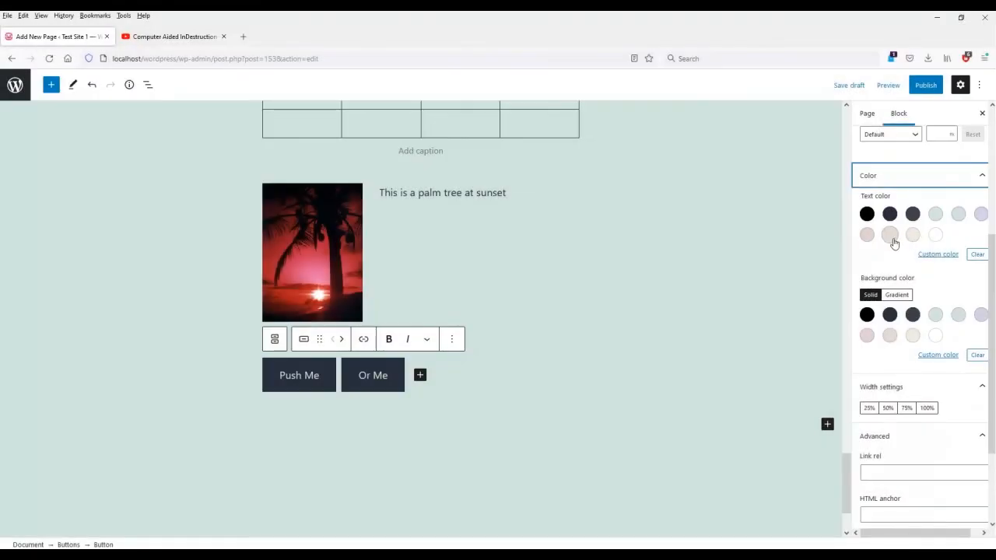
Give the Push Me button a blue-to-purple gradient background.
left_click(936, 215)
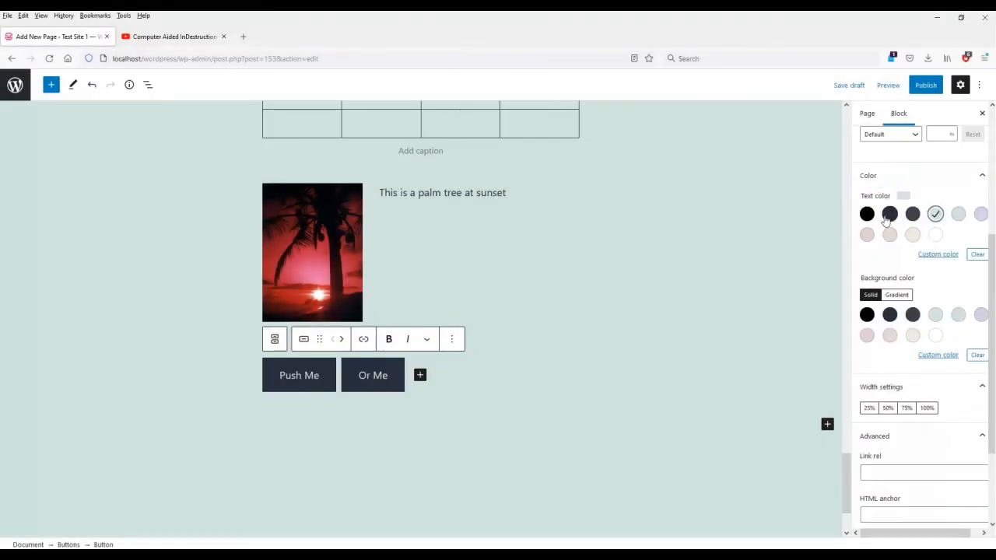
left_click(976, 255)
left_click(903, 297)
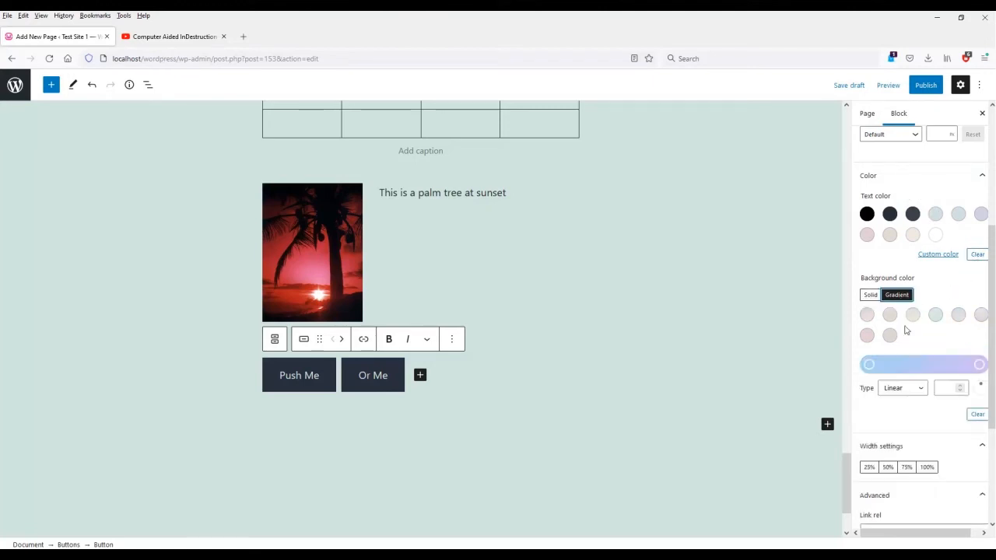
left_click(976, 367)
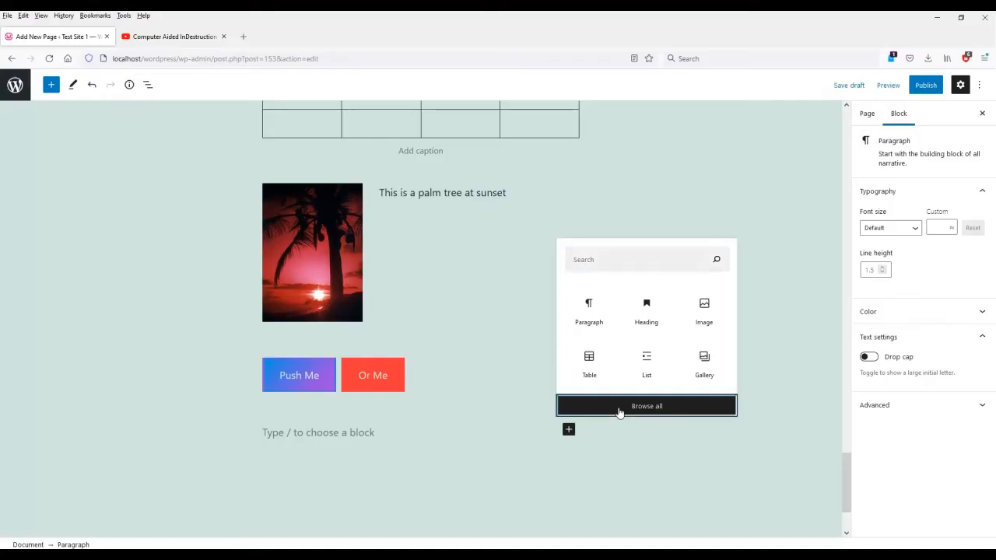
Insert a Spacer below the buttons and drag its height to about 143 pixels.
left_click(618, 408)
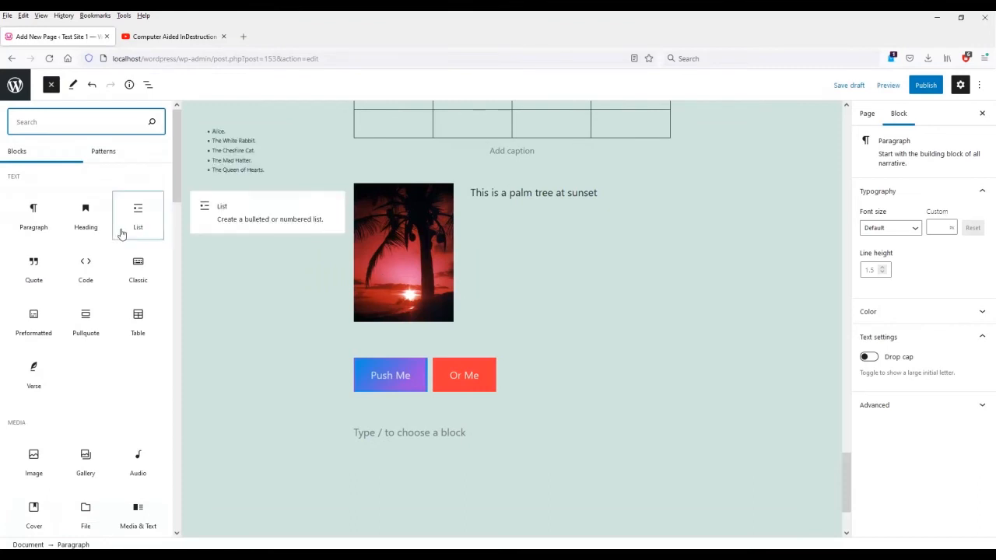
scroll(88, 362, "down", 5)
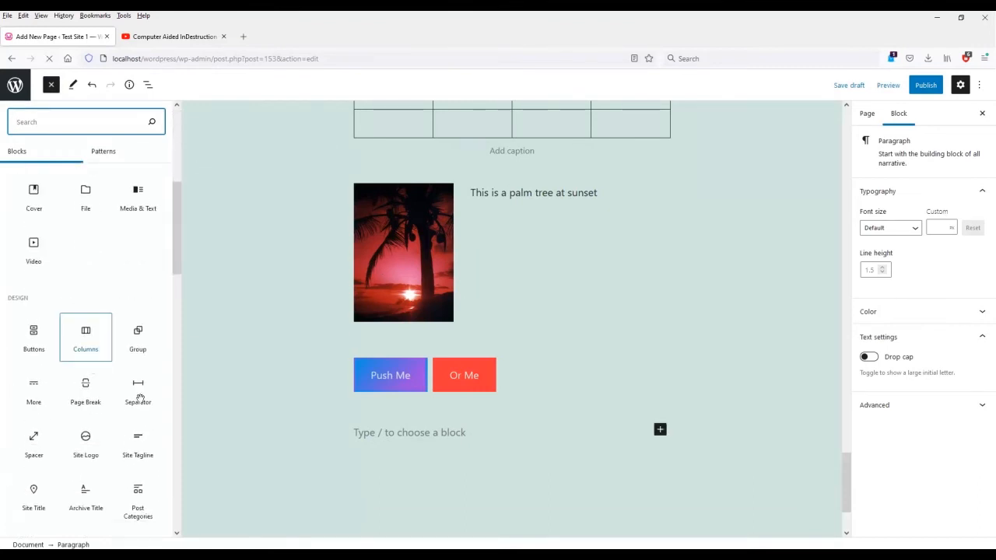
left_click(32, 444)
left_click(588, 456)
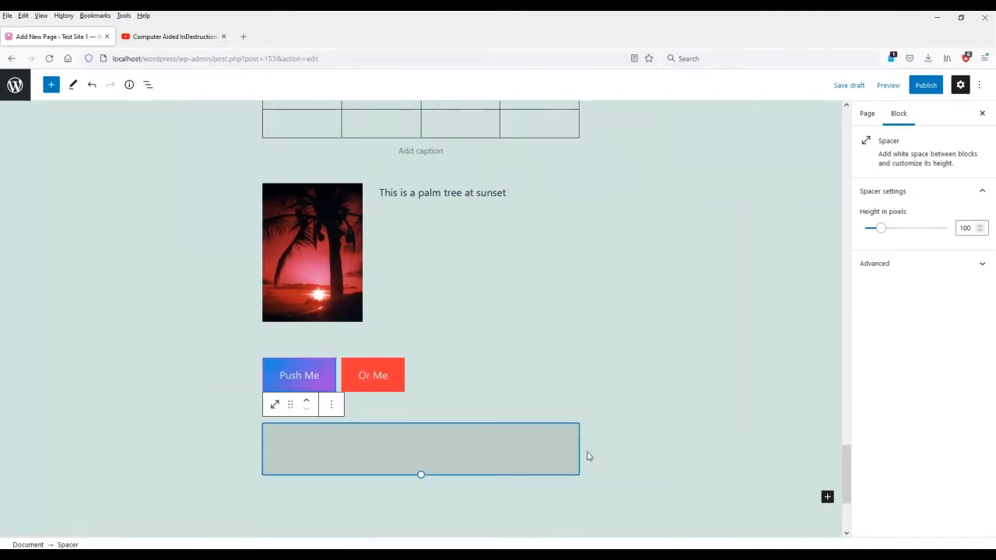
mouse_move(882, 226)
left_mouse_down()
mouse_move(920, 235)
mouse_move(889, 233)
left_mouse_up()
scroll(625, 484, "down", 2)
left_click(470, 449)
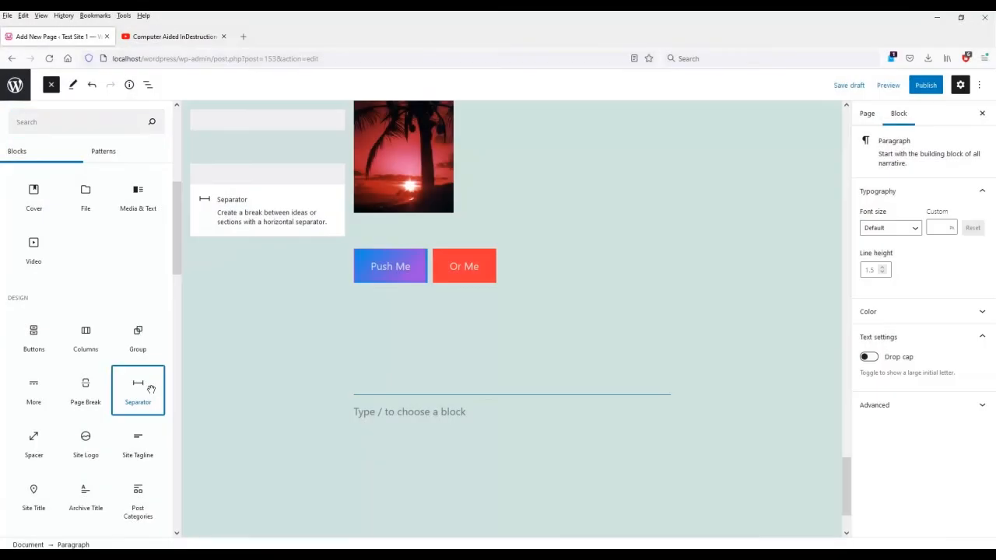
Insert a separator below the spacer and settle on the Thick style.
left_click(150, 390)
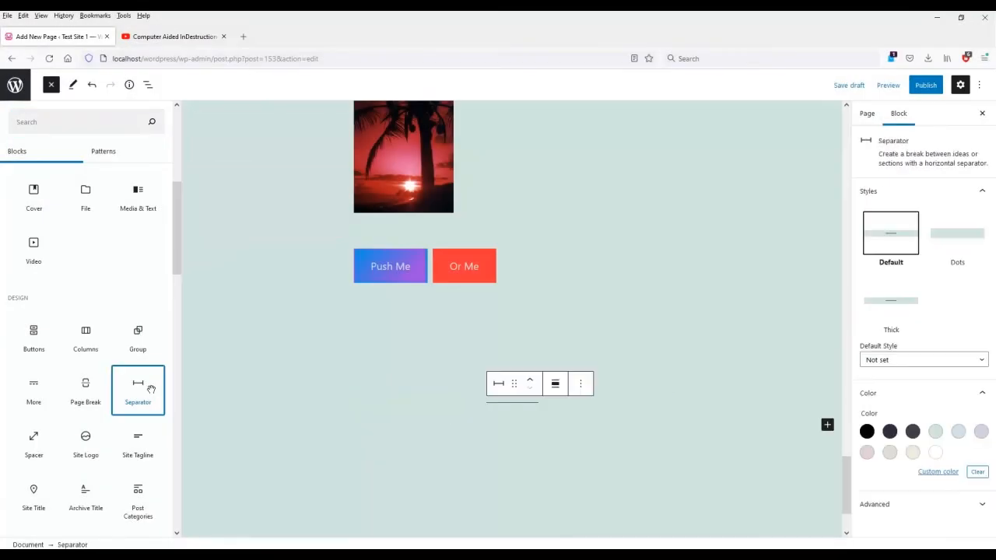
left_click(510, 407)
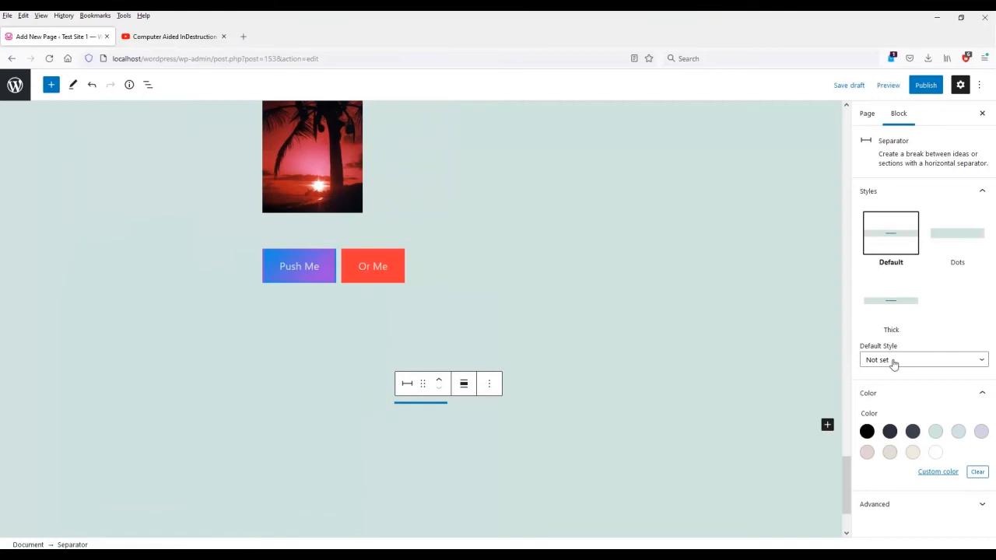
left_click(953, 241)
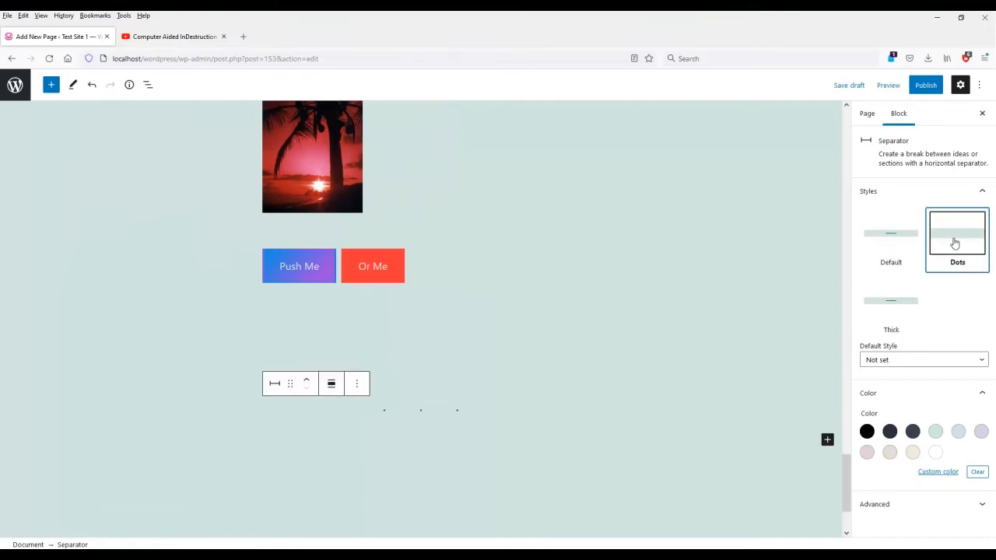
left_click(903, 304)
left_click(892, 241)
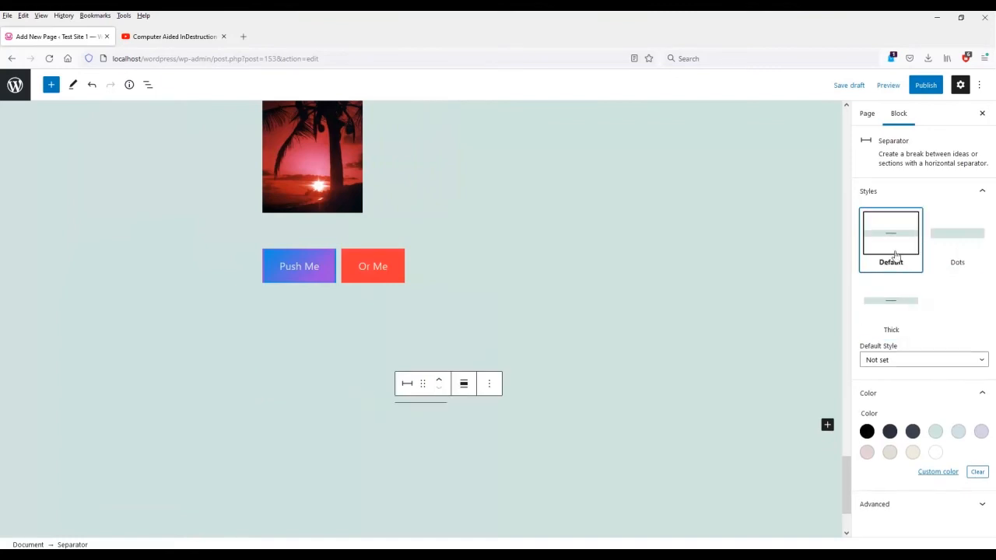
left_click(902, 310)
left_click(947, 238)
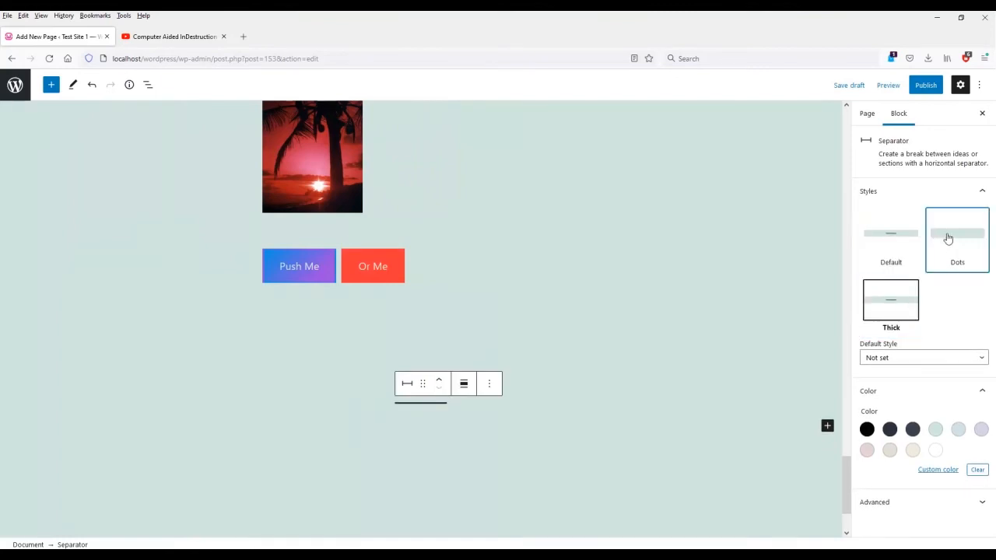
left_click(890, 453)
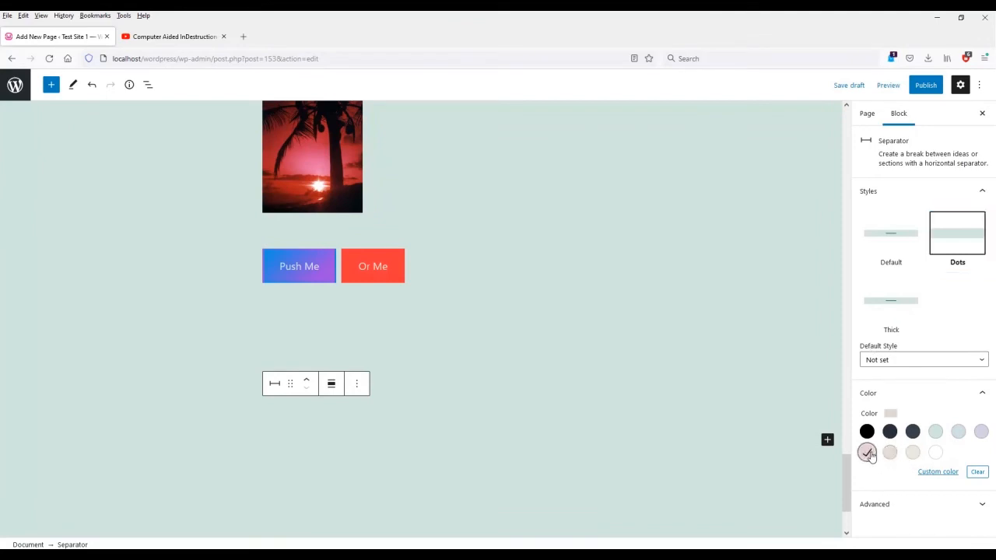
left_click(891, 242)
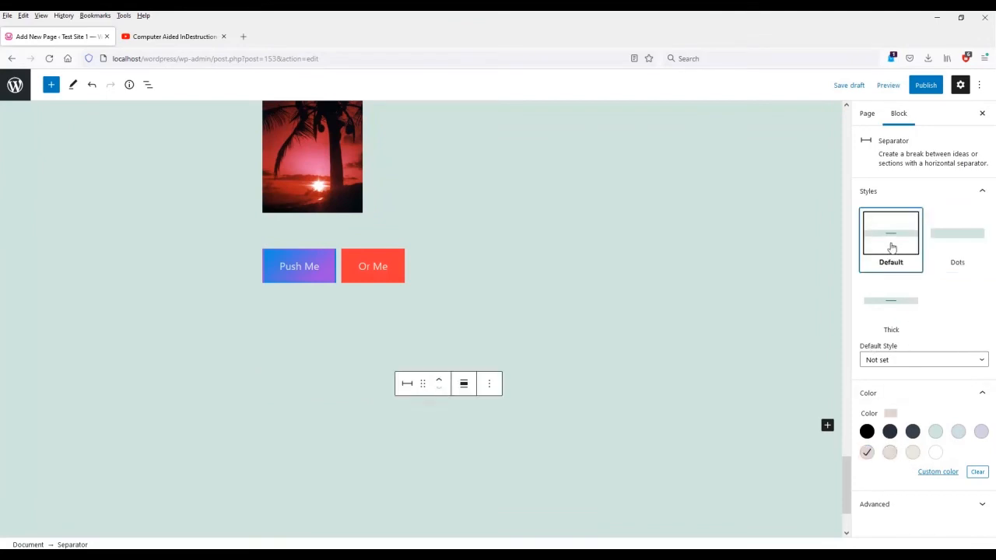
left_click(892, 310)
Colour the separator custom yellow #ffc300 and add an empty paragraph beneath.
left_click(935, 453)
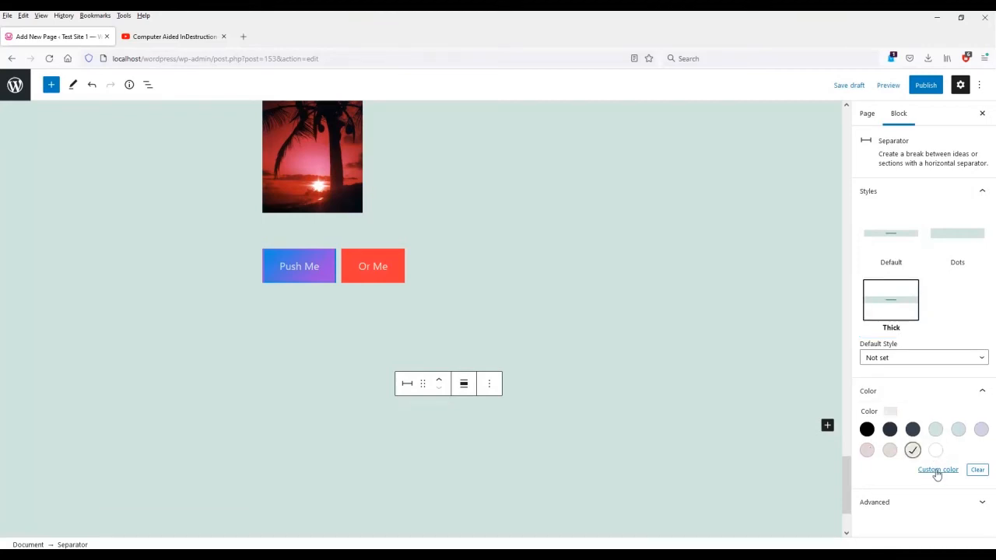
left_click(942, 470)
left_click_drag(932, 352, 979, 269)
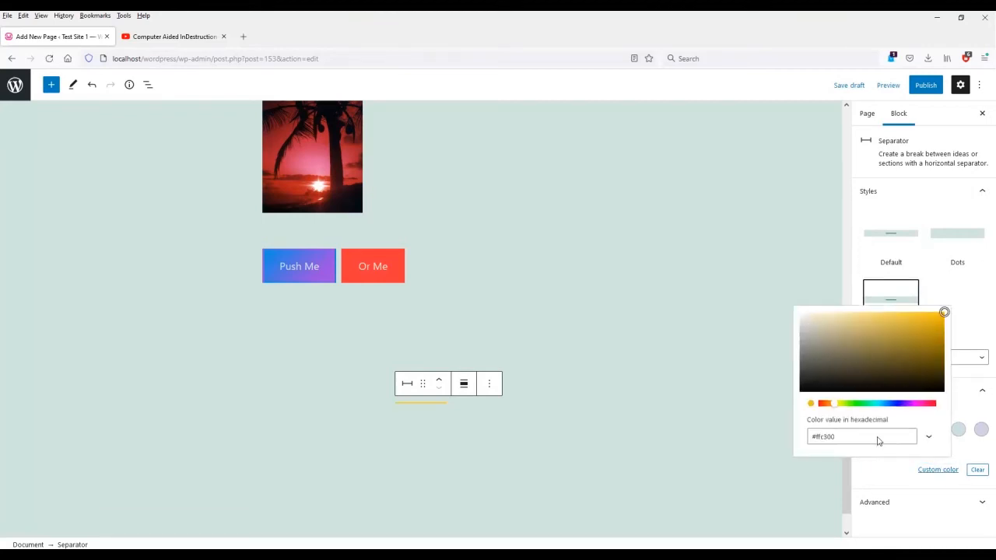
left_click(650, 477)
scroll(390, 453, "down", 3)
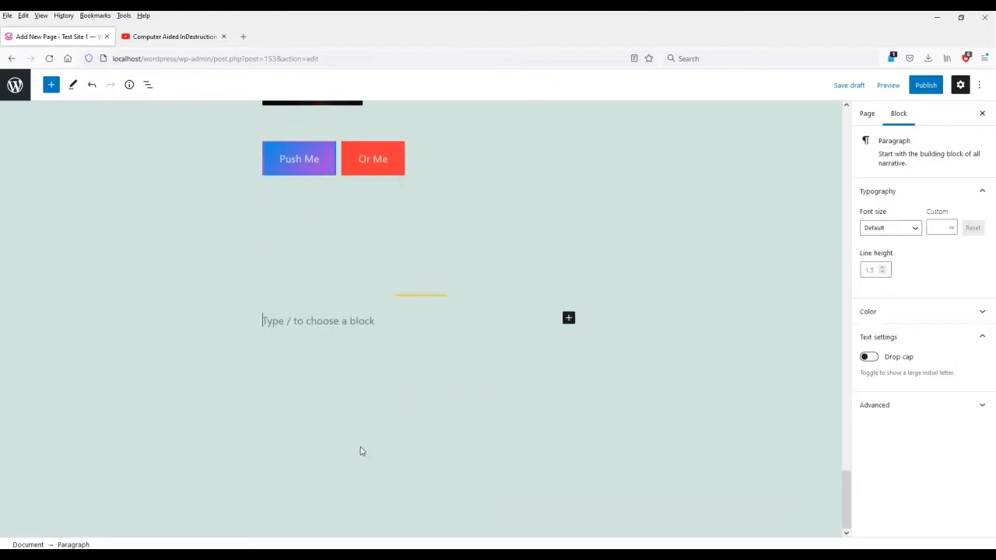
Write the line 'Hello my friends' and start a new block.
left_click(568, 319)
type("Hello my f")
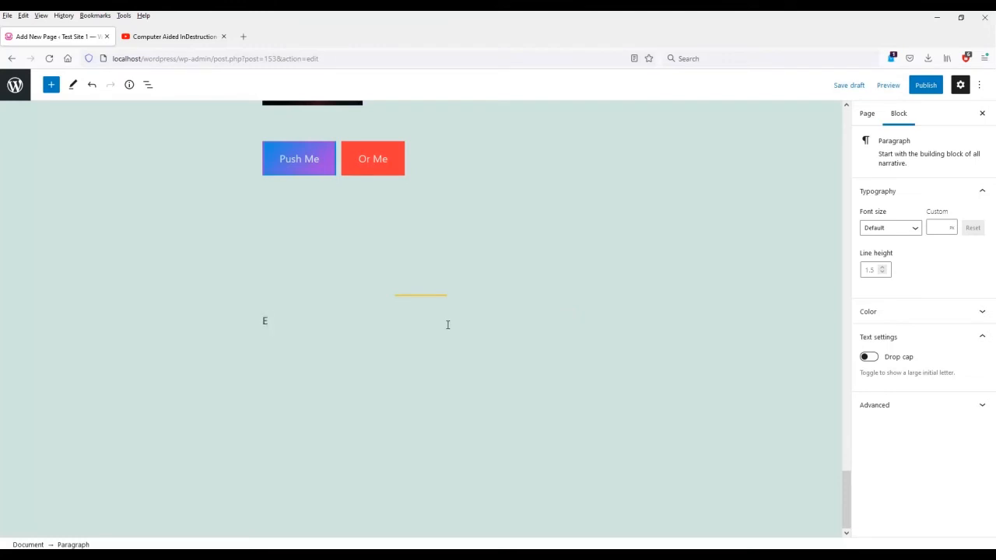
type("riends")
key("Return")
Insert a Page Break followed by 'This is an example of content on a new page'.
left_click(569, 319)
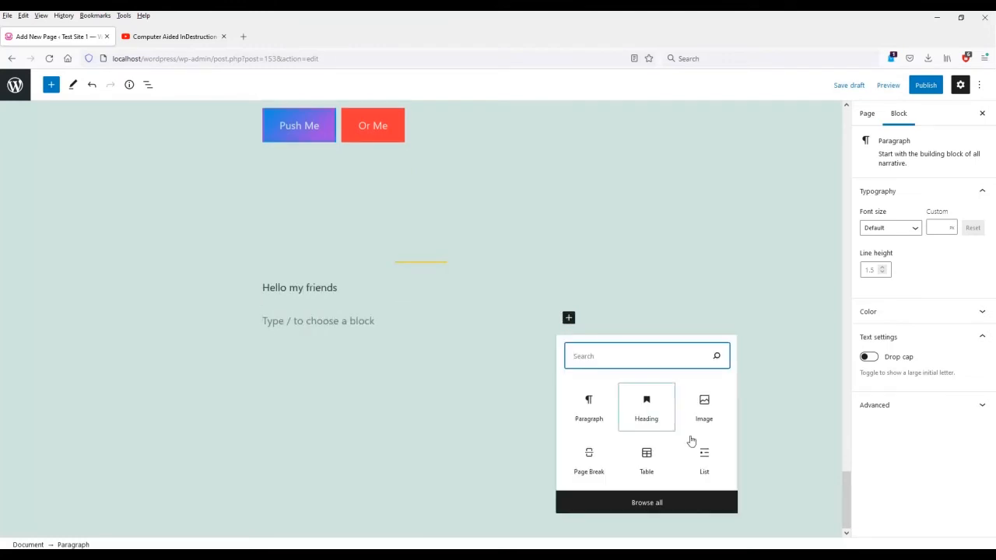
left_click(687, 504)
scroll(91, 400, "down", 5)
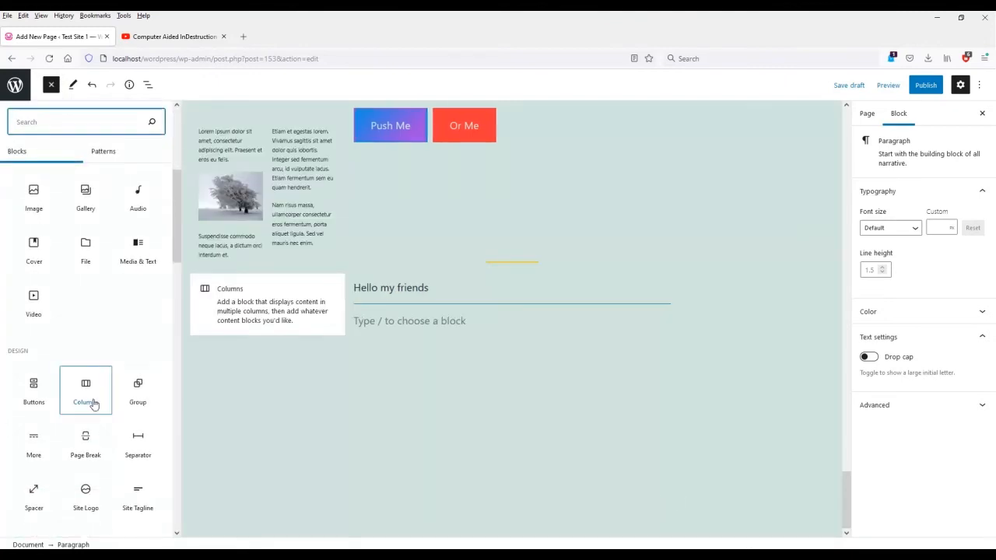
left_click(93, 460)
left_click(441, 357)
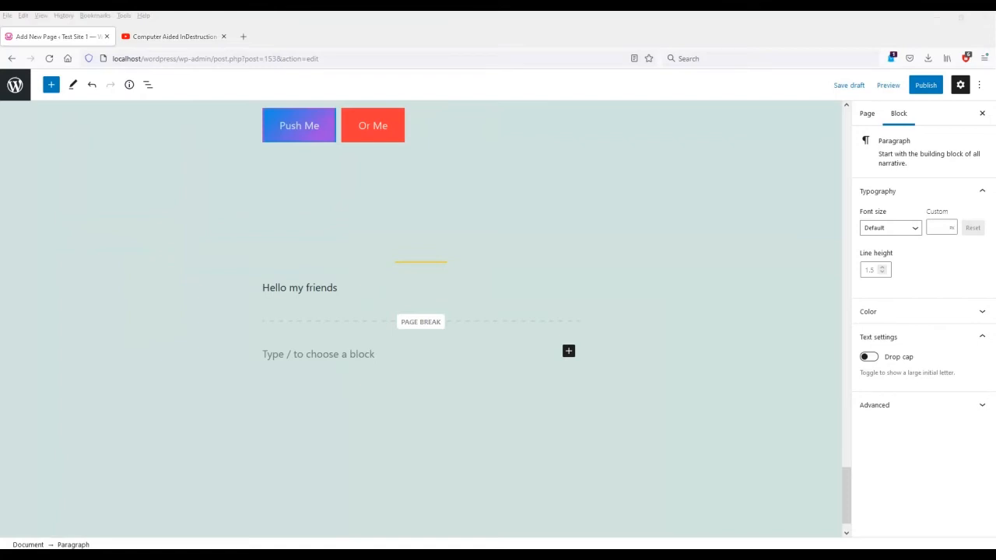
left_click(366, 356)
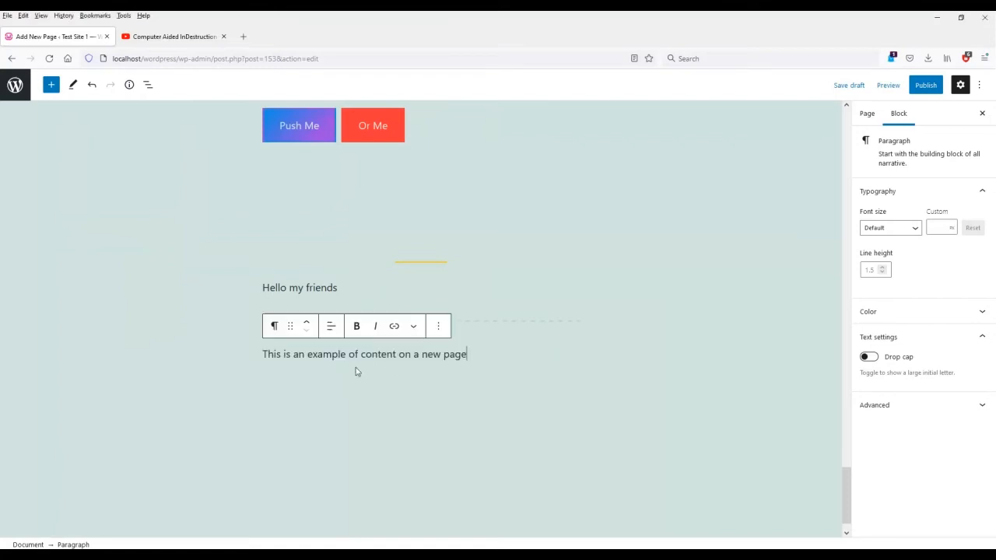
key("Return")
Insert the CAI(D) logo from the Media Library below the sentence.
left_click(569, 351)
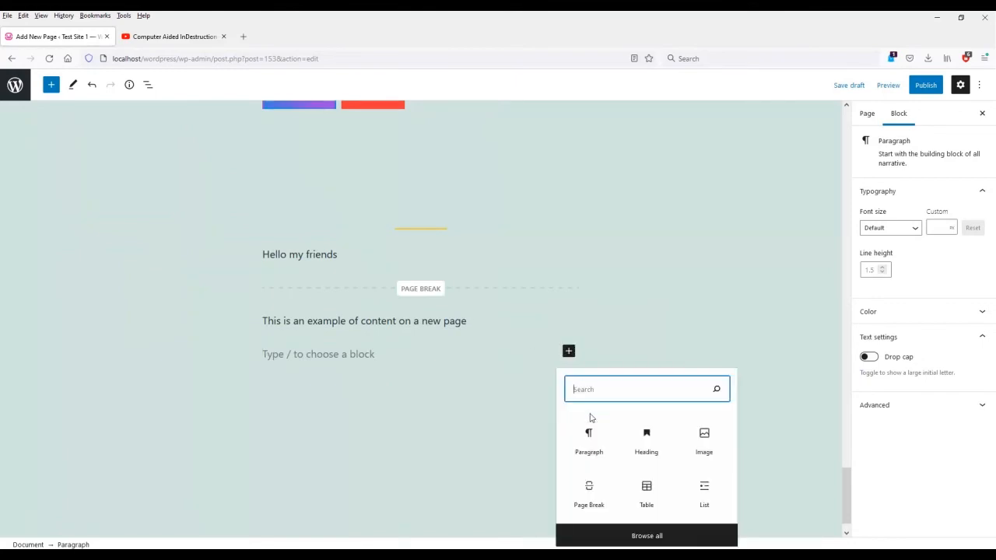
left_click(705, 441)
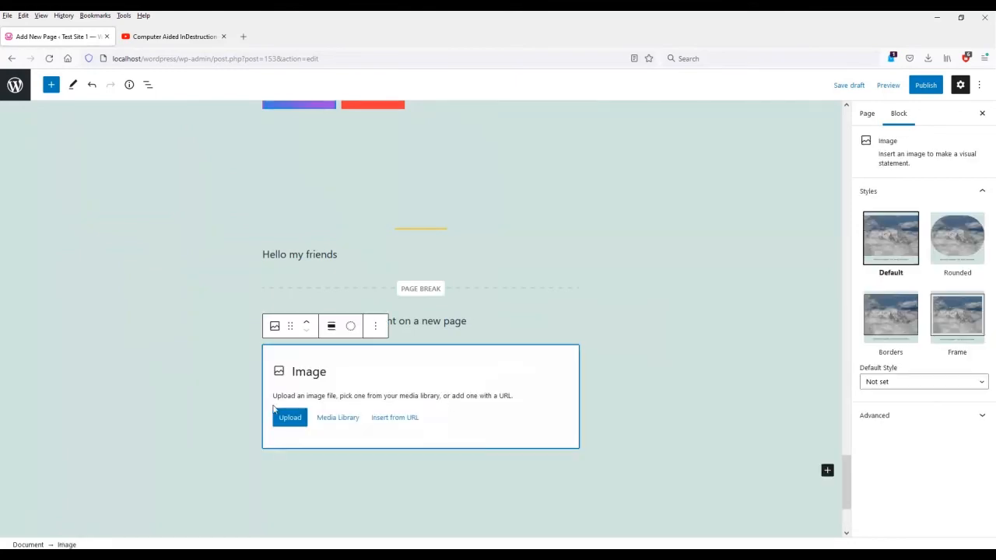
left_click(336, 418)
left_click(167, 293)
left_click(957, 520)
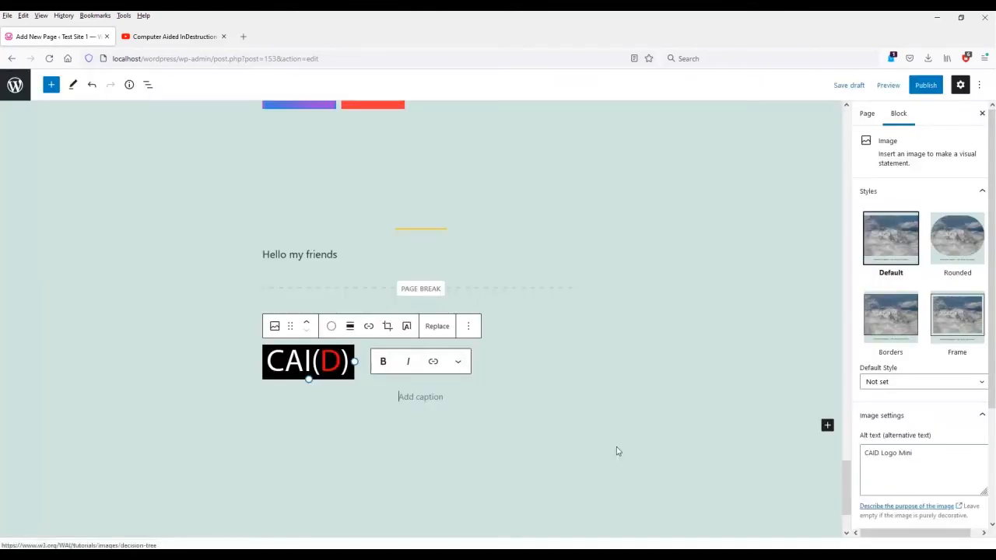
left_click(580, 440)
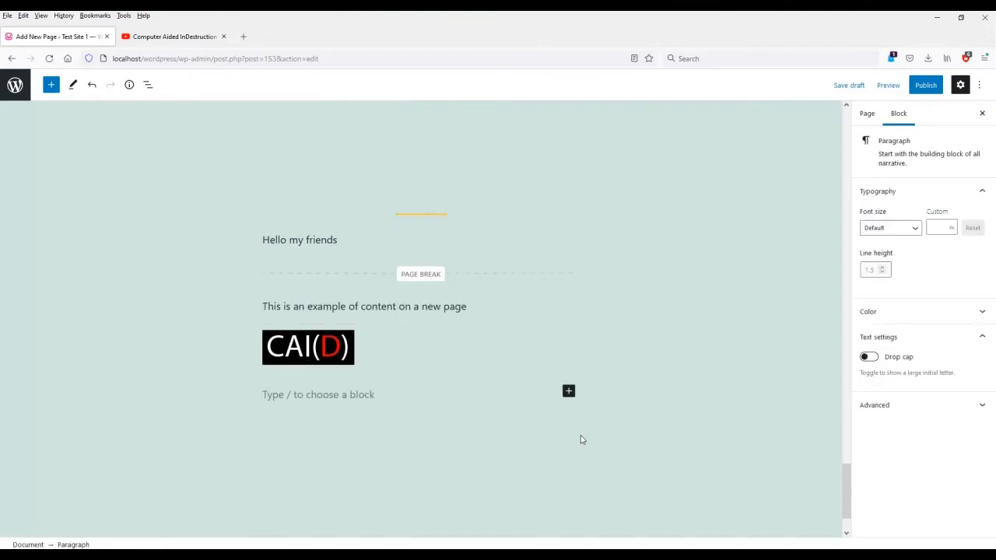
Add a second Page Break followed by the text 'And here's a 3rd page'.
left_click(568, 391)
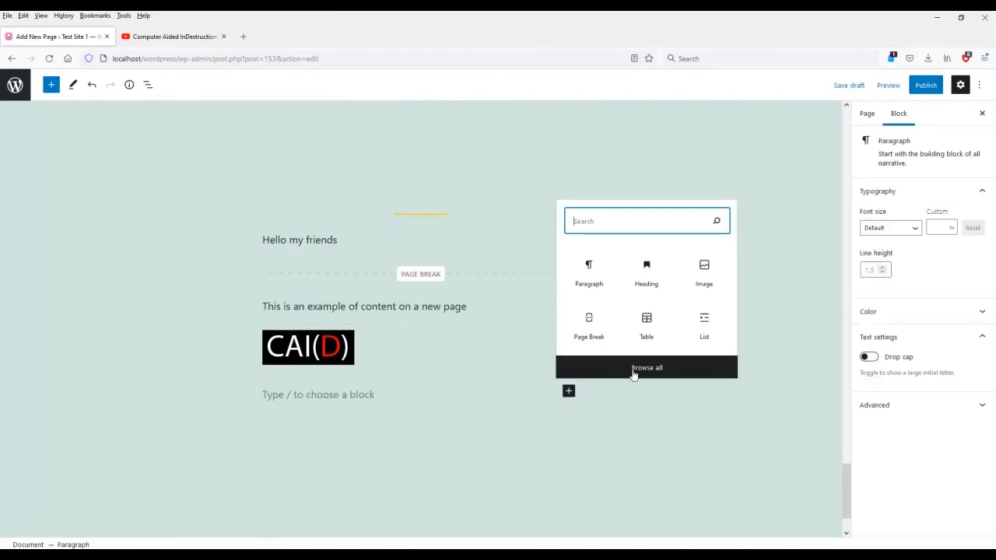
left_click(634, 369)
scroll(81, 394, "down", 3)
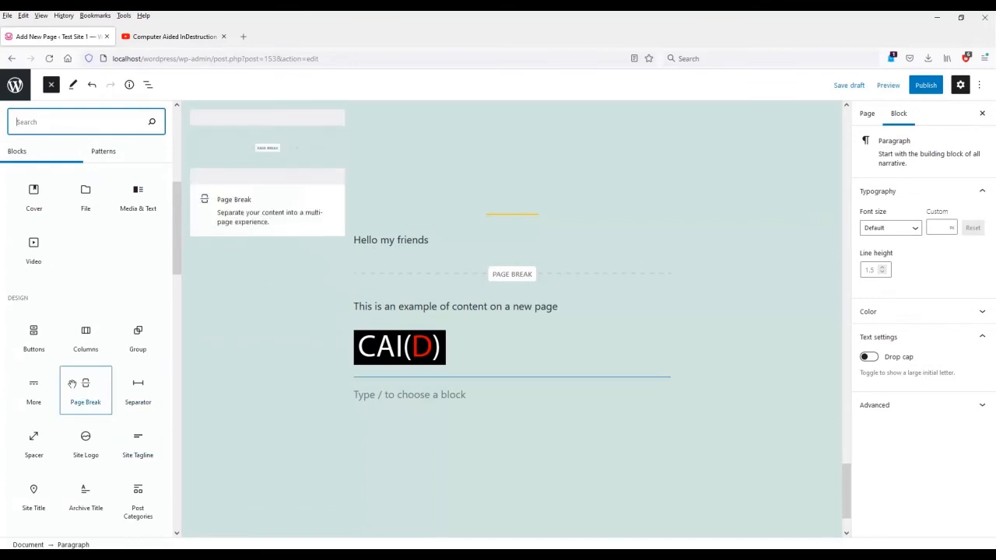
left_click(83, 398)
left_click(514, 442)
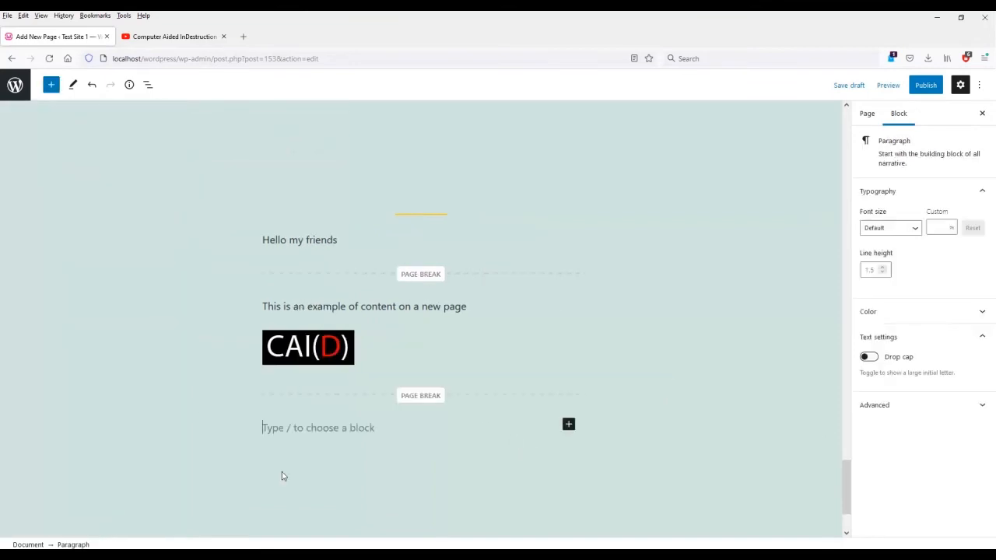
type("And here's a")
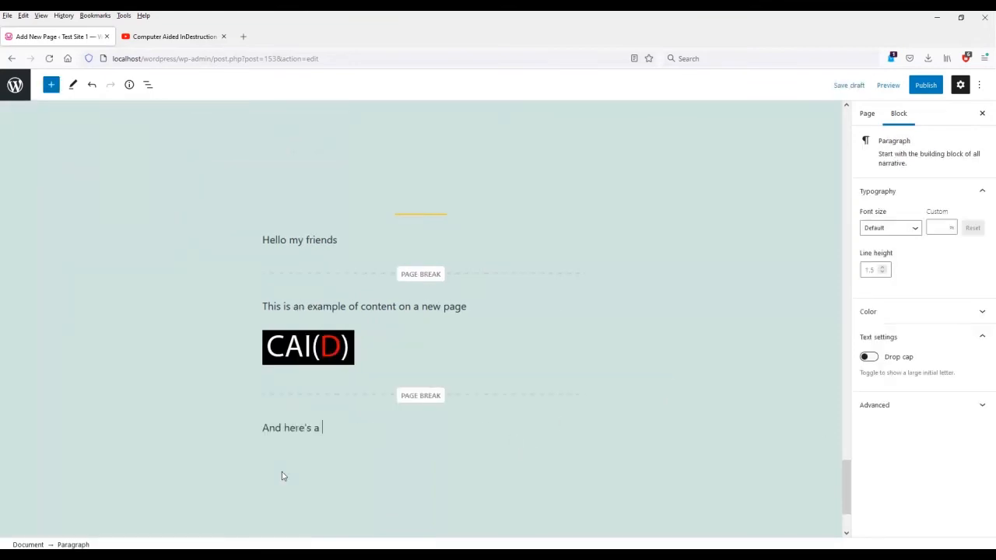
type(" 3rd page")
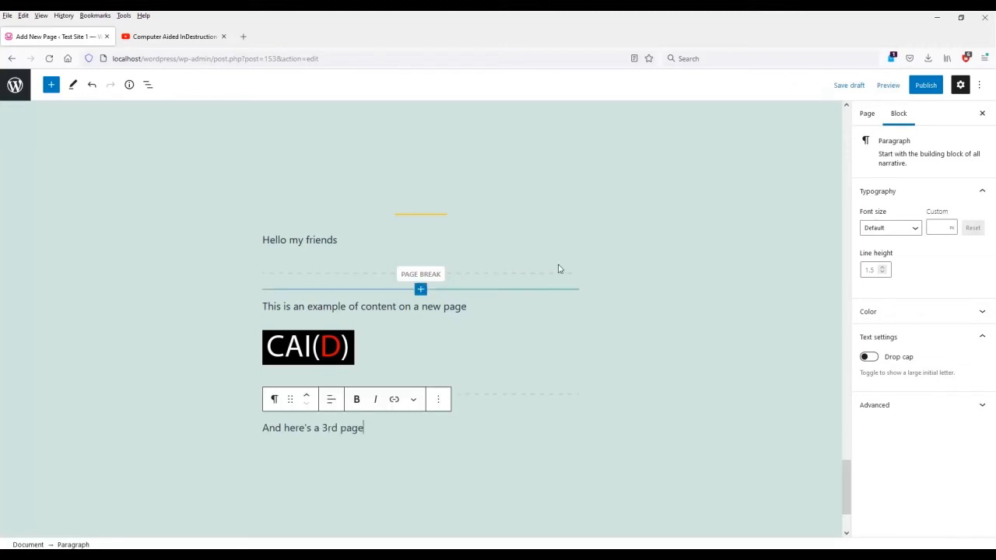
left_click(882, 87)
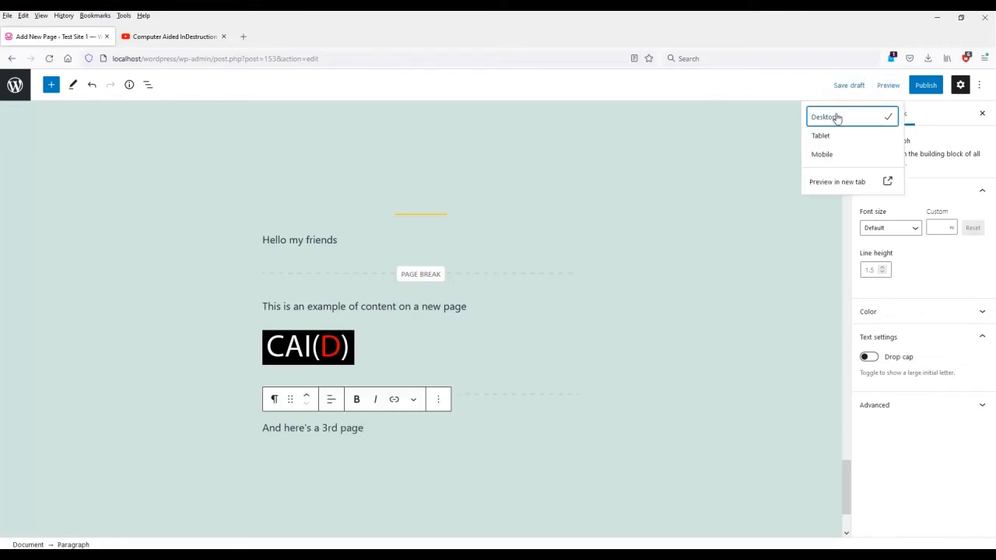
Preview the page in a new tab, scroll through it, and go to Page 2.
left_click(823, 188)
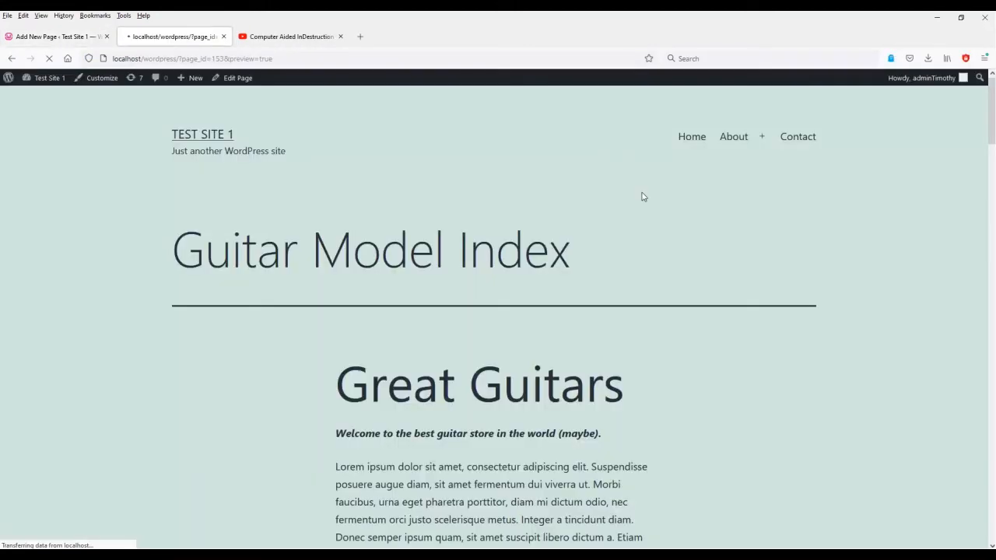
scroll(592, 211, "down", 4)
scroll(593, 224, "down", 15)
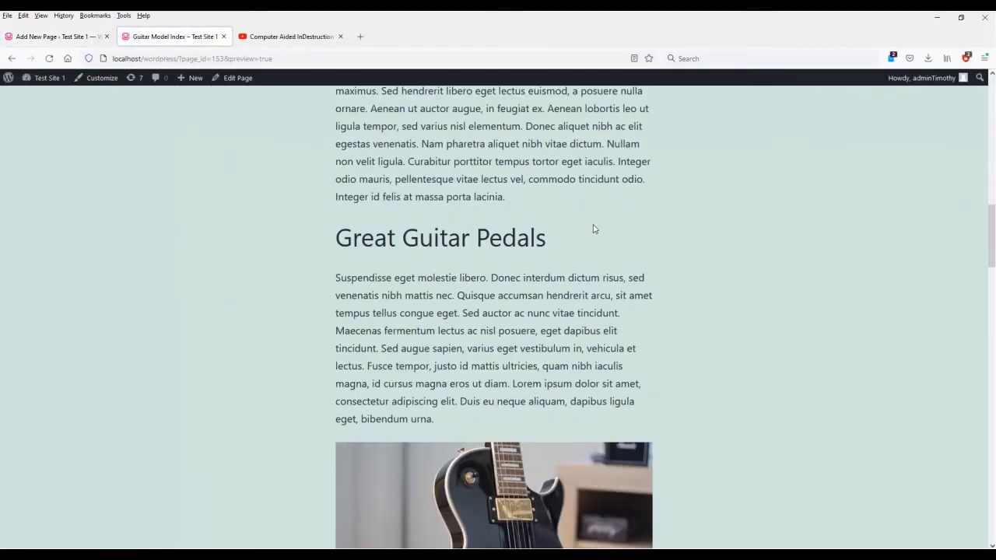
scroll(597, 230, "down", 15)
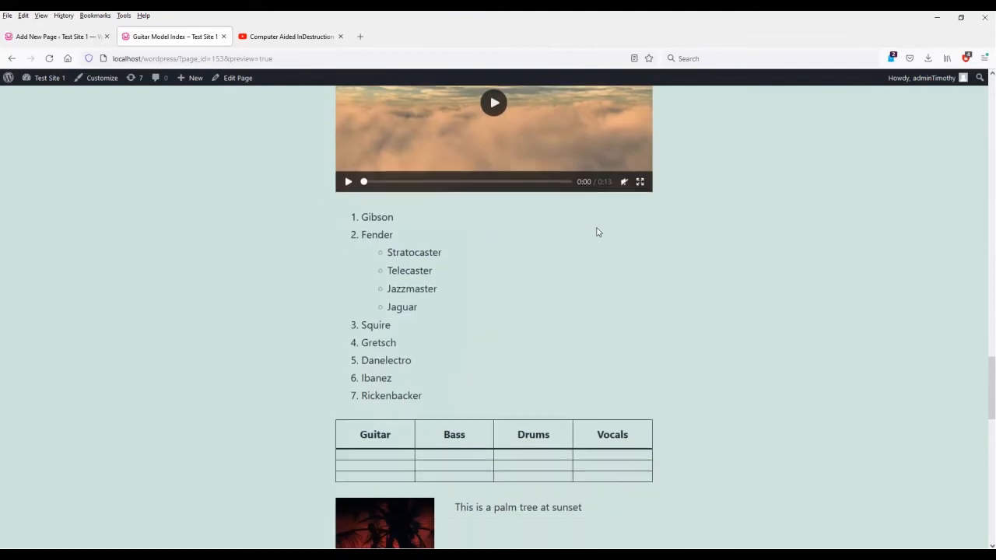
left_click(398, 381)
scroll(578, 384, "down", 2)
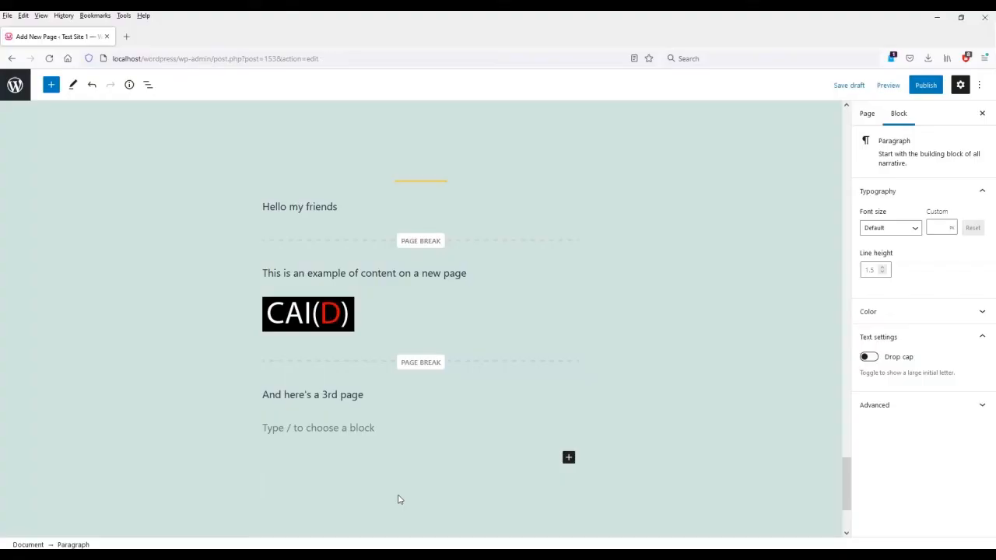
scroll(398, 499, "up", 5)
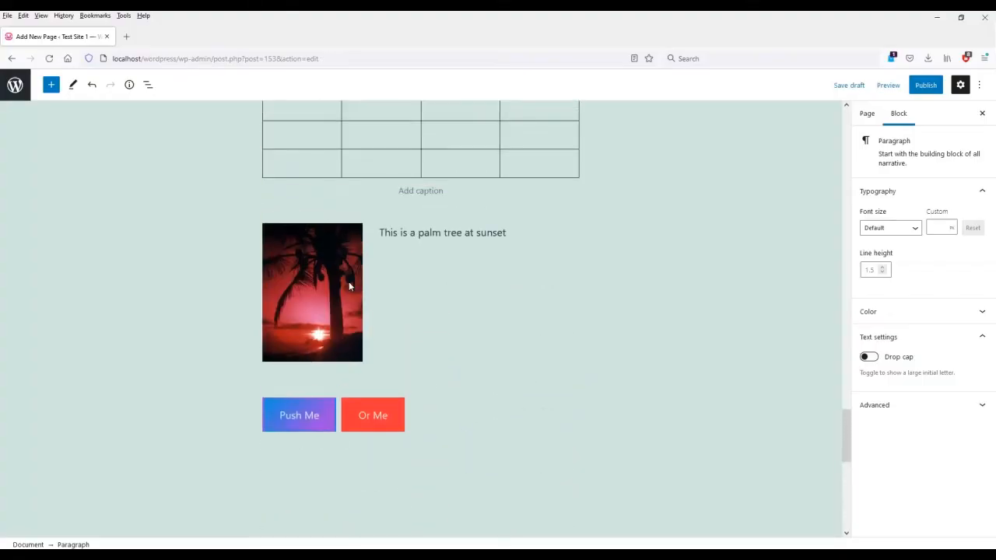
left_click(349, 285)
left_click(466, 355)
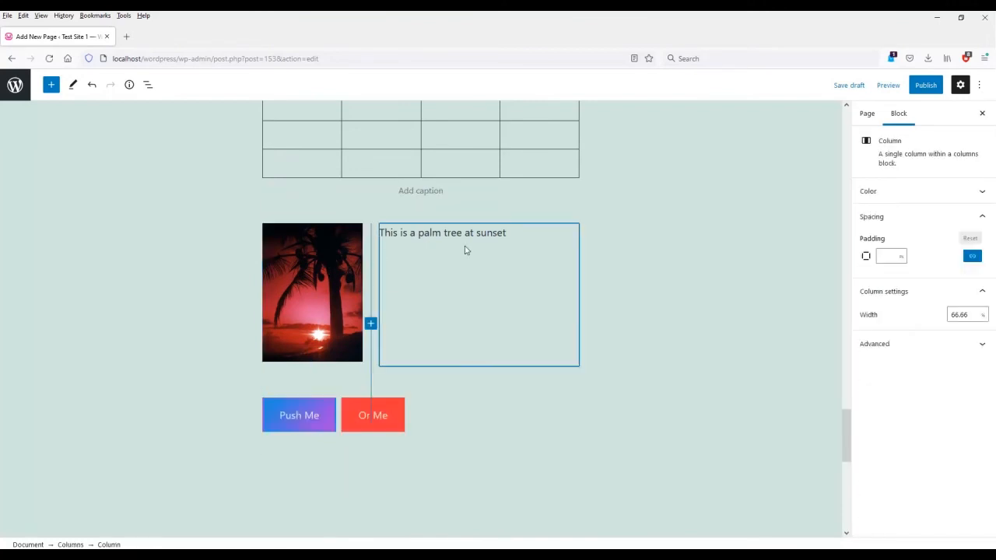
left_click_drag(506, 232, 393, 234)
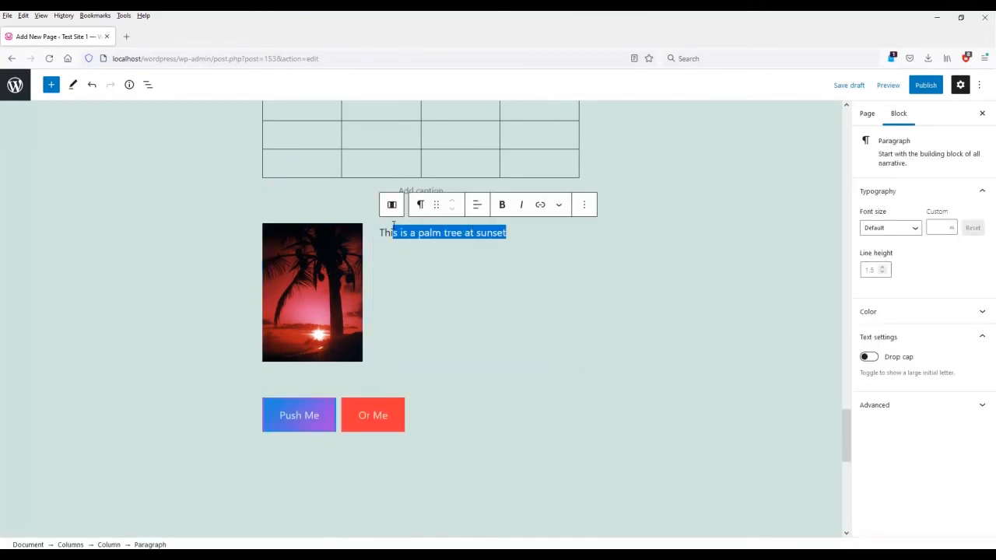
left_click(540, 205)
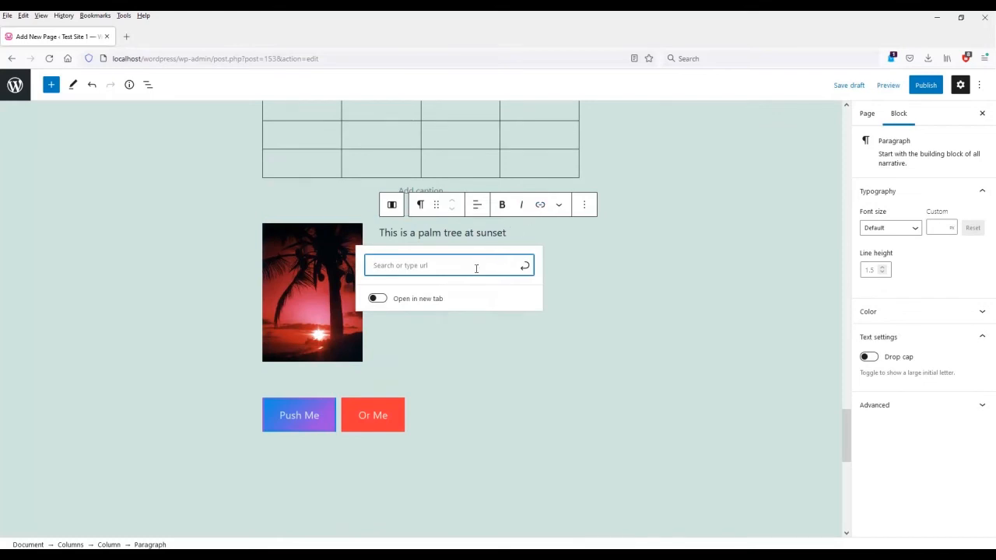
type("http:/")
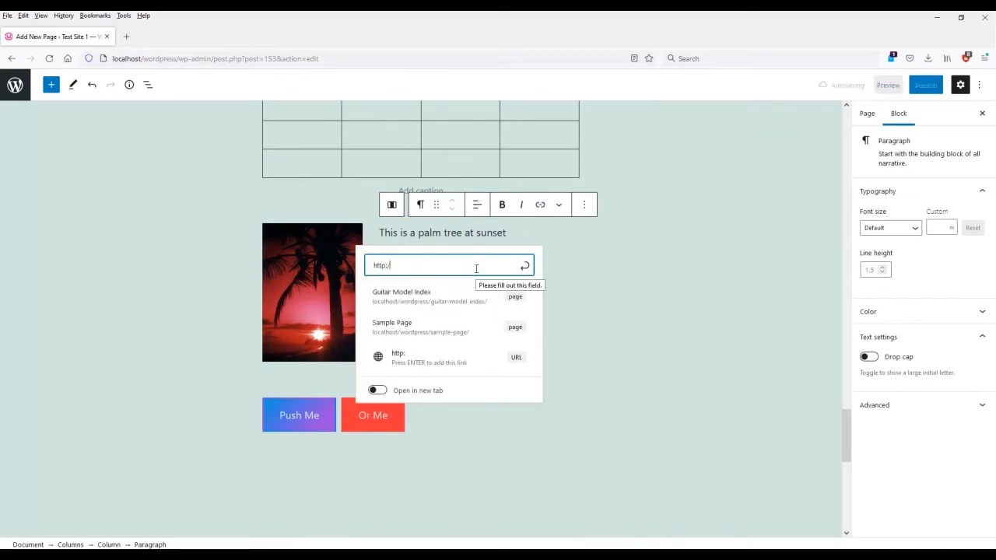
type("/www.yahoo.com")
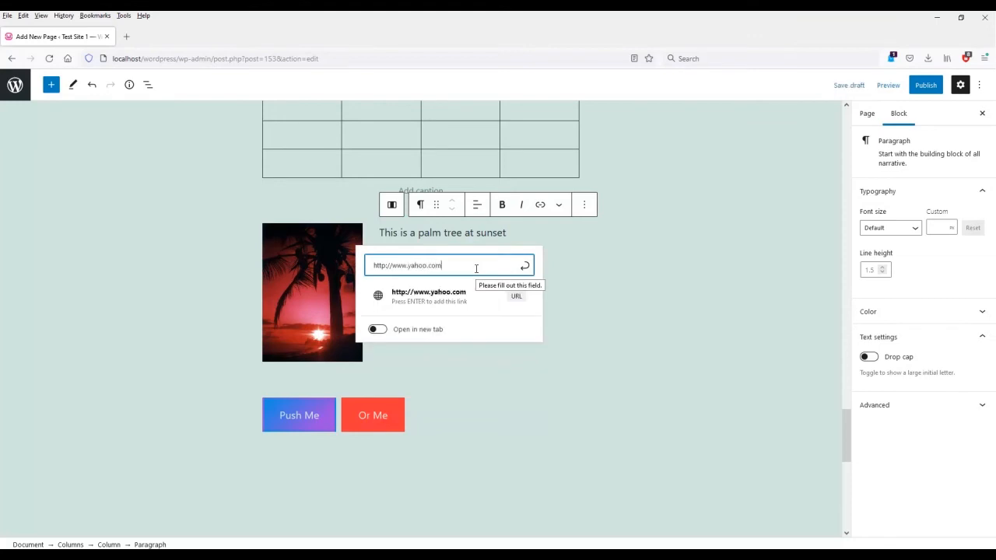
Set the link to open in a new tab, then delete the yahoo.com address and close the popup.
left_click_drag(465, 268, 372, 267)
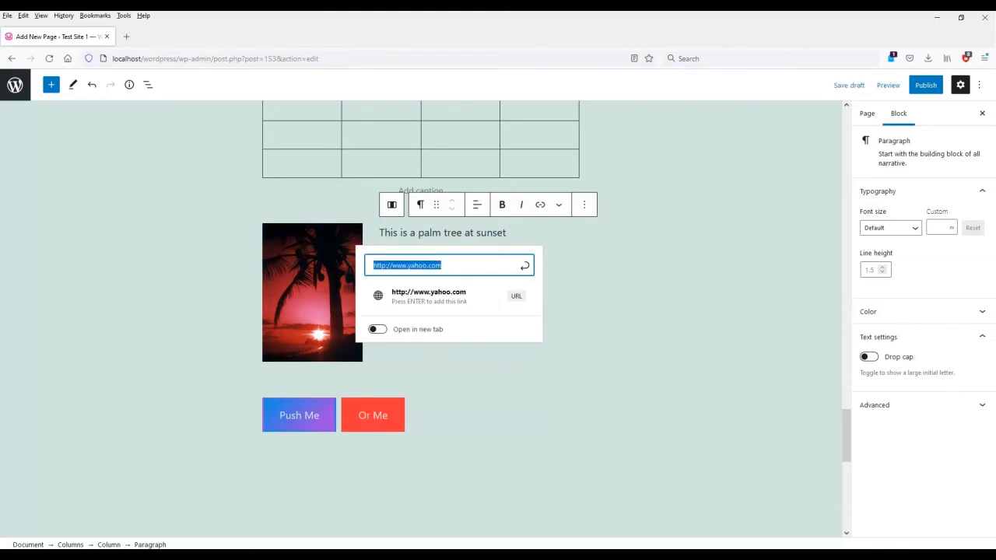
left_click(451, 329)
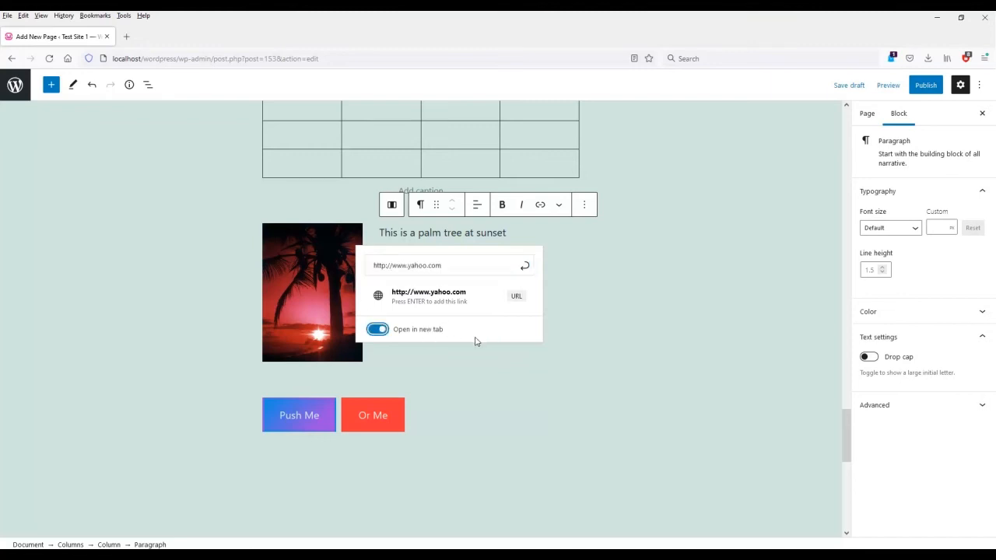
left_click_drag(462, 265, 372, 265)
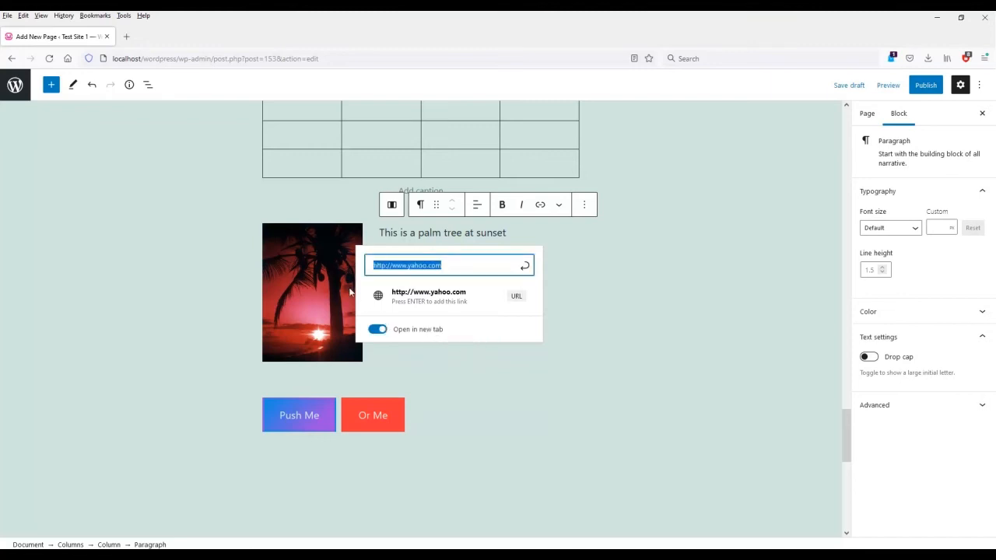
key("BackSpace")
left_click(475, 377)
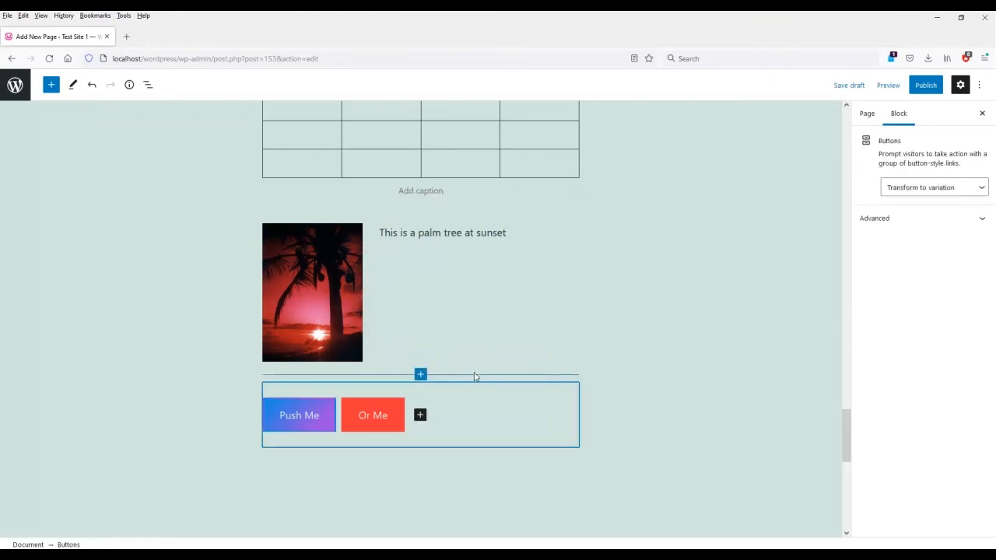
left_click(618, 460)
Select the palm tree image and expand its Advanced settings to reach the HTML anchor field.
scroll(618, 460, "down", 3)
scroll(618, 460, "up", 2)
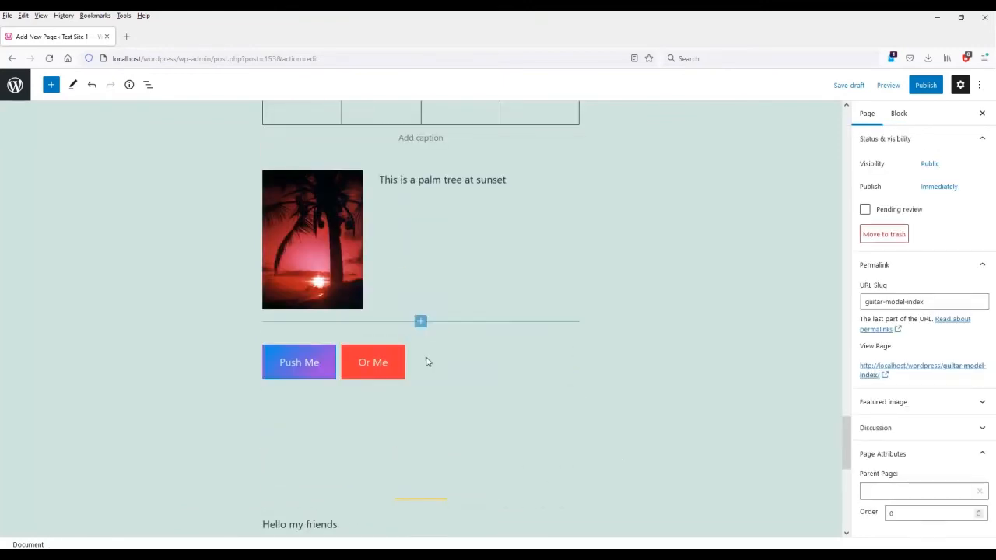
scroll(407, 402, "down", 3)
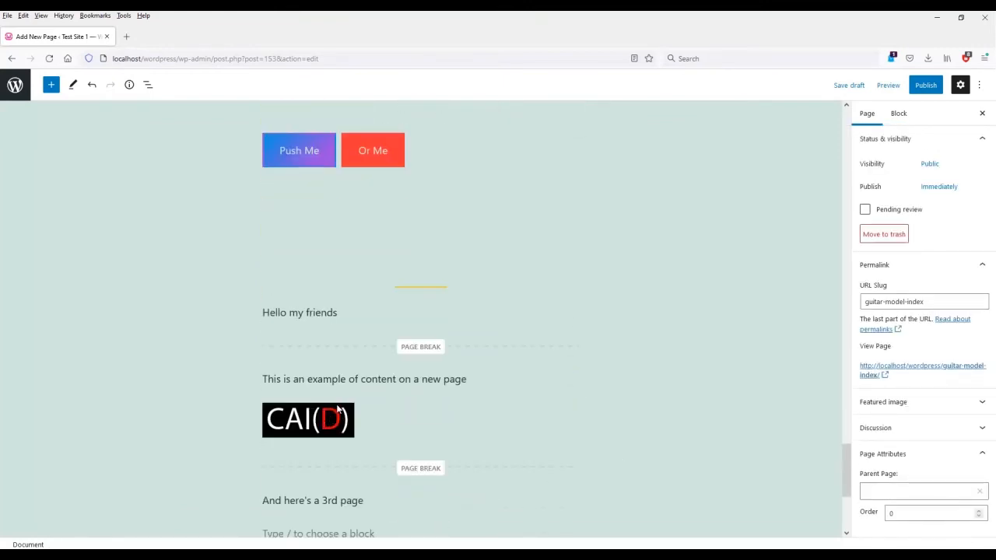
scroll(337, 410, "up", 4)
left_click(323, 340)
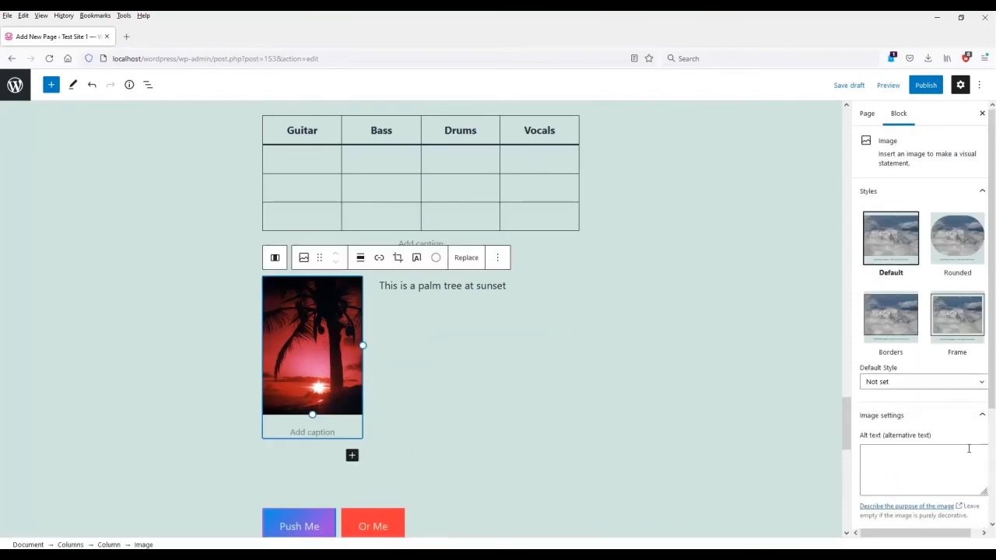
scroll(969, 449, "down", 2)
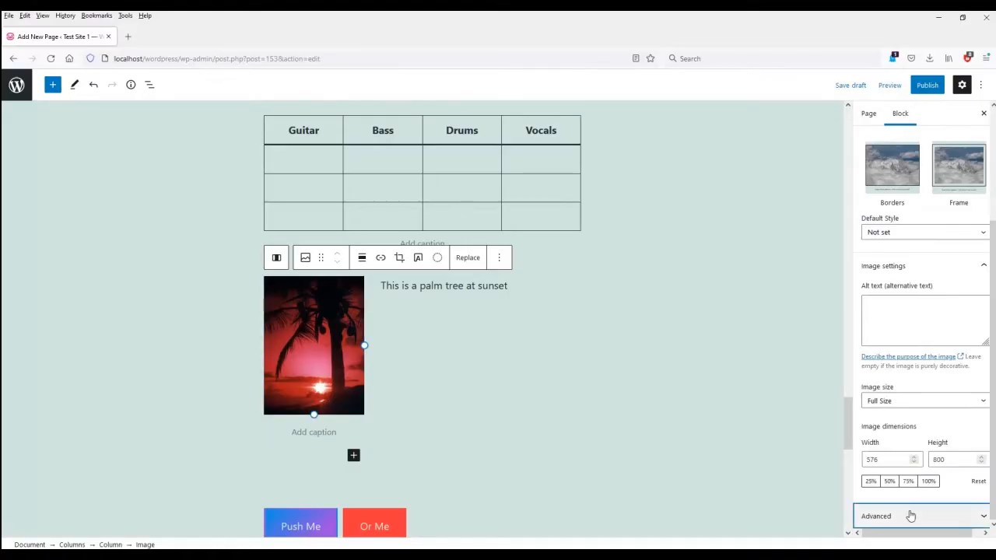
left_click(910, 516)
left_click(917, 502)
Give the palm tree image the HTML anchor 'palmtree'.
left_click(941, 406)
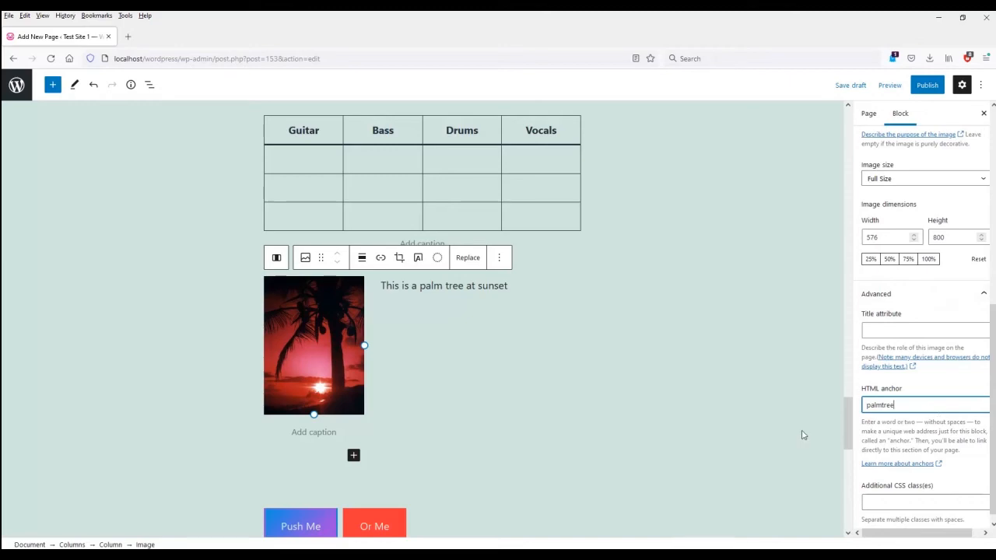
left_click(711, 375)
scroll(705, 385, "up", 15)
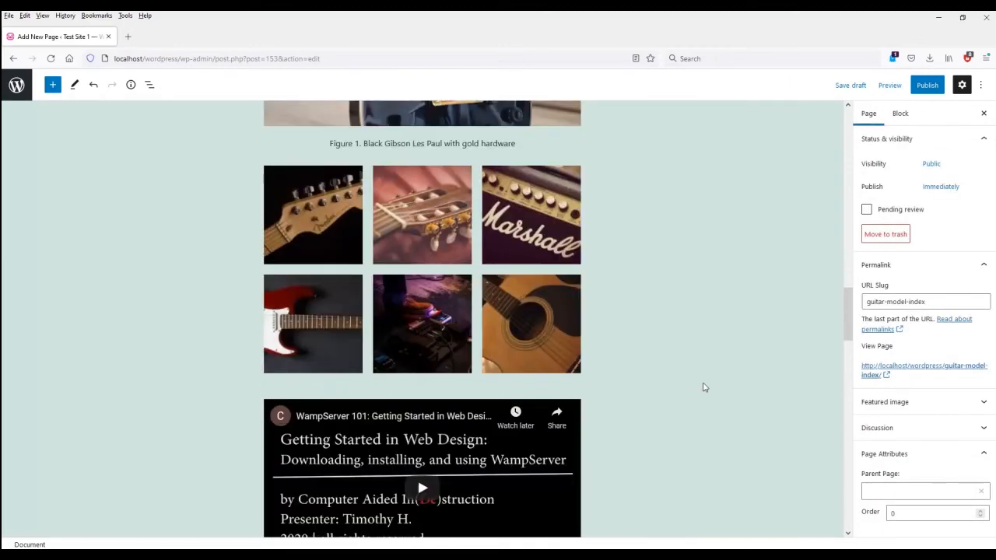
scroll(703, 387, "up", 8)
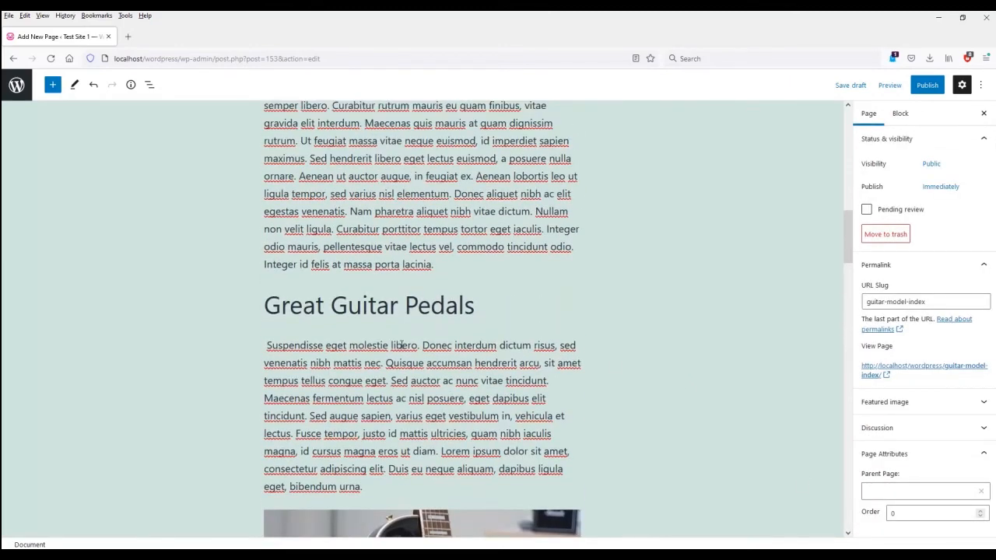
Link the words 'Suspendisse eget molestie' under Great Guitar Pedals to #palmtree.
left_click_drag(267, 345, 389, 346)
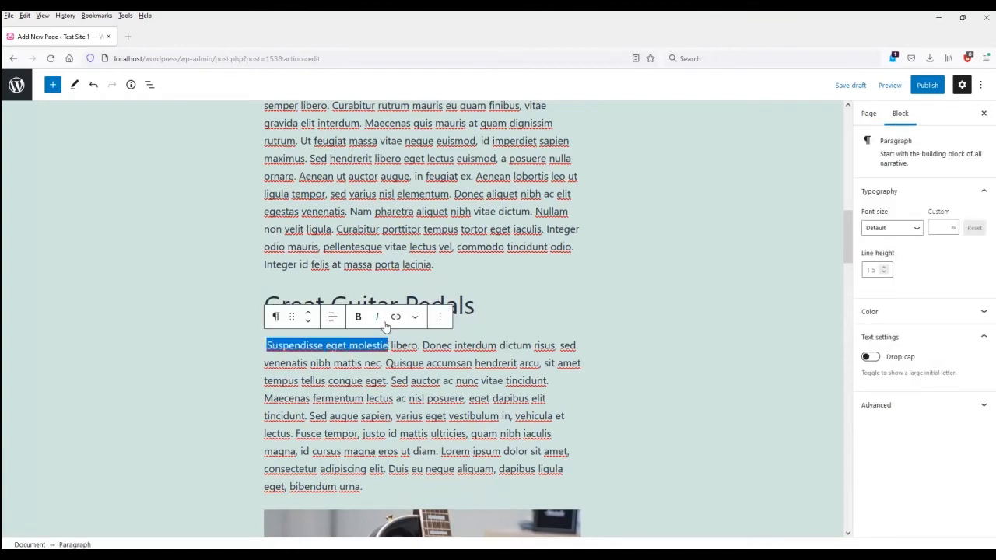
left_click(395, 317)
type("#palmtree")
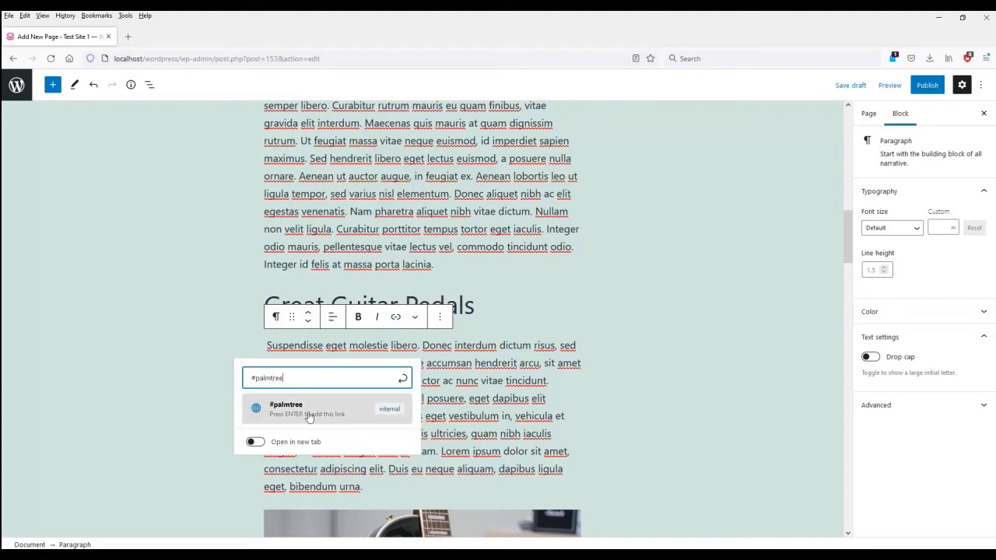
left_click(387, 411)
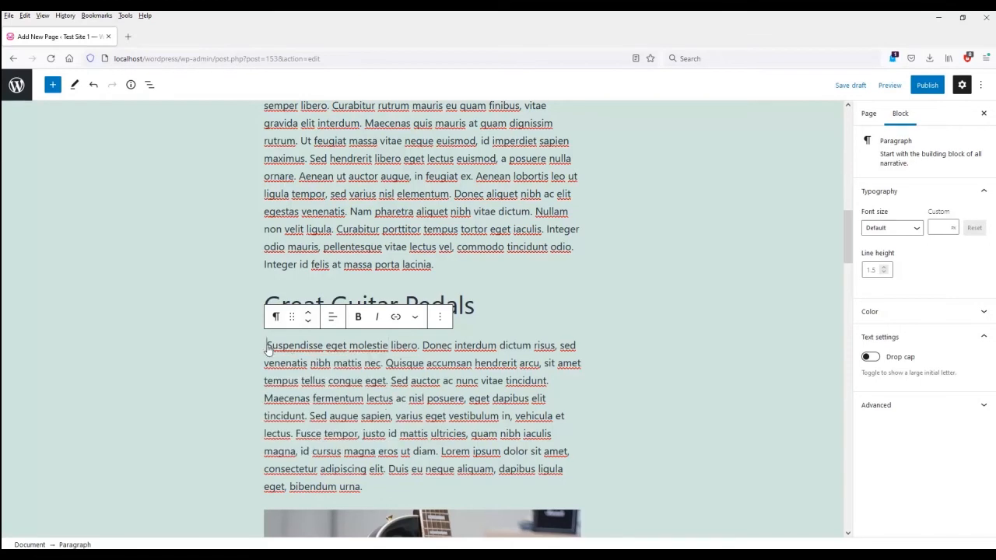
key("BackSpace")
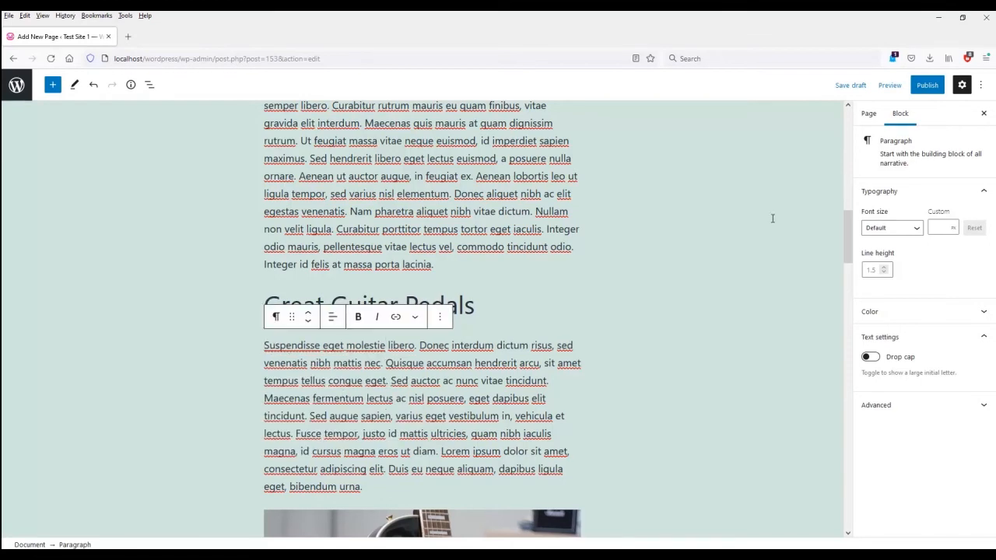
left_click(889, 86)
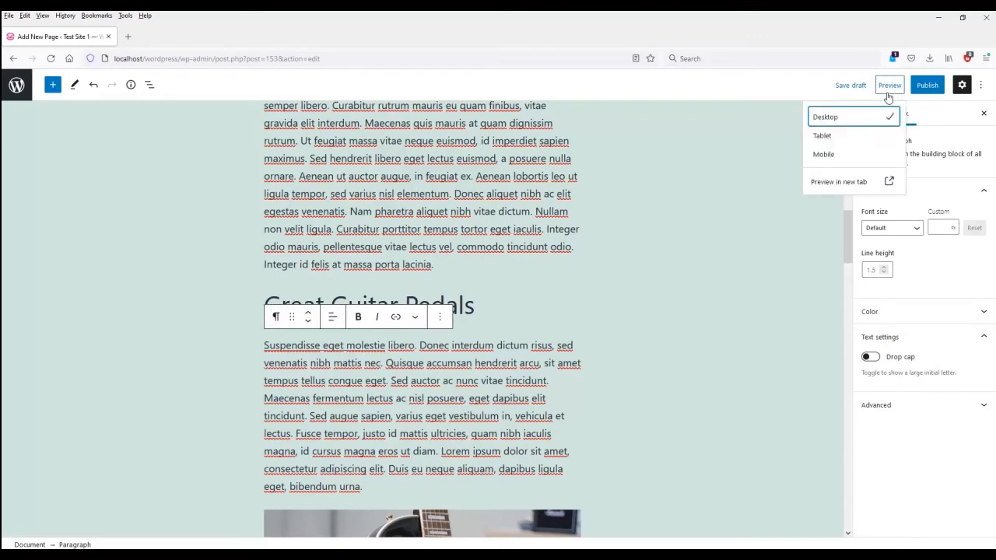
Preview the page in a new tab and scroll to the linked words under Great Guitar Pedals.
left_click(836, 183)
scroll(393, 288, "down", 3)
scroll(388, 304, "down", 5)
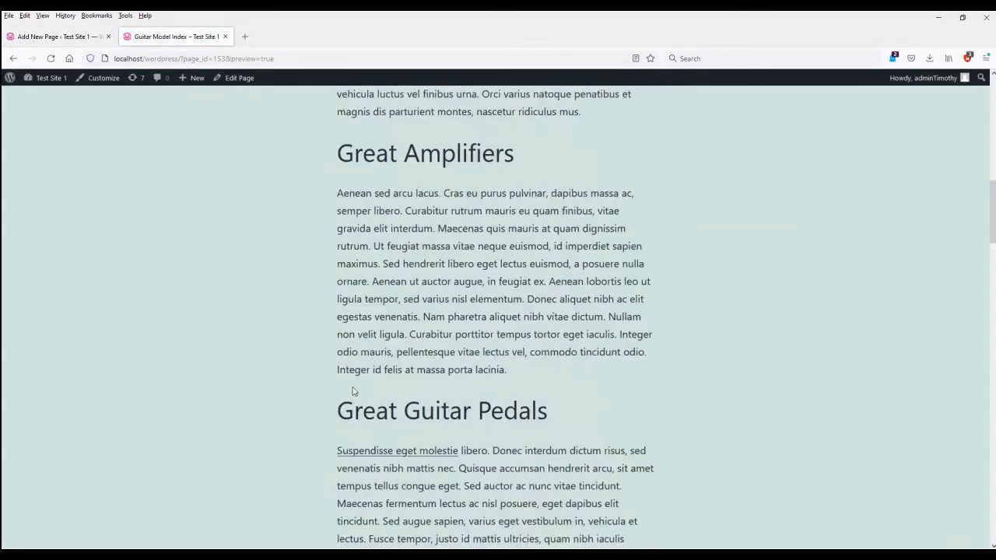
scroll(352, 393, "down", 1)
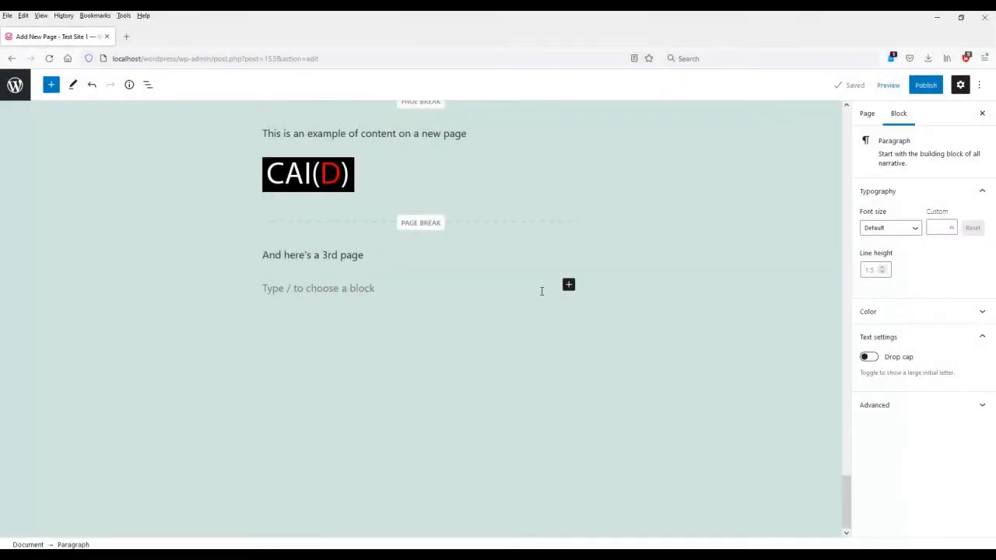
Insert a Classic block after the 3rd page line and write 'Hello world' in it.
left_click(569, 285)
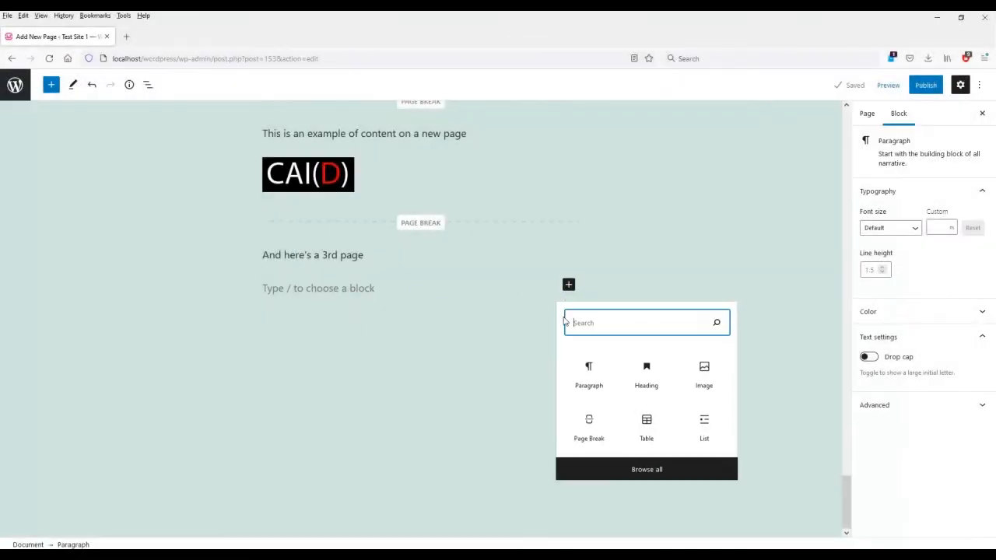
left_click(658, 468)
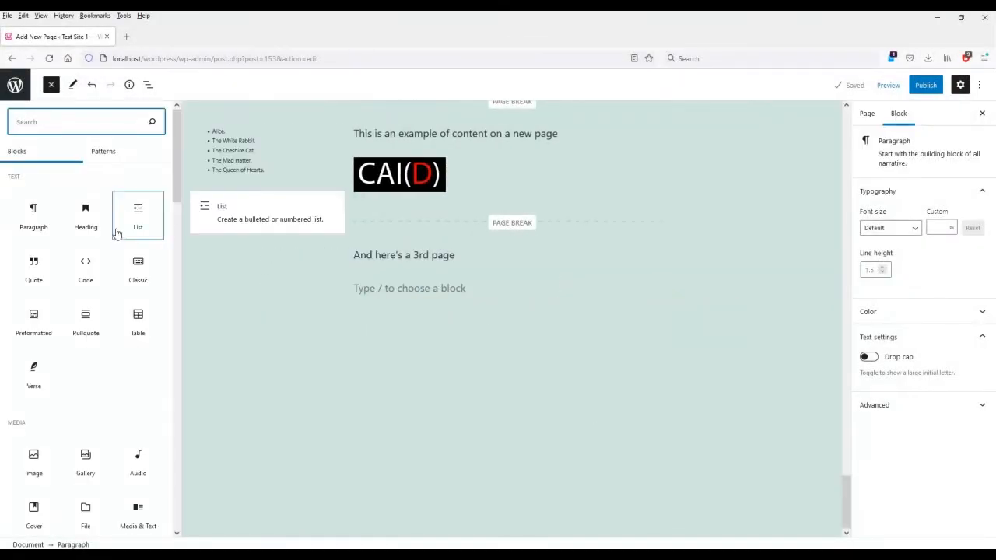
left_click(138, 264)
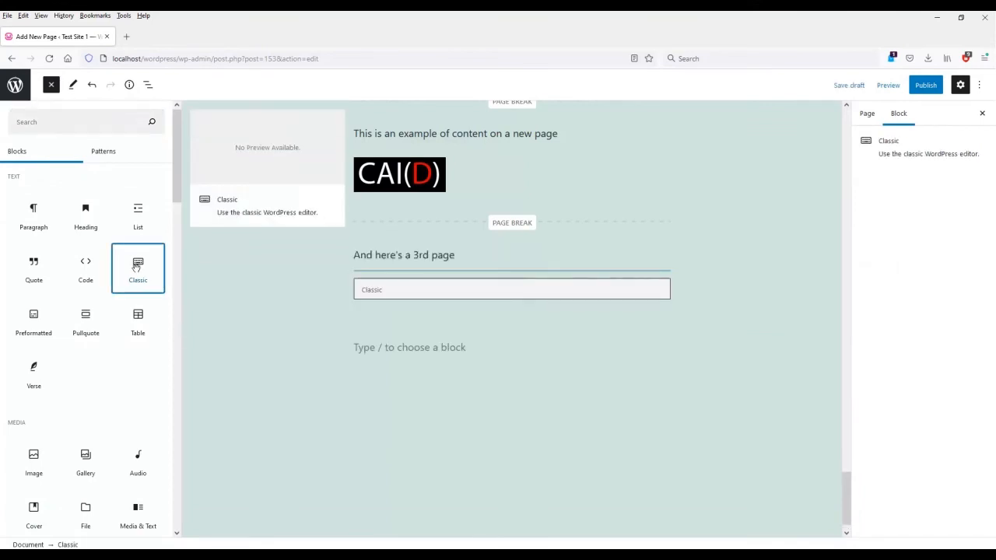
left_click(136, 267)
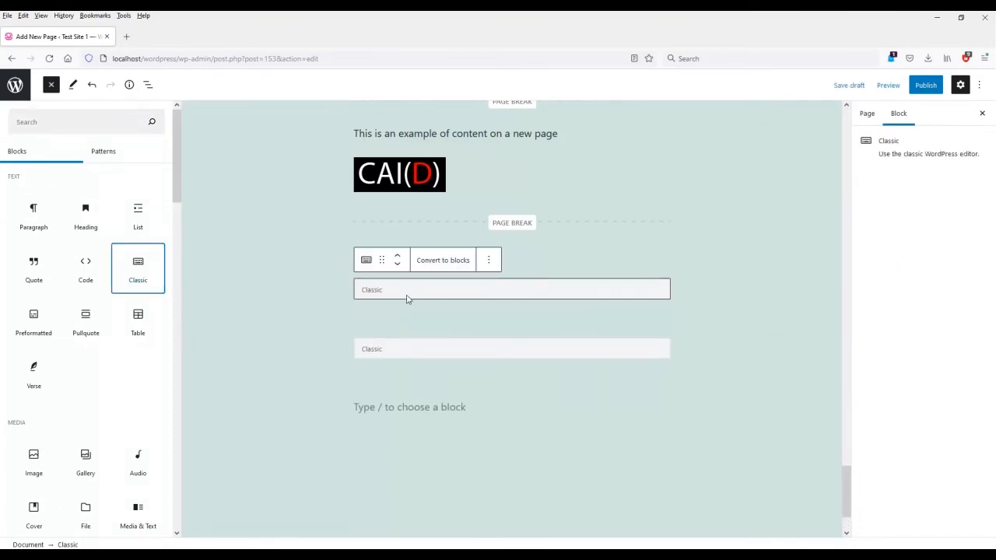
left_click(407, 299)
type("Hello world")
key("Return")
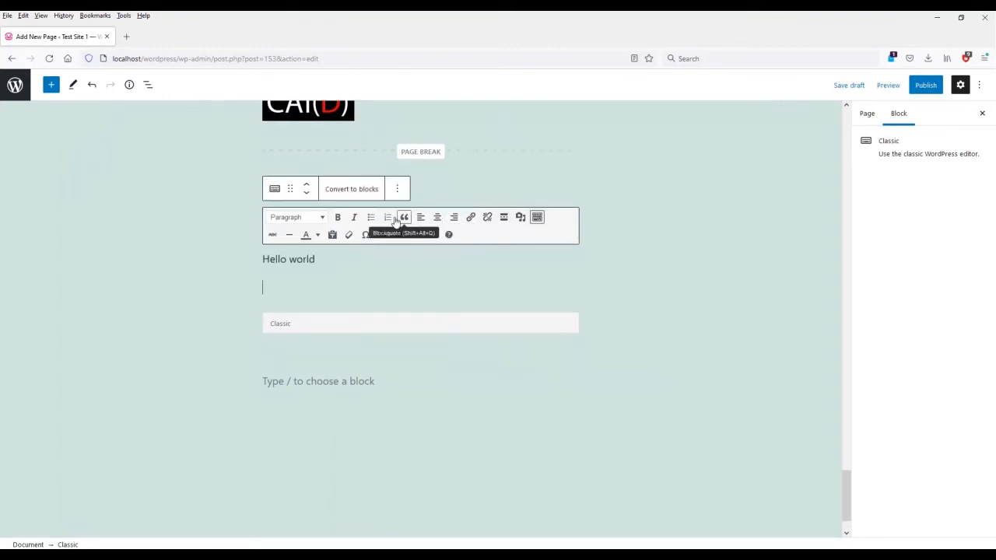
Add a bulleted list with the items 'what', 'are', 'you', 'doing today'.
left_click(371, 217)
type("what")
key("Return")
type("are")
key("Return")
type("you")
key("Return")
type("doing t")
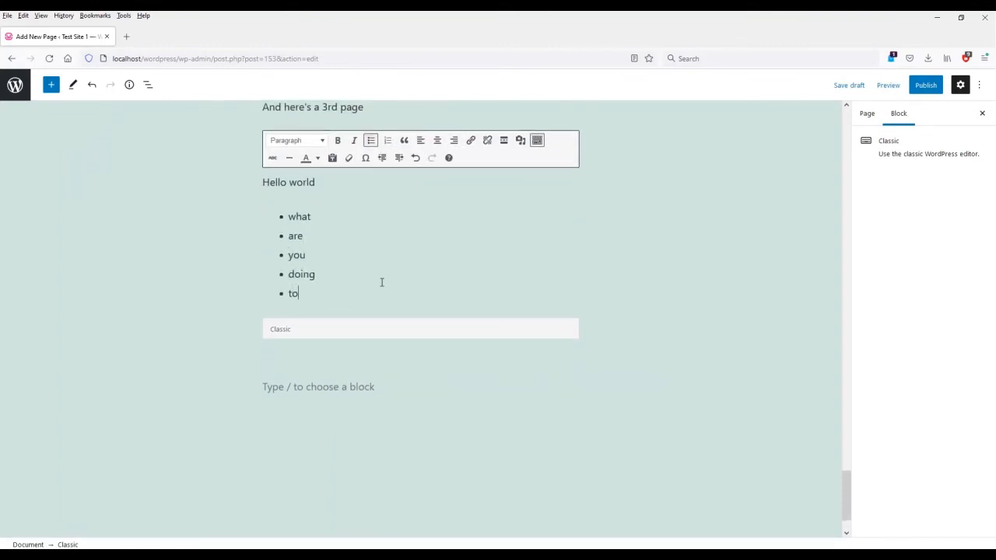
type("oday")
key("Return")
key("Return")
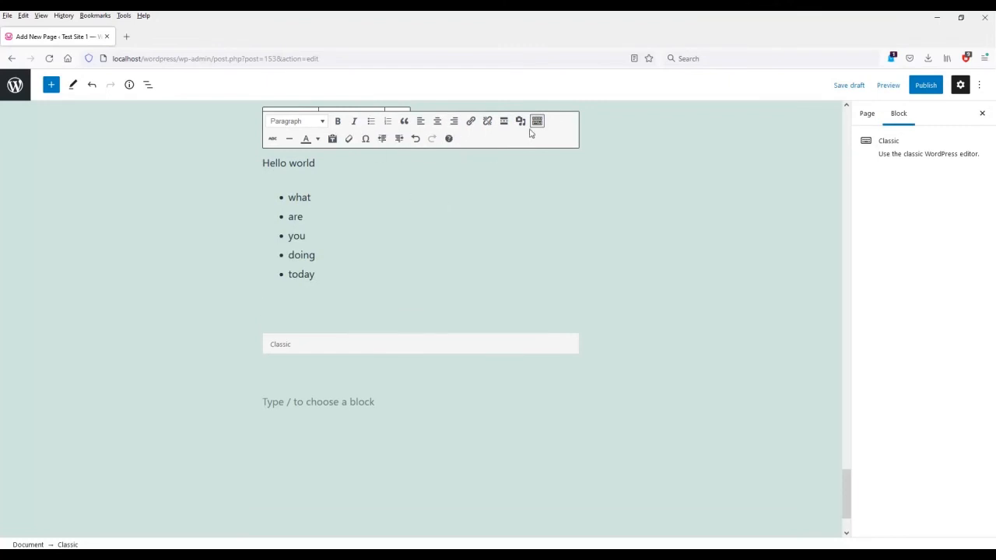
Insert the Computer Aided banner image from the media library and remove the extra empty Classic block.
left_click(521, 122)
left_click(479, 299)
left_click(942, 518)
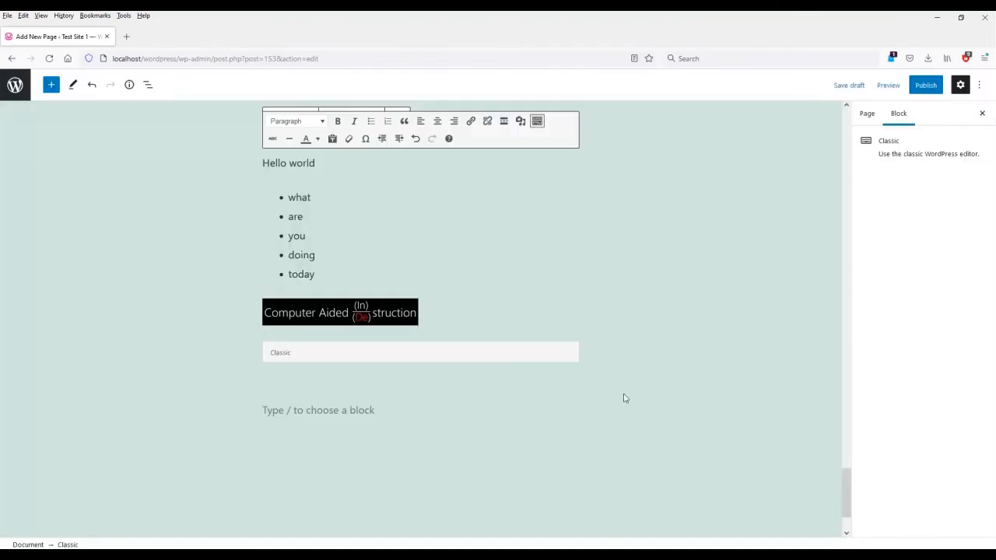
left_click(467, 356)
left_click(400, 285)
left_click(440, 492)
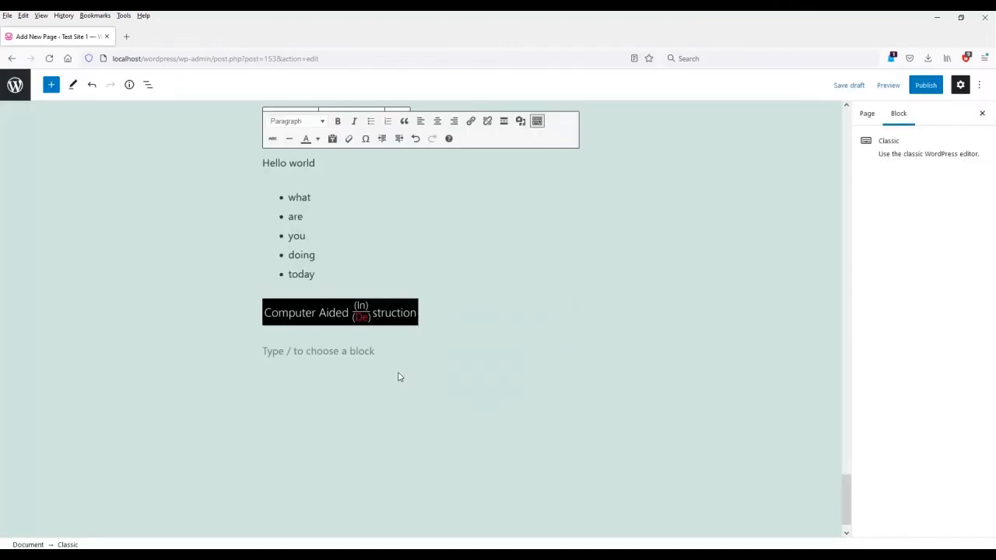
scroll(402, 382, "up", 2)
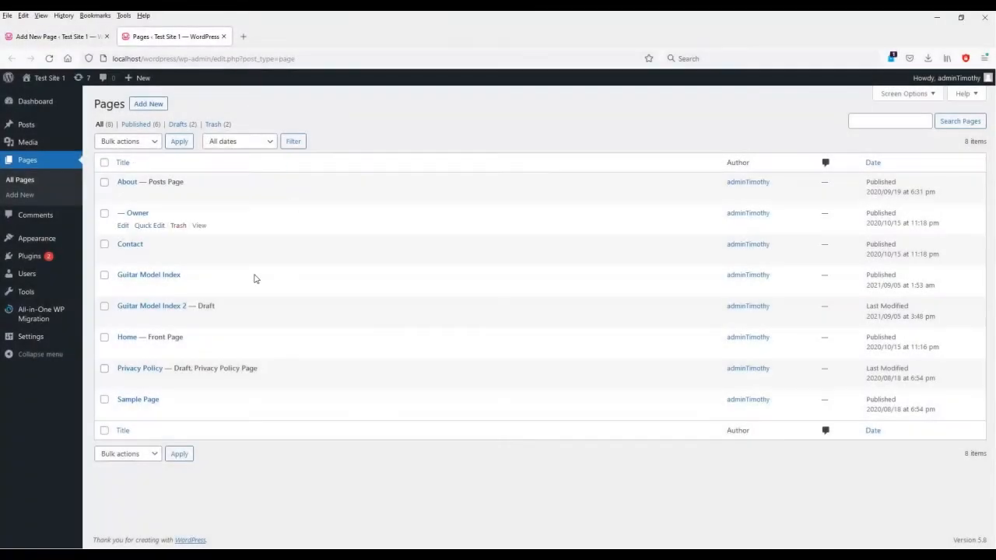
Find the Classic Editor plugin by searching 'classic editor' and activate it.
left_click(28, 261)
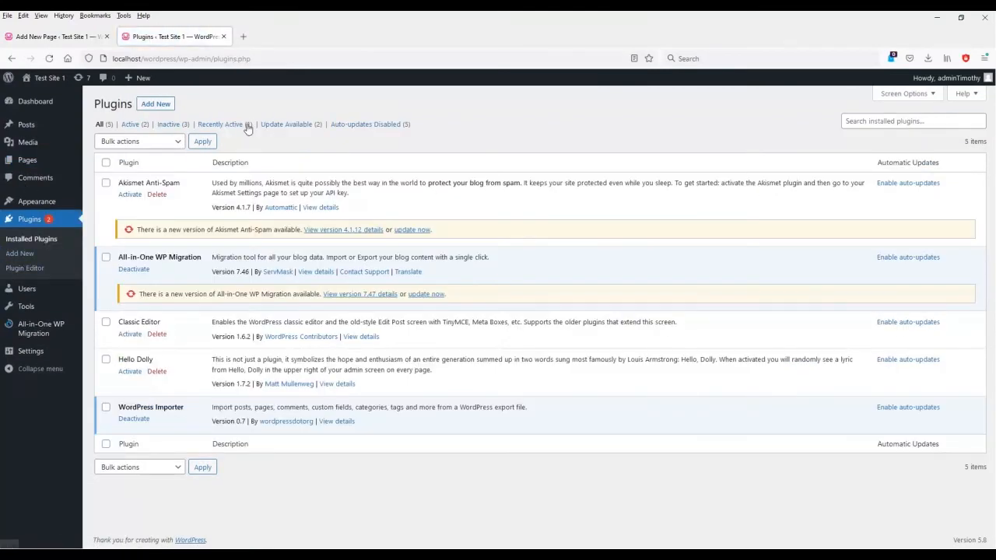
left_click(170, 108)
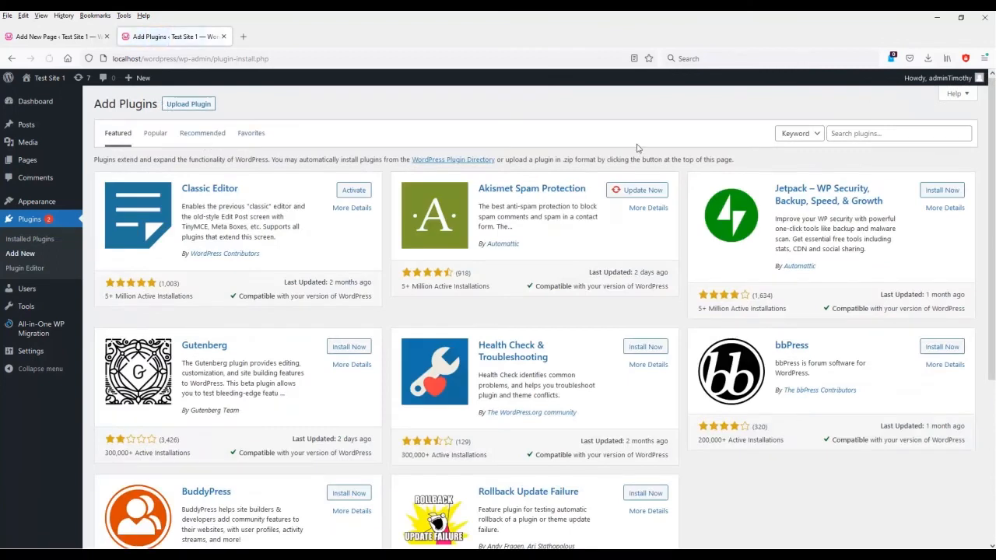
left_click(855, 134)
type("classic")
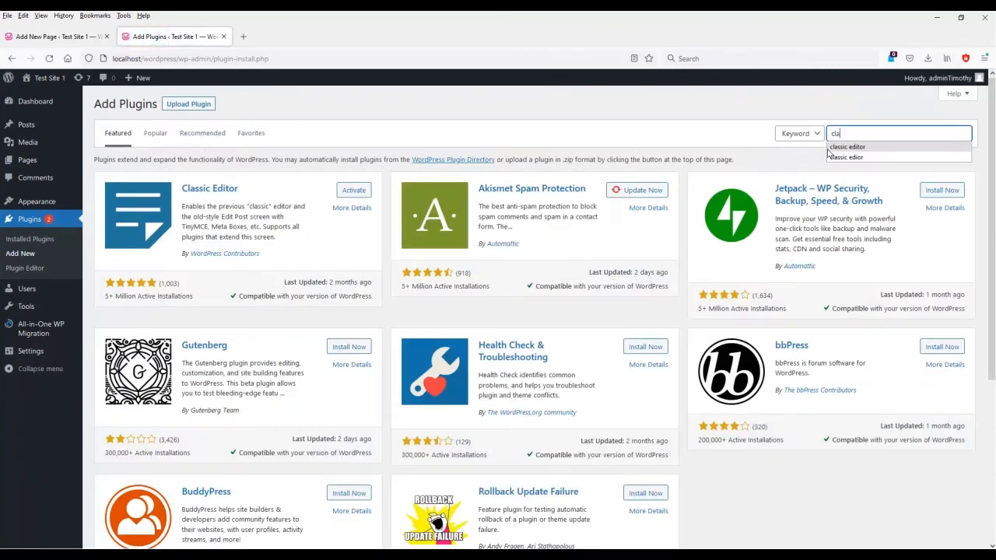
type(" editor")
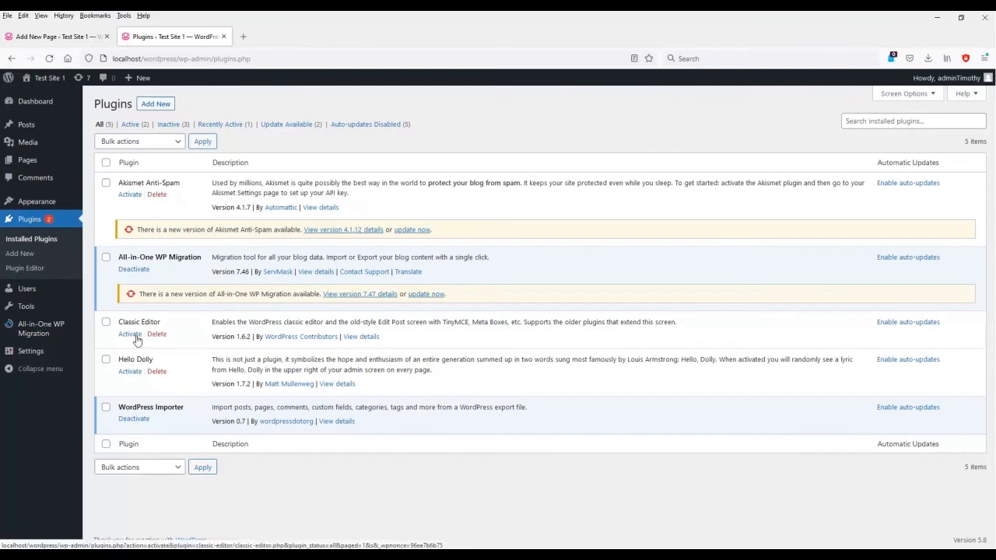
left_click(130, 333)
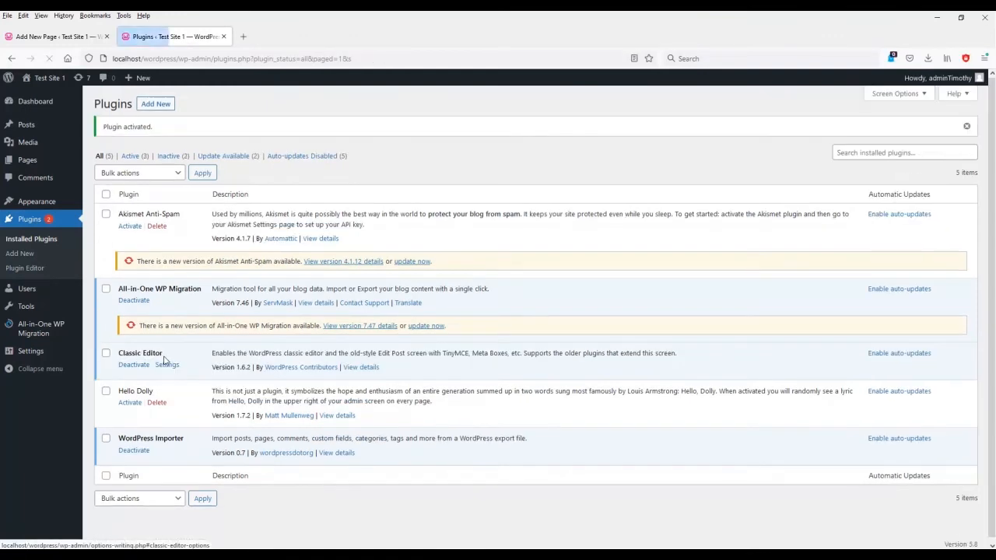
Review the Classic Editor settings, then reload the Guitar Model Index 2 page editor.
left_click(169, 366)
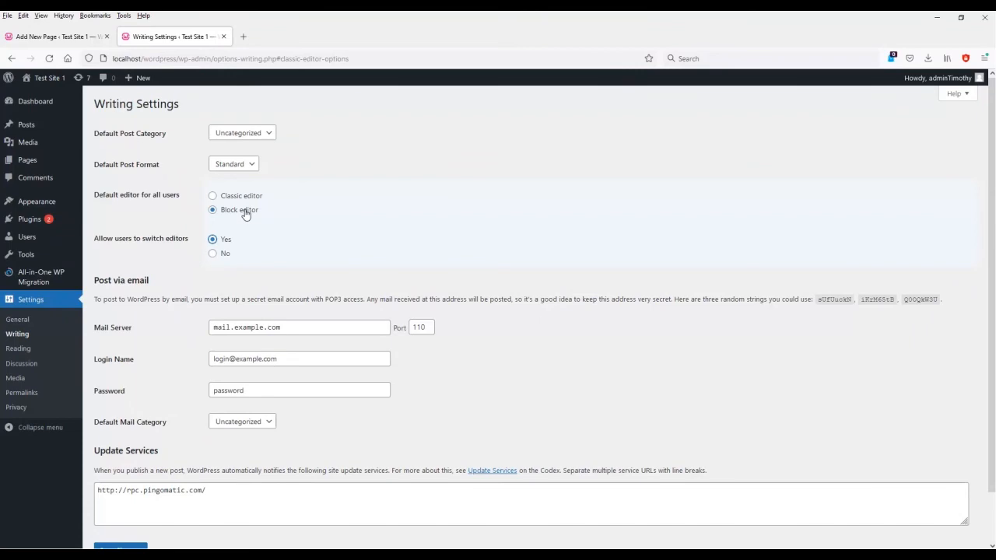
scroll(330, 308, "down", 2)
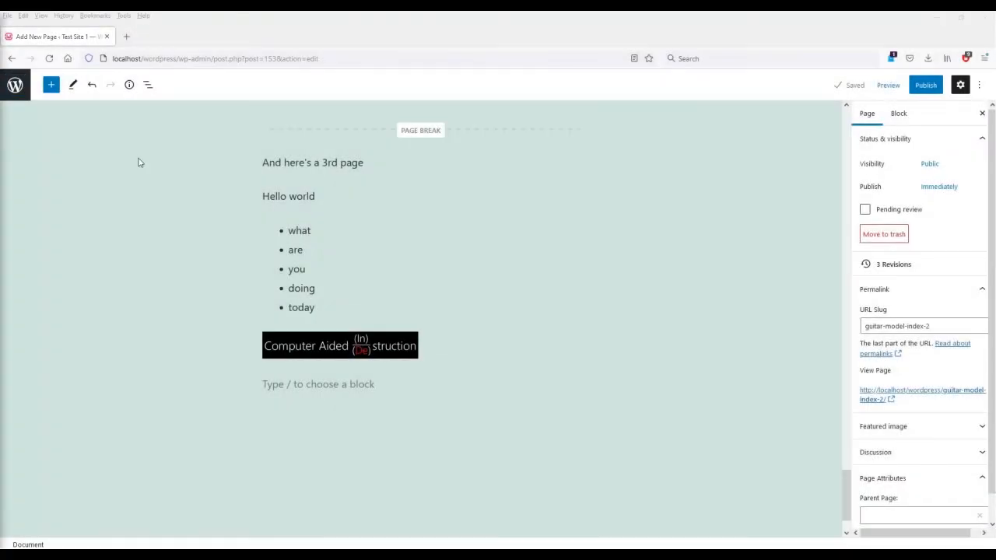
scroll(437, 267, "up", 15)
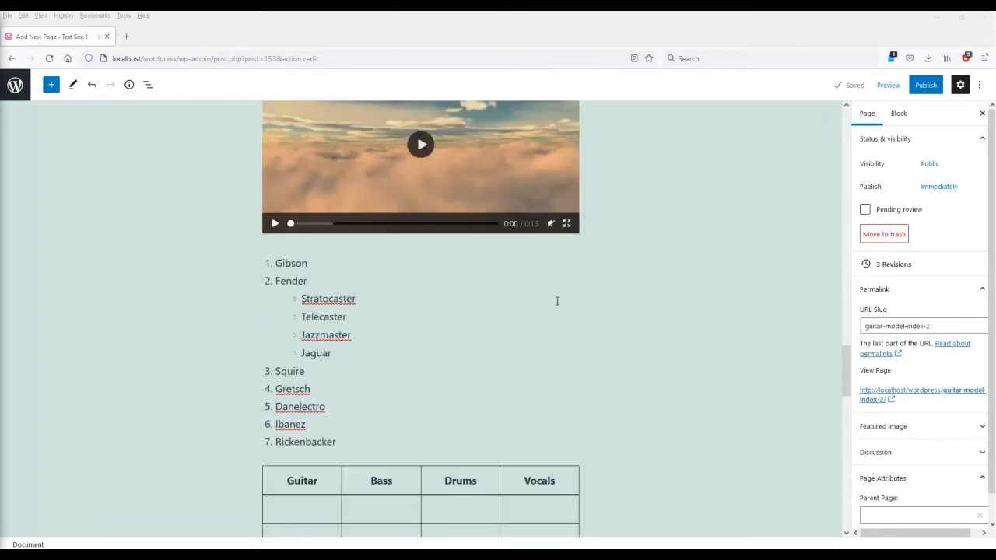
left_click(49, 58)
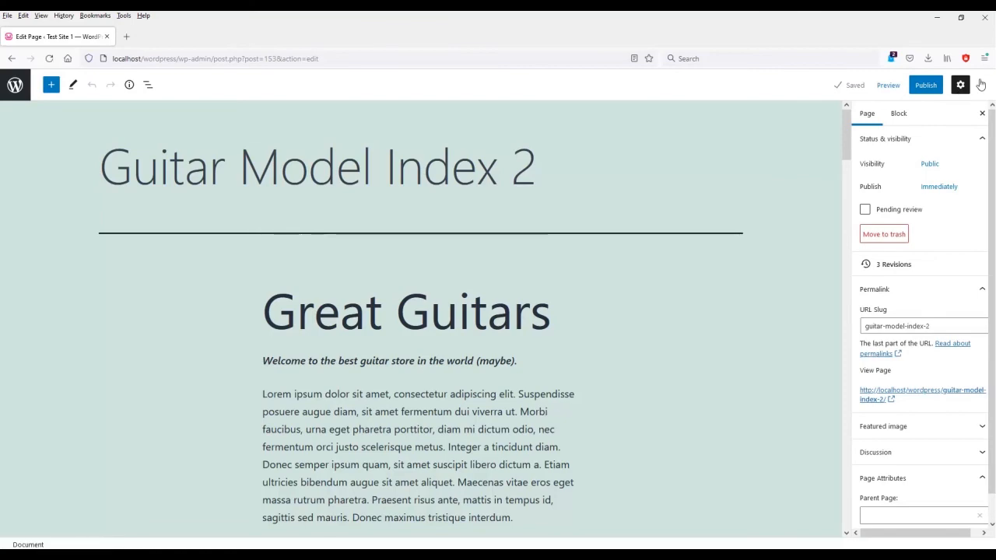
left_click(982, 86)
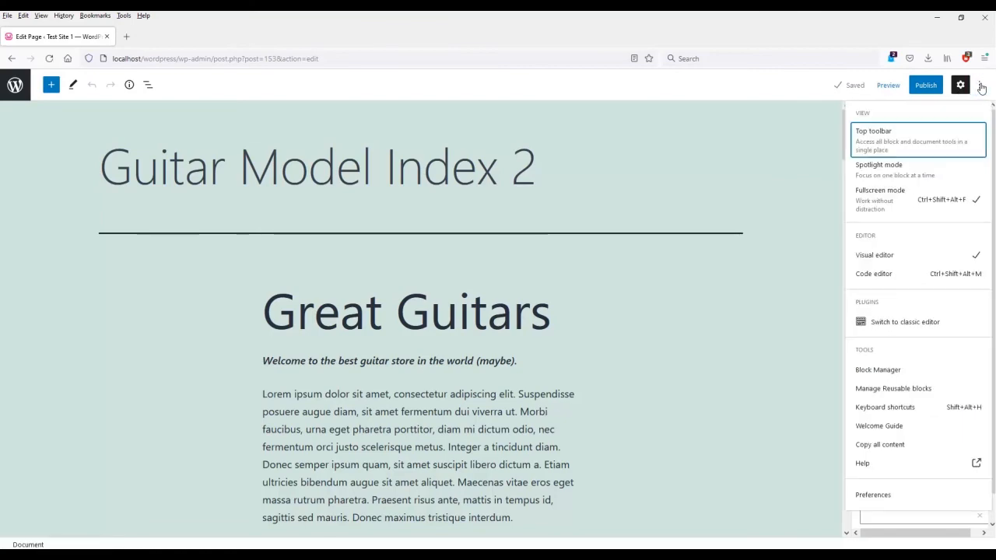
left_click(926, 332)
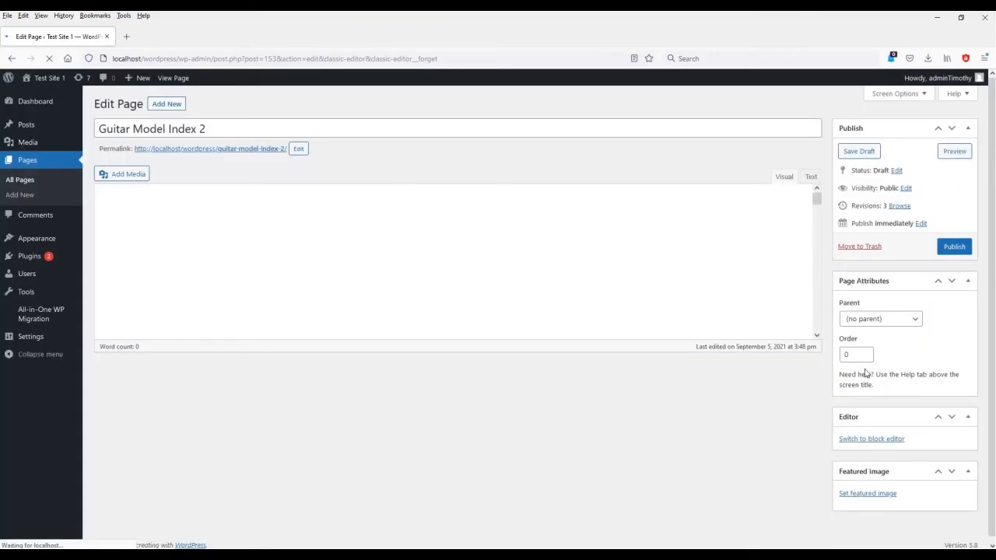
scroll(603, 292, "down", 5)
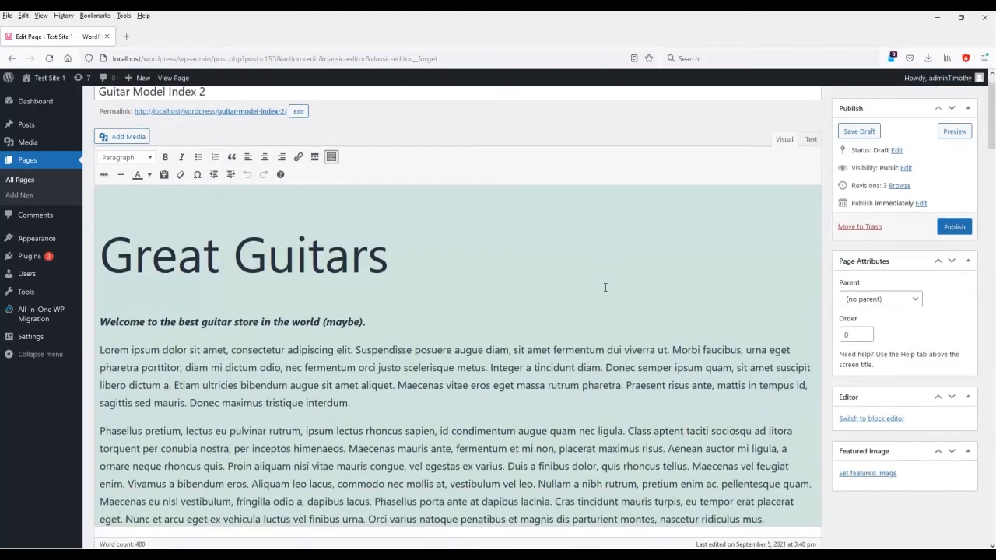
scroll(603, 295, "down", 15)
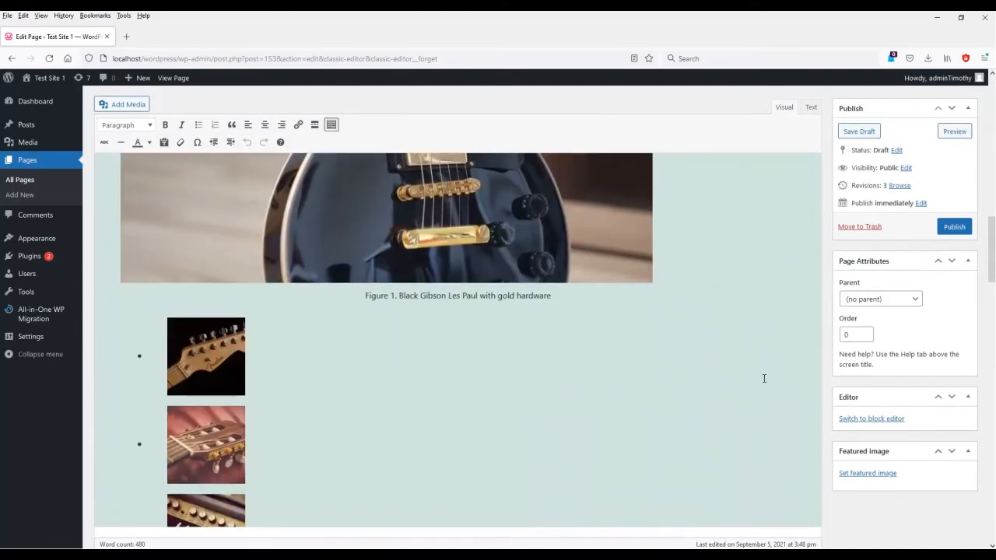
scroll(718, 373, "down", 12)
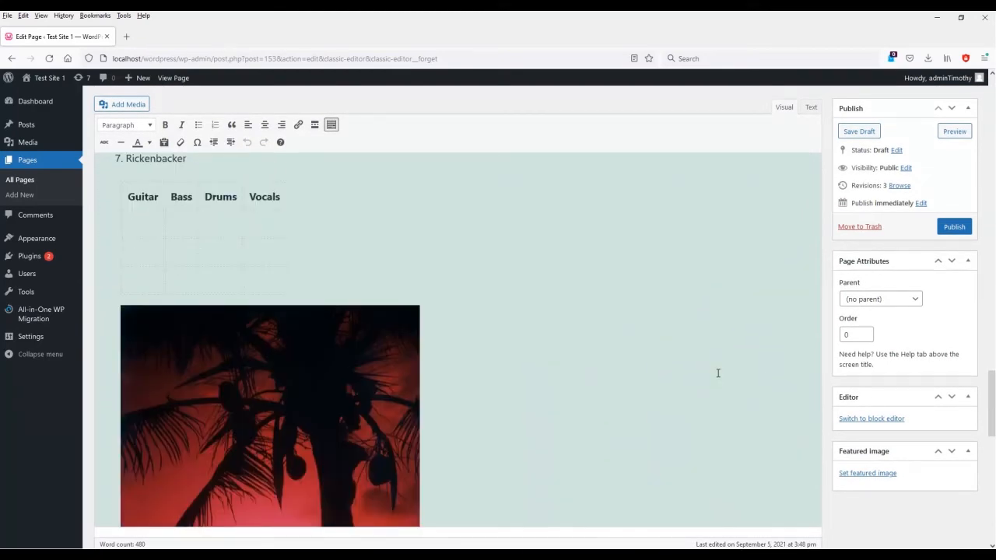
scroll(716, 375, "down", 5)
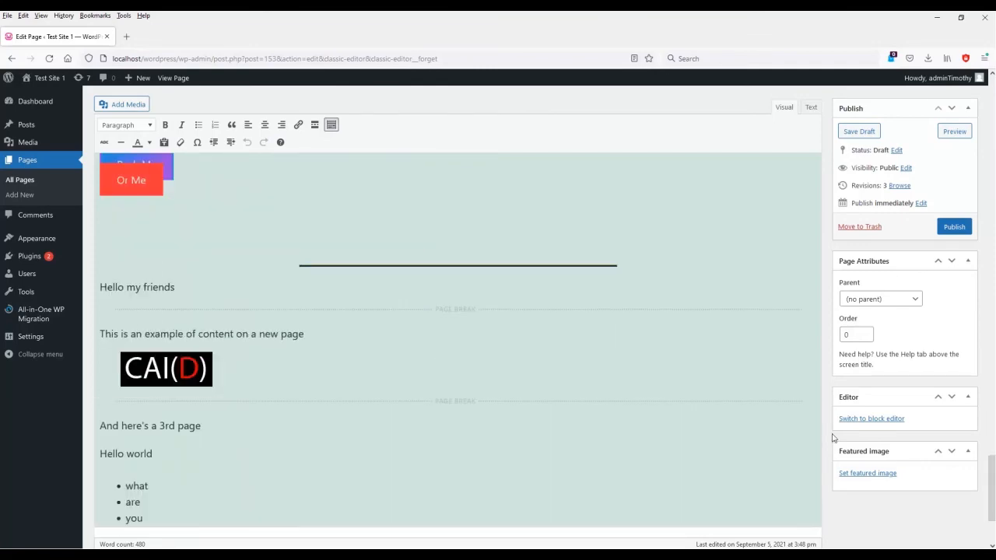
left_click(872, 419)
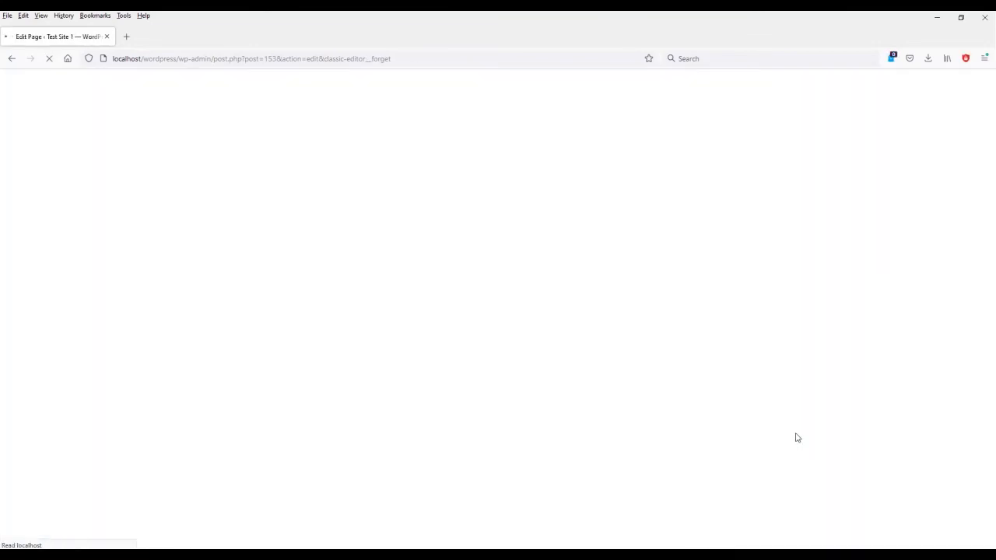
View the page at tablet width and scroll through the palm tree columns and the Guitar Bass Drums Vocals table.
scroll(263, 311, "down", 7)
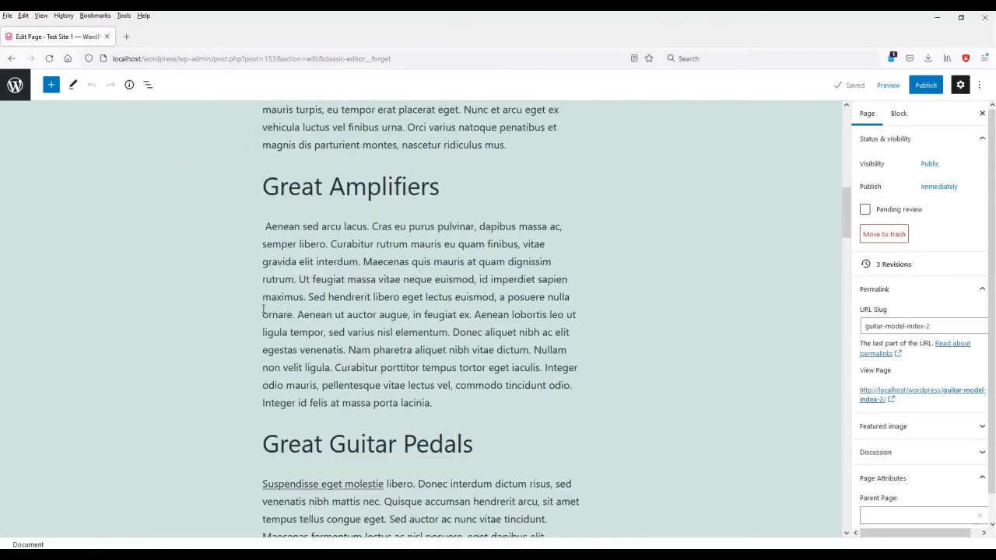
scroll(262, 312, "down", 20)
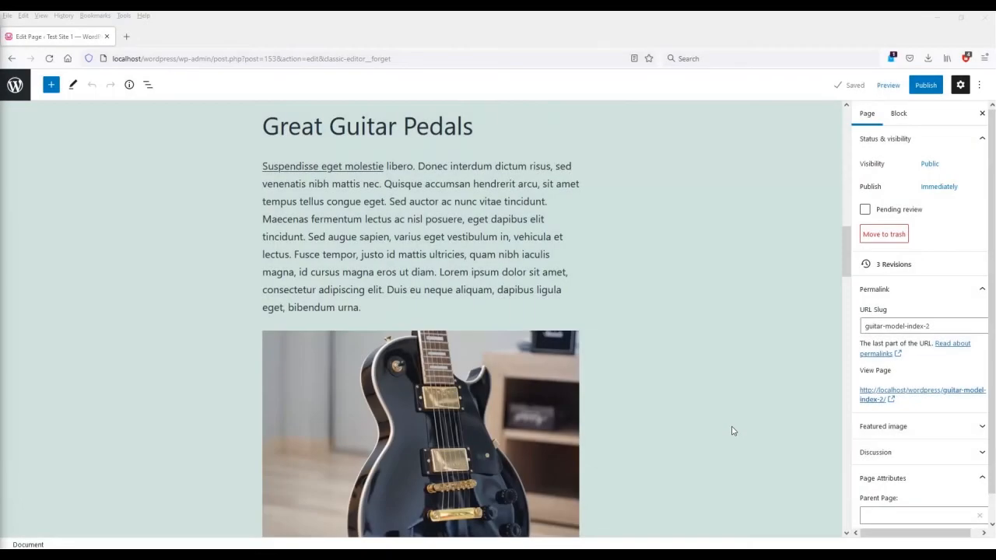
left_click(891, 86)
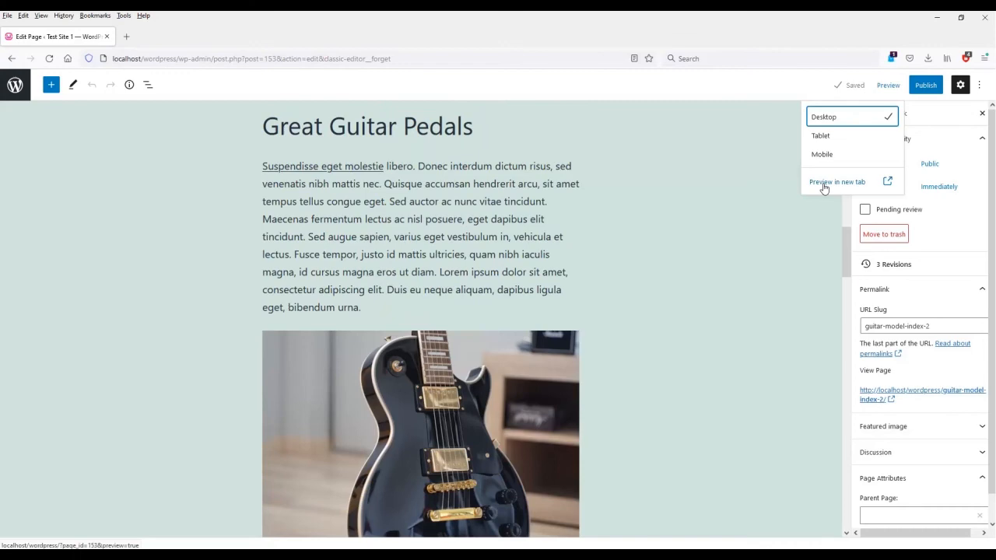
left_click(828, 139)
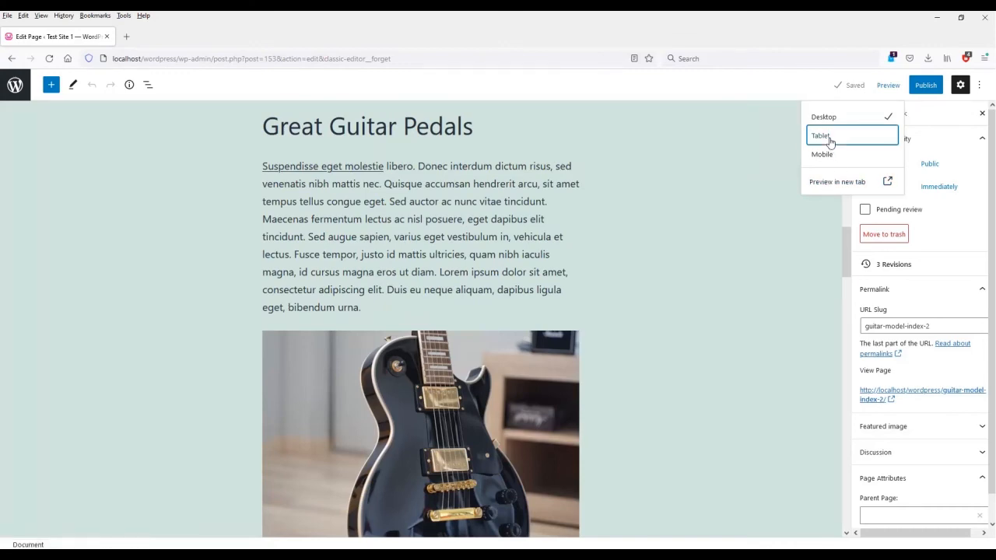
scroll(600, 336, "down", 10)
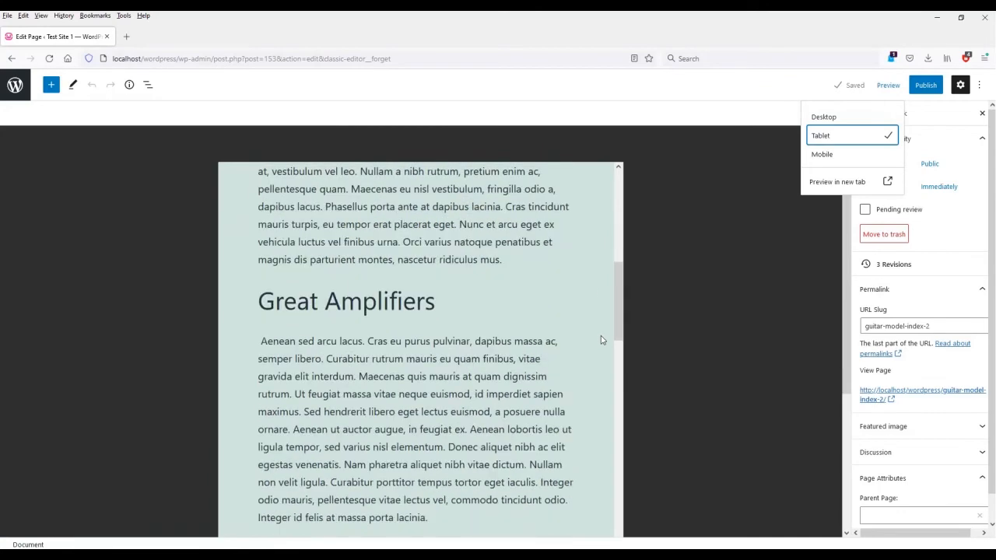
scroll(601, 339, "down", 15)
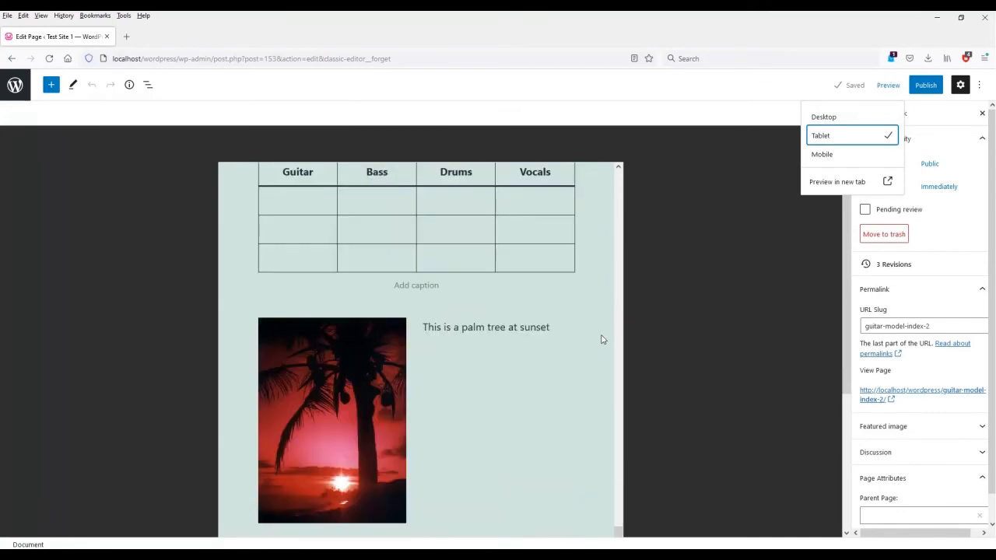
left_click(449, 316)
scroll(473, 373, "up", 5)
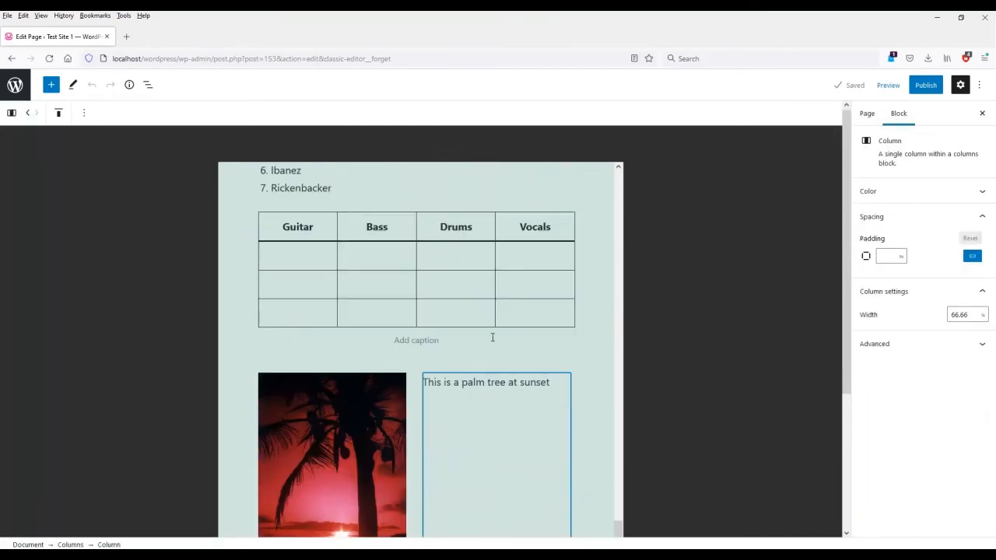
left_click(464, 289)
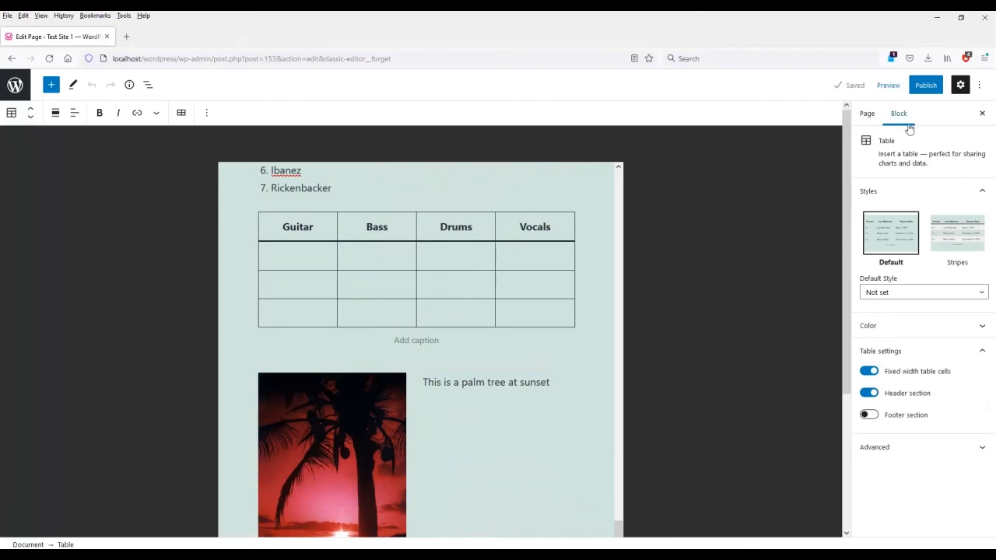
Switch the editor back to desktop width and preview the page in a new tab.
left_click(887, 85)
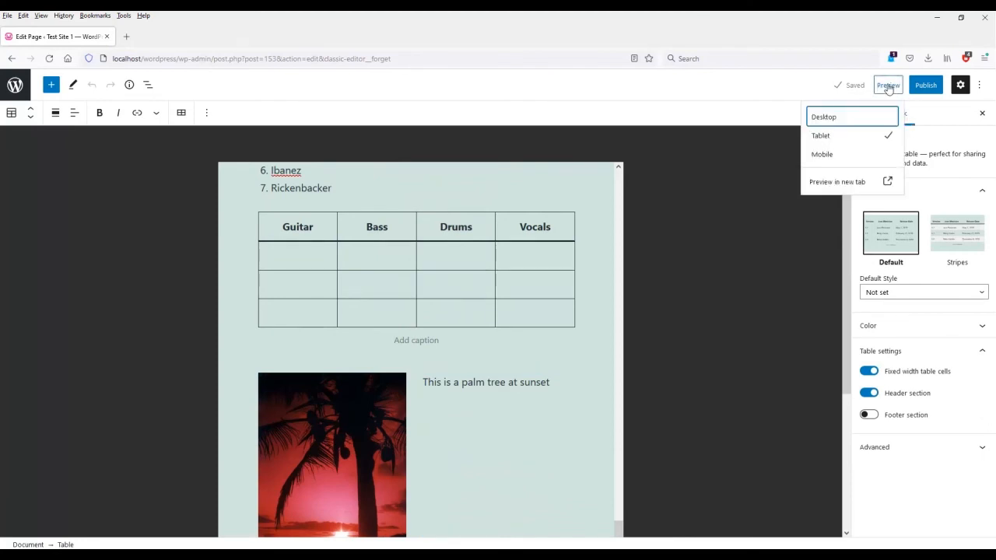
left_click(836, 121)
left_click(839, 184)
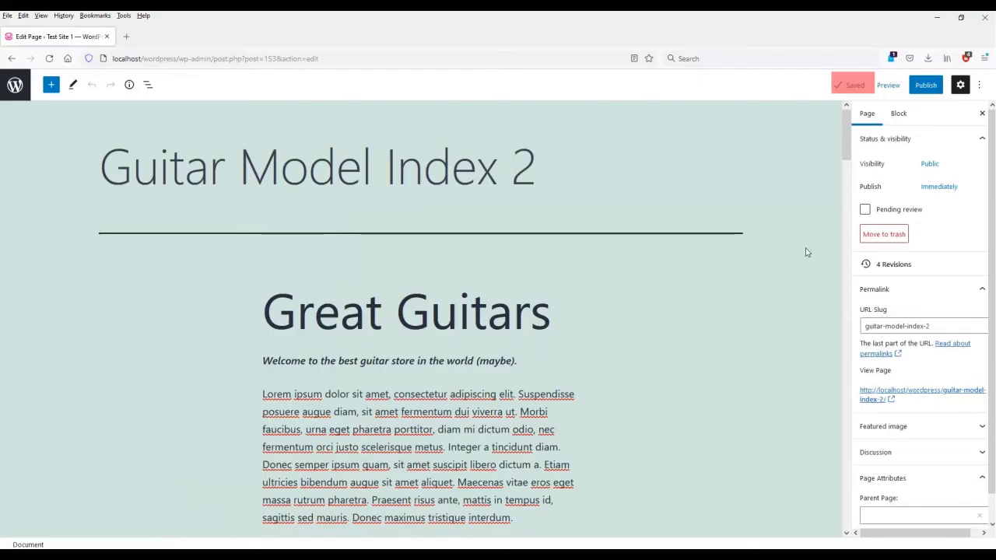
Save the page as a draft and bring up the pre-publish panel.
left_click(579, 321)
left_click(849, 85)
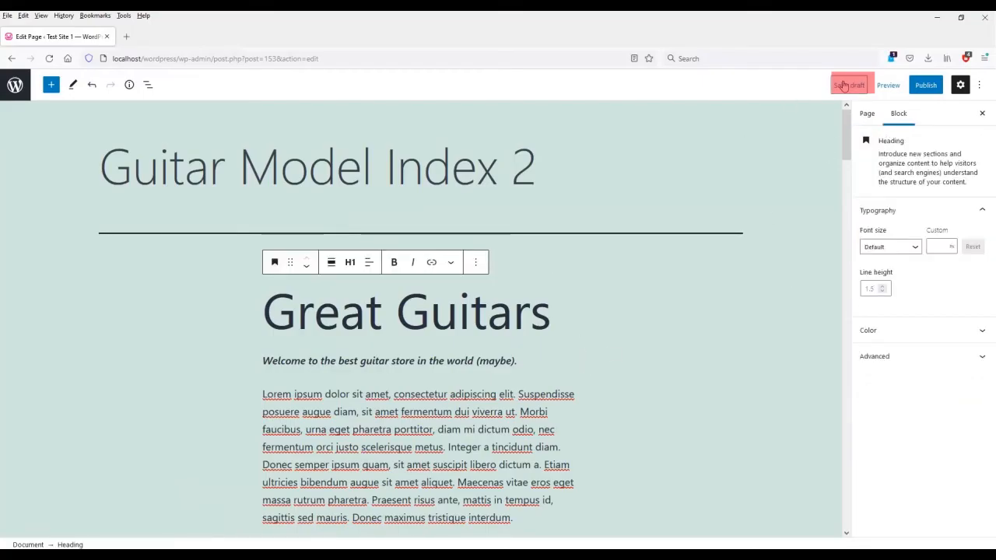
left_click(926, 85)
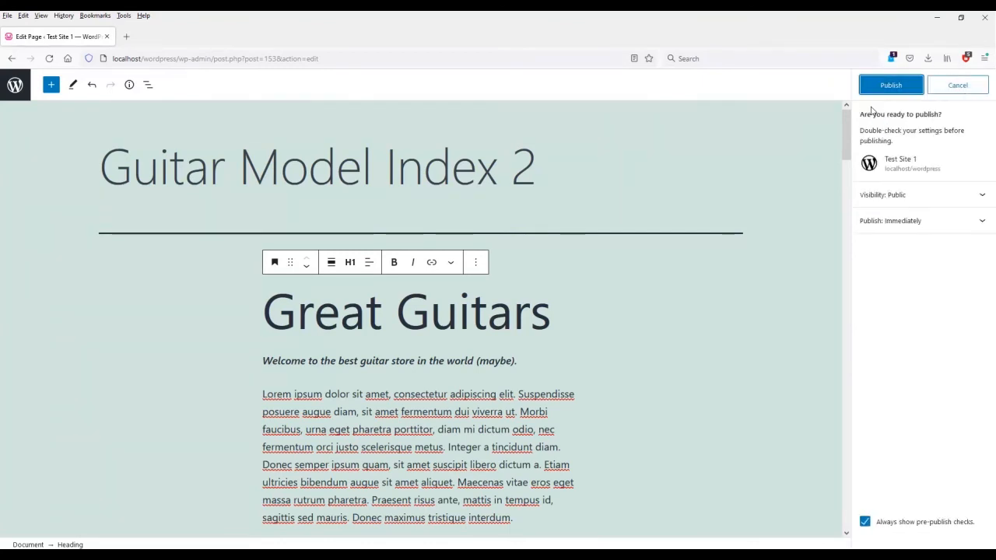
Try Private and Password protected visibility, then return the page's visibility to Public.
left_click(904, 201)
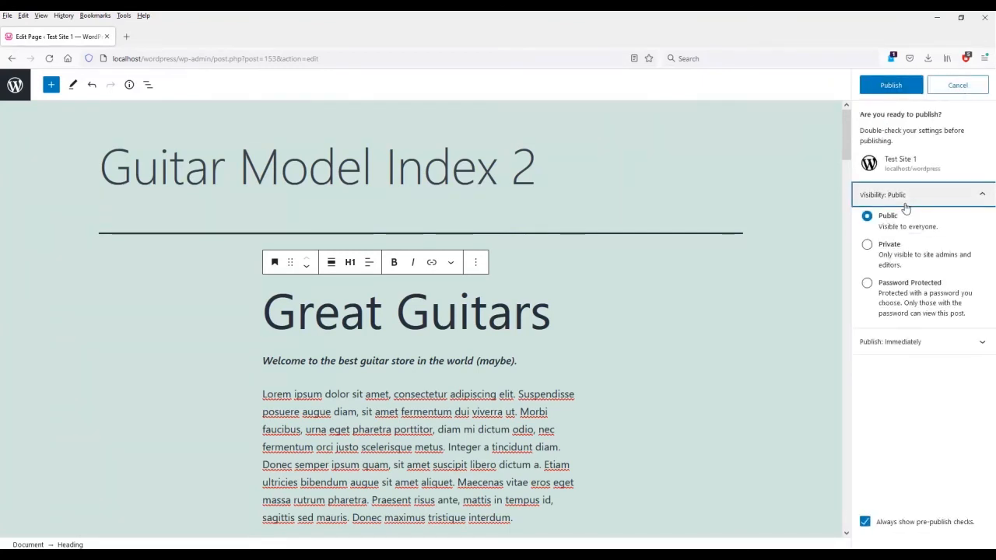
left_click(868, 246)
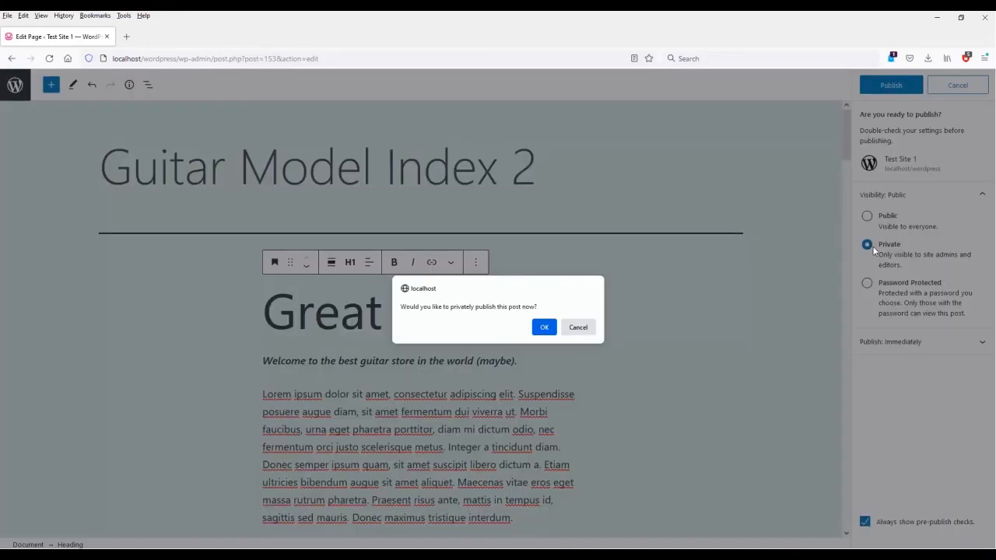
left_click(578, 328)
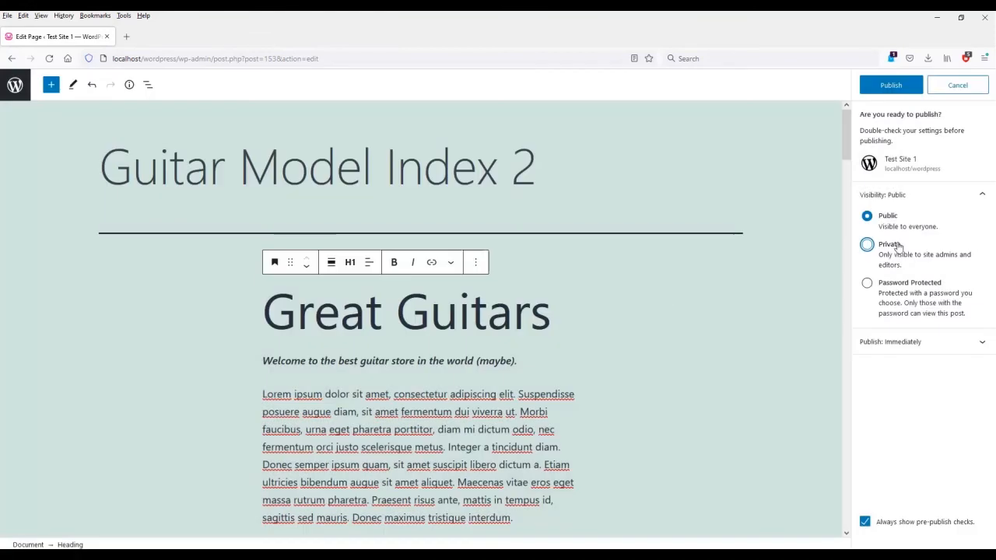
left_click(867, 283)
left_click(913, 334)
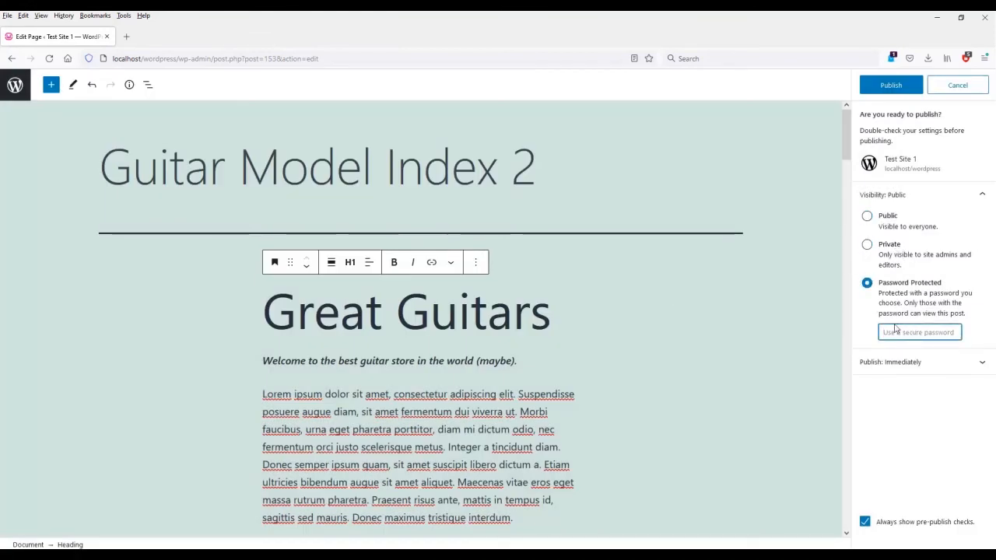
type("helloworld")
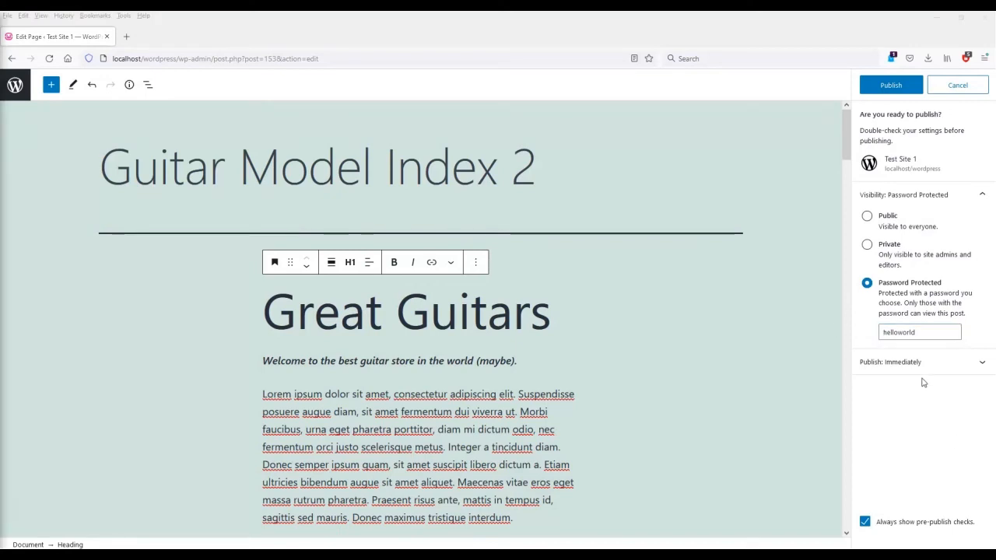
left_click(878, 217)
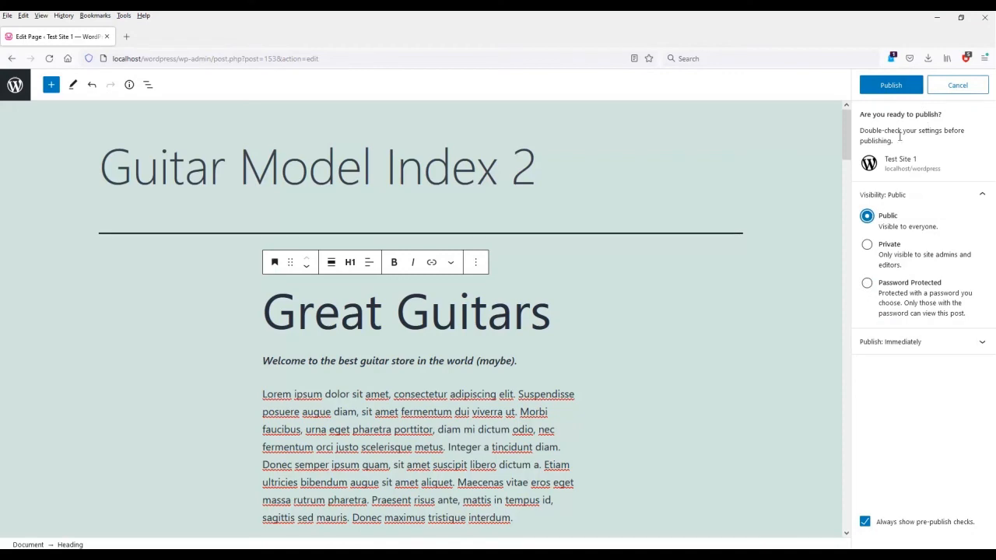
Check the publish date and time, then expand the page's Discussion settings.
left_click(887, 342)
scroll(918, 413, "down", 1)
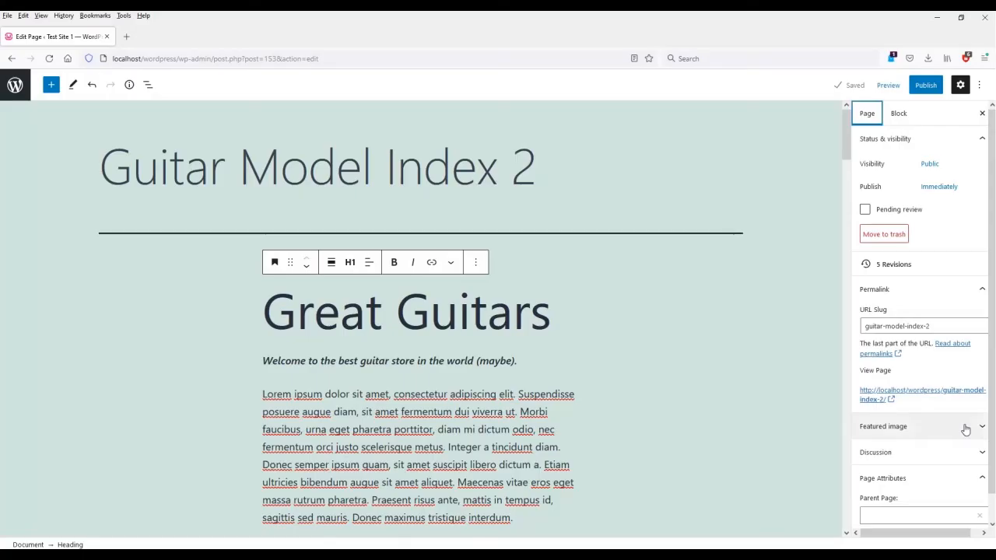
scroll(967, 427, "down", 1)
left_click(899, 432)
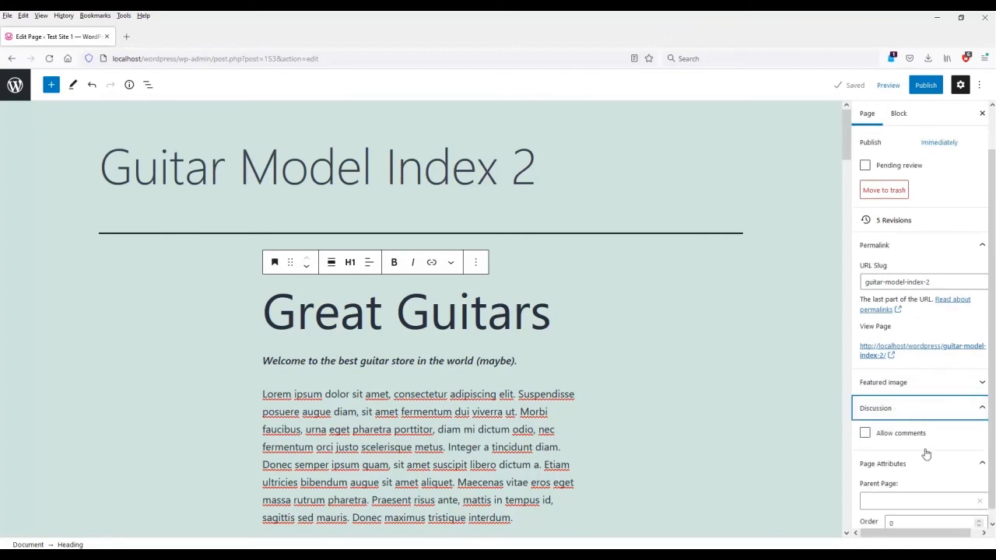
Toggle Allow comments on and off twice, leaving comments disallowed.
scroll(921, 443, "down", 1)
left_click(890, 426)
left_click(890, 426)
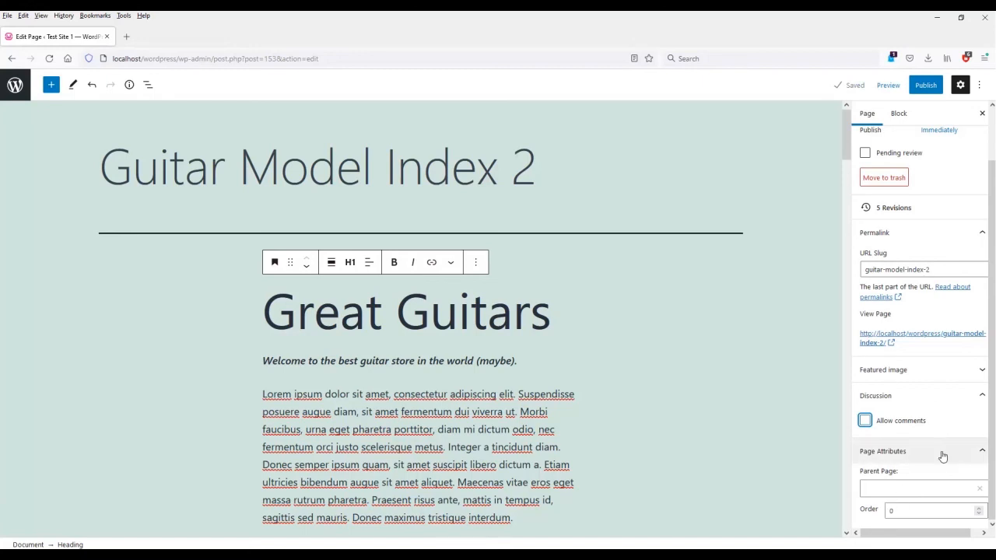
left_click(865, 422)
left_click(866, 425)
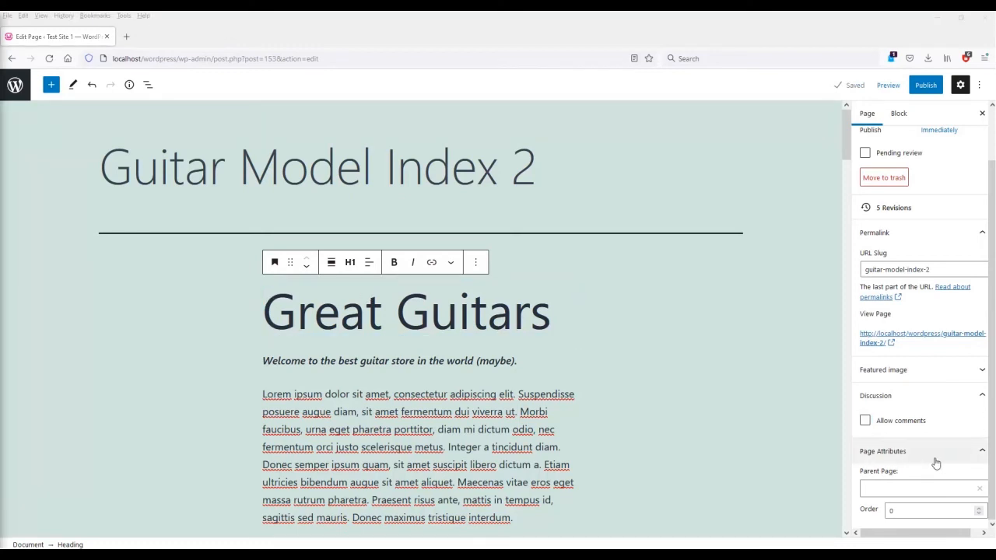
scroll(936, 463, "up", 2)
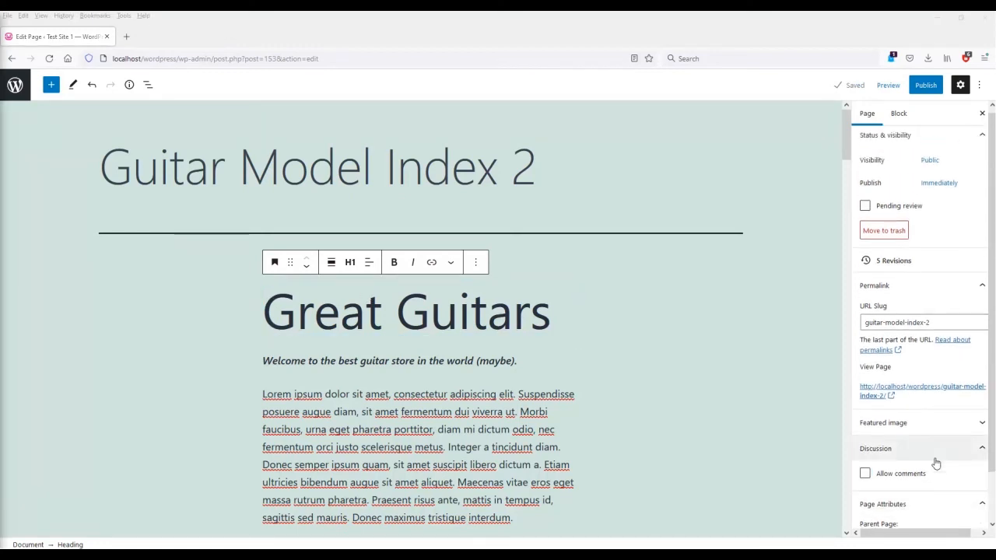
scroll(937, 464, "down", 2)
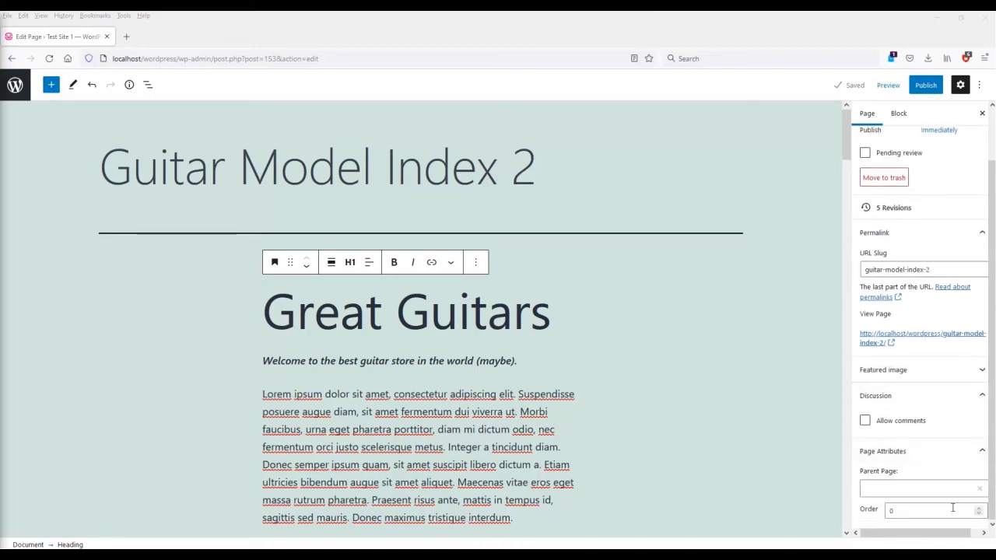
Leave Parent Page set to none, check the publish date, and start publishing.
left_click(936, 490)
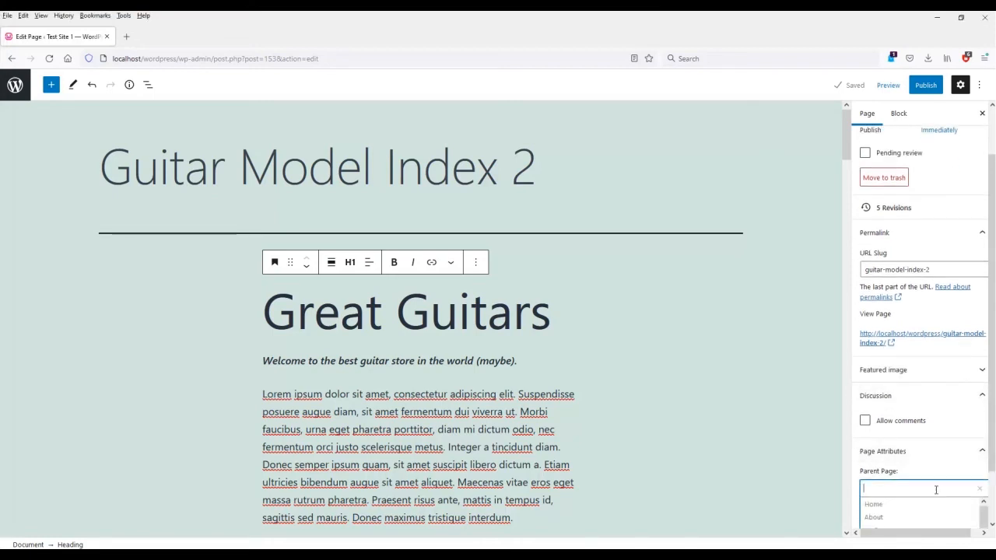
scroll(937, 499, "down", 2)
left_click(934, 407)
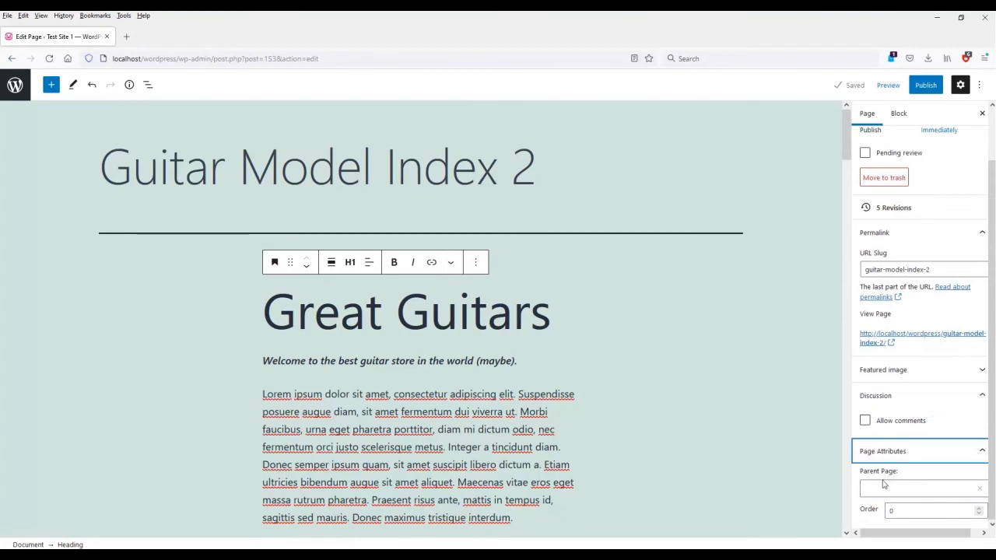
scroll(885, 484, "up", 2)
left_click(941, 193)
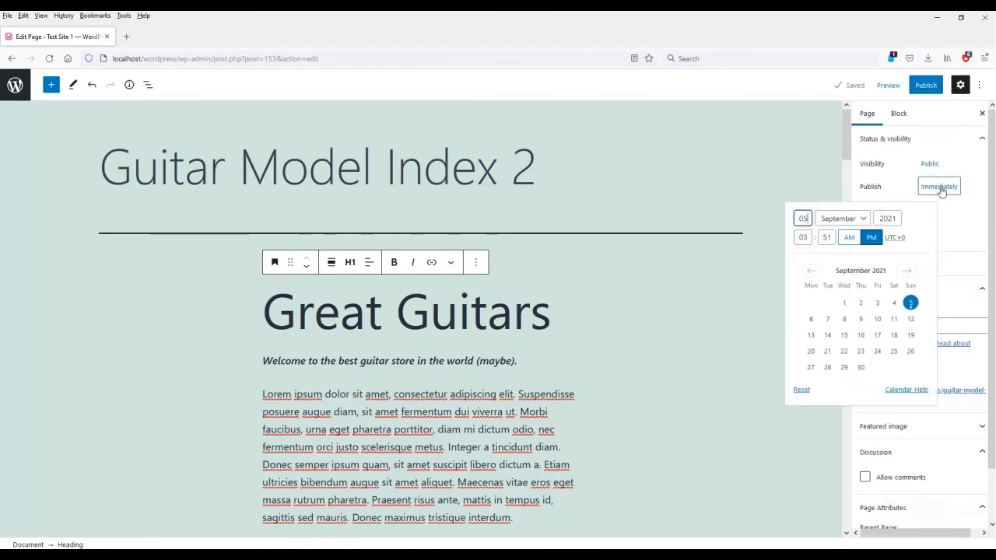
left_click(937, 165)
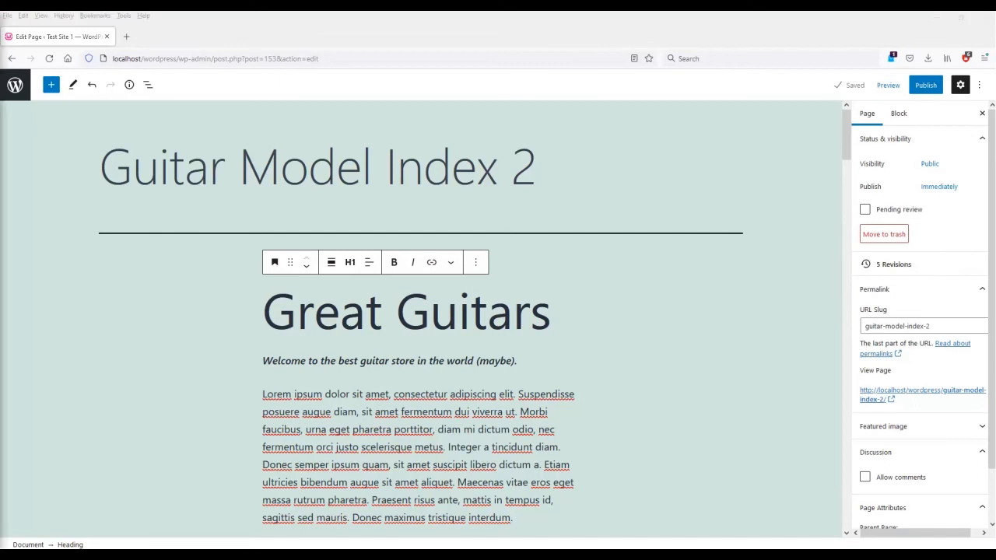
left_click(927, 85)
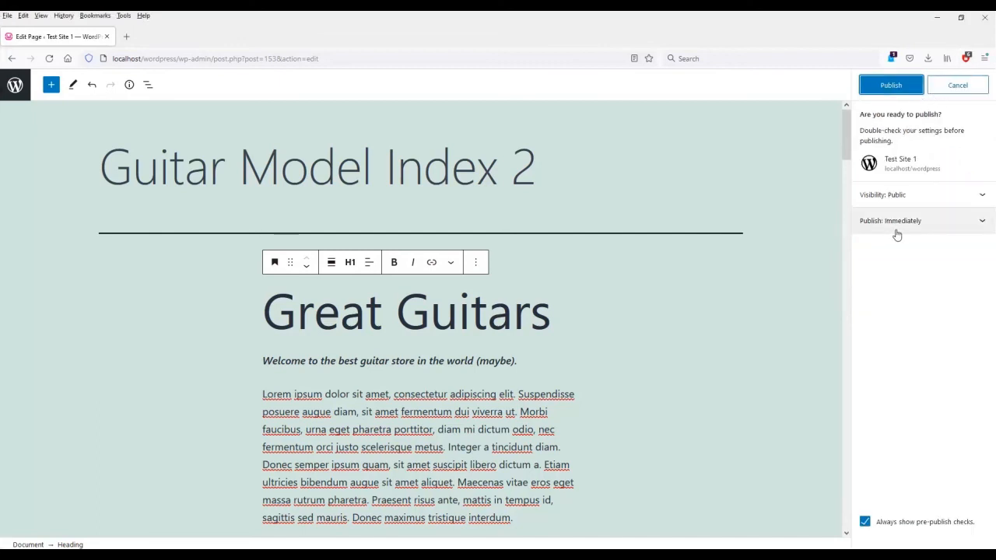
Confirm publishing Guitar Model Index 2 and scroll through its live page.
left_click(908, 93)
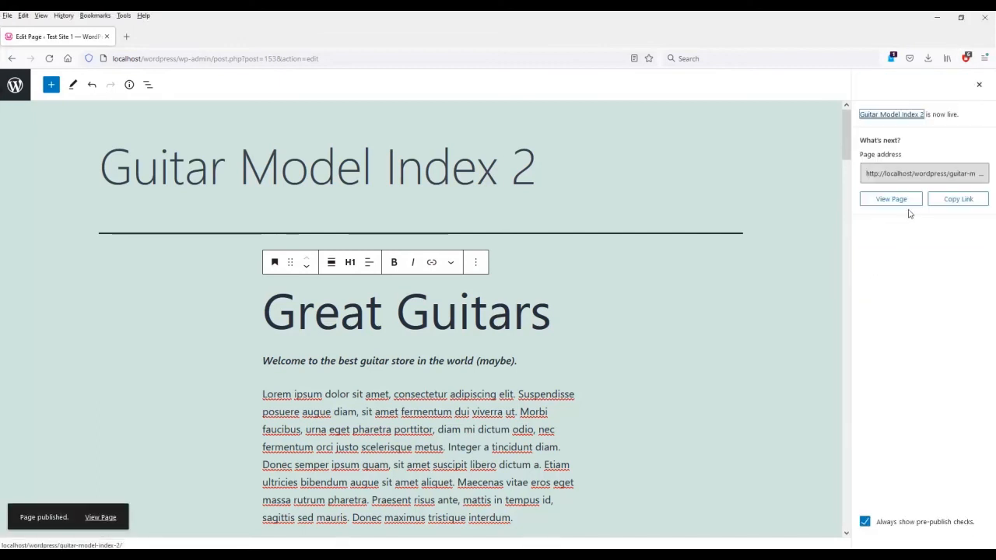
left_click(889, 197)
scroll(837, 316, "down", 15)
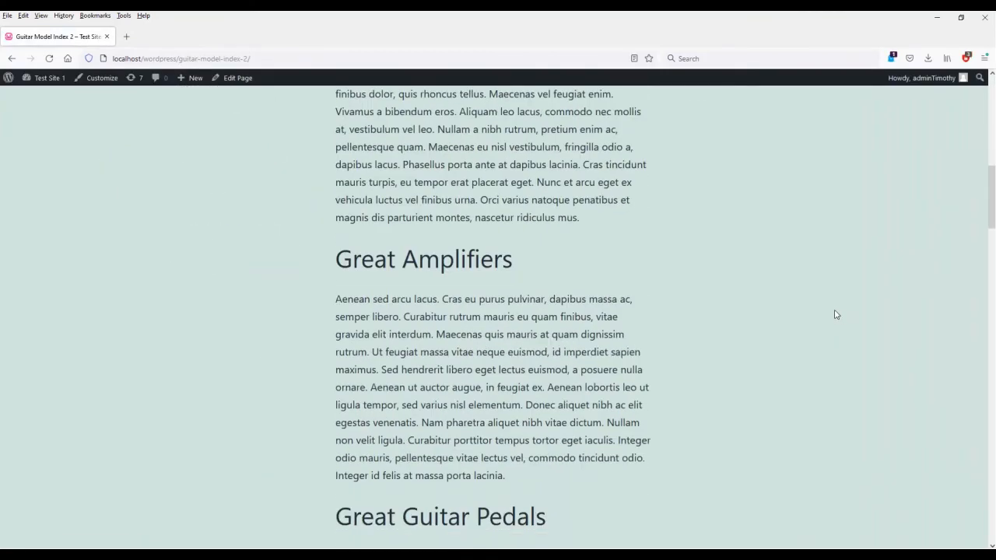
scroll(836, 313, "down", 8)
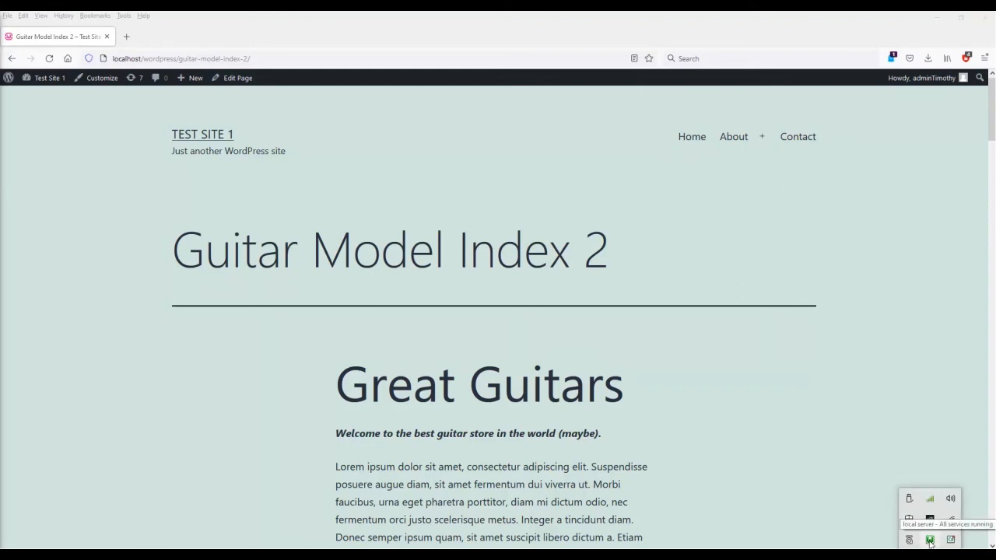
Open php.ini from the PHP submenu of the WampServer tray menu.
left_click(931, 540)
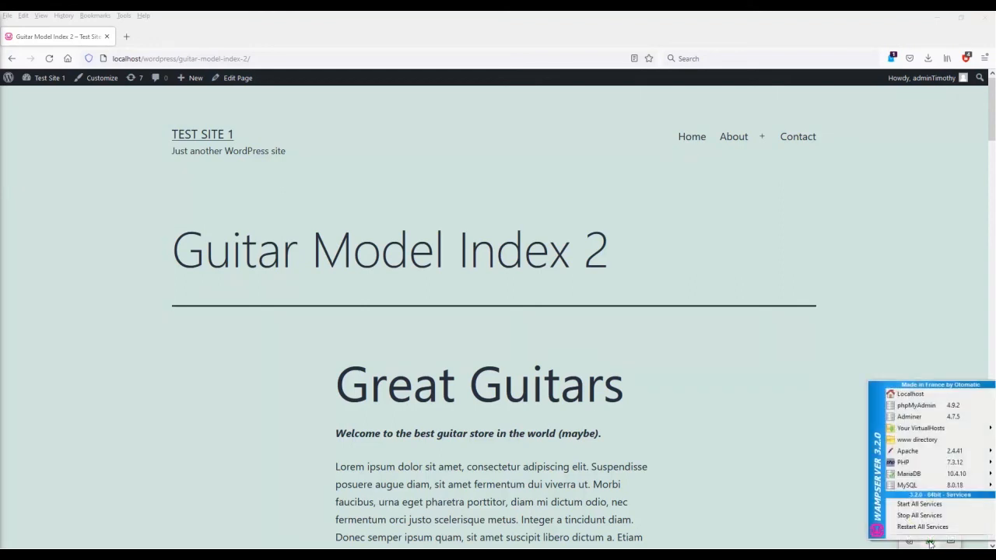
mouse_move(907, 463)
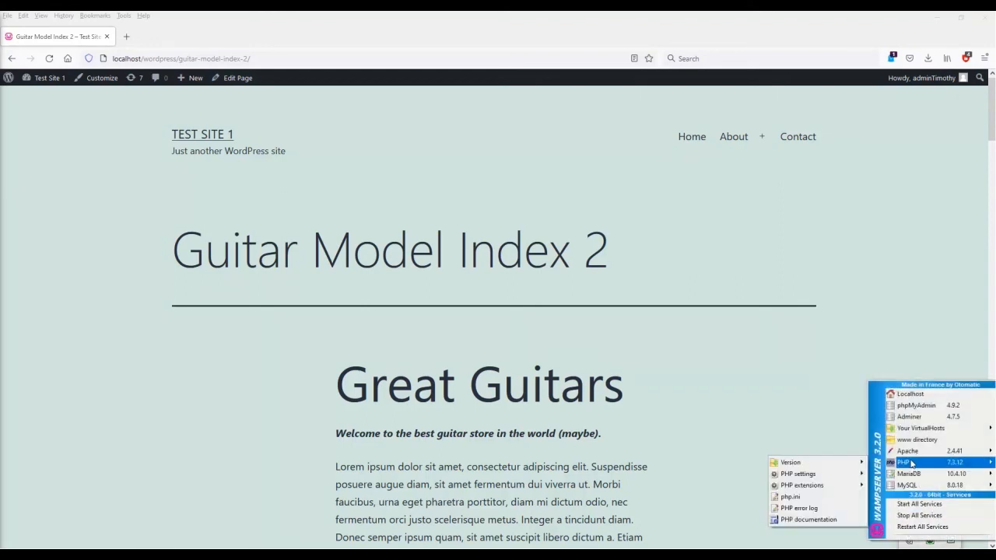
left_click(820, 498)
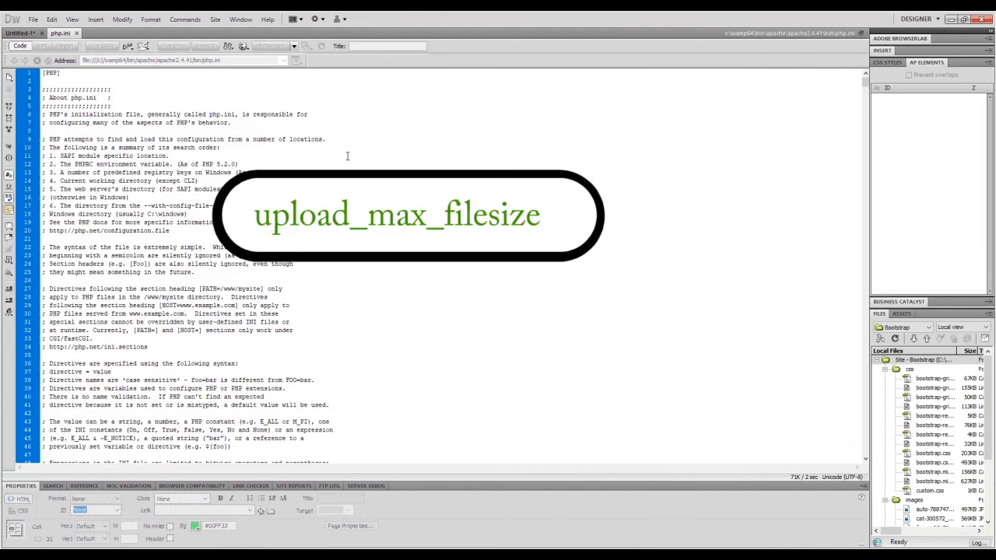
Find upload_max_filesize in php.ini and change its value from 2M to 200M.
key("ctrl+f")
type("upload_max_filesize")
key("Return")
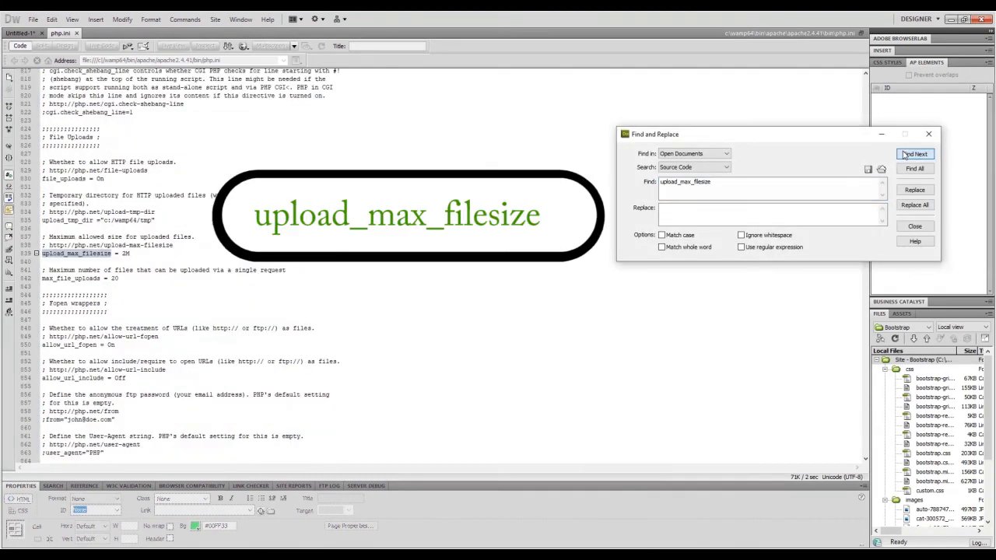
left_click(124, 255)
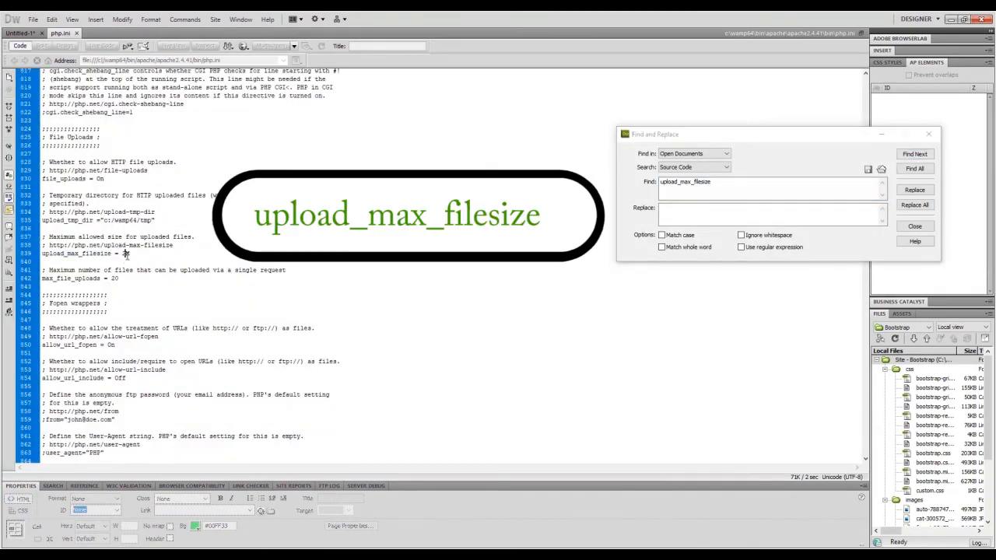
key("shift+End")
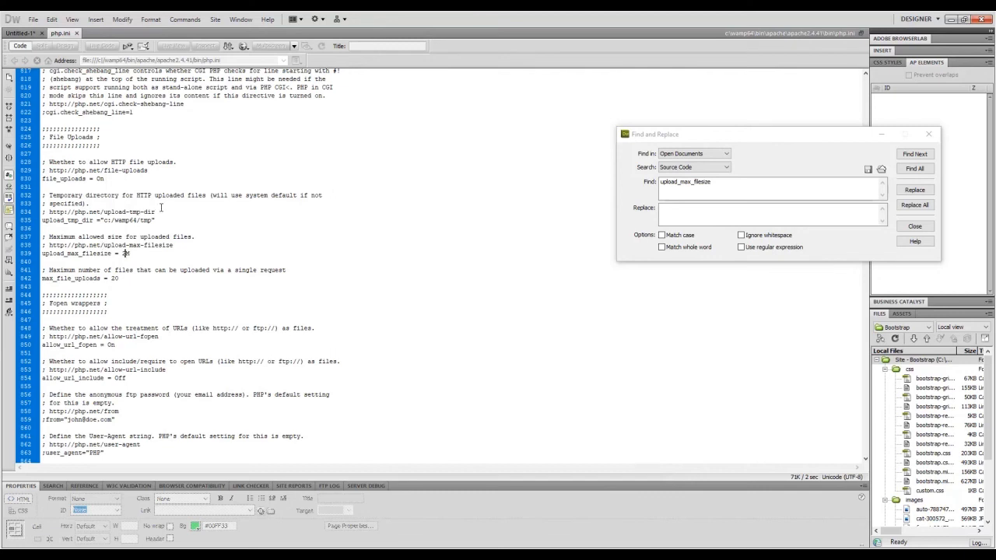
type("00")
Find post_max_size and change its value from 8M to 80M.
key("ctrl+f")
type("post_max_size")
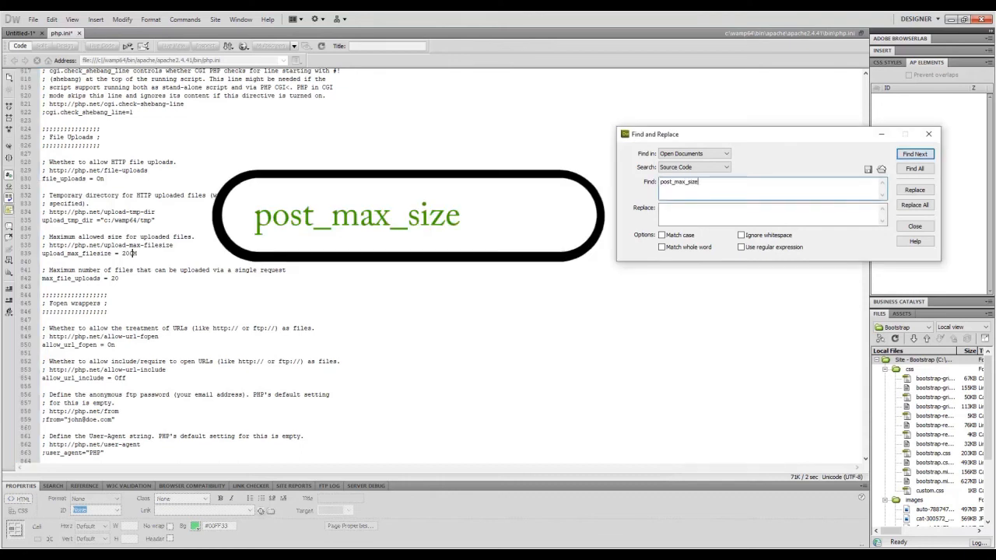
left_click(915, 153)
left_click(104, 279)
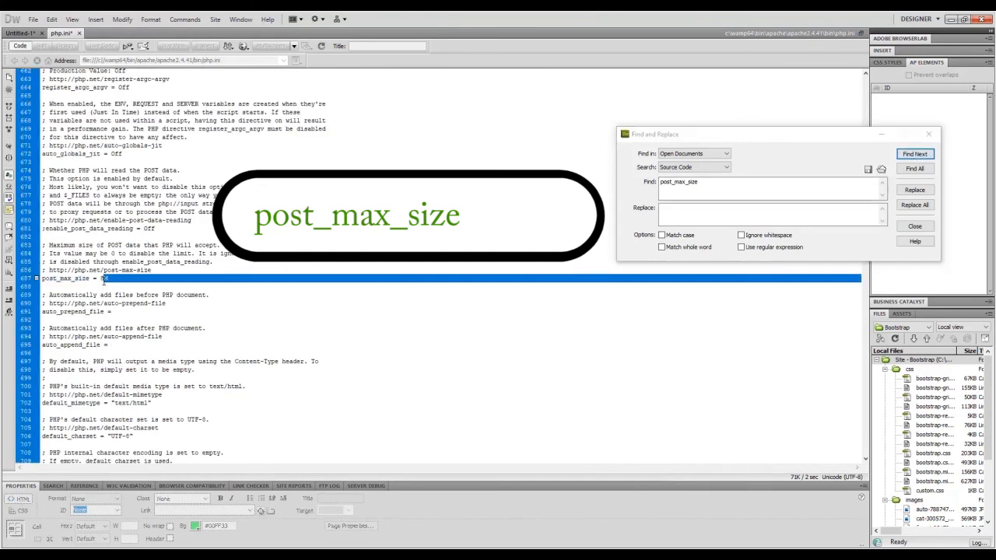
type("0")
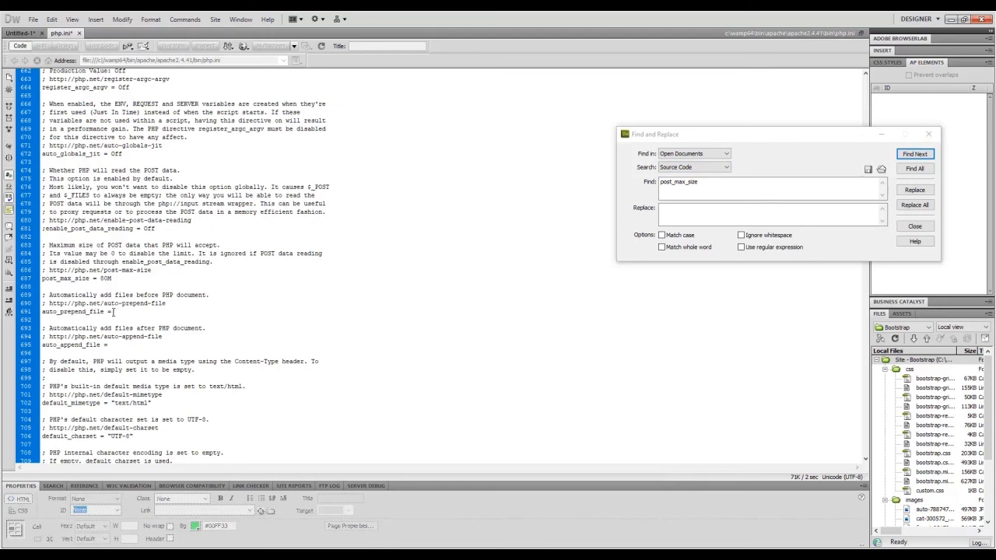
left_click(352, 556)
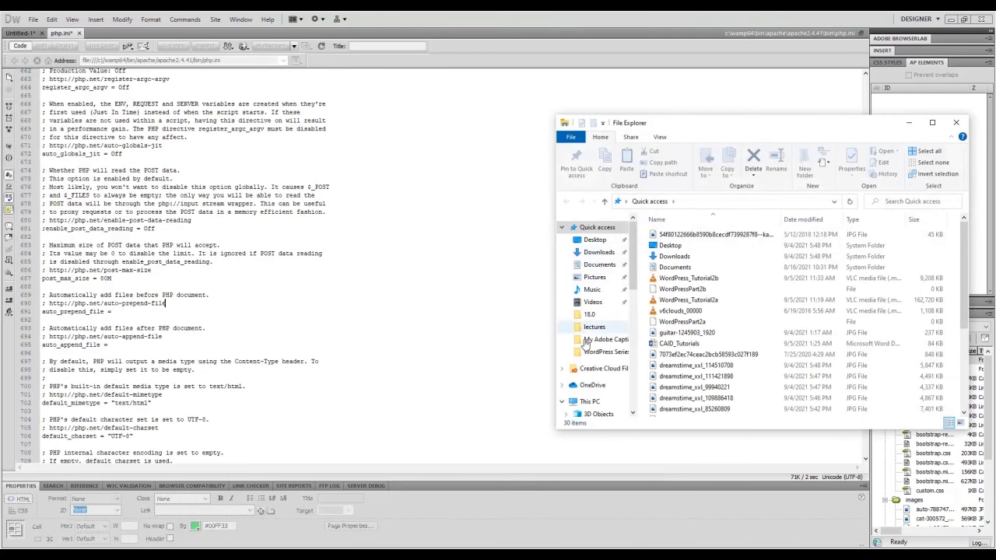
Open the php file in C:\wamp64\bin\apache\apache2.4.41\bin in Notepad.
left_click(590, 402)
double_click(706, 368)
left_click(695, 311)
double_click(695, 311)
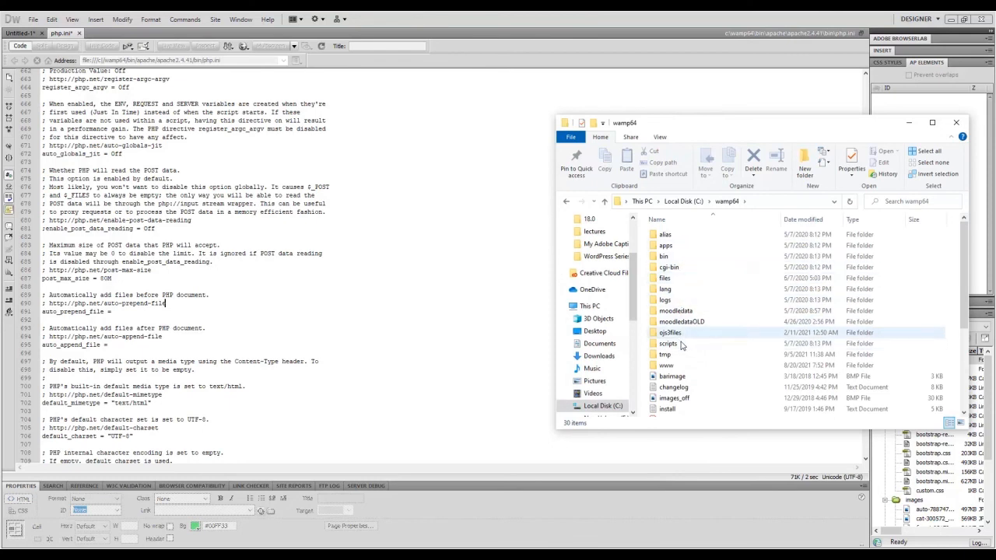
double_click(692, 256)
double_click(692, 235)
double_click(692, 235)
double_click(692, 235)
scroll(723, 351, "down", 3)
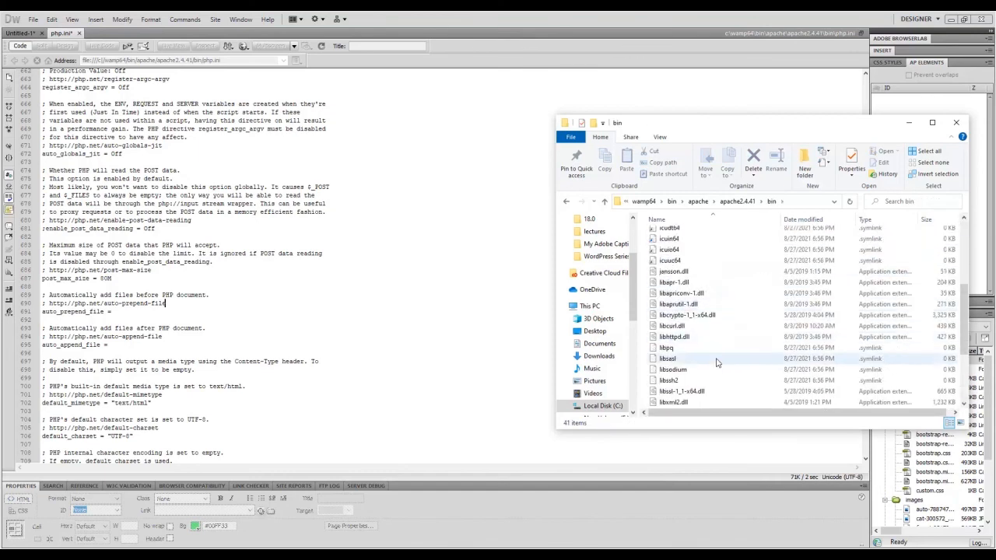
scroll(723, 351, "down", 4)
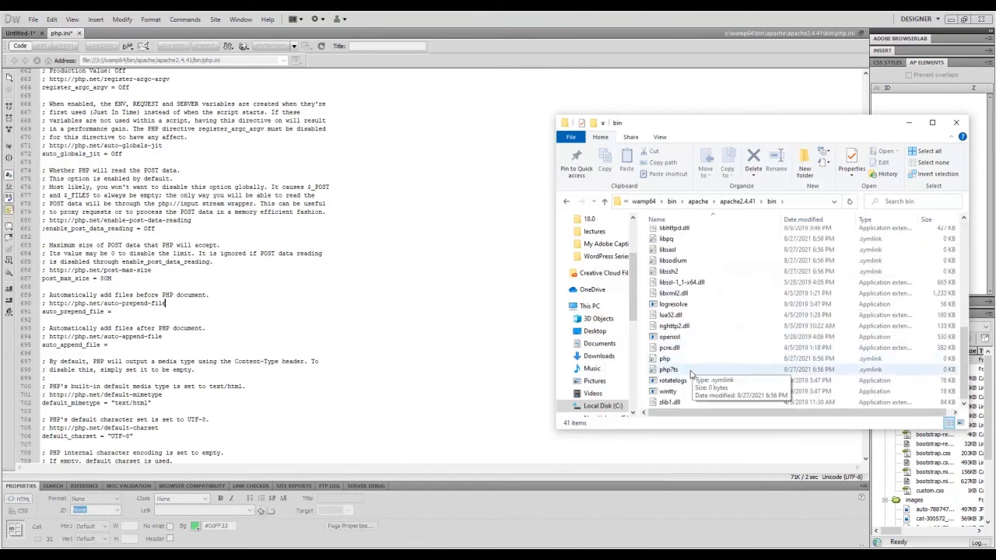
double_click(677, 359)
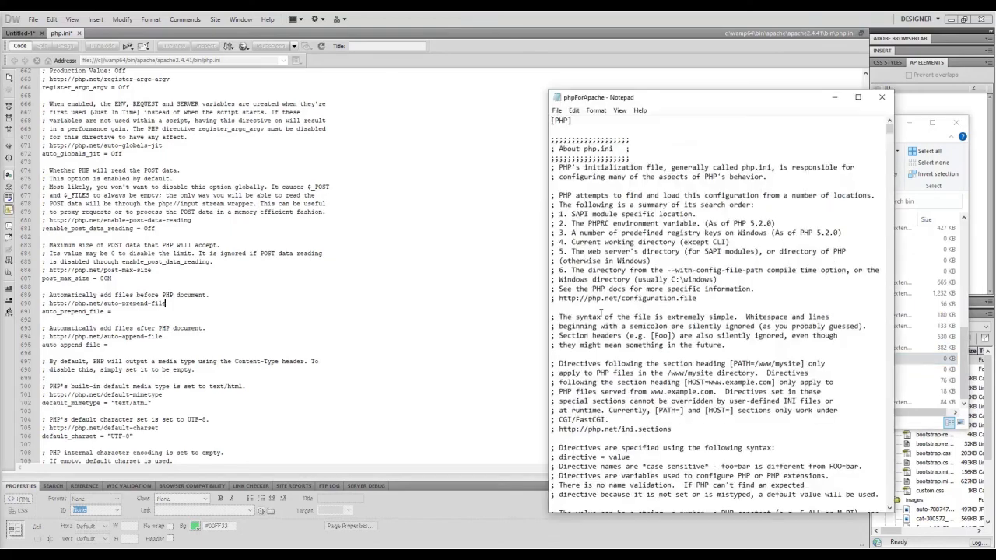
Search phpForApache for the post_max_size = 8M line, then close the file.
scroll(571, 310, "down", 20)
scroll(749, 306, "down", 18)
left_click_drag(886, 156, 895, 214)
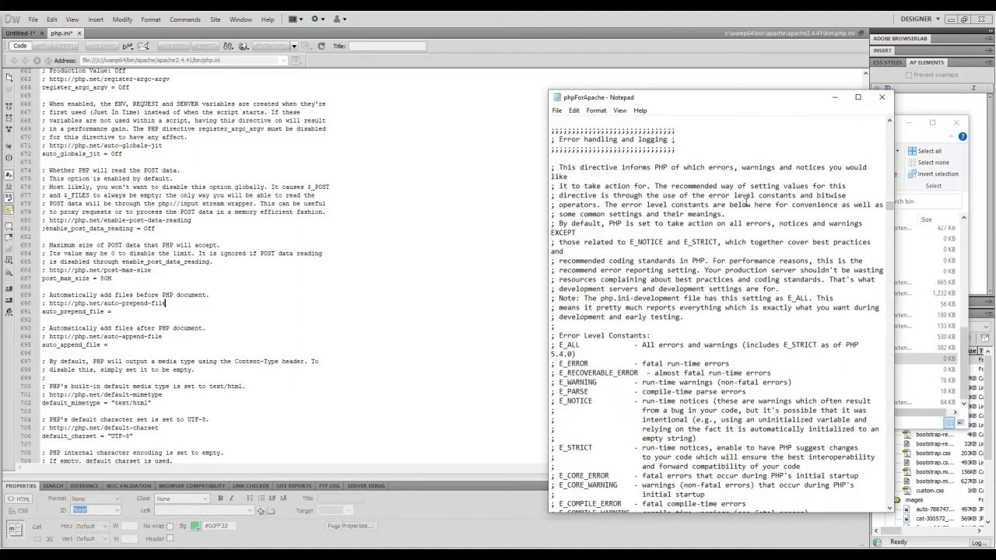
key("ctrl+f")
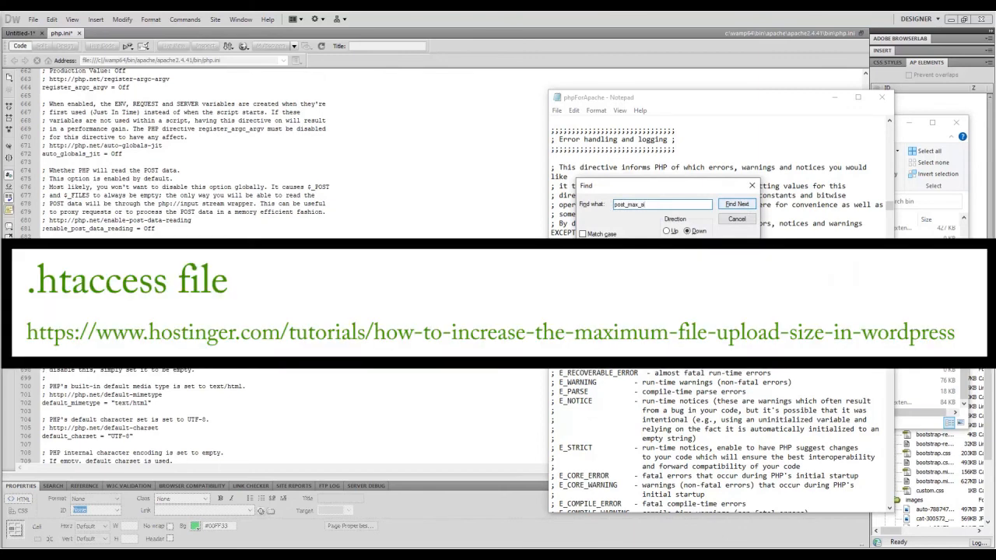
left_click(746, 203)
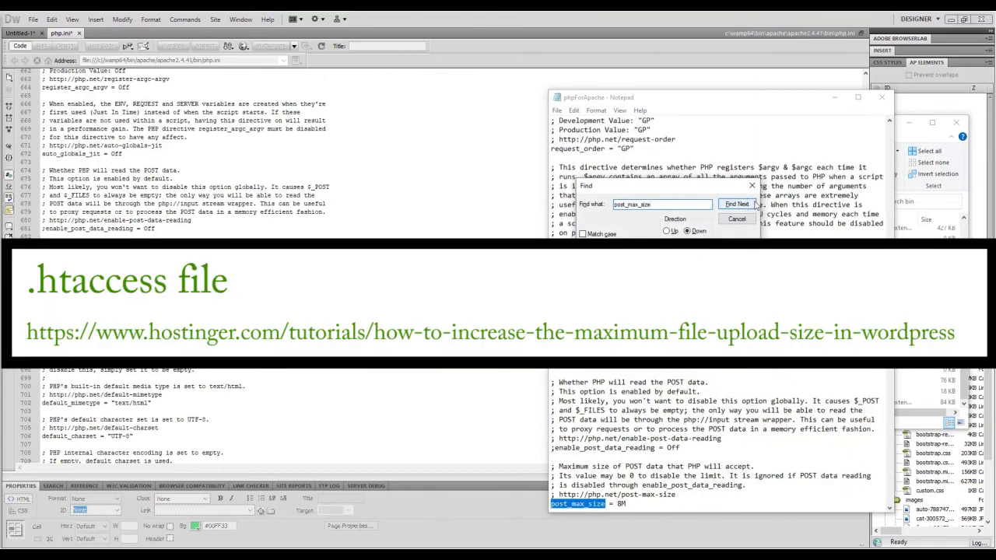
left_click(882, 97)
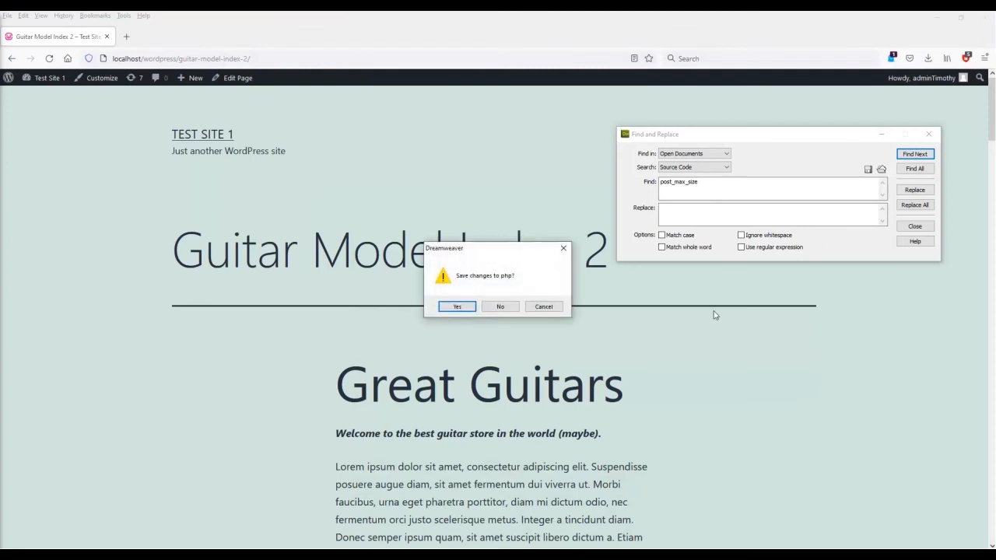
Discard the unsaved php edits and open Appearance > Customize for Test Site 1.
left_click(503, 308)
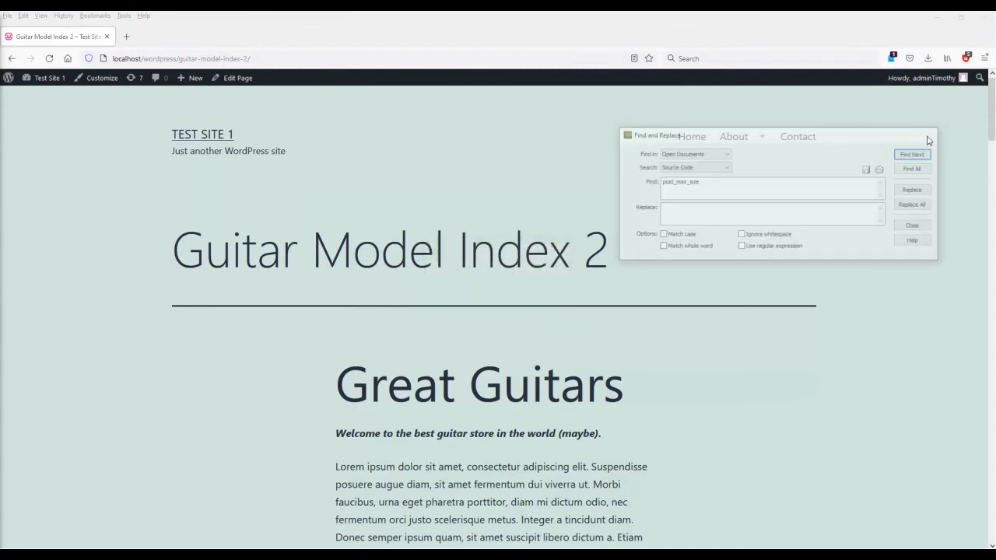
left_click(46, 83)
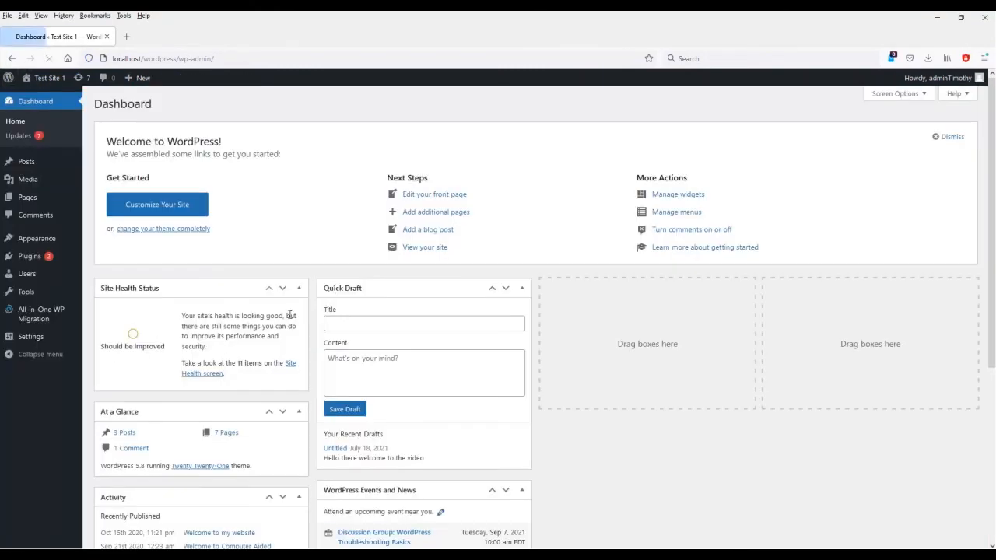
mouse_move(41, 246)
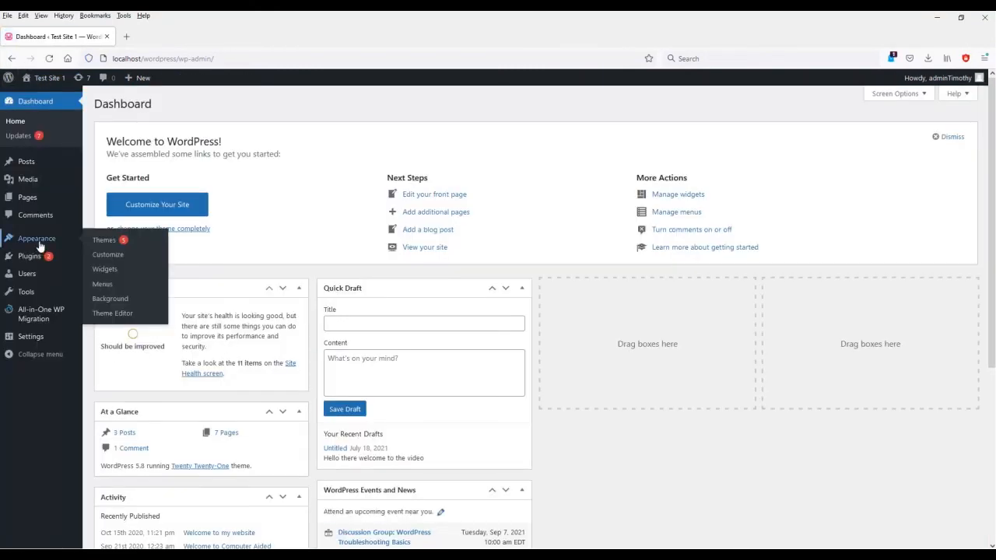
left_click(110, 259)
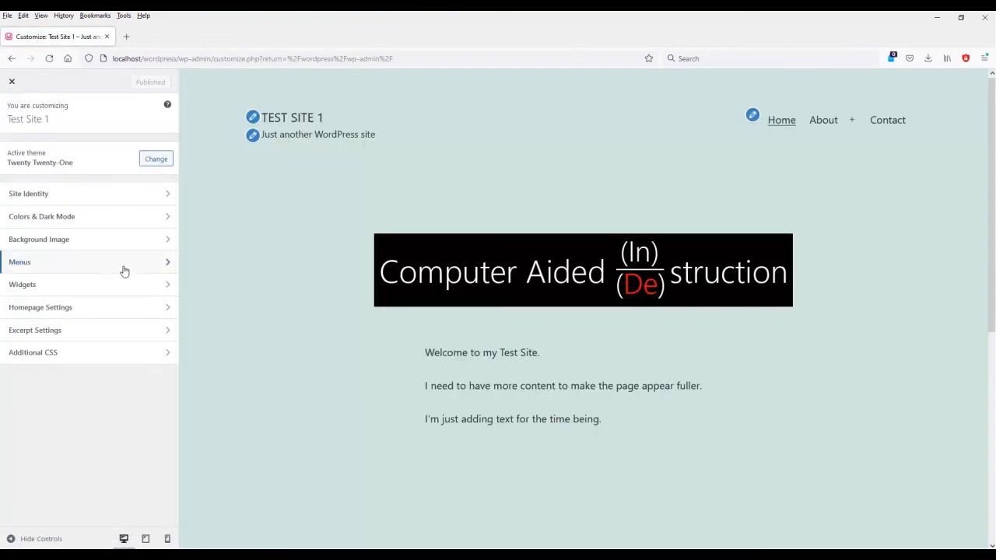
Add the Guitar Model Index 2 page to Main Menu, positioned after Owner and before Contact.
left_click(121, 266)
left_click(32, 165)
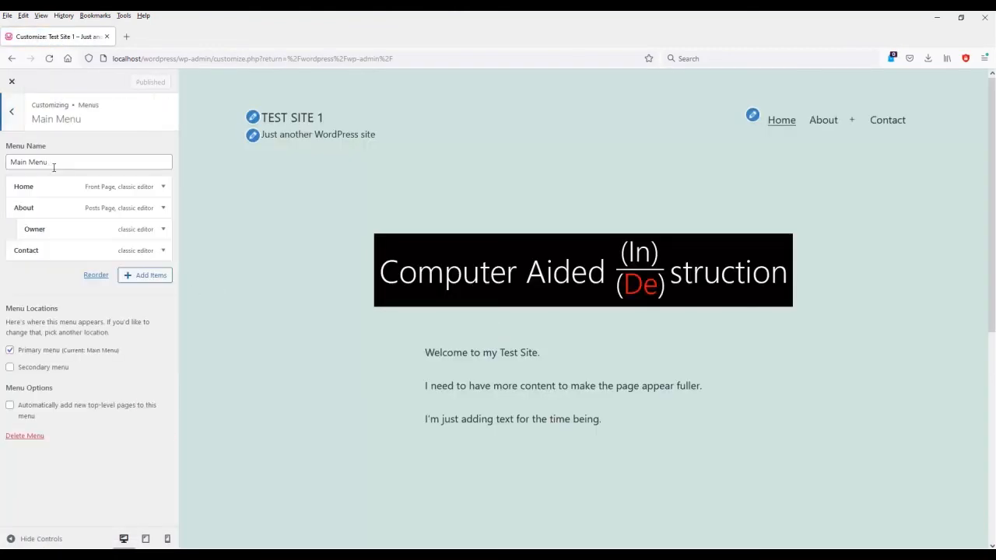
left_click(144, 275)
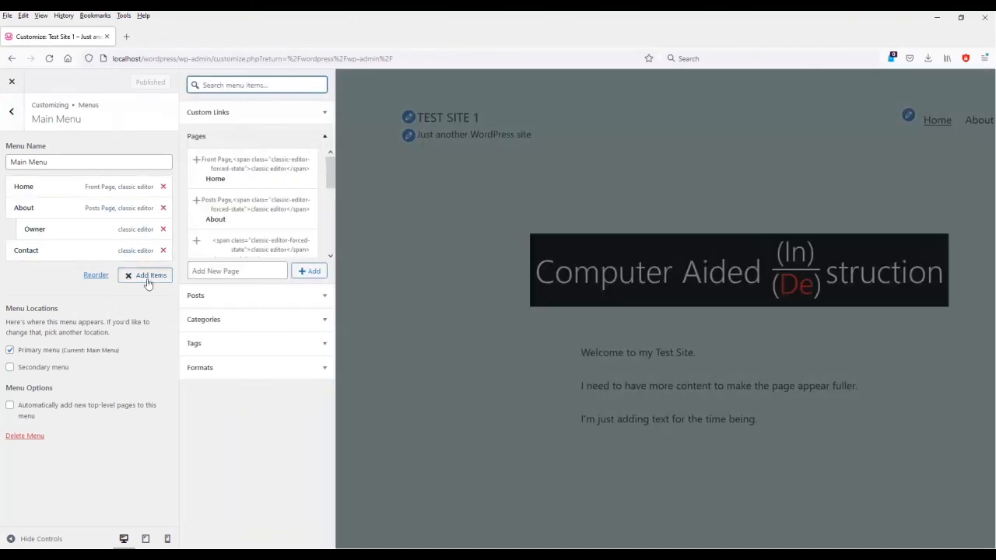
scroll(280, 180, "down", 3)
scroll(280, 180, "up", 3)
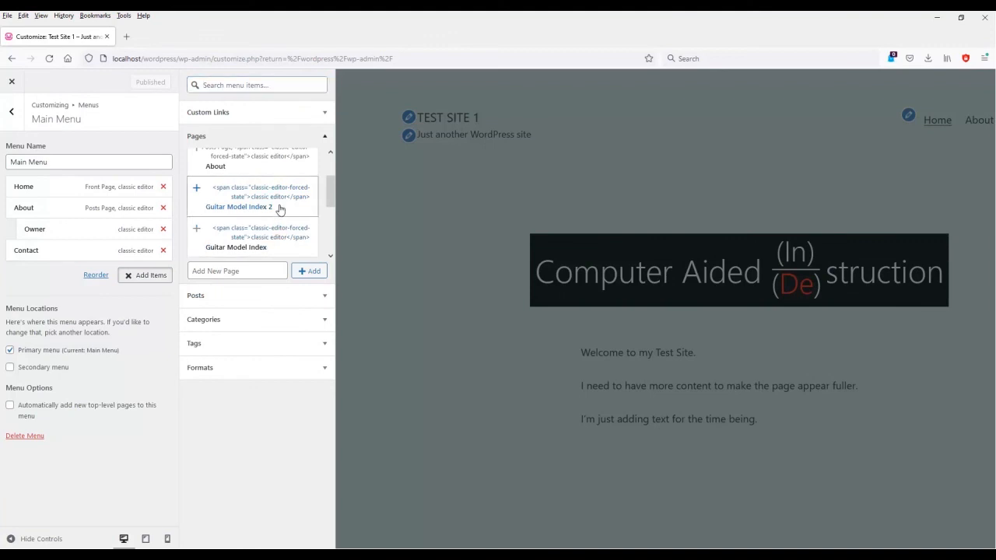
left_click(279, 210)
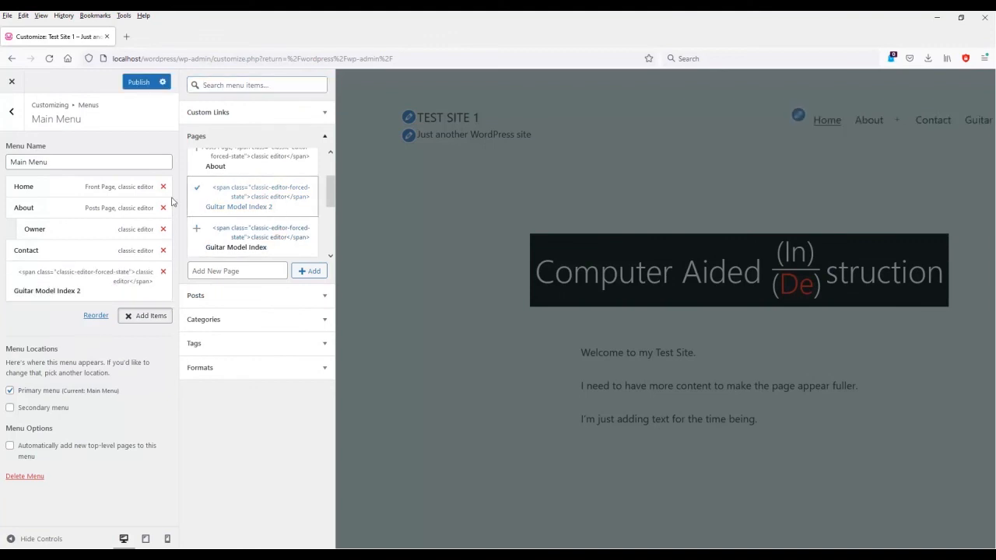
left_click(163, 272)
left_click(248, 237)
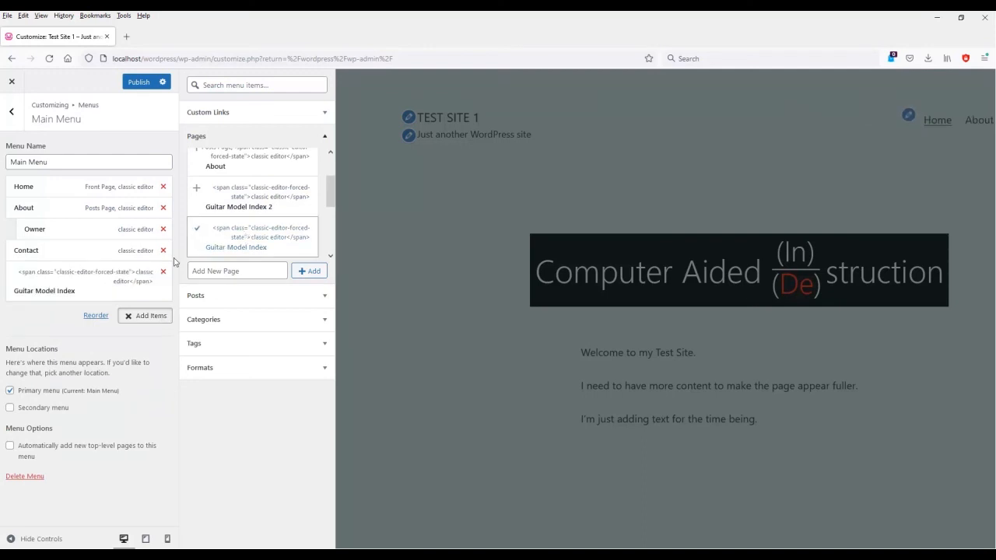
left_click(163, 272)
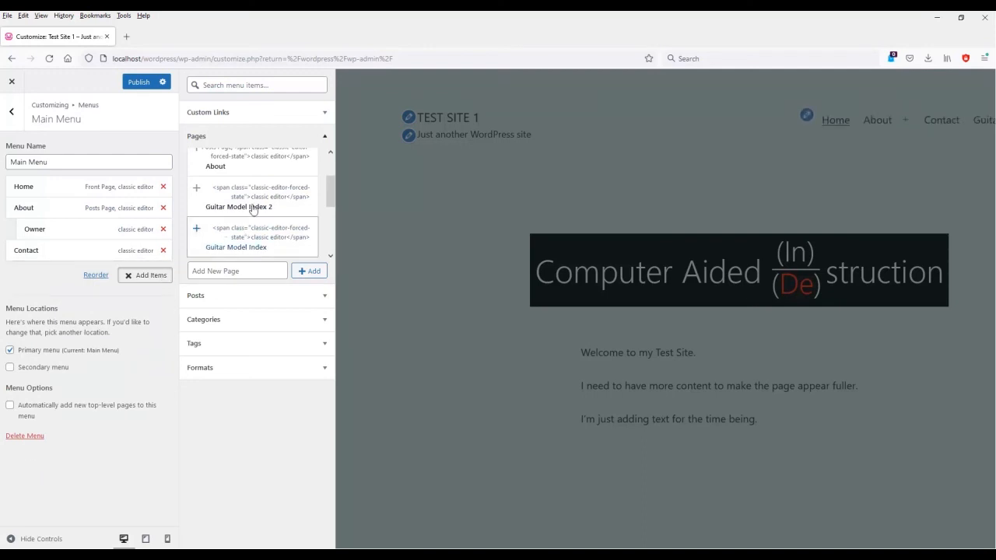
left_click(264, 201)
left_click_drag(49, 281, 36, 256)
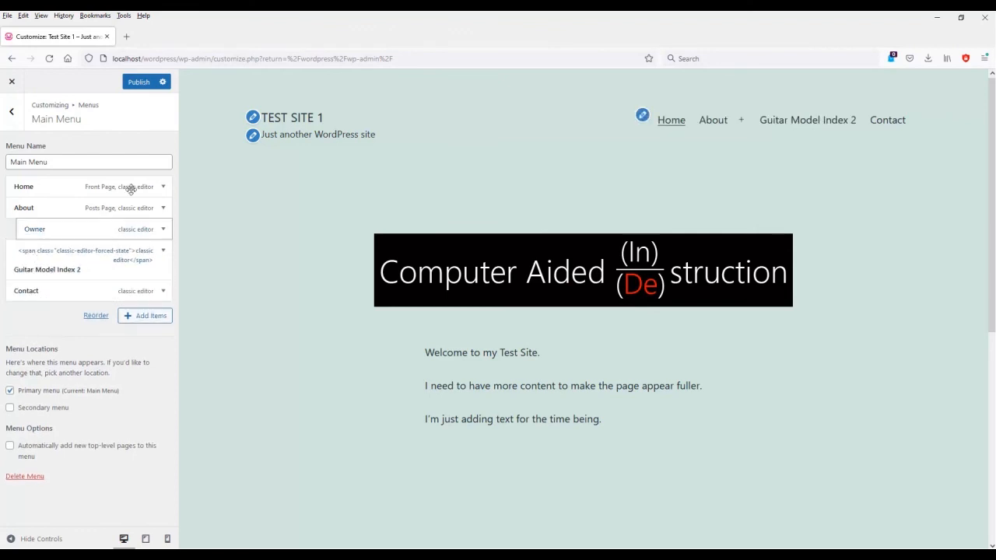
Publish the menu changes and open Guitar Model Index 2 from the preview's navigation.
left_click(140, 83)
left_click(772, 123)
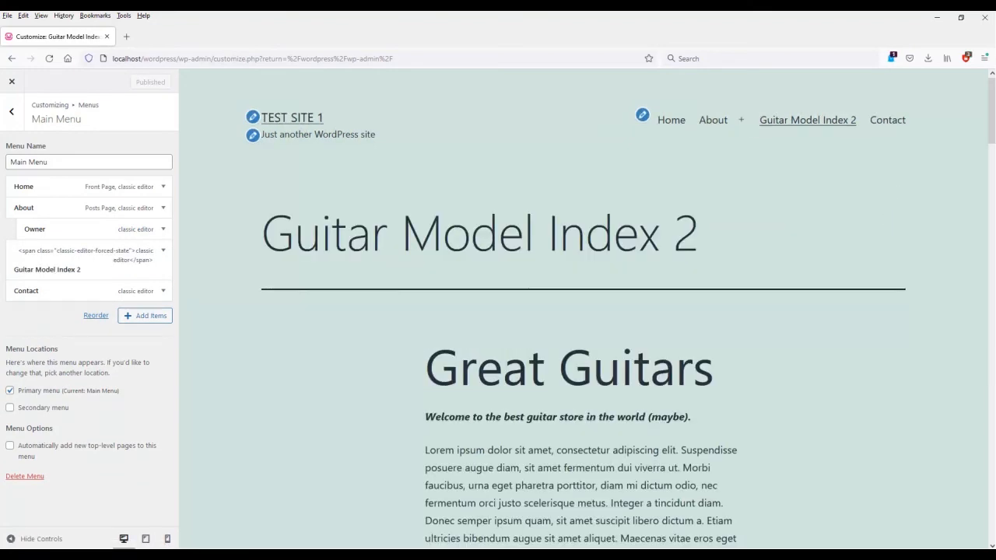
left_click_drag(994, 123, 994, 466)
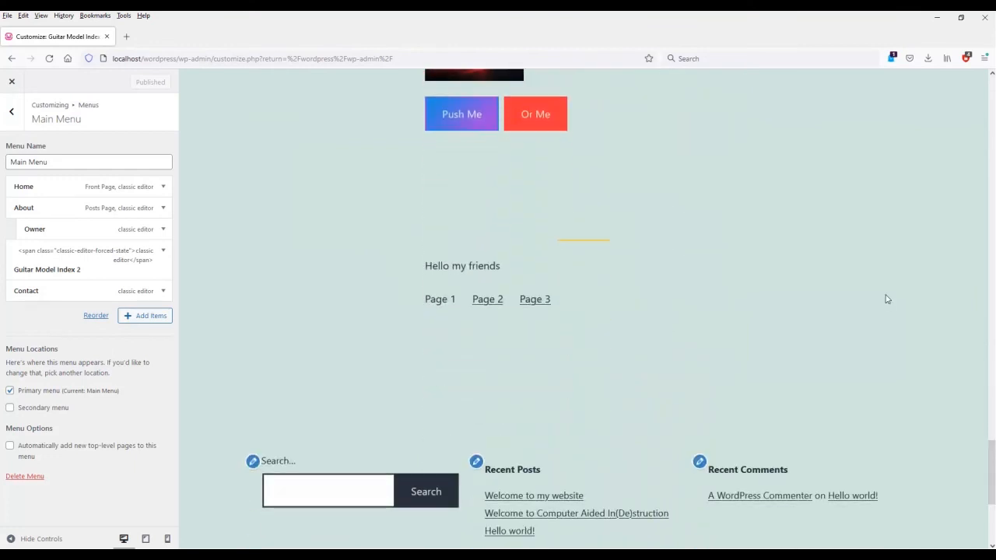
Unassign and then reassign Main Menu to the Primary menu location.
left_click(10, 390)
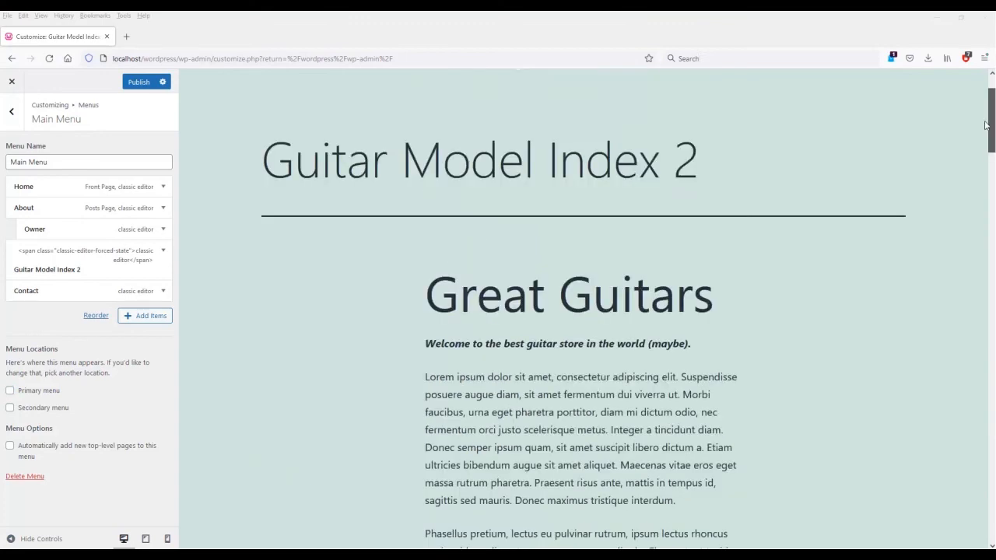
left_click_drag(898, 132, 991, 81)
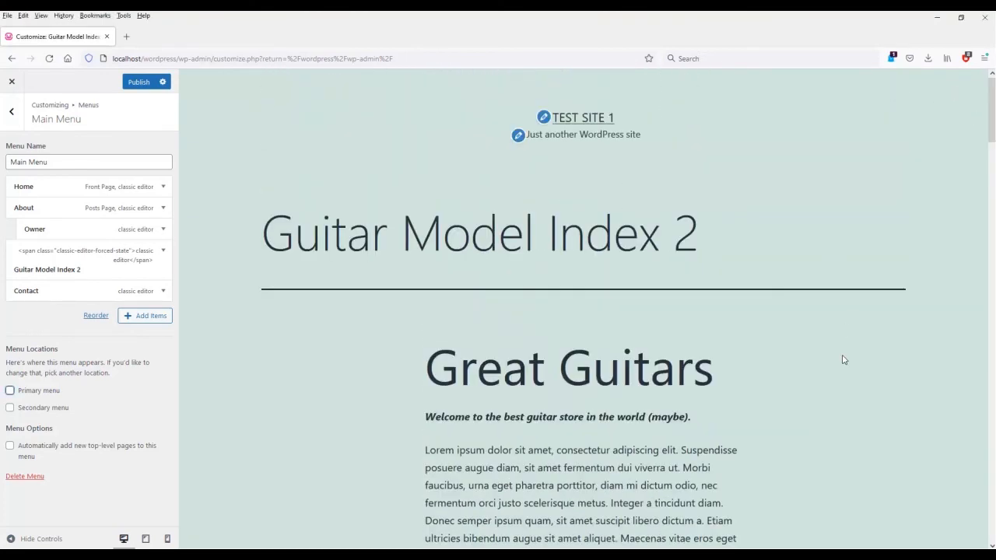
left_click(34, 397)
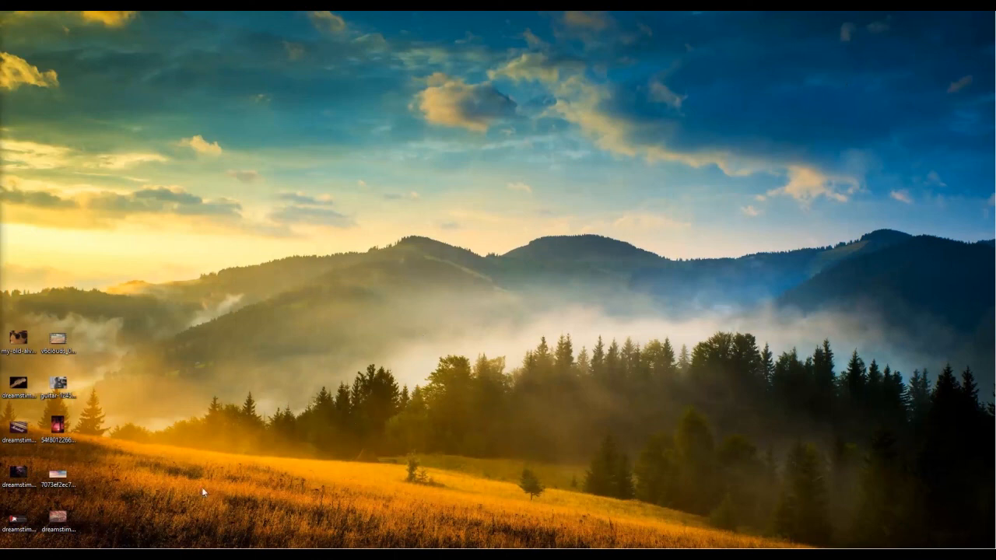
Create a desktop folder named images and move the ten image files into it.
right_click(123, 482)
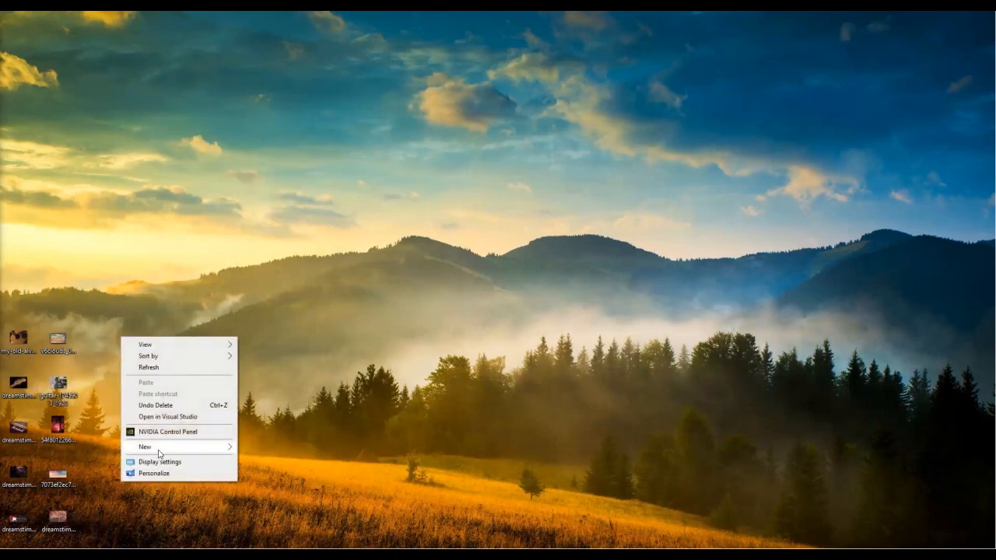
mouse_move(178, 451)
left_click(263, 448)
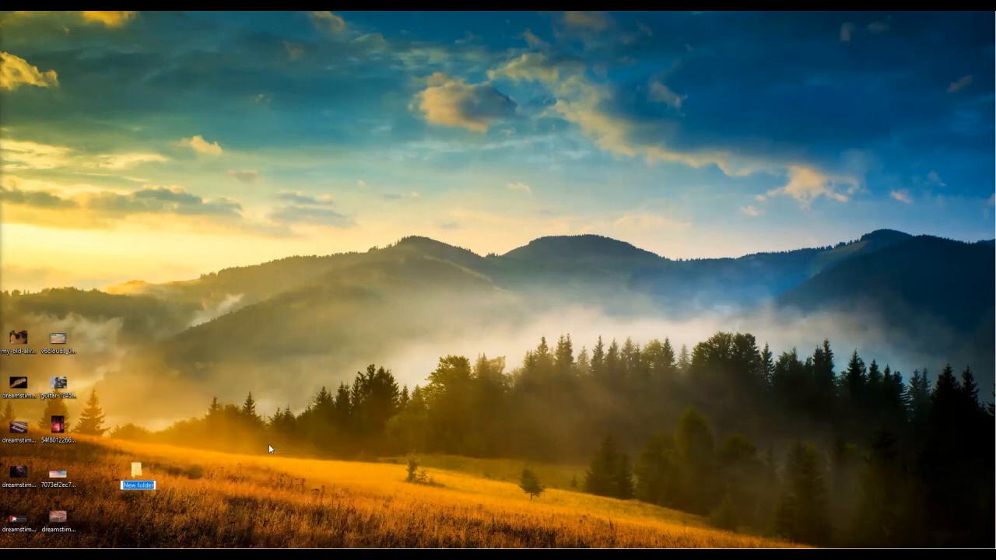
type("images")
left_click_drag(8, 304, 63, 530)
left_click_drag(60, 471, 144, 481)
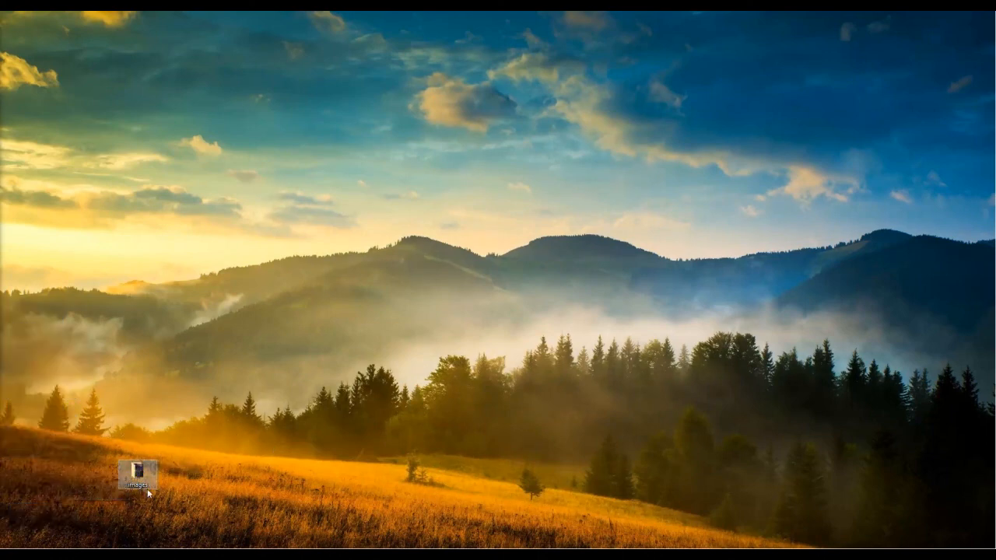
Rename the images folder to media and place it in the bottom-left corner.
left_click(140, 485)
key("F2")
type("media")
key("Return")
left_click_drag(144, 478, 30, 524)
left_click(237, 476)
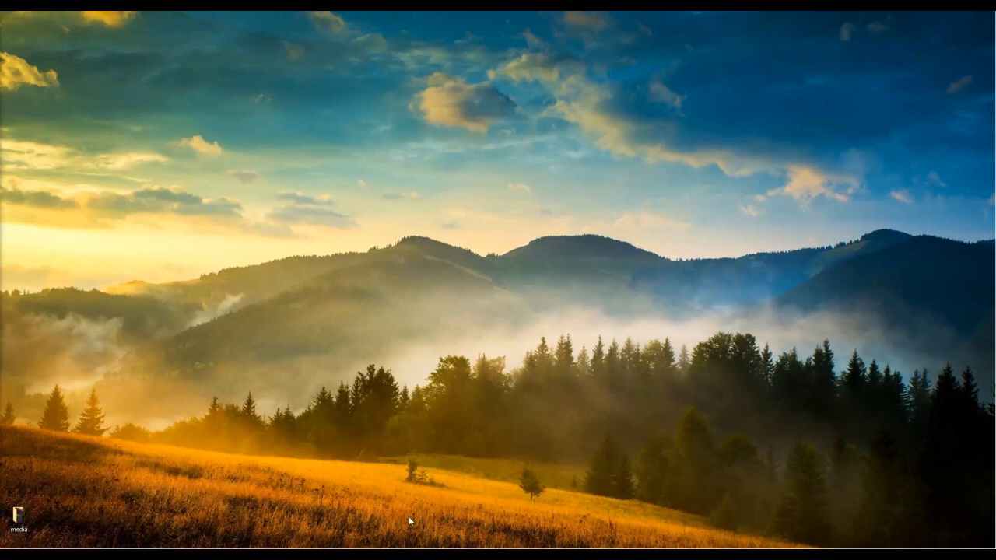